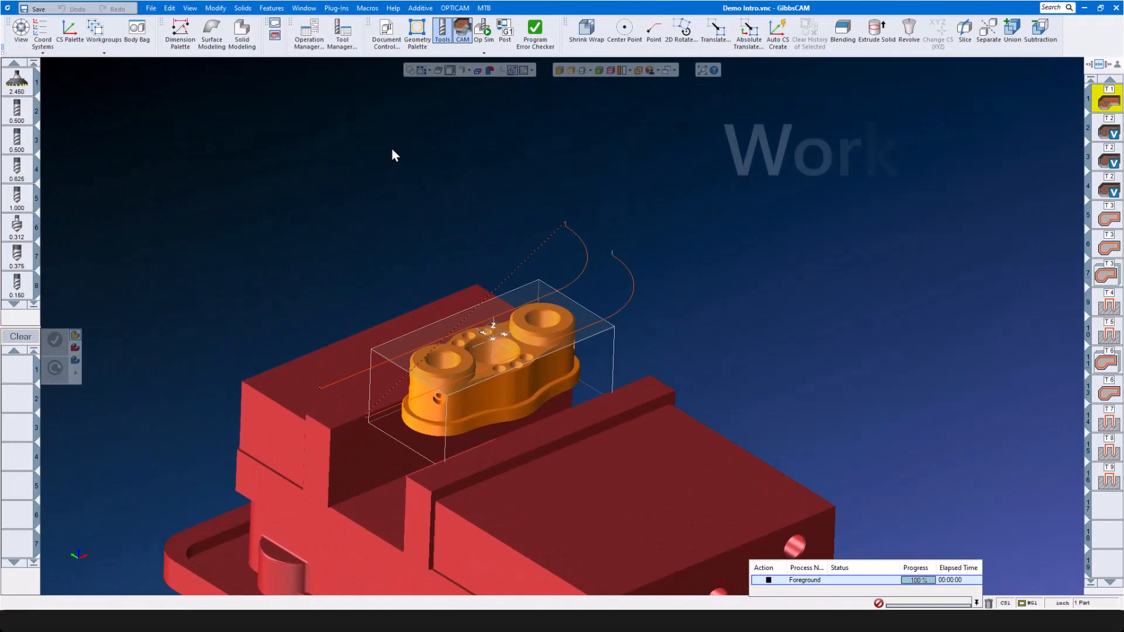
- Examine the document's machine, material and stock settings, and the available geometry creation tools
{"action": "left_click", "coordinate": [386, 31]}
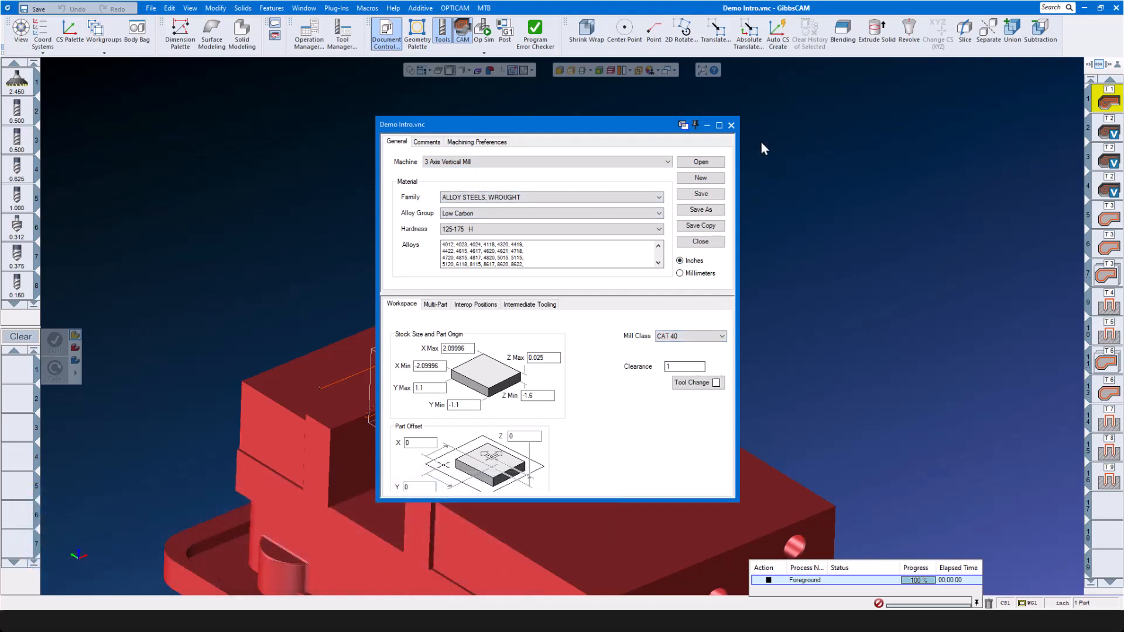
{"action": "left_click", "coordinate": [731, 125]}
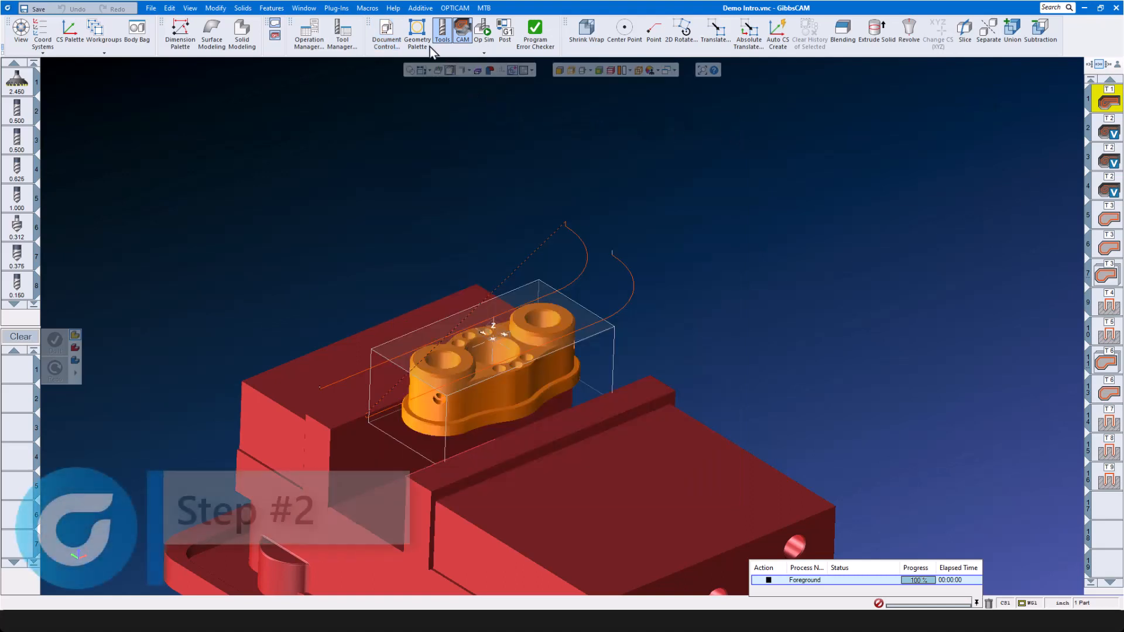
{"action": "left_click", "coordinate": [420, 35]}
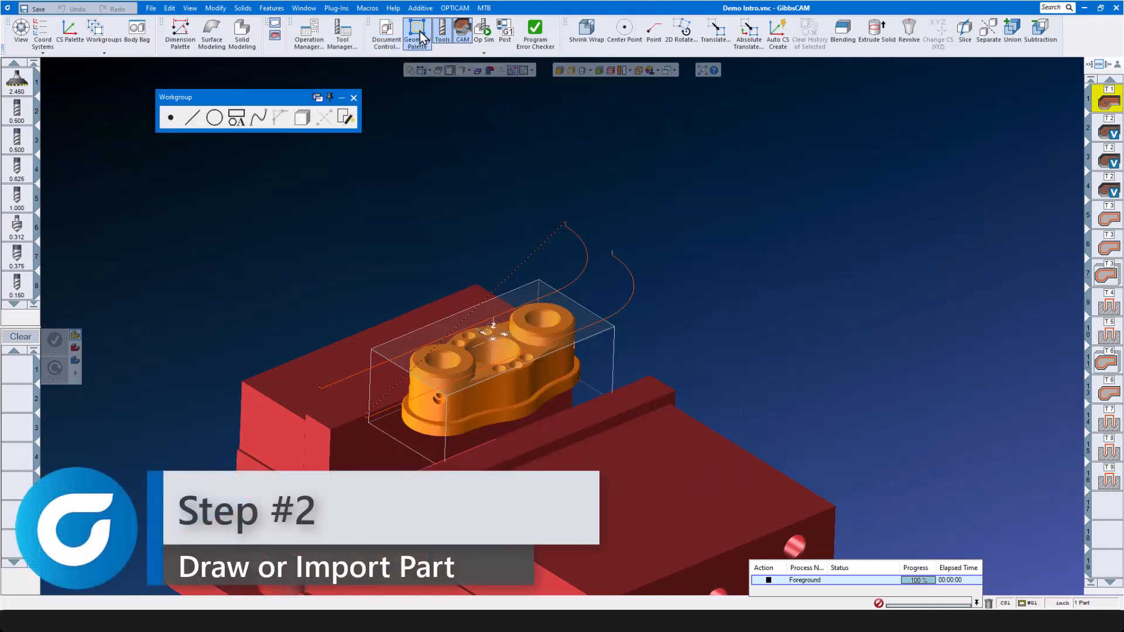
{"action": "left_click", "coordinate": [420, 36]}
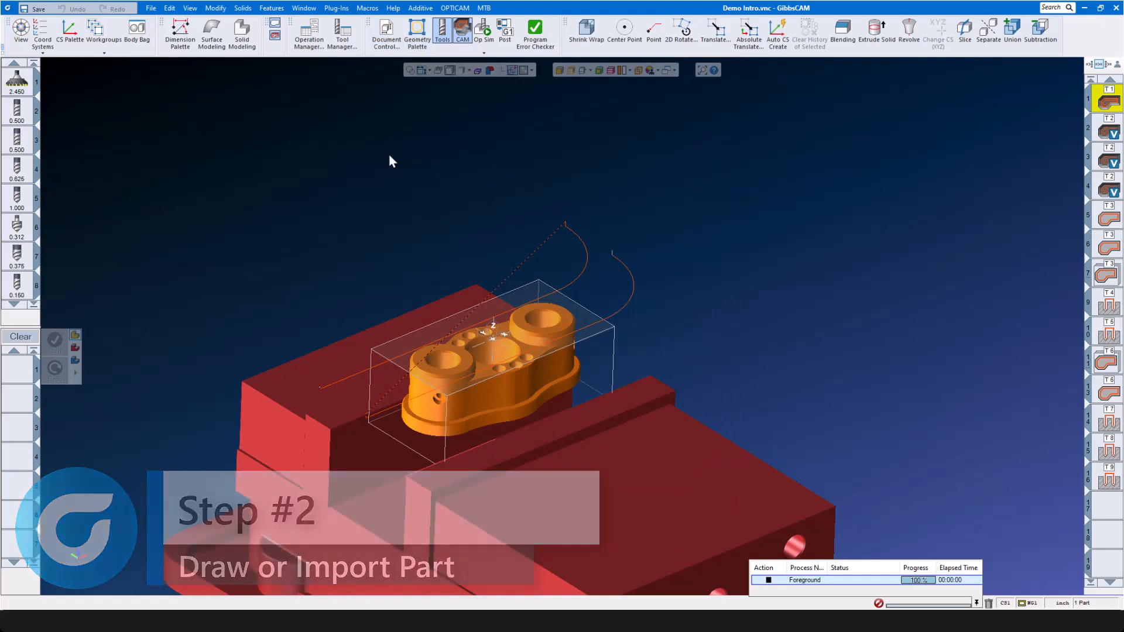
- Toggle the tool list and machining display off and on to examine the part's tools and operations
{"action": "left_click", "coordinate": [443, 34]}
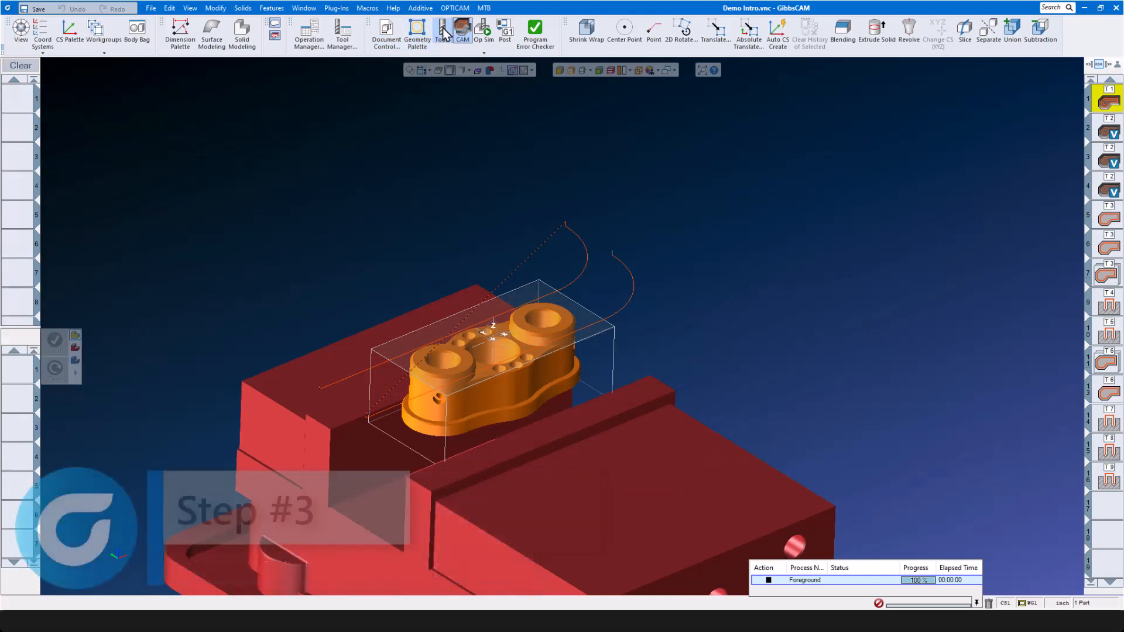
{"action": "left_click", "coordinate": [443, 34]}
{"action": "left_click", "coordinate": [443, 34]}
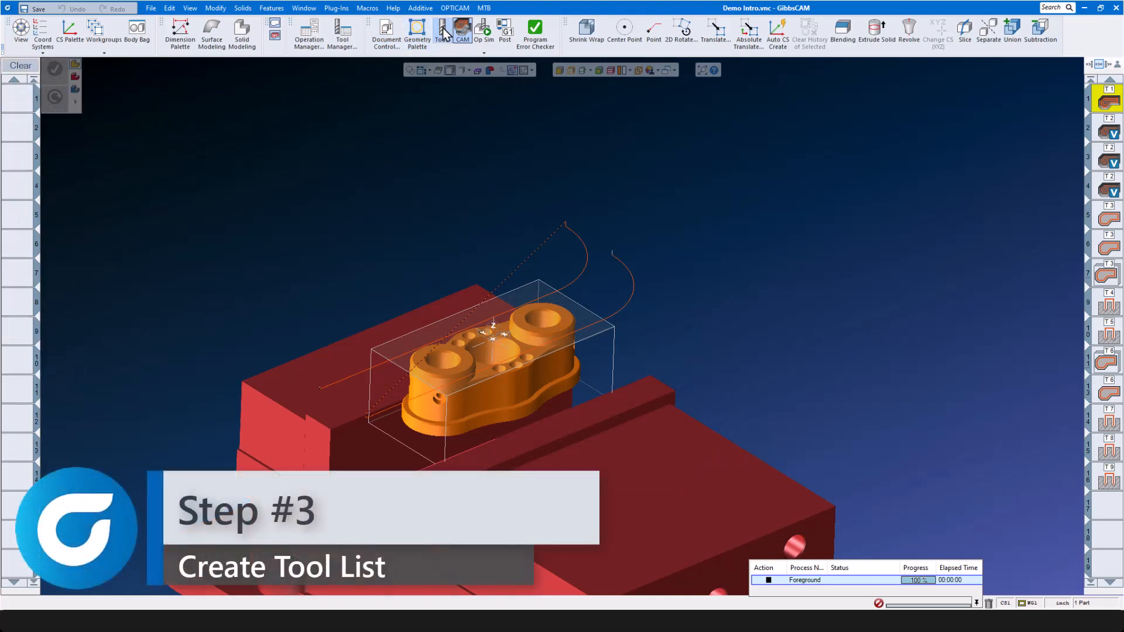
{"action": "left_click", "coordinate": [443, 34]}
{"action": "left_click", "coordinate": [443, 34]}
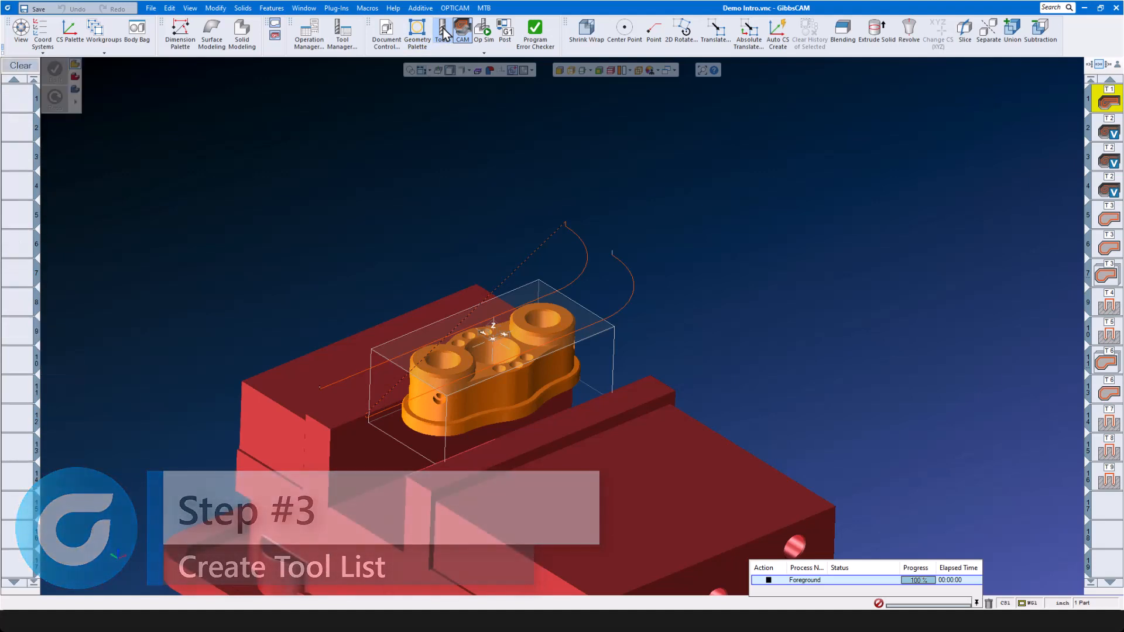
{"action": "left_click", "coordinate": [446, 33]}
{"action": "left_click", "coordinate": [466, 34]}
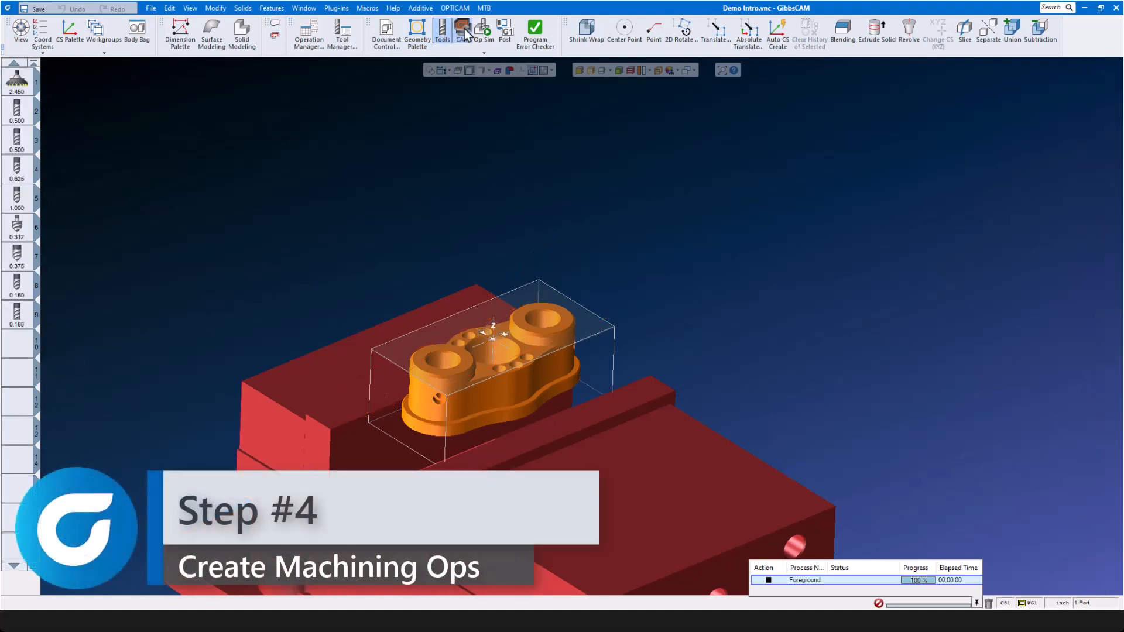
{"action": "left_click", "coordinate": [466, 34]}
{"action": "left_click", "coordinate": [466, 34]}
{"action": "left_click", "coordinate": [466, 34]}
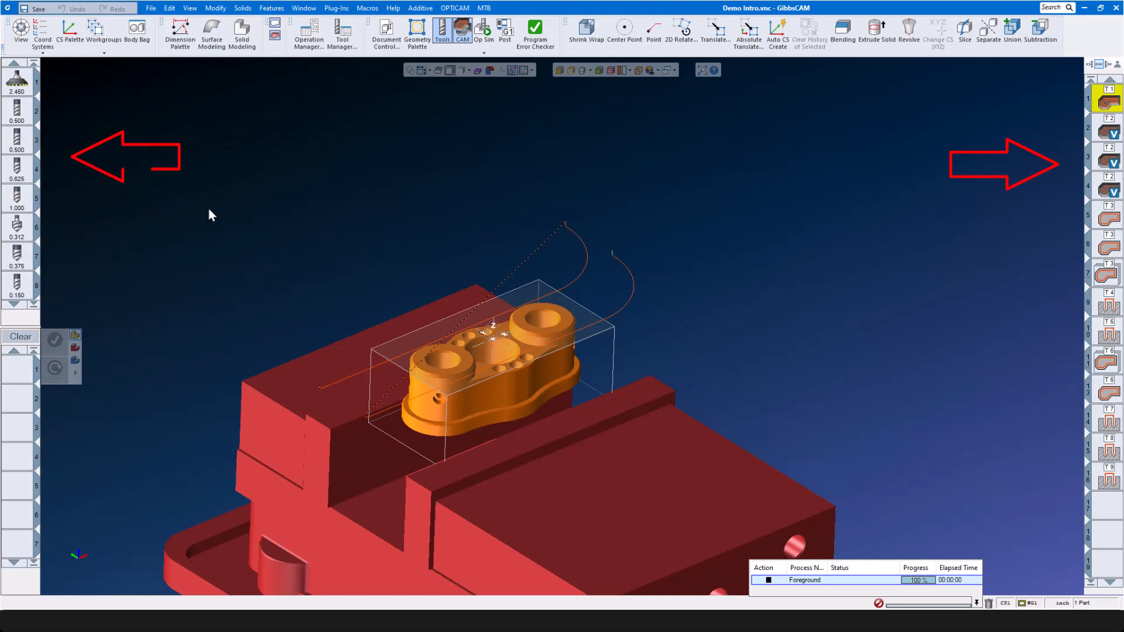
- Review the Op Sim rendering of the machined part and the post processor options, and close both
{"action": "left_click", "coordinate": [484, 31]}
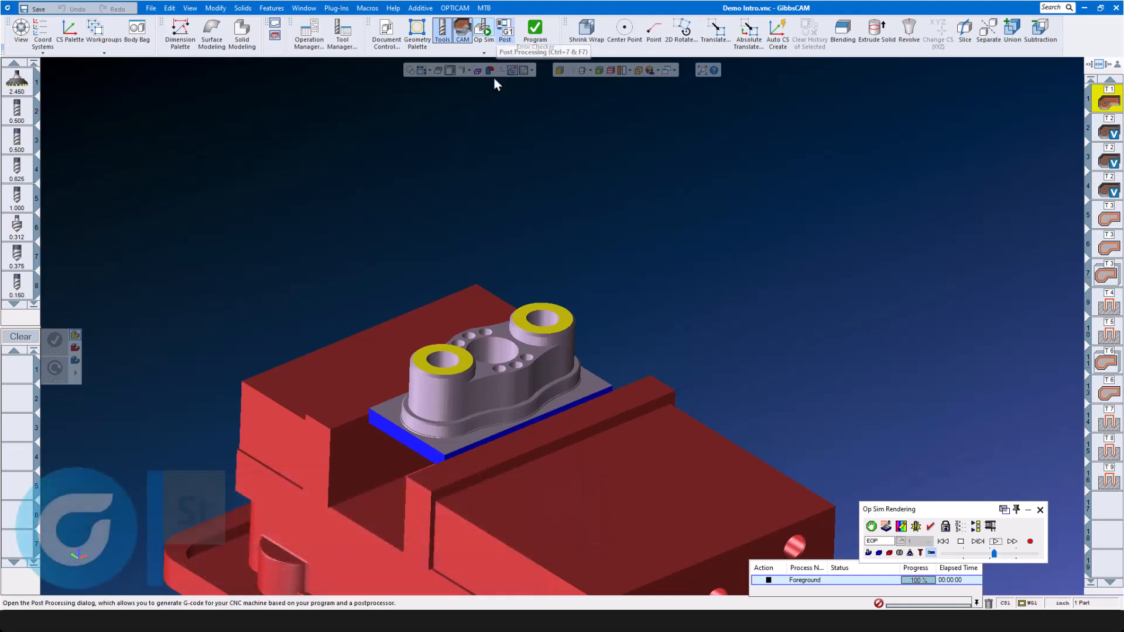
{"action": "left_click", "coordinate": [504, 31]}
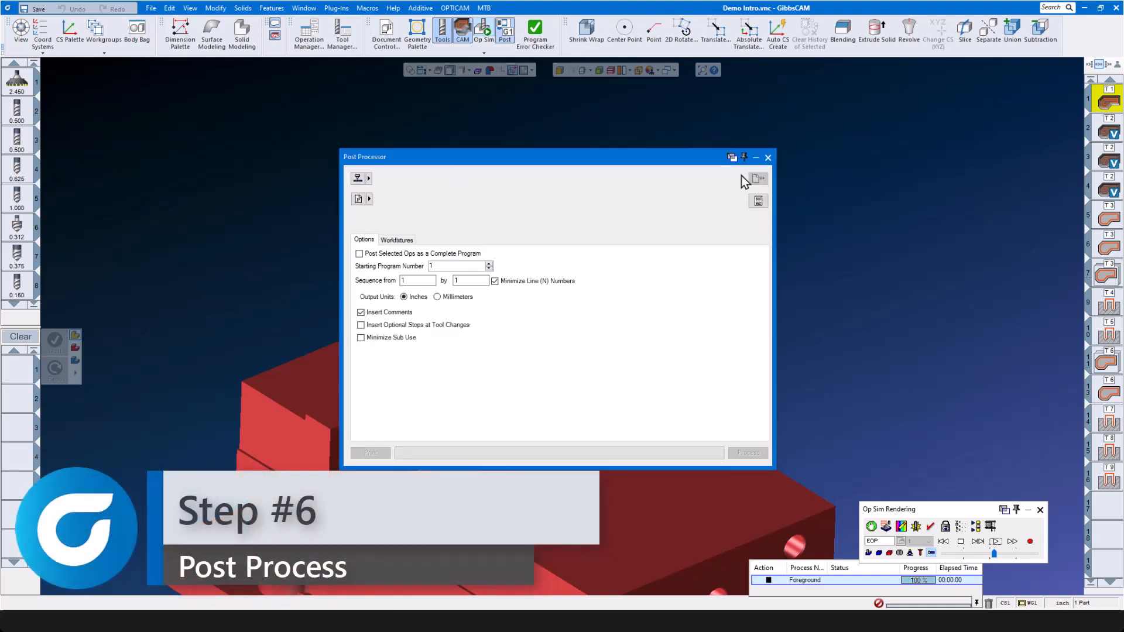
{"action": "left_click", "coordinate": [768, 157]}
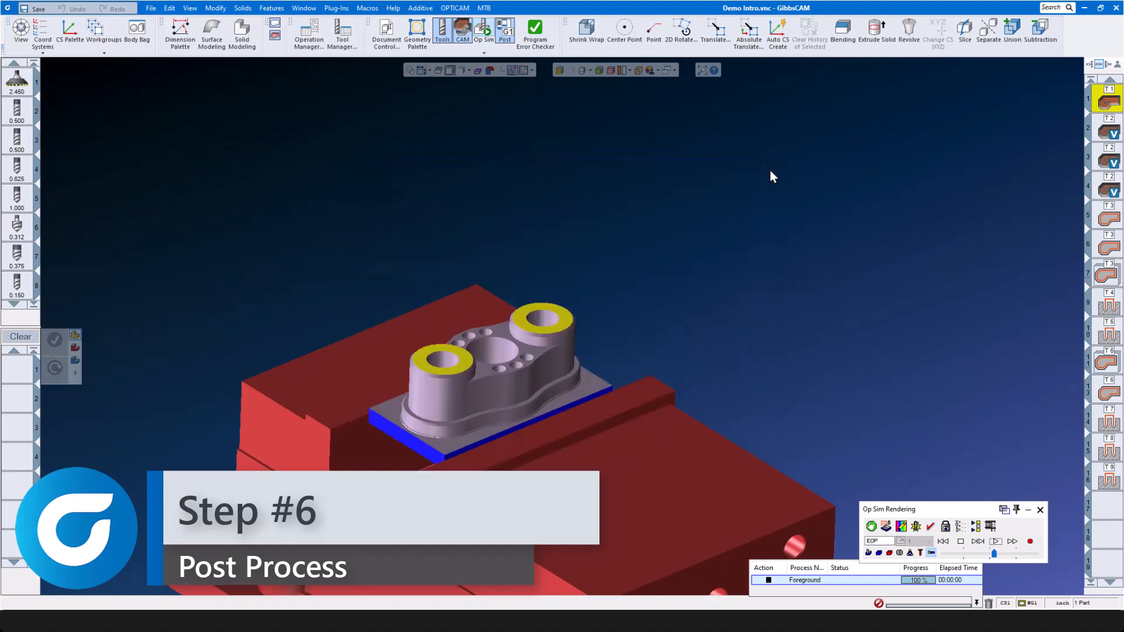
{"action": "left_click", "coordinate": [1039, 510]}
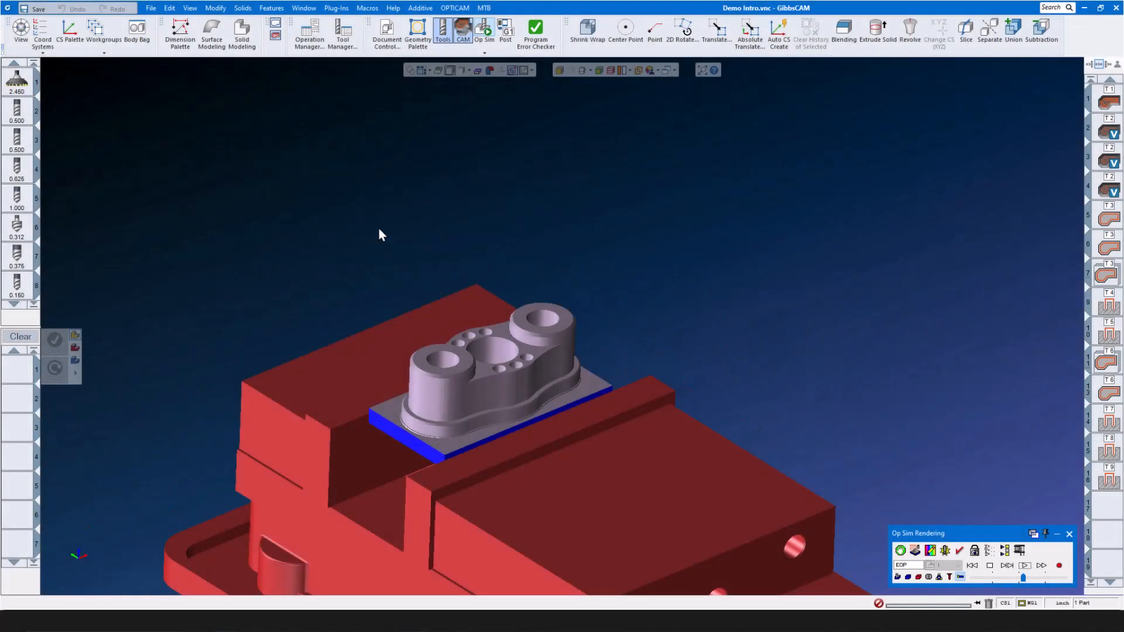
- Open the recent part file "Segment 1-2-3 - GibbsCAM Demo - Solids Import and Milling.vnc"
{"action": "left_click", "coordinate": [150, 7]}
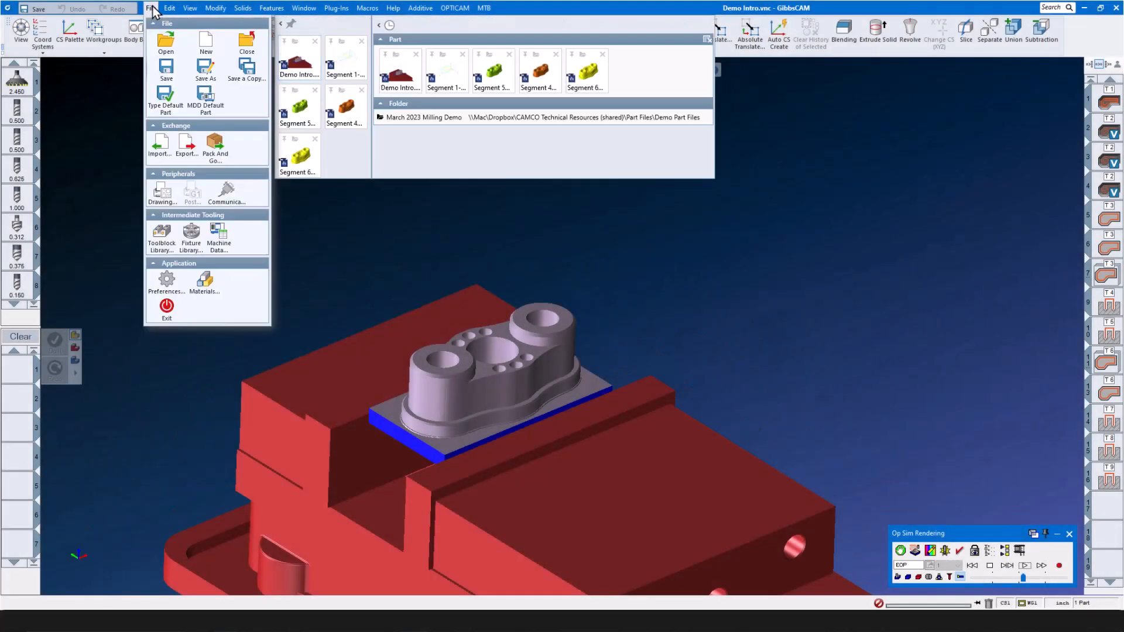
{"action": "left_click", "coordinate": [345, 57]}
{"action": "left_click", "coordinate": [557, 324]}
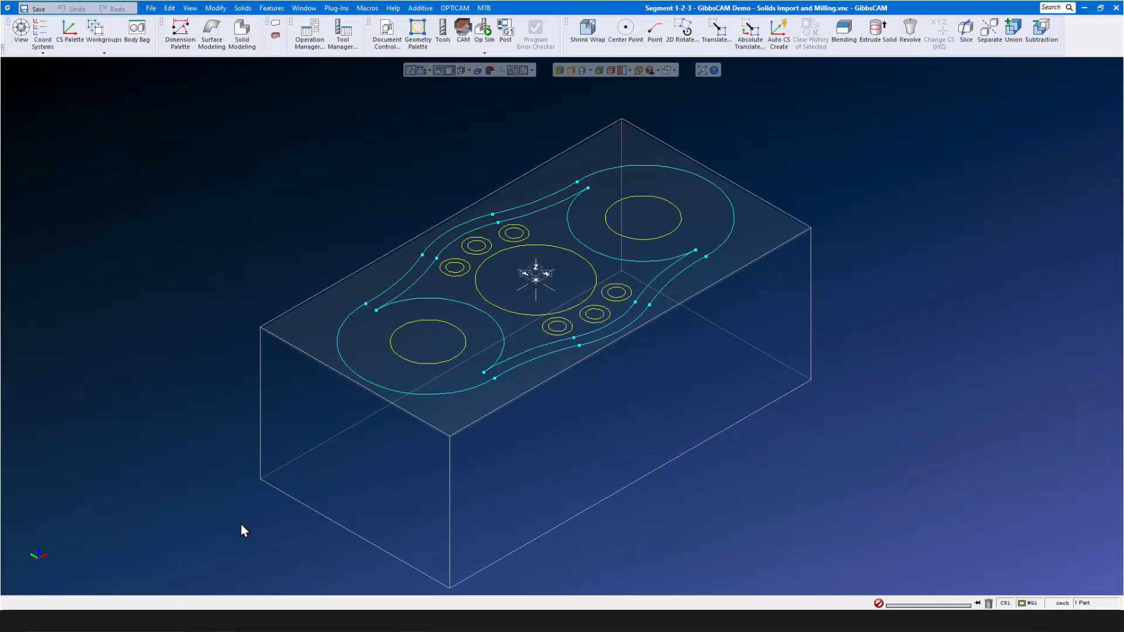
{"action": "key", "text": "alt+Tab"}
- Extrude the outer contour into a solid base flange from Z -1 to Z -1.25
{"action": "left_click", "coordinate": [876, 32]}
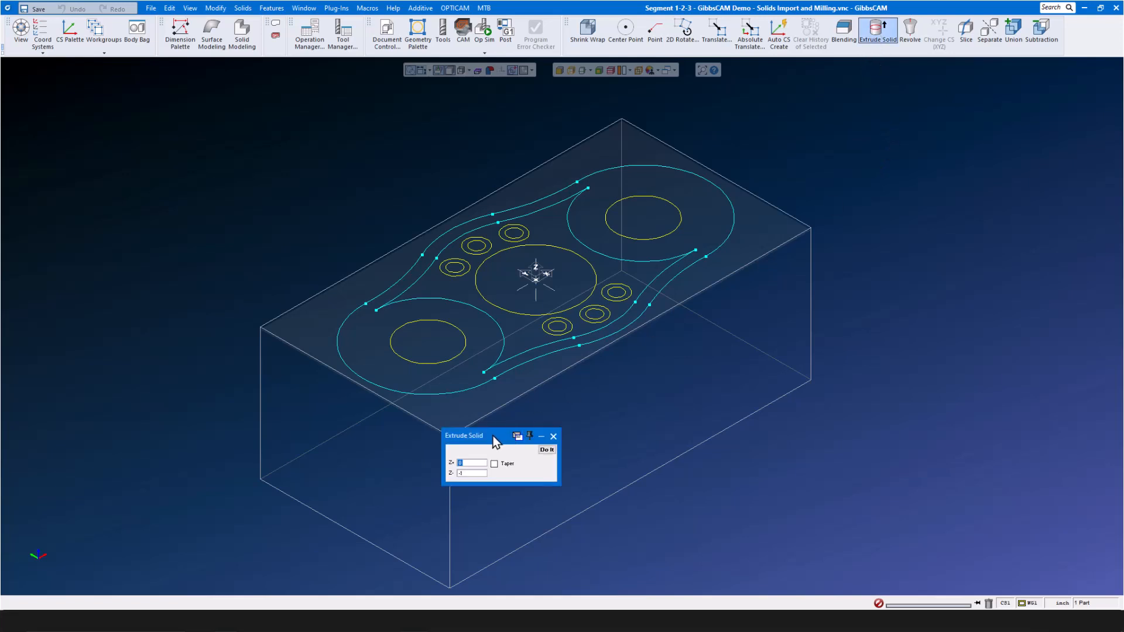
{"action": "left_click_drag", "start_coordinate": [493, 436], "coordinate": [871, 220]}
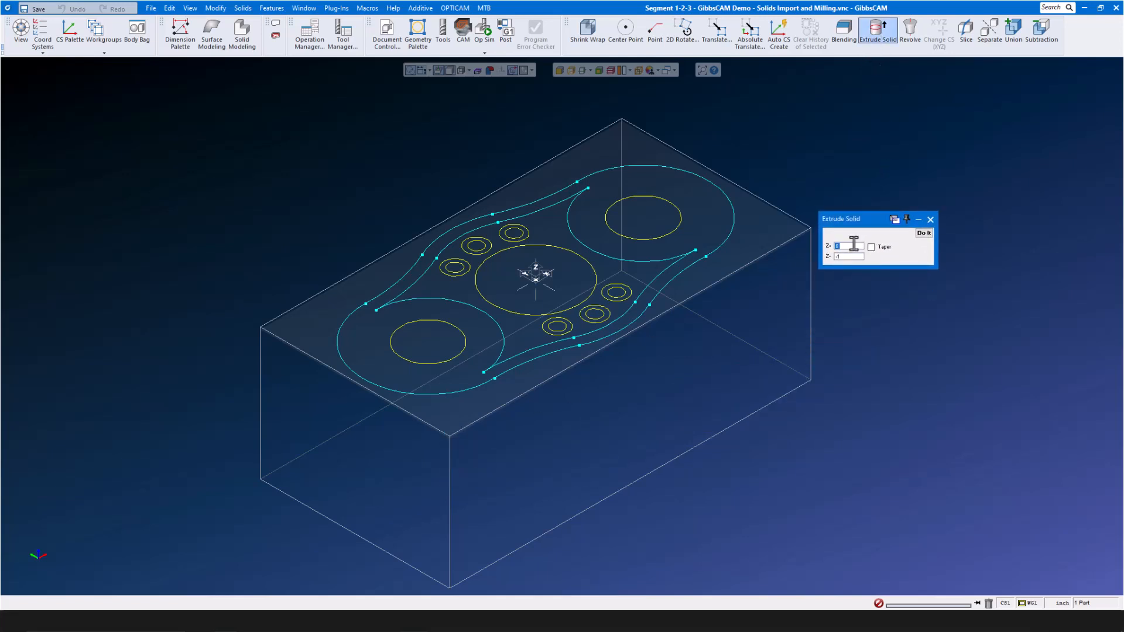
{"action": "left_click", "coordinate": [724, 244]}
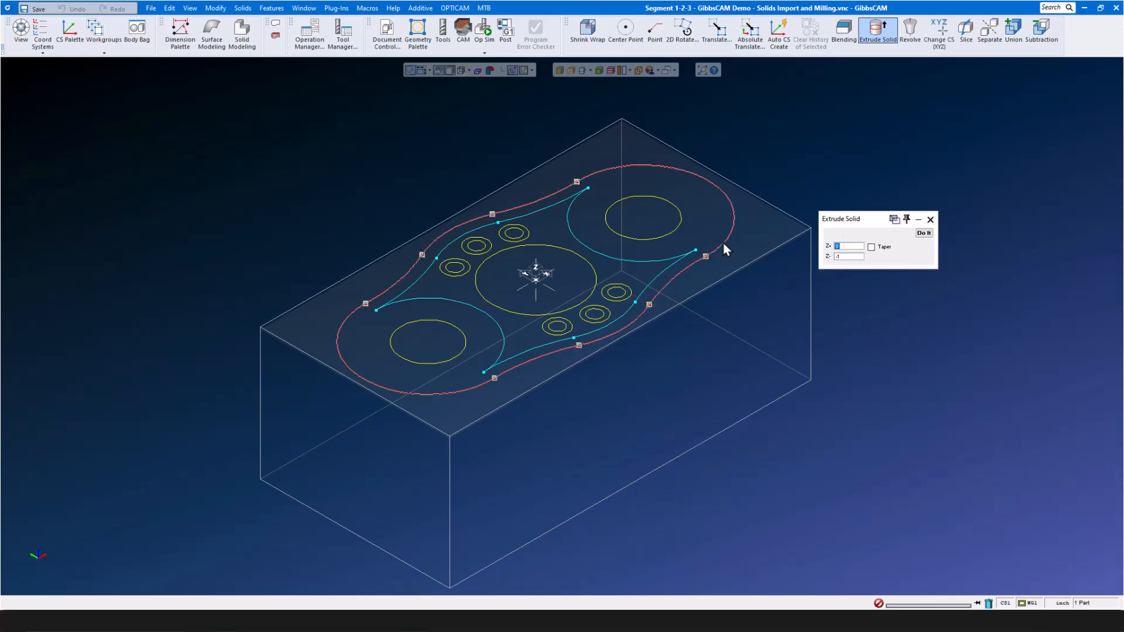
{"action": "left_click", "coordinate": [855, 248]}
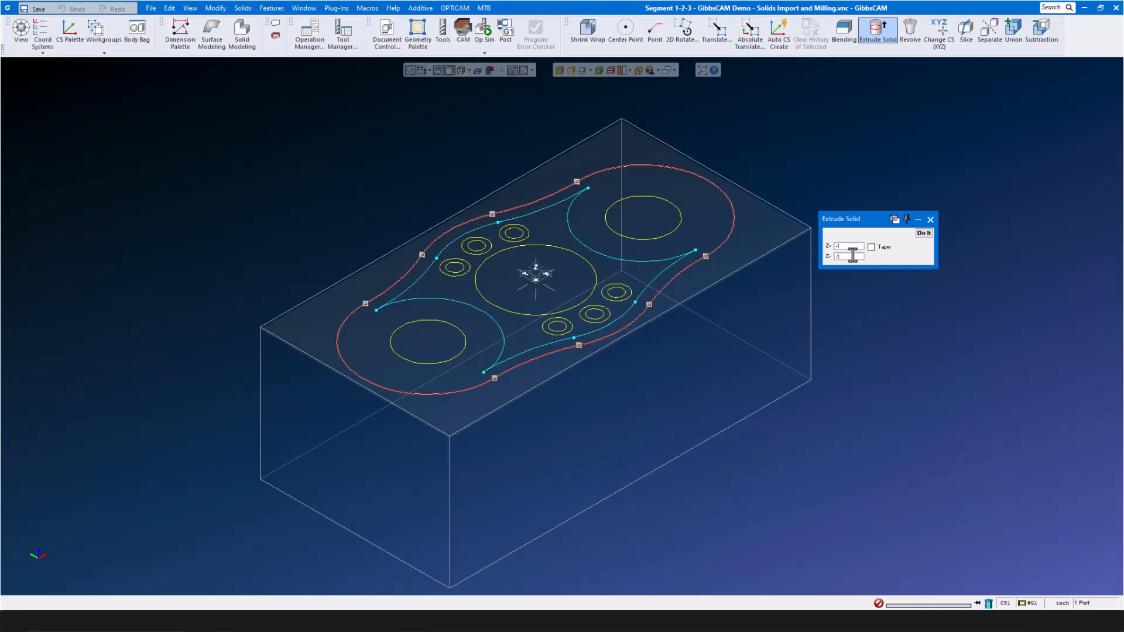
{"action": "left_click", "coordinate": [923, 232]}
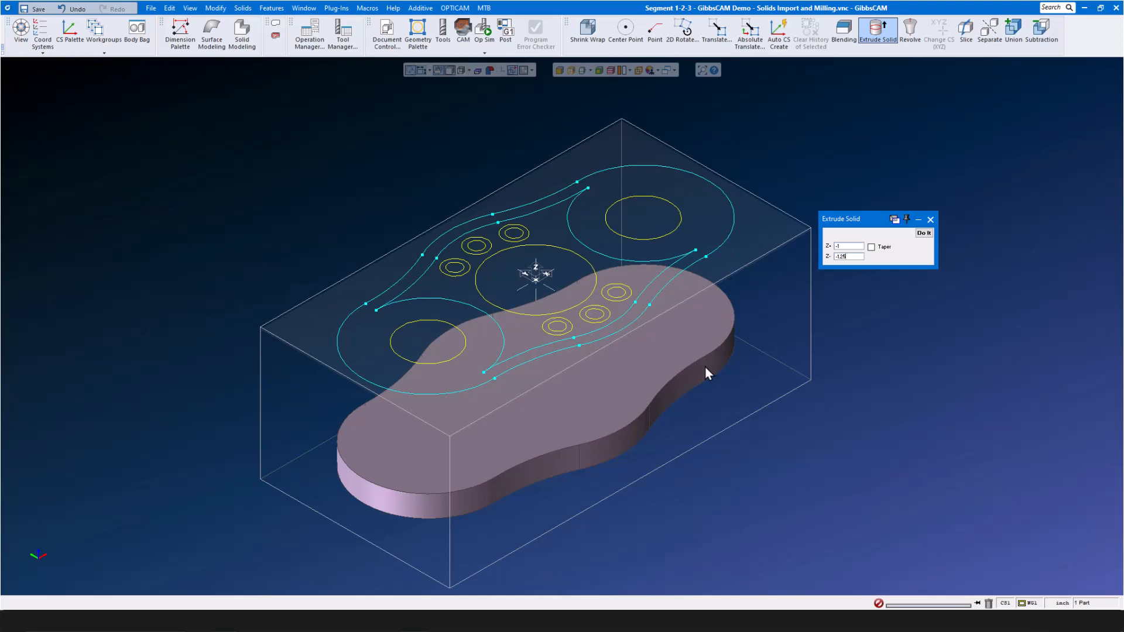
- Extrude the full inner contour, following the outer arcs at both ends, from Z 0 to Z -1
{"action": "left_click", "coordinate": [631, 261]}
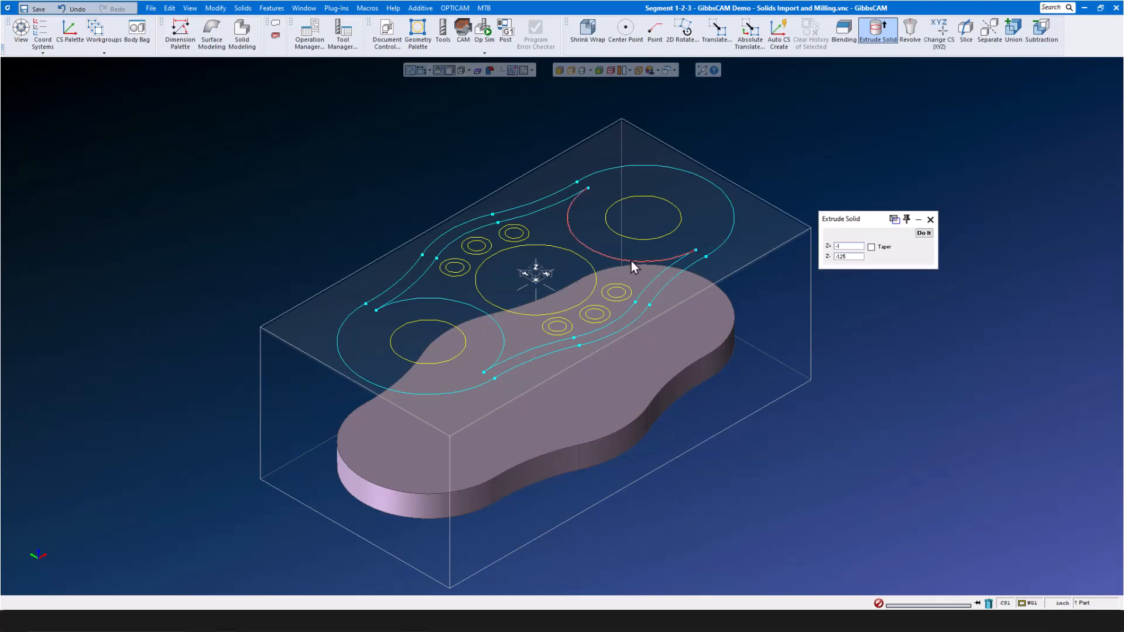
{"action": "left_click", "coordinate": [631, 261]}
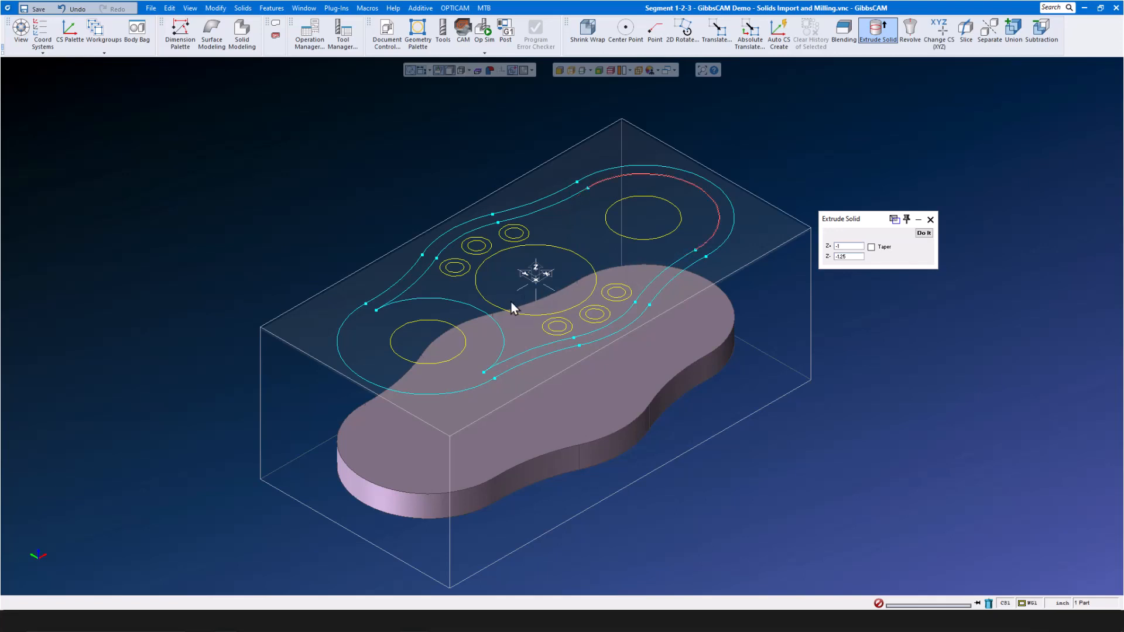
{"action": "left_click", "coordinate": [495, 319]}
{"action": "left_click", "coordinate": [495, 320]}
{"action": "double_click", "coordinate": [574, 196]}
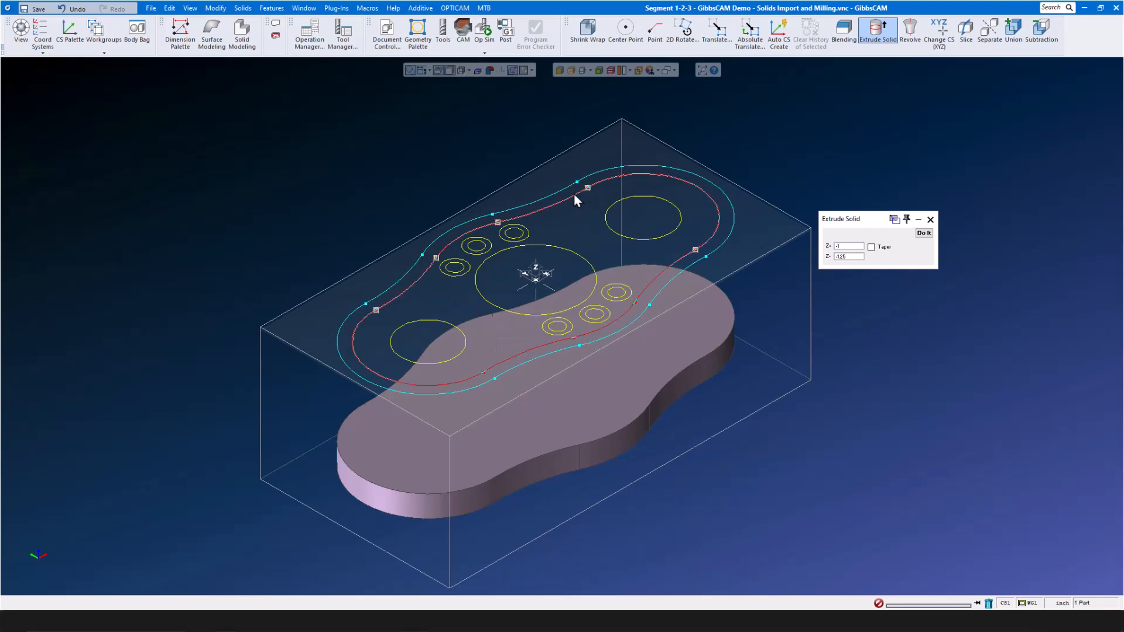
{"action": "left_click", "coordinate": [846, 246]}
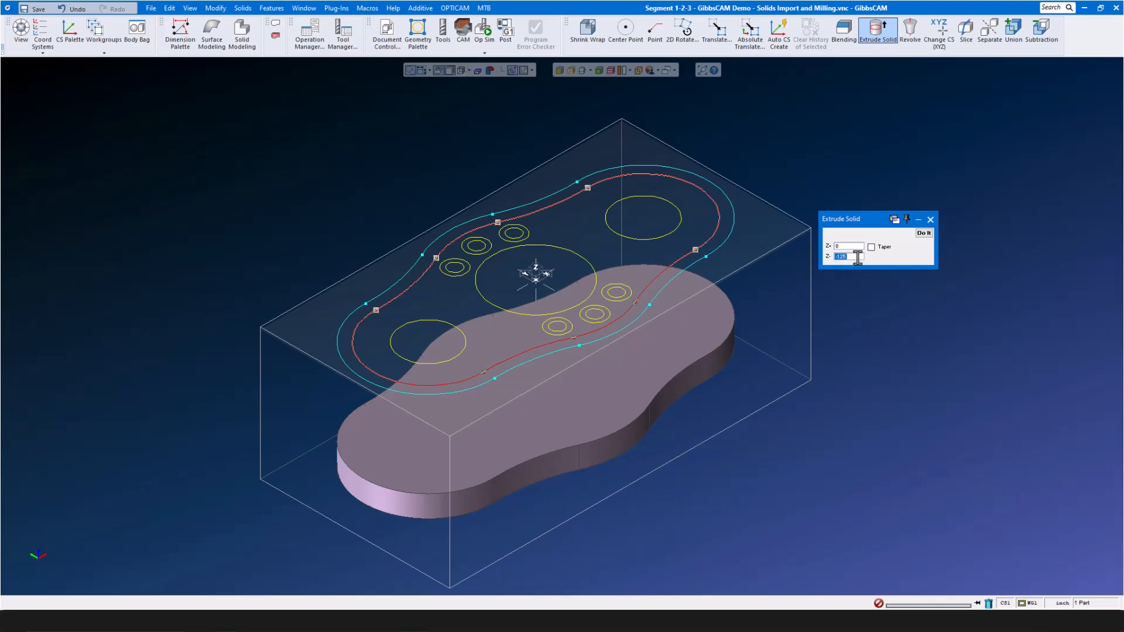
{"action": "type", "text": "-1"}
{"action": "left_click", "coordinate": [924, 233]}
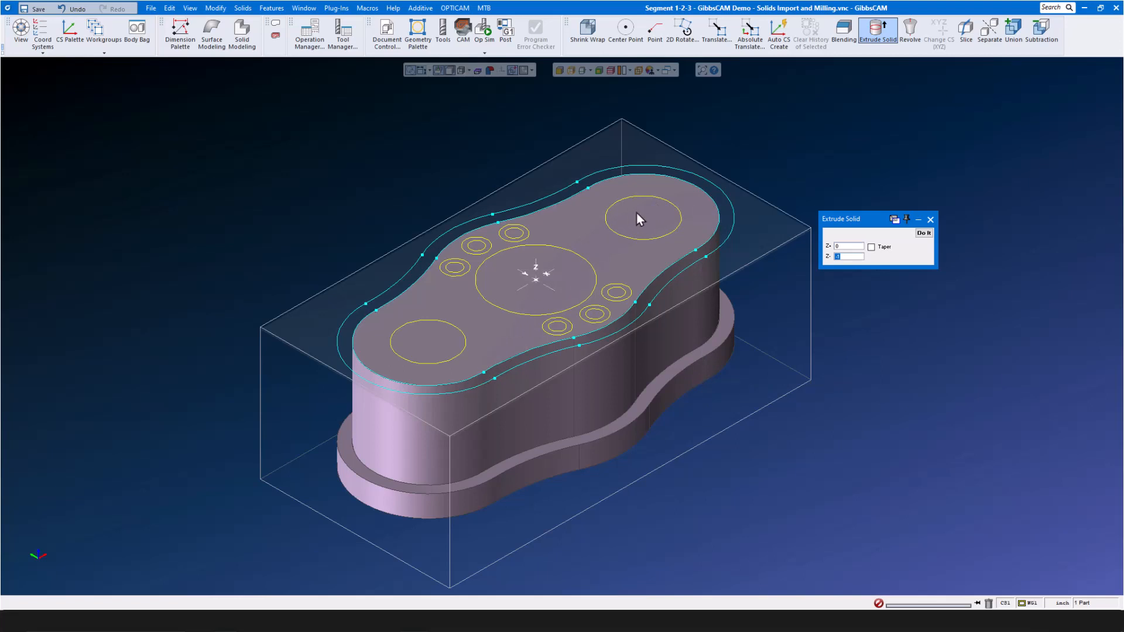
- Extrude the middle region between the two end bosses, bounded by their inner arcs, from Z 0.1 to Z -0.25
{"action": "left_click", "coordinate": [718, 202]}
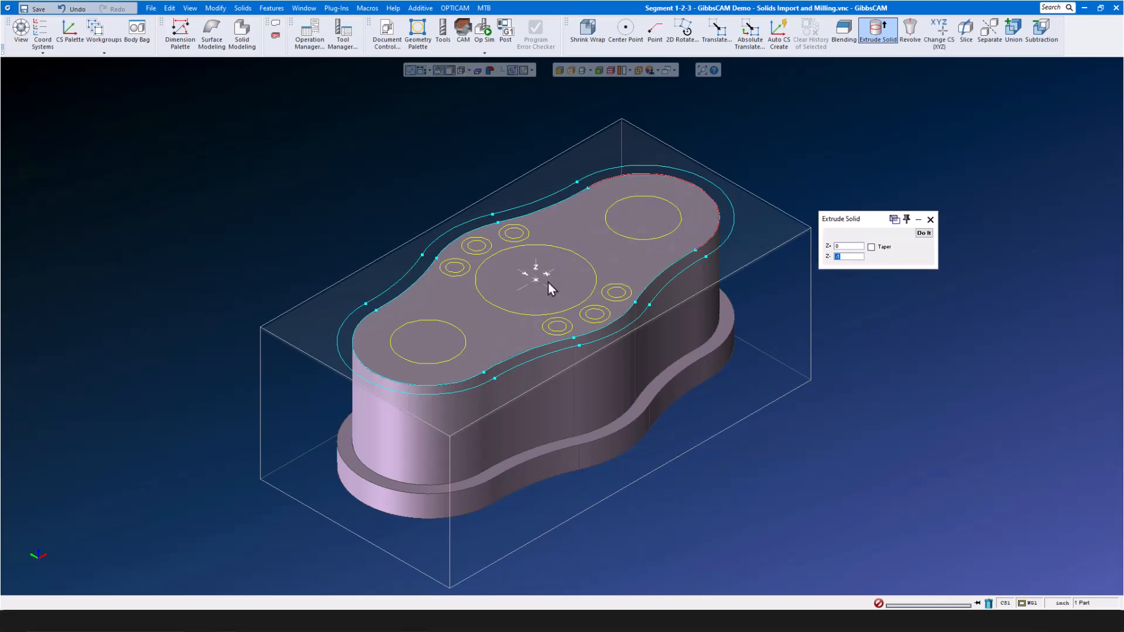
{"action": "left_click", "coordinate": [432, 386]}
{"action": "left_click", "coordinate": [431, 383]}
{"action": "left_click", "coordinate": [530, 350]}
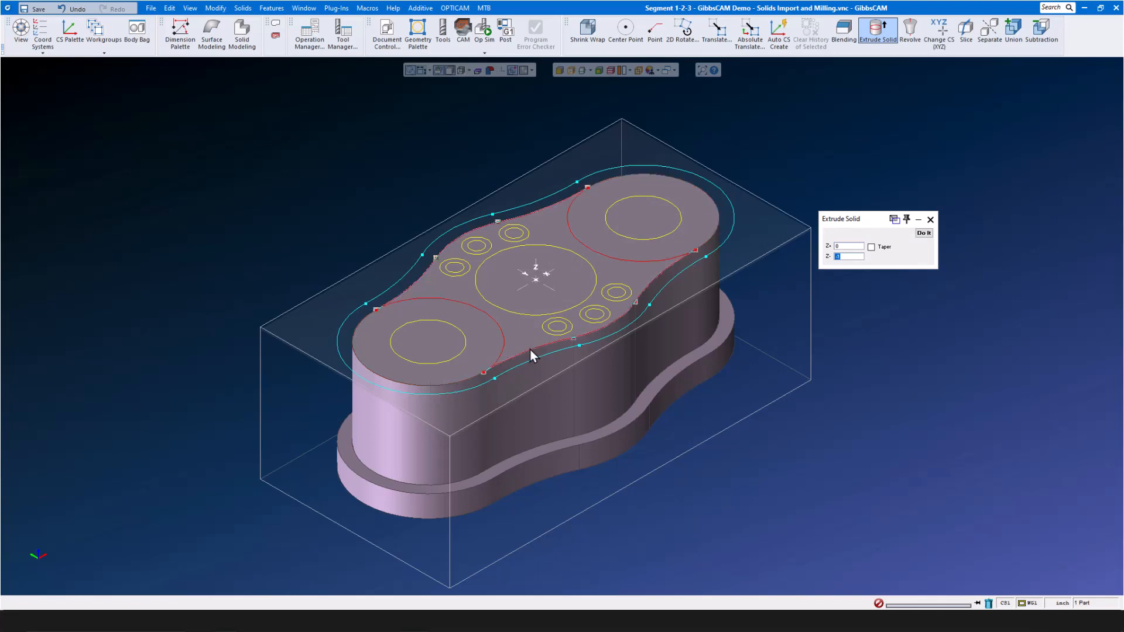
{"action": "left_click", "coordinate": [855, 258]}
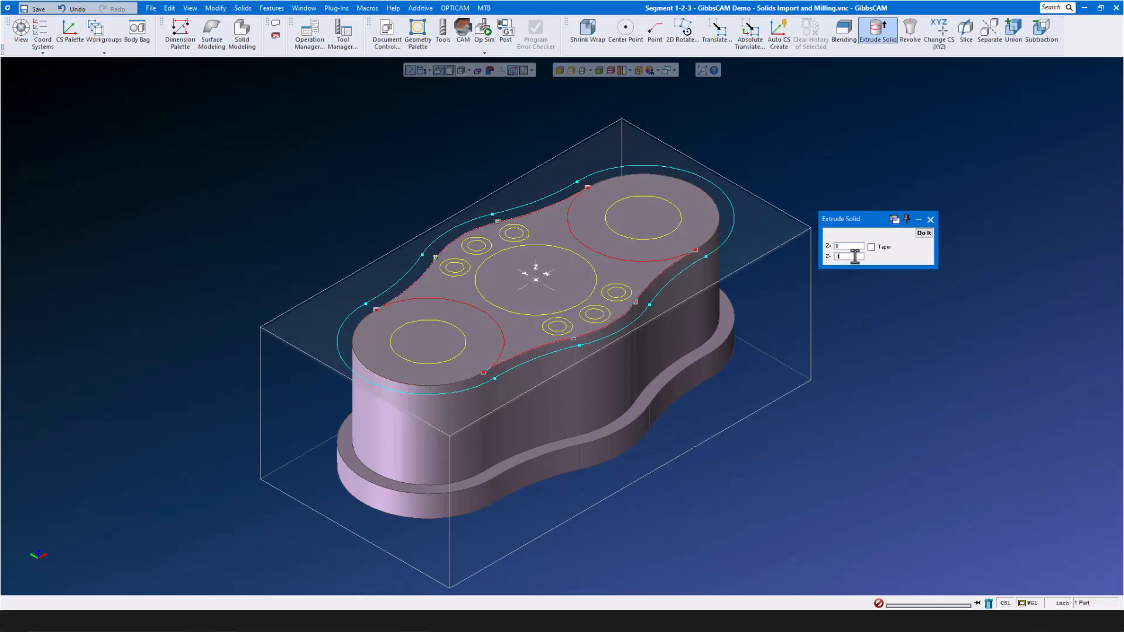
{"action": "type", "text": "-0"}
{"action": "type", "text": ".25"}
{"action": "double_click", "coordinate": [850, 247]}
{"action": "type", "text": ".1"}
{"action": "left_click", "coordinate": [925, 233]}
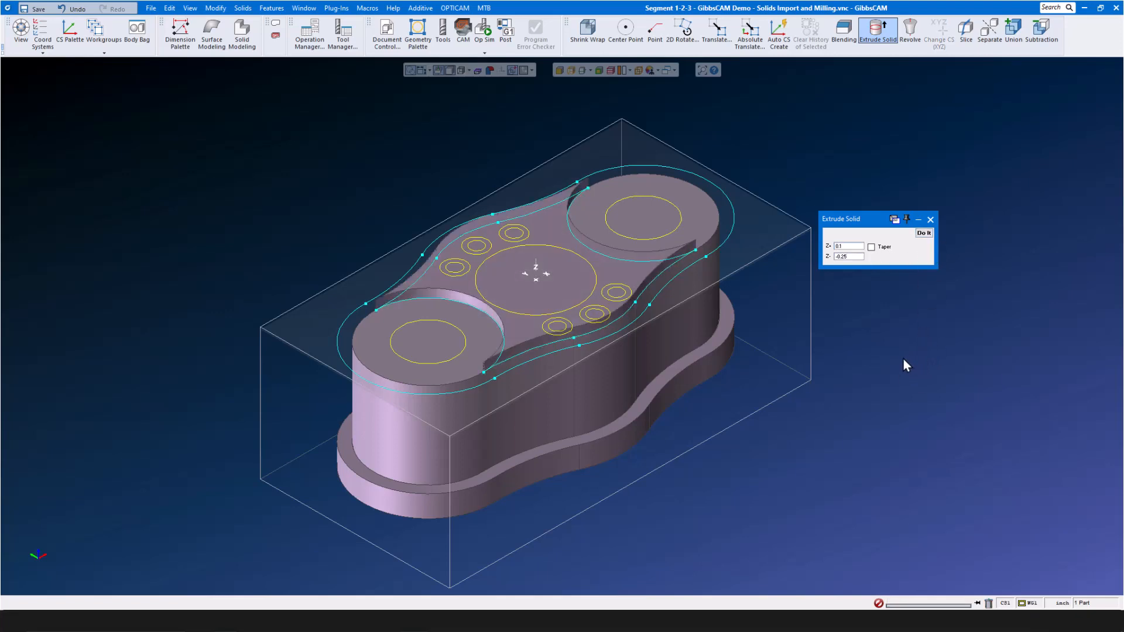
- Subtract the middle extrusion from the main body so the two end bosses stand above the center
{"action": "left_click", "coordinate": [563, 395]}
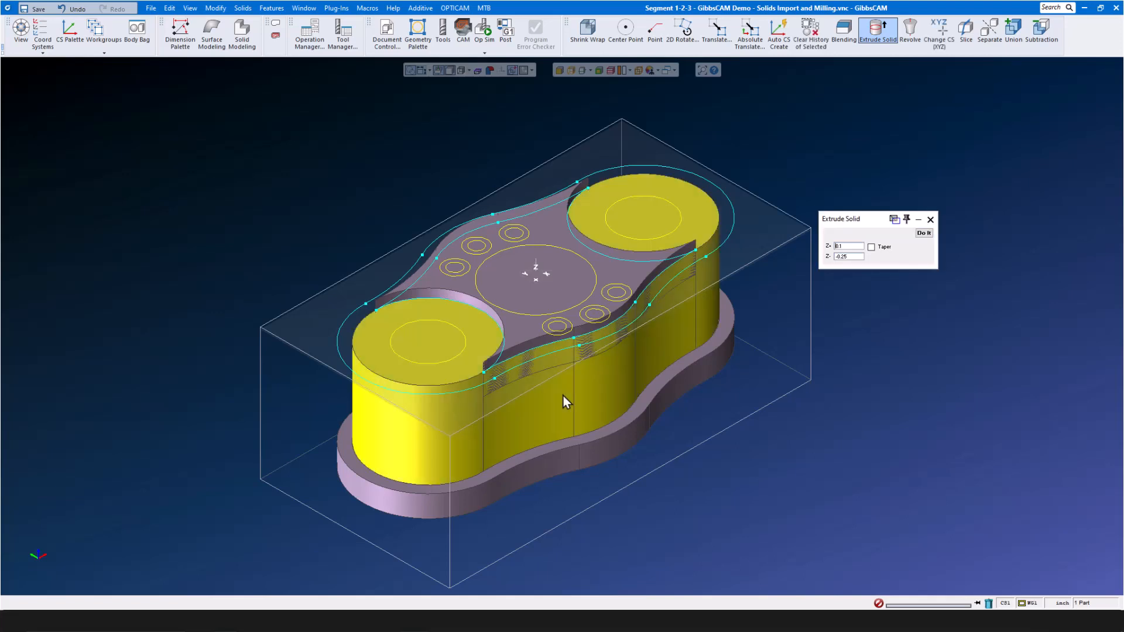
{"action": "right_click", "coordinate": [525, 327]}
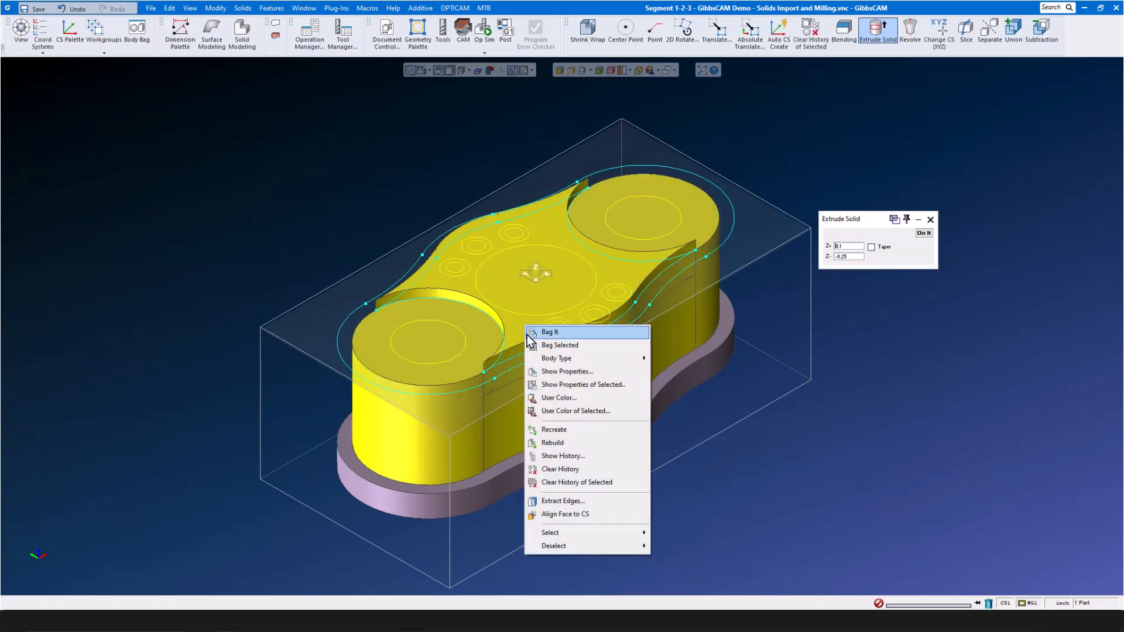
{"action": "left_click", "coordinate": [1042, 32]}
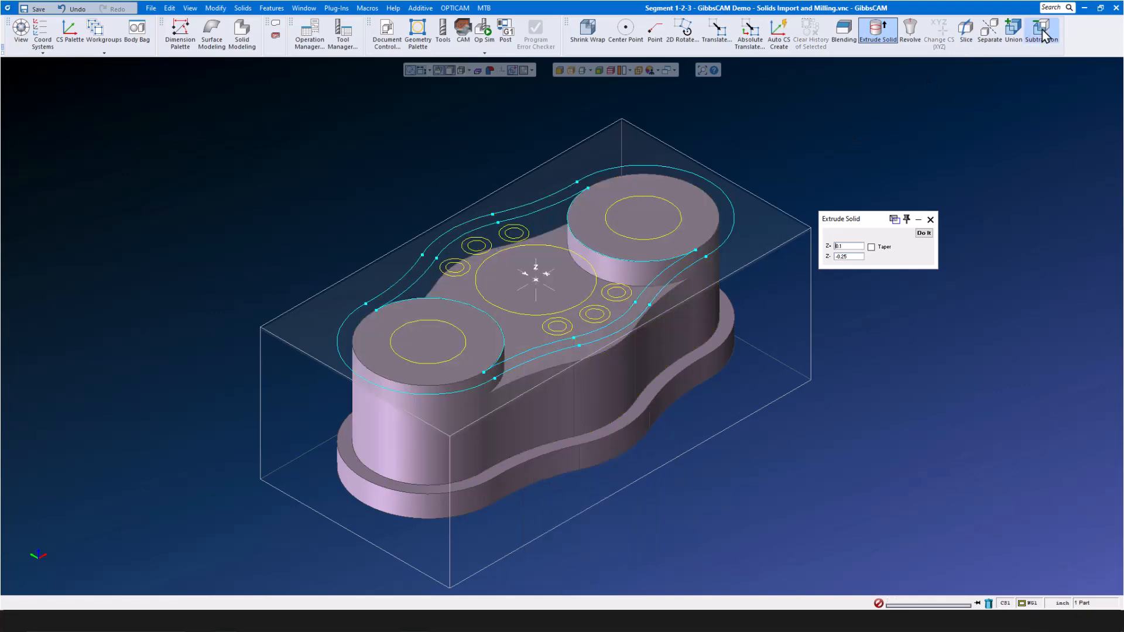
- Unite the main body and the base flange into one solid
{"action": "left_click", "coordinate": [673, 343]}
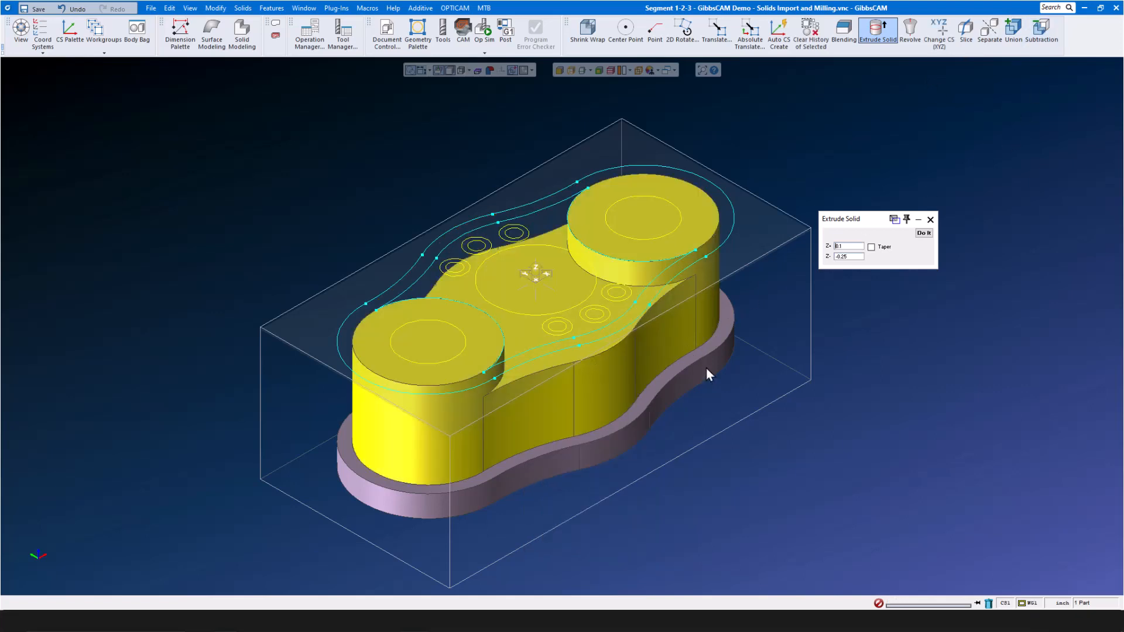
{"action": "right_click", "coordinate": [702, 370]}
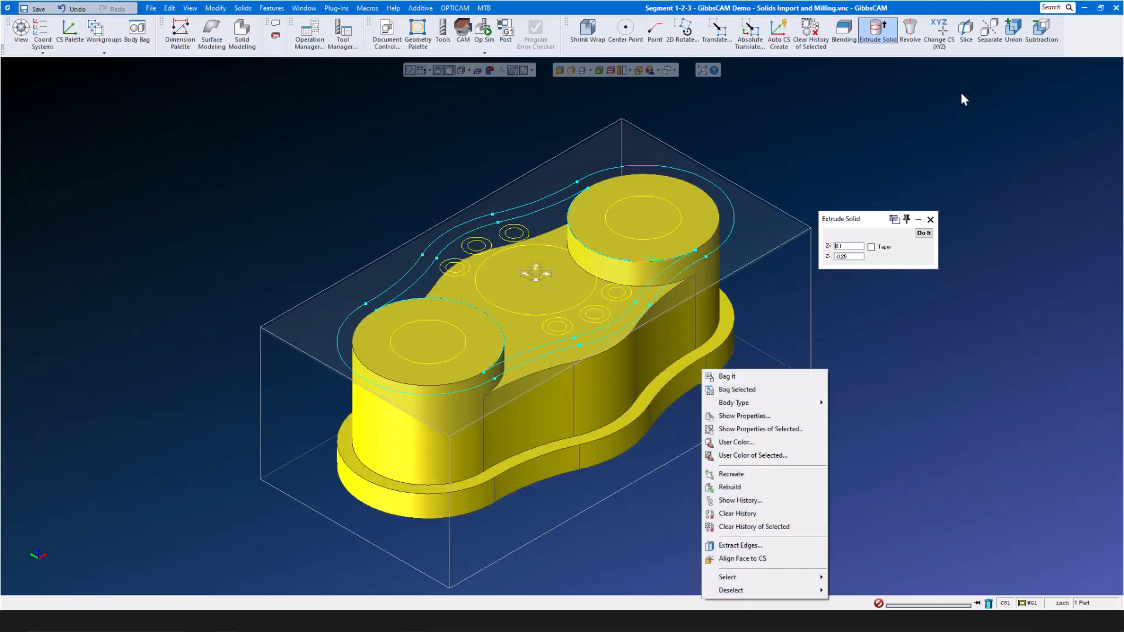
{"action": "left_click", "coordinate": [1013, 31]}
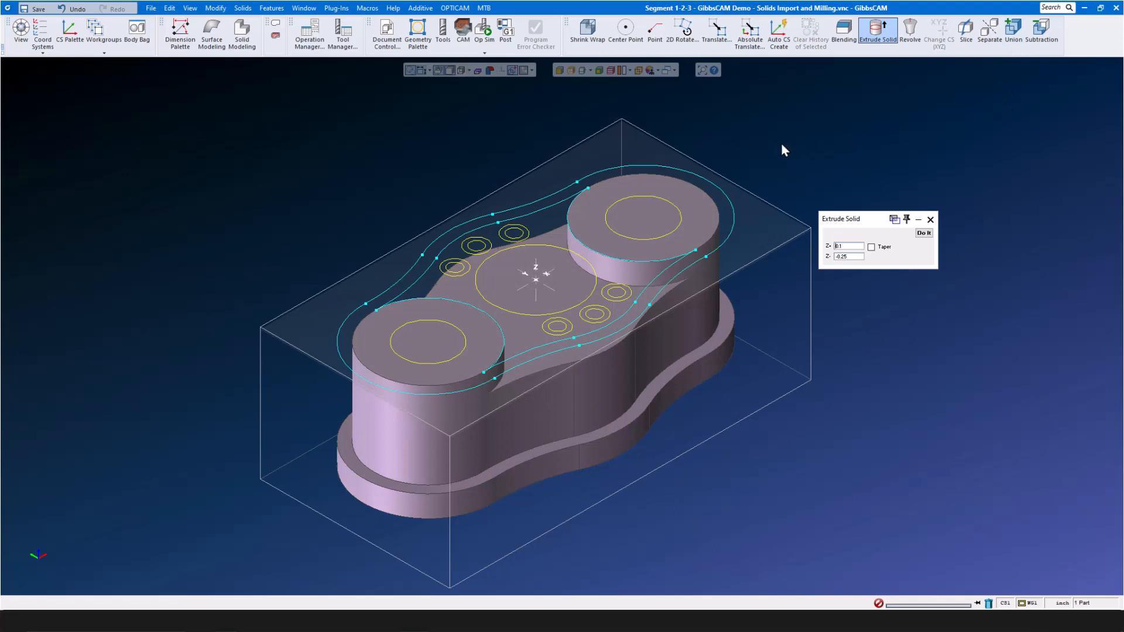
- Extrude the two boss circles, the central circle and the six small inner hole circles from Z 0.1 to Z -3
{"action": "double_click", "coordinate": [848, 256]}
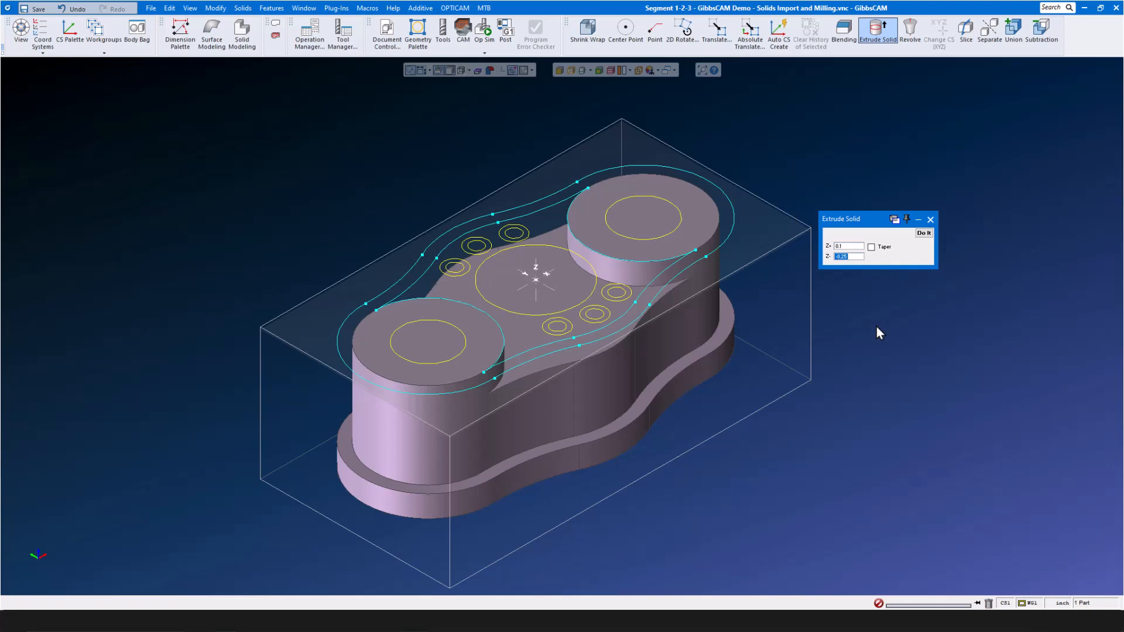
{"action": "type", "text": "-3"}
{"action": "scroll", "coordinate": [444, 325], "scroll_direction": "up", "scroll_amount": 2}
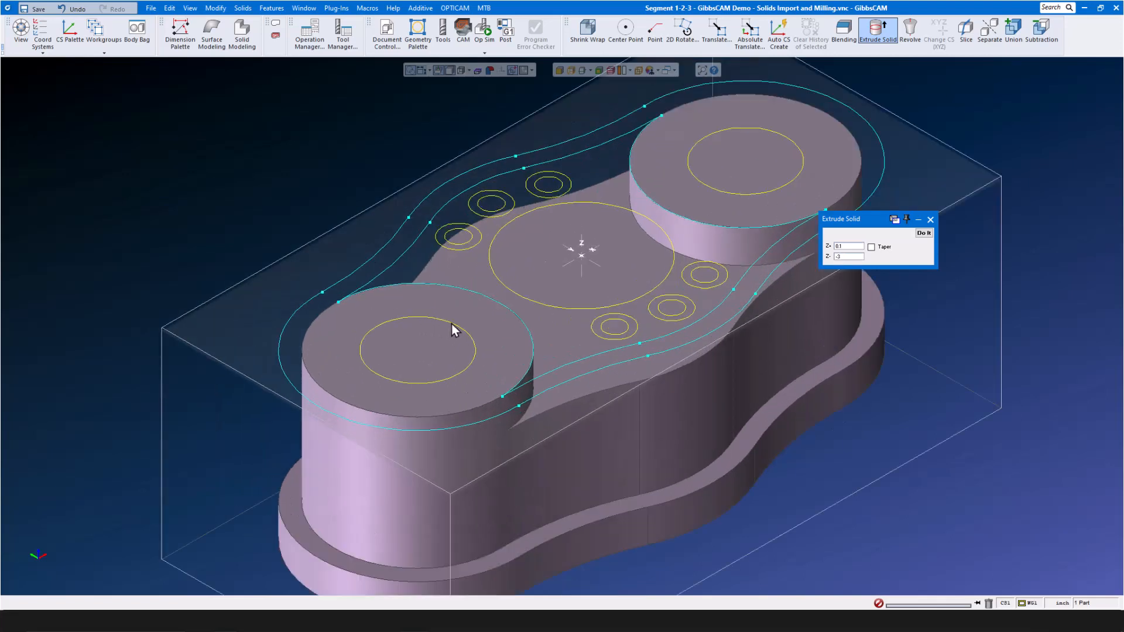
{"action": "left_click", "coordinate": [451, 324]}
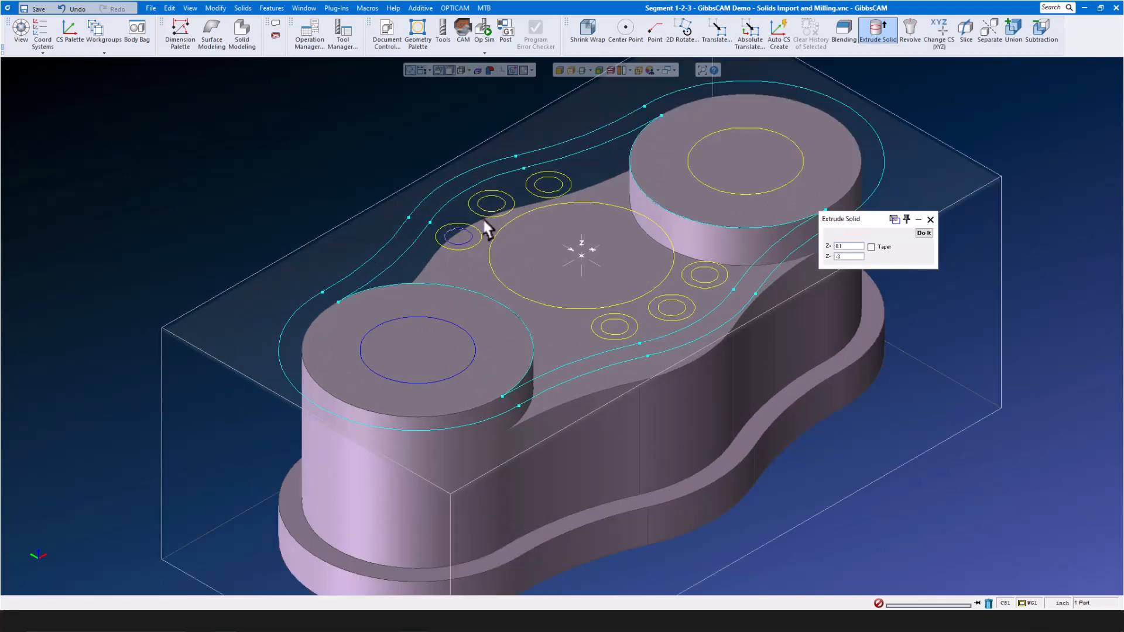
{"action": "left_click", "coordinate": [547, 193], "text": "shift"}
{"action": "left_click", "coordinate": [665, 234], "text": "shift"}
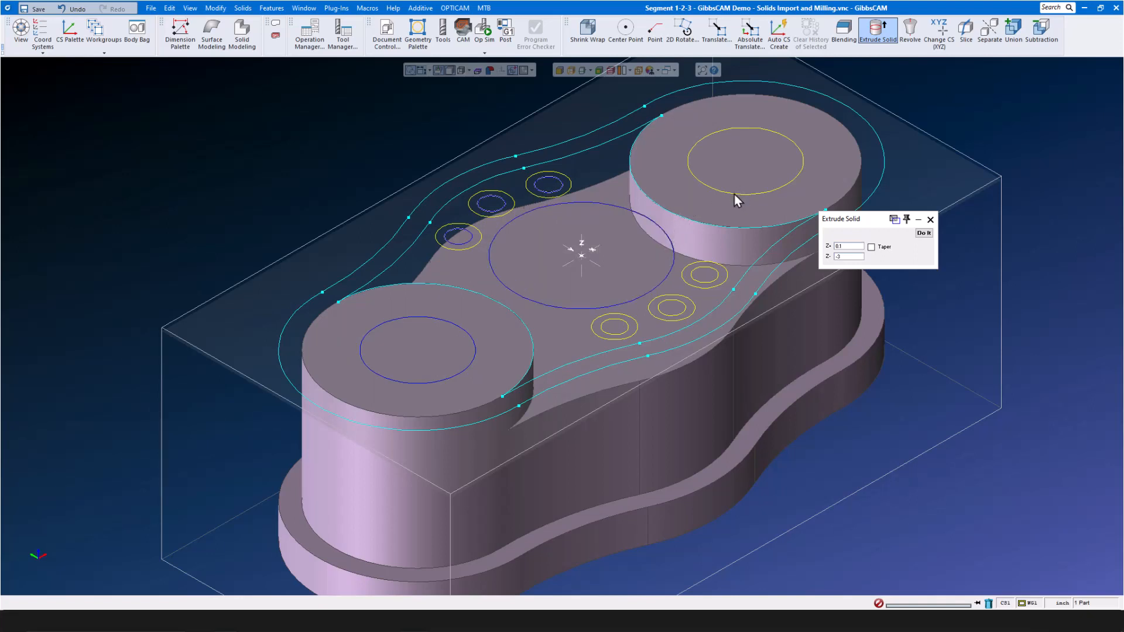
{"action": "left_click", "coordinate": [733, 194], "text": "shift"}
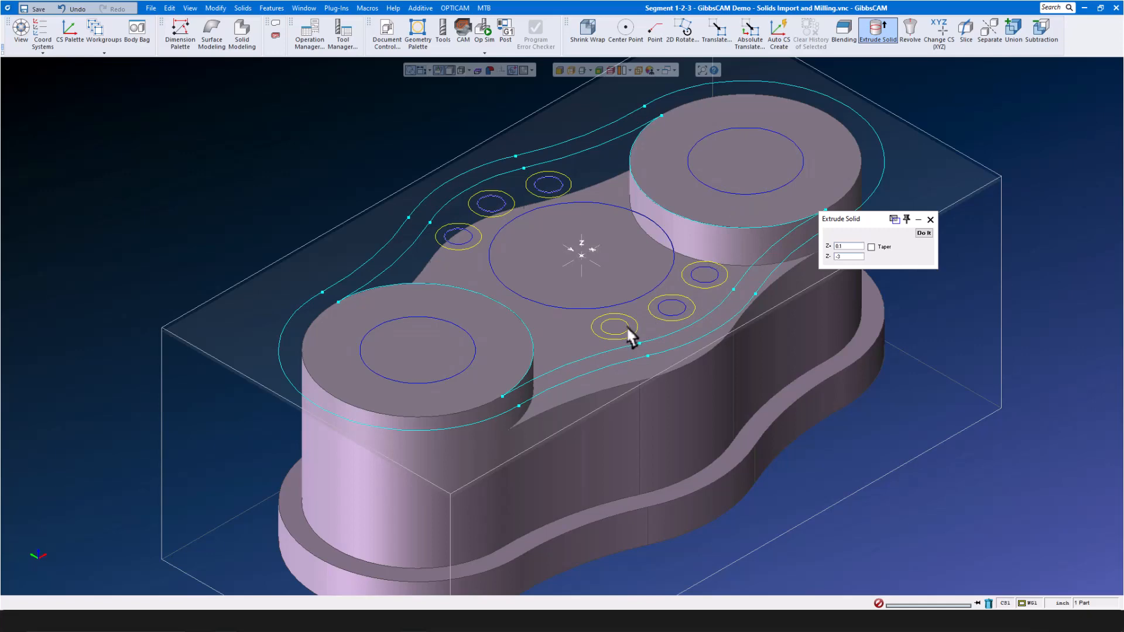
{"action": "left_click", "coordinate": [923, 233]}
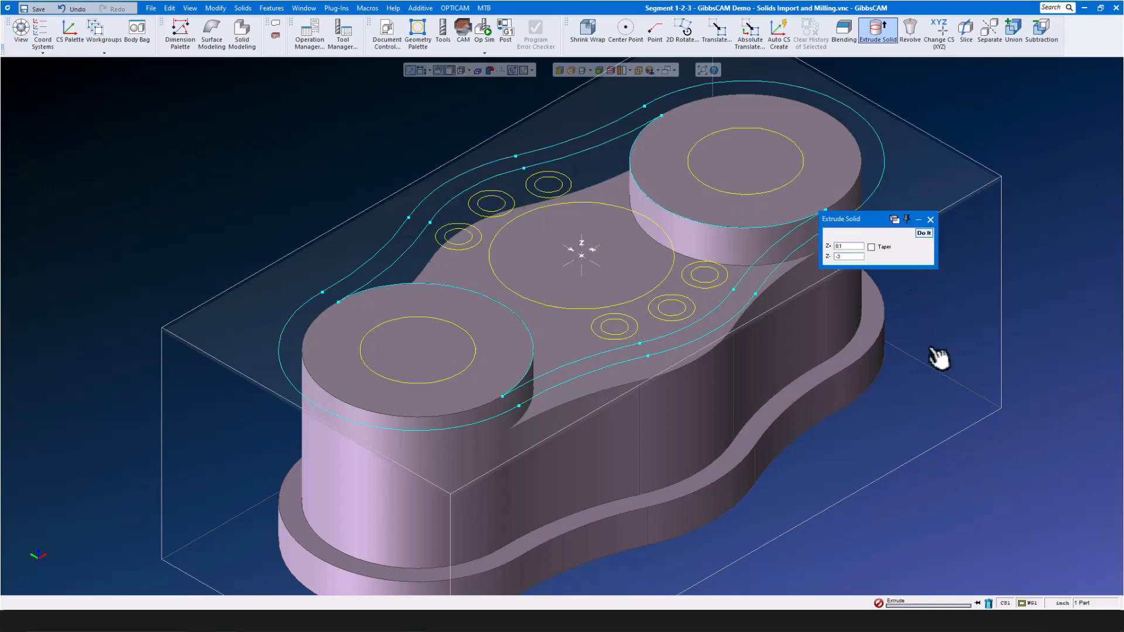
- Subtract all the extruded hole cylinders from the main body to cut the through holes
{"action": "middle_click_drag", "start_coordinate": [936, 361], "coordinate": [528, 278]}
{"action": "scroll", "coordinate": [528, 278], "scroll_direction": "down", "scroll_amount": 2}
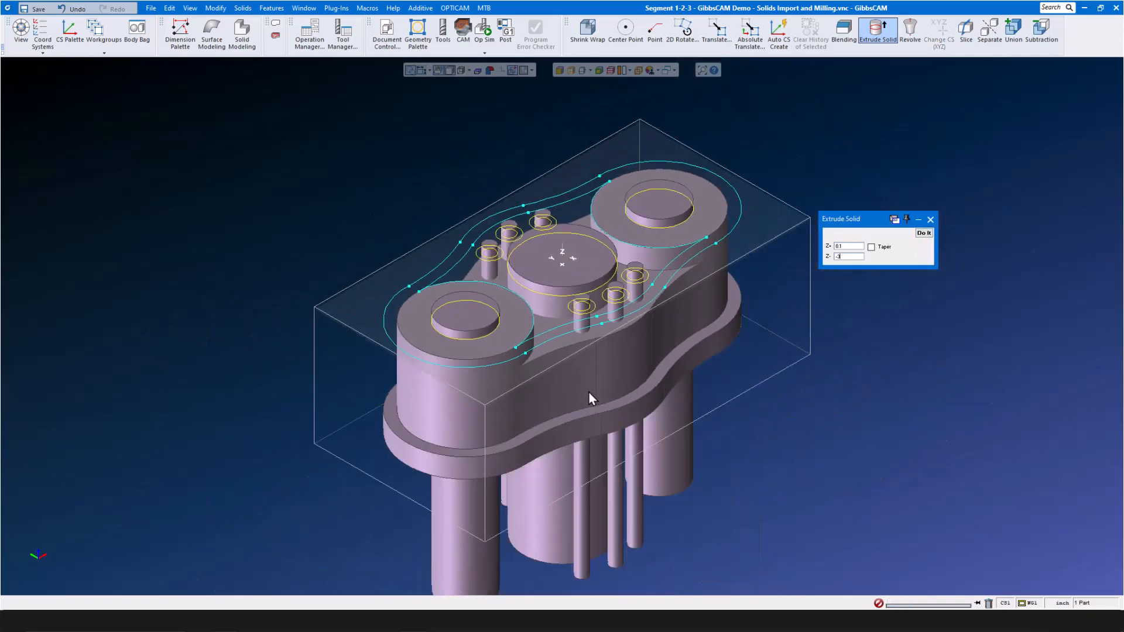
{"action": "left_click", "coordinate": [585, 388]}
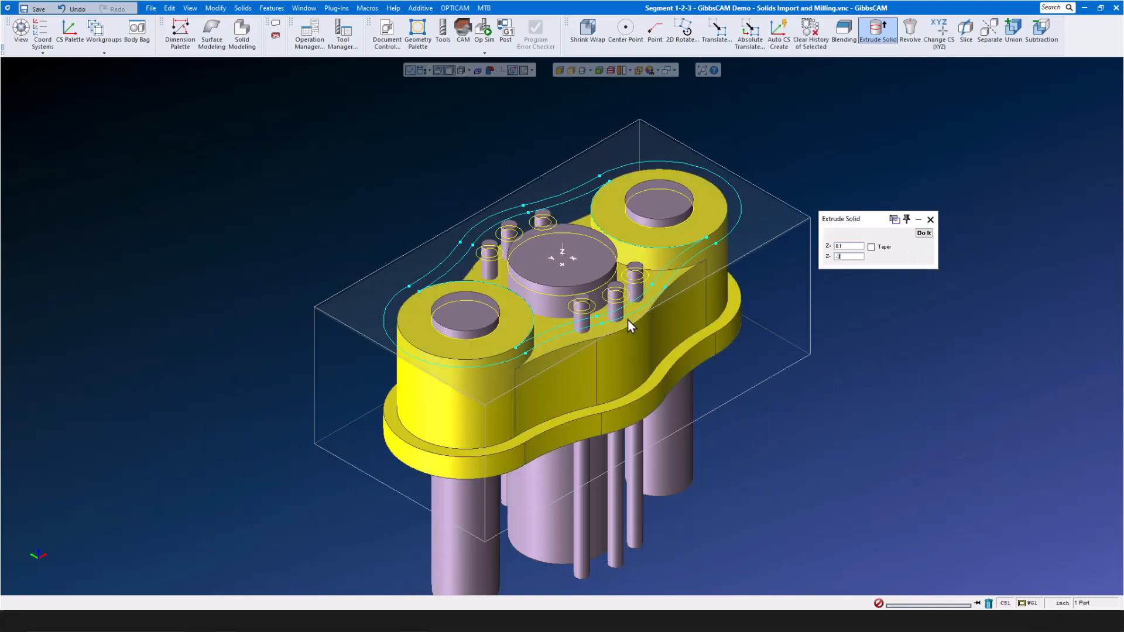
{"action": "right_click", "coordinate": [582, 269]}
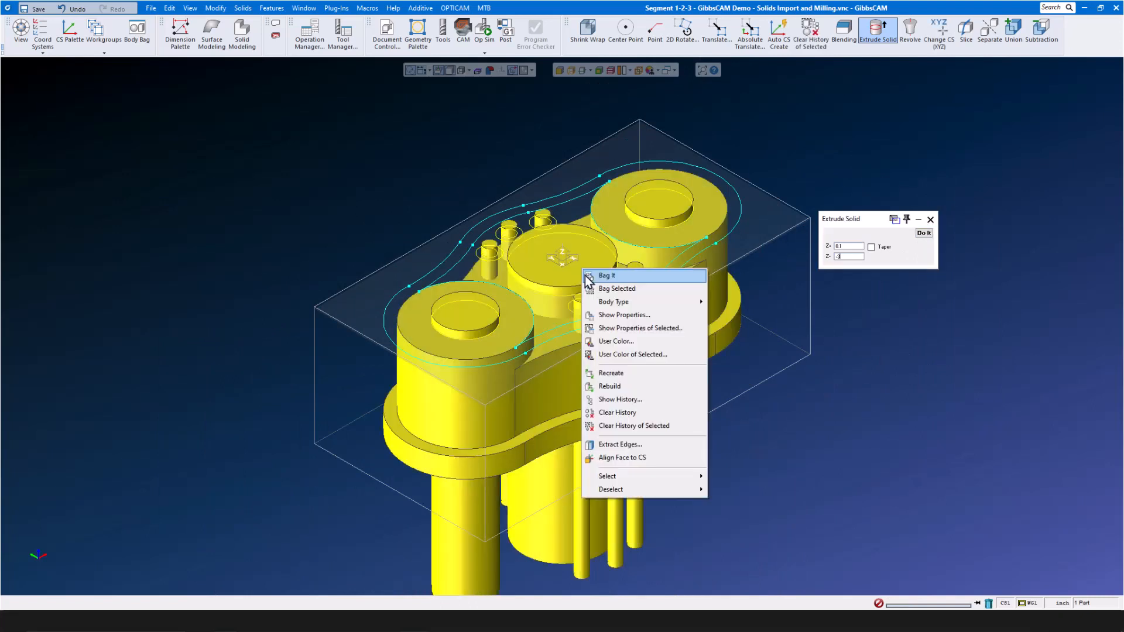
{"action": "left_click", "coordinate": [1045, 35]}
{"action": "left_click", "coordinate": [1044, 33]}
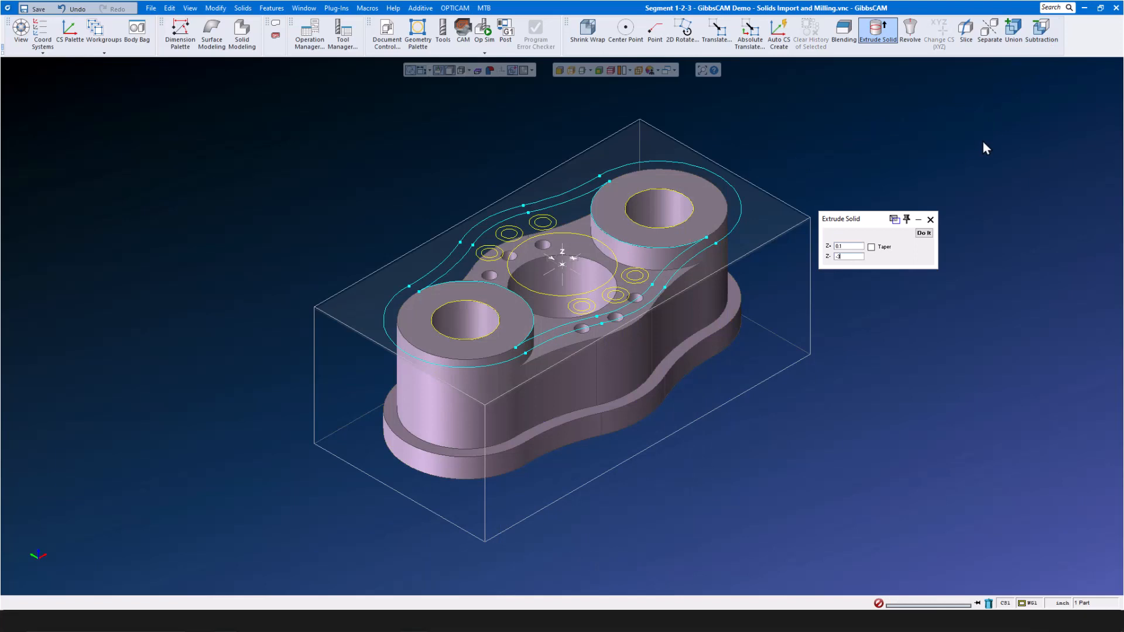
- Extrude the outer circles of the six small holes from Z 0 to Z -0.41
{"action": "scroll", "coordinate": [641, 284], "scroll_direction": "up", "scroll_amount": 3}
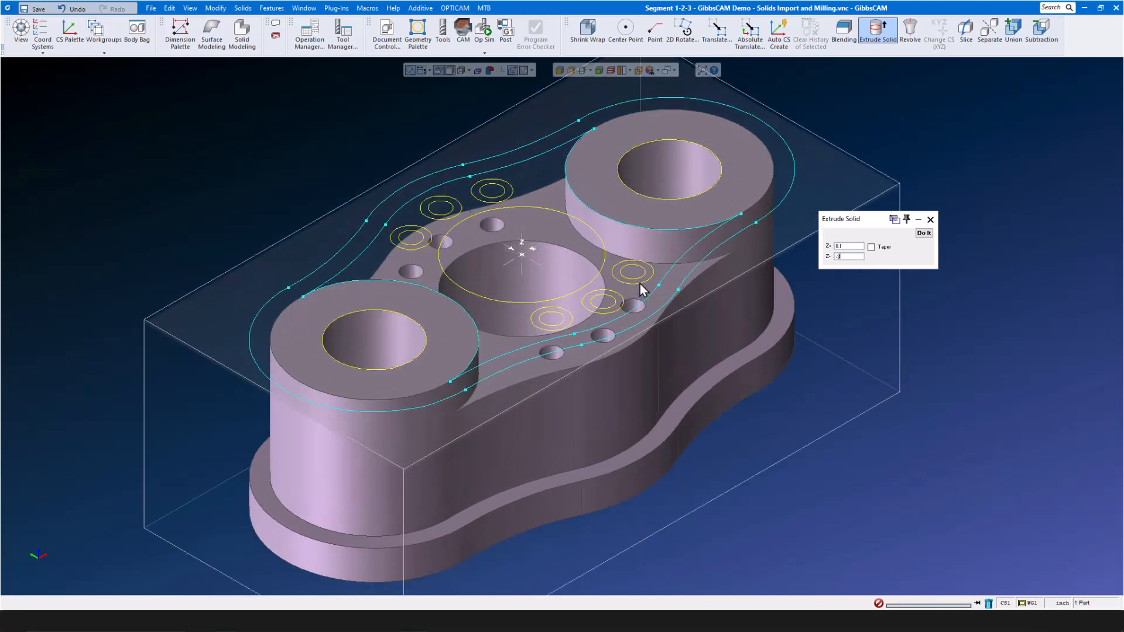
{"action": "left_click", "coordinate": [635, 289]}
{"action": "left_click", "coordinate": [570, 328], "text": "shift"}
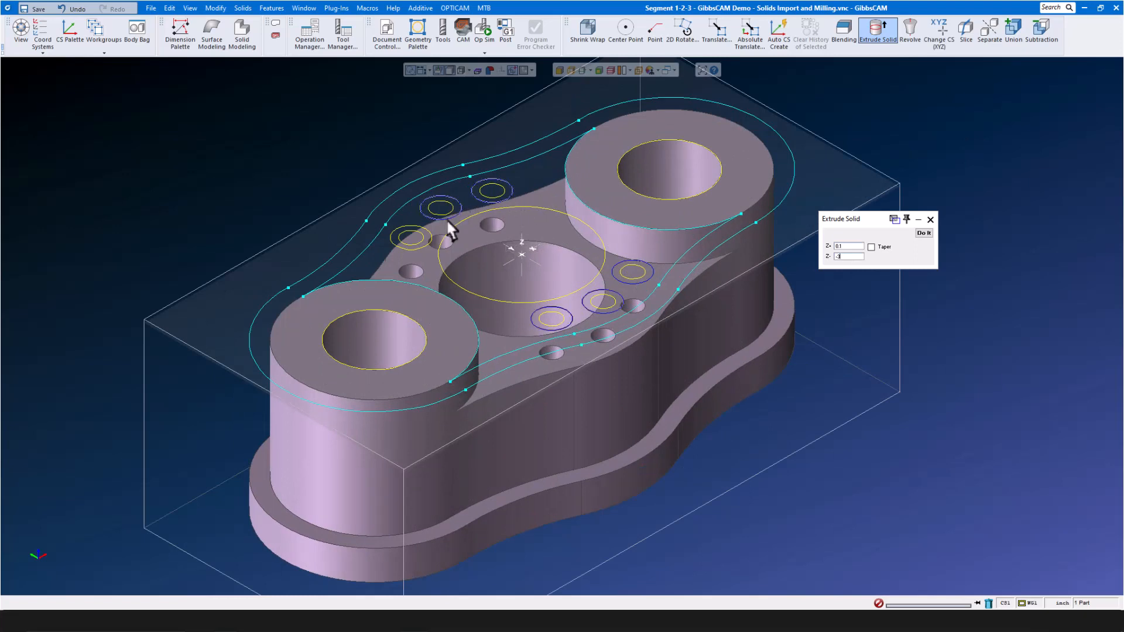
{"action": "double_click", "coordinate": [846, 247]}
{"action": "type", "text": "0"}
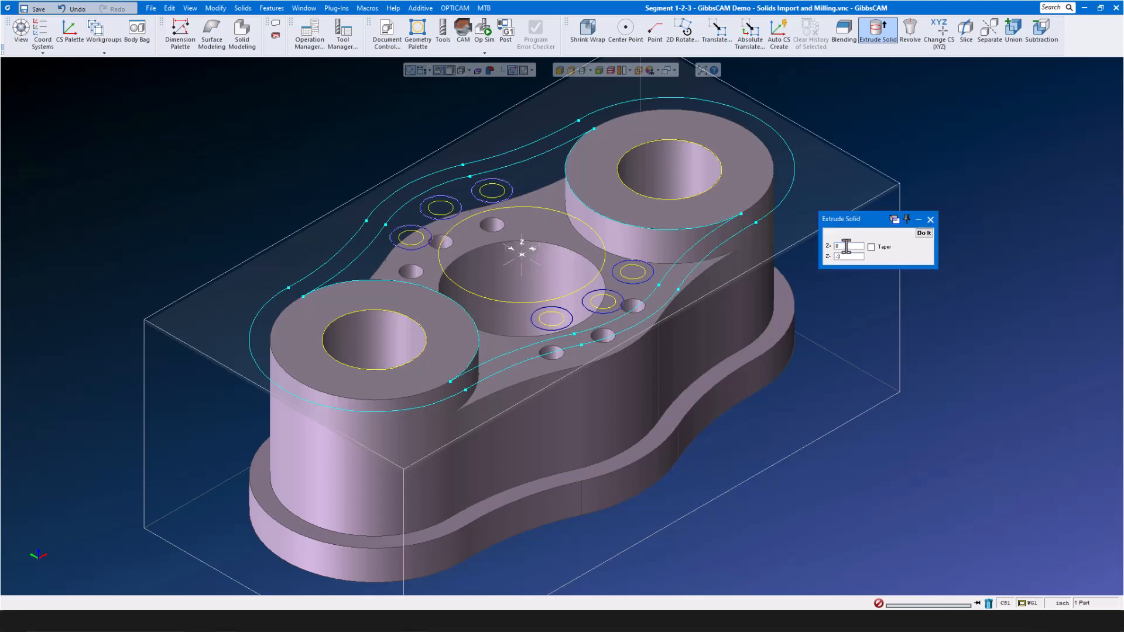
{"action": "double_click", "coordinate": [849, 256]}
{"action": "type", "text": "-"}
{"action": "key", "text": "Tab"}
{"action": "left_click", "coordinate": [924, 233]}
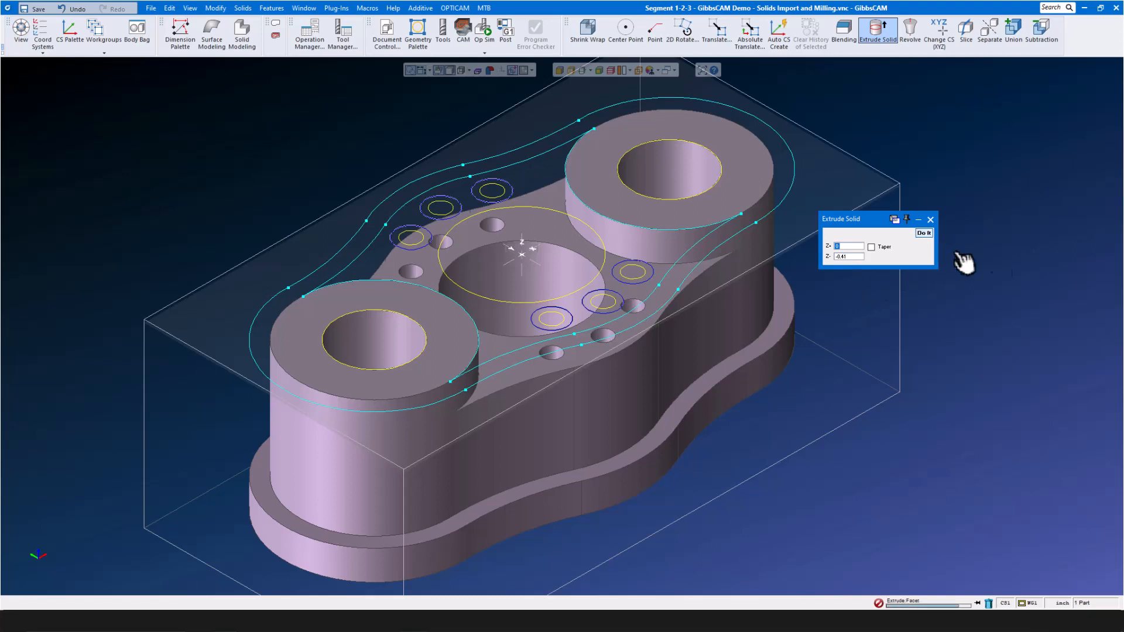
- Subtract the six short cylinders from the main body to form the counterbores of the small holes
{"action": "left_click", "coordinate": [659, 369]}
{"action": "scroll", "coordinate": [486, 219], "scroll_direction": "up", "scroll_amount": 5}
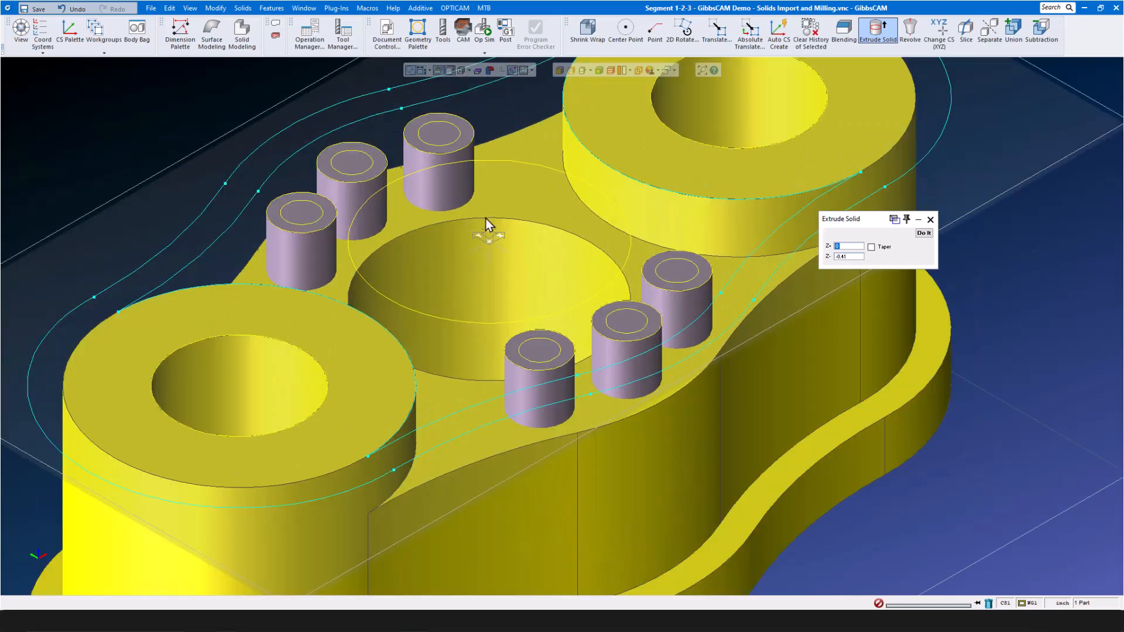
{"action": "right_click", "coordinate": [457, 190]}
{"action": "left_click", "coordinate": [1043, 32]}
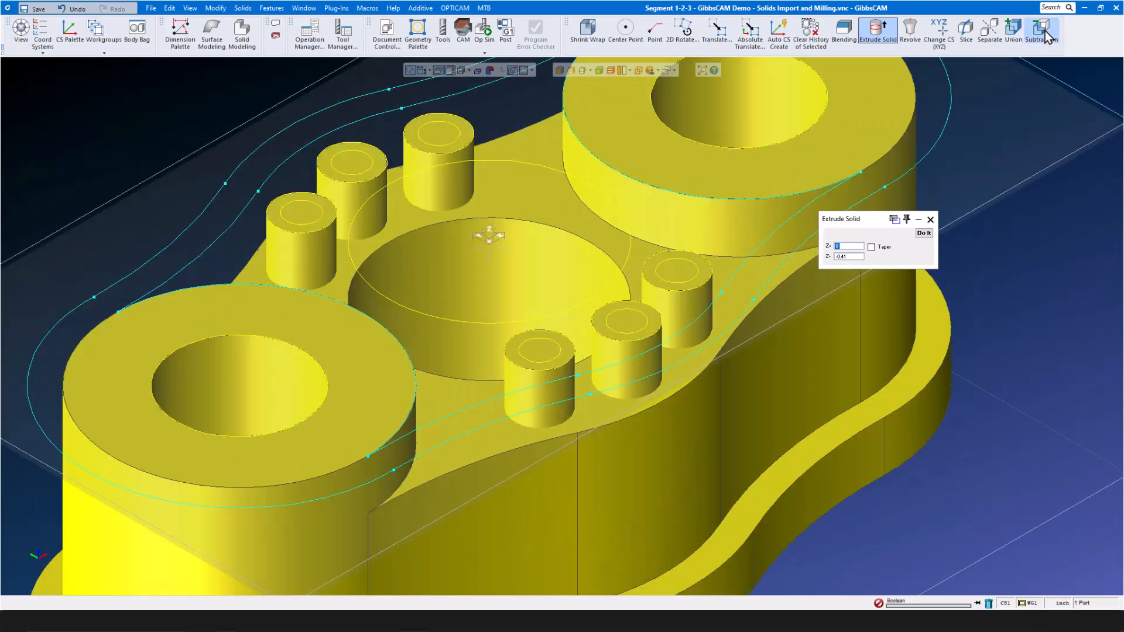
{"action": "scroll", "coordinate": [1013, 340], "scroll_direction": "down", "scroll_amount": 5}
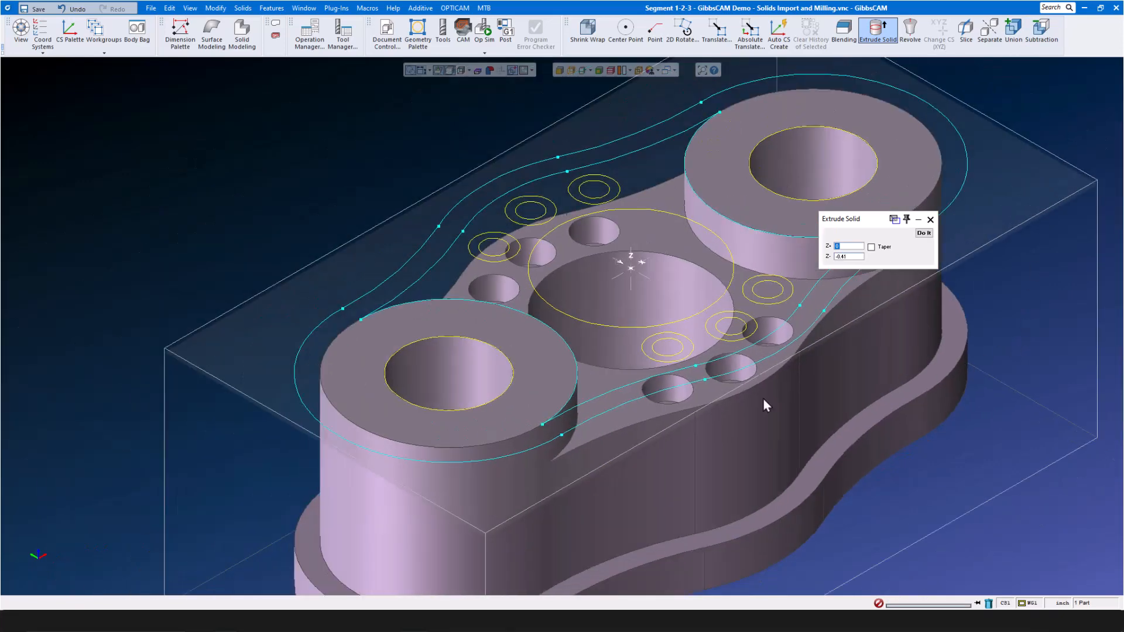
{"action": "scroll", "coordinate": [351, 395], "scroll_direction": "down", "scroll_amount": 3}
{"action": "scroll", "coordinate": [643, 432], "scroll_direction": "down", "scroll_amount": 1}
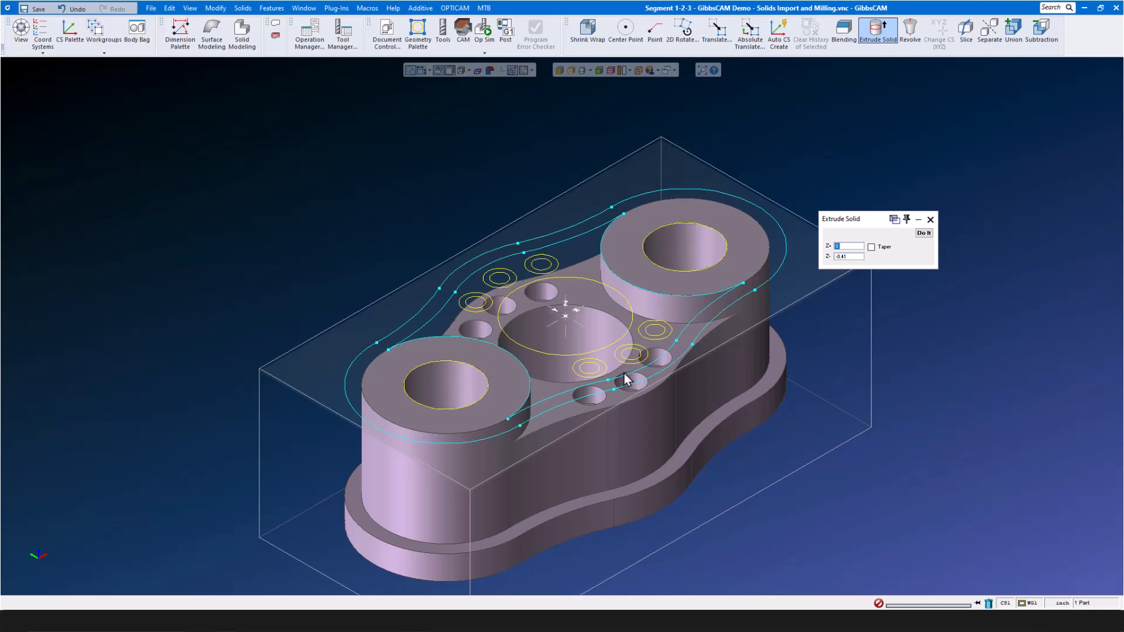
- Close the extrusion settings, hide the 2D geometry and turn on edge selection for the solid
{"action": "left_click", "coordinate": [931, 219]}
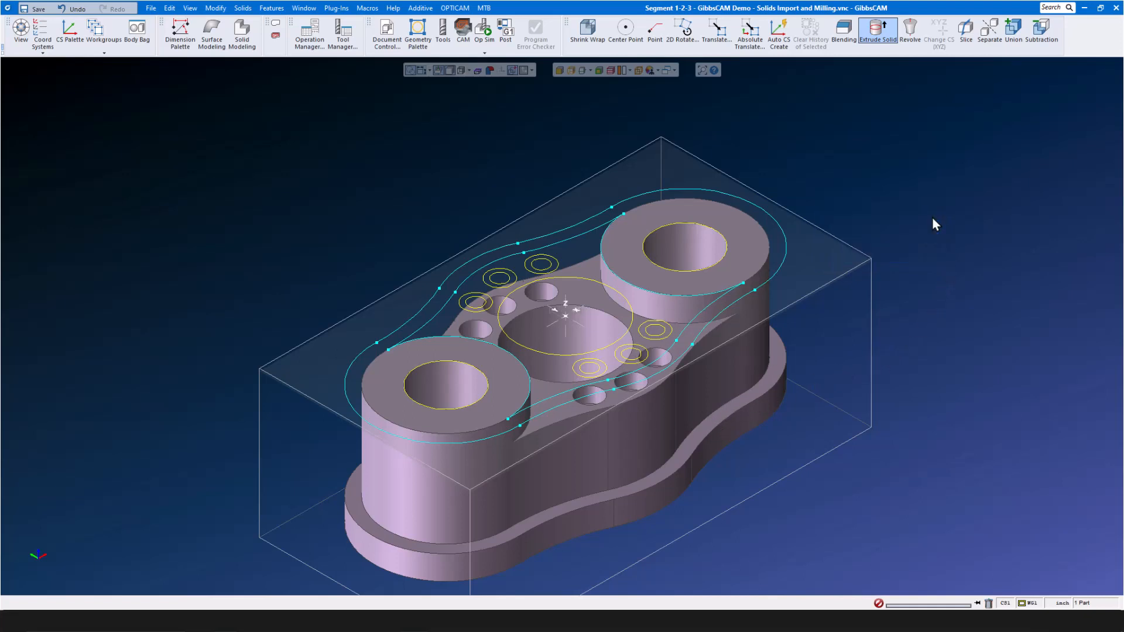
{"action": "left_click", "coordinate": [410, 70]}
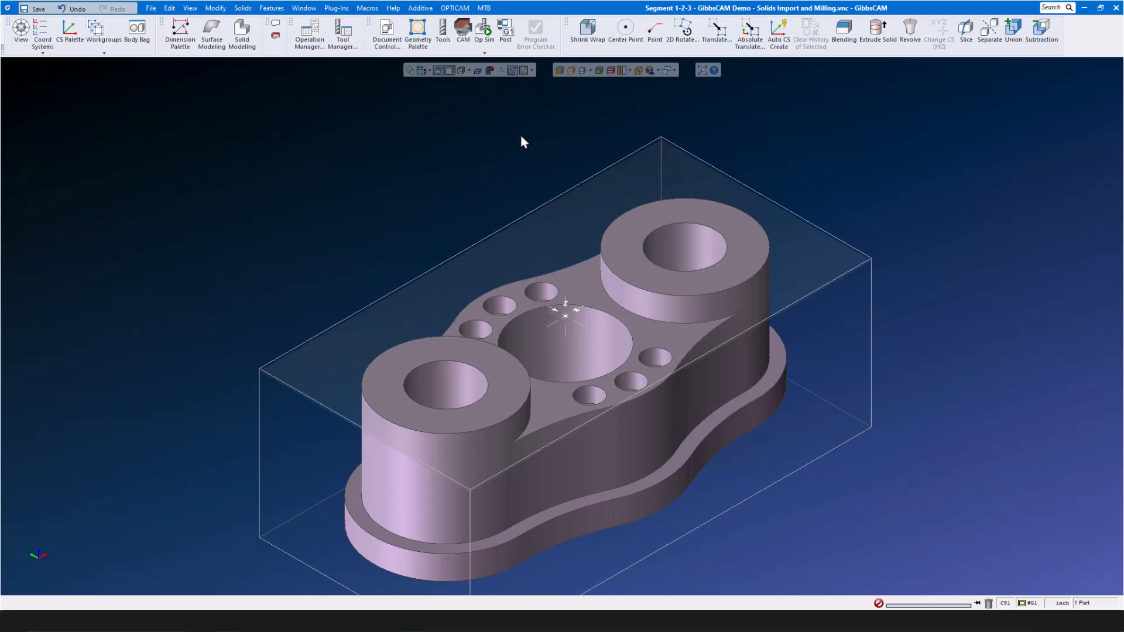
{"action": "left_click", "coordinate": [571, 70]}
- Chamfer the top outer edges of both end bosses and the upper outer edge of the base flange with a length of 0.03
{"action": "left_click", "coordinate": [636, 262]}
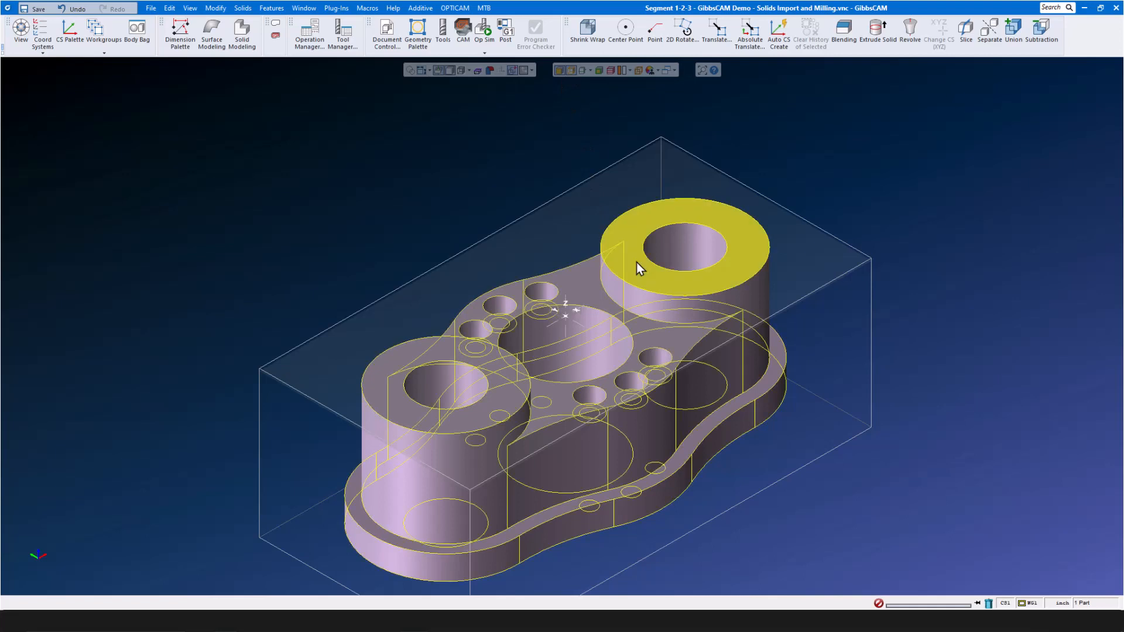
{"action": "left_click", "coordinate": [586, 262]}
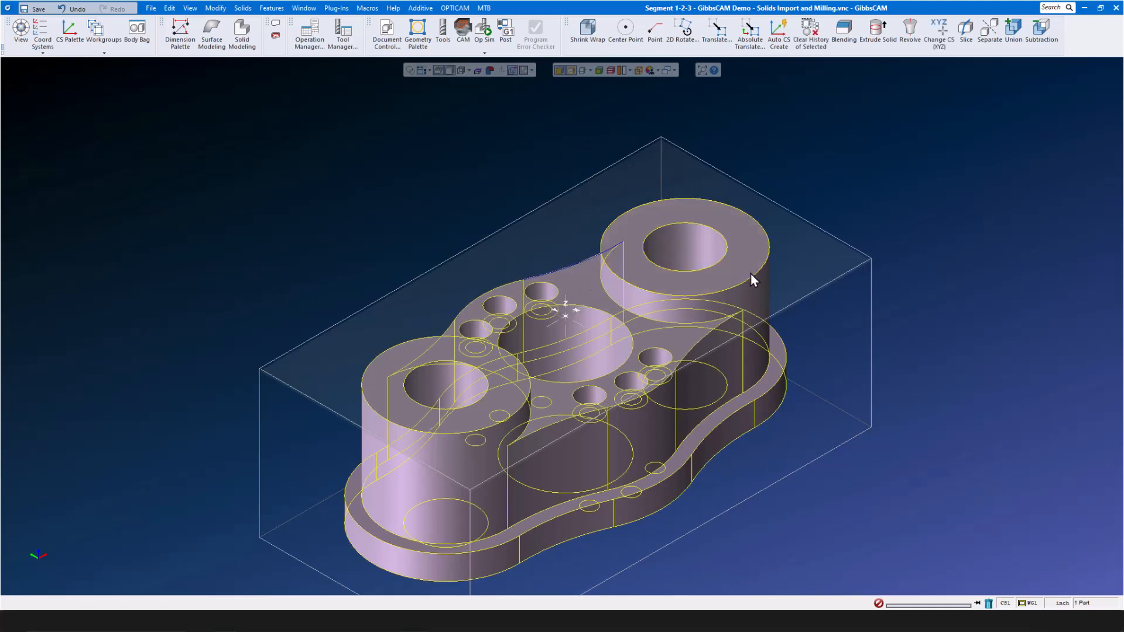
{"action": "left_click", "coordinate": [440, 434], "text": "ctrl"}
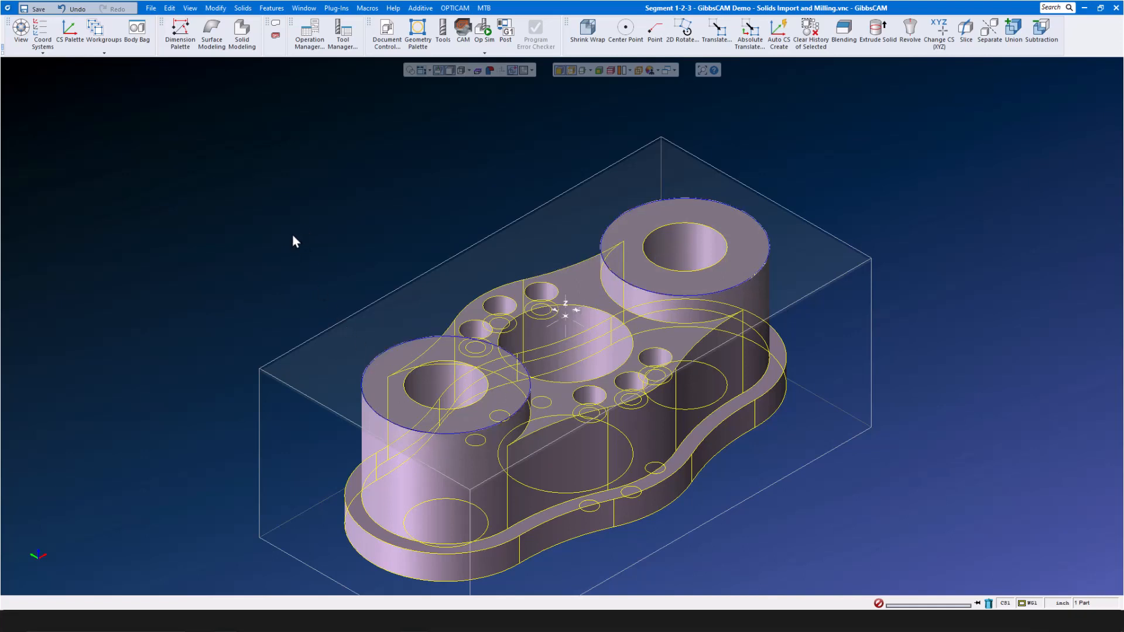
{"action": "left_click", "coordinate": [850, 32]}
{"action": "left_click_drag", "start_coordinate": [91, 252], "coordinate": [224, 202]}
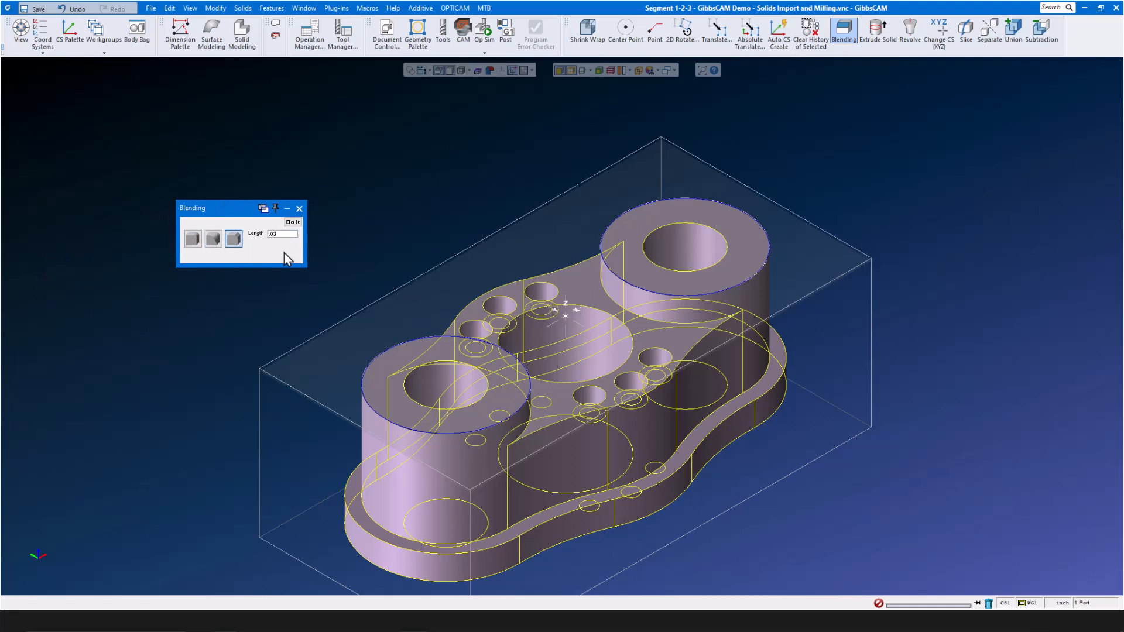
{"action": "left_click", "coordinate": [292, 222]}
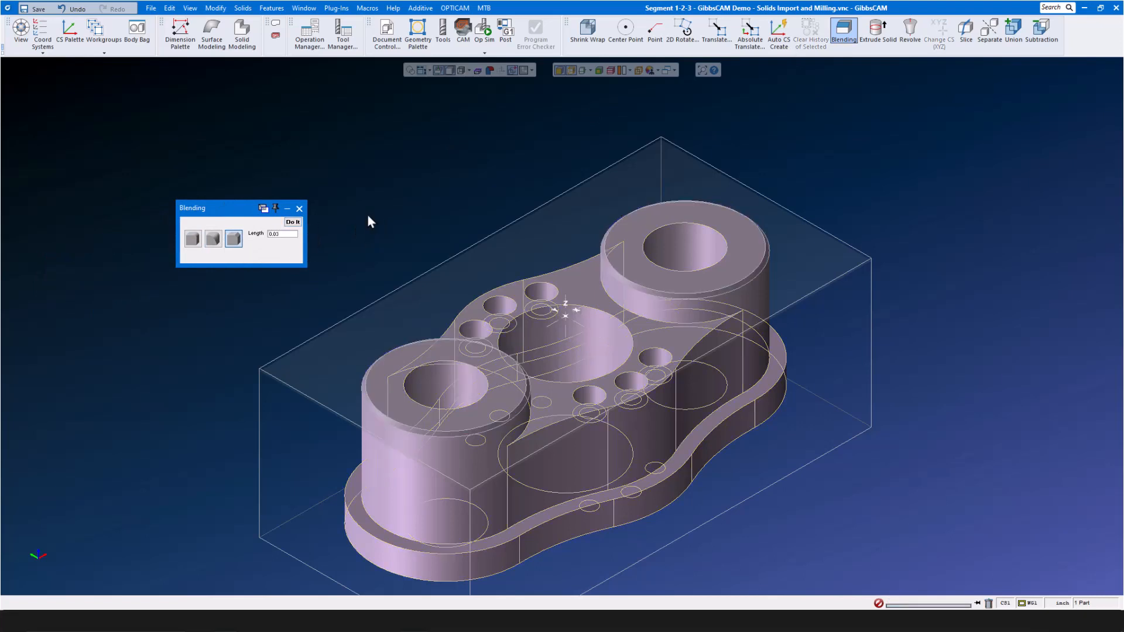
{"action": "left_click", "coordinate": [703, 441]}
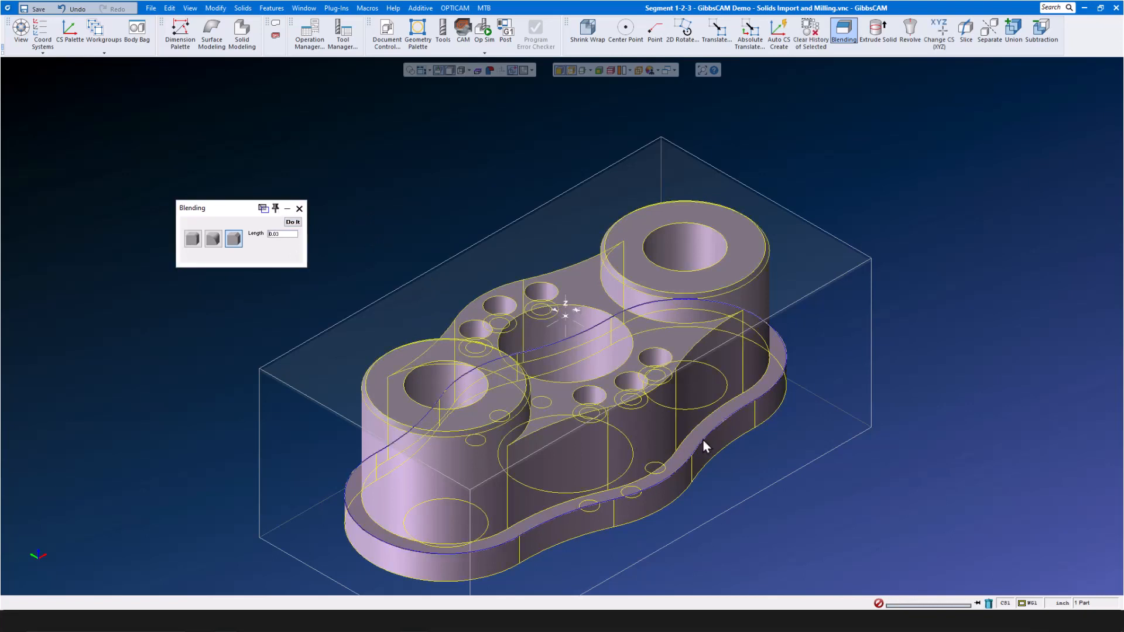
{"action": "left_click", "coordinate": [293, 222]}
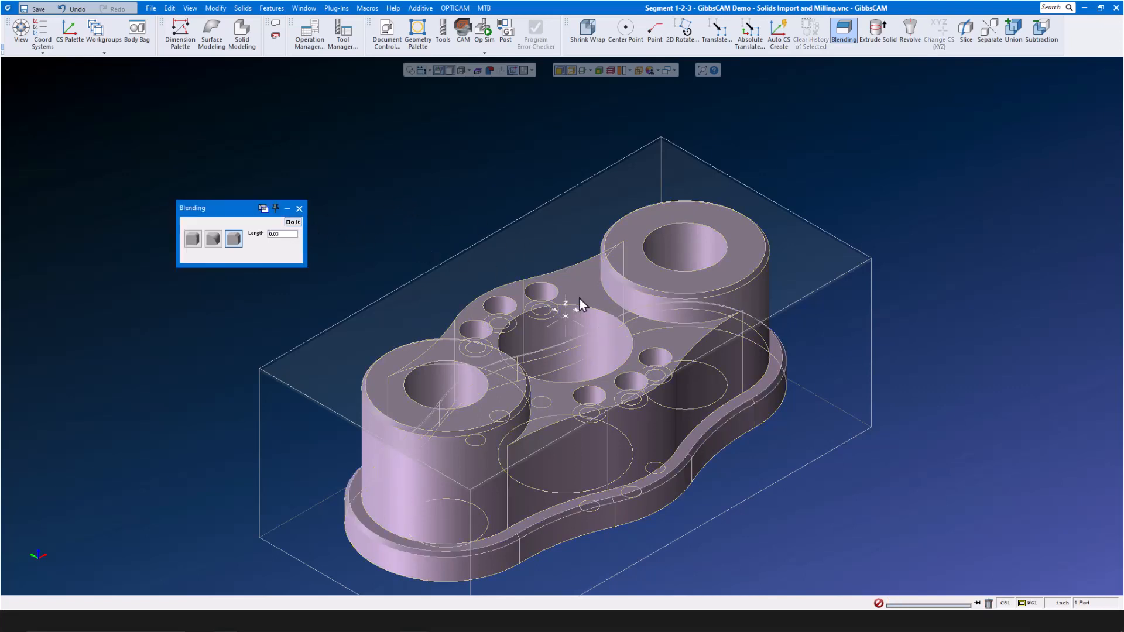
- Chamfer the upper edge of the large central bore with a length of 0.05
{"action": "left_click", "coordinate": [592, 308]}
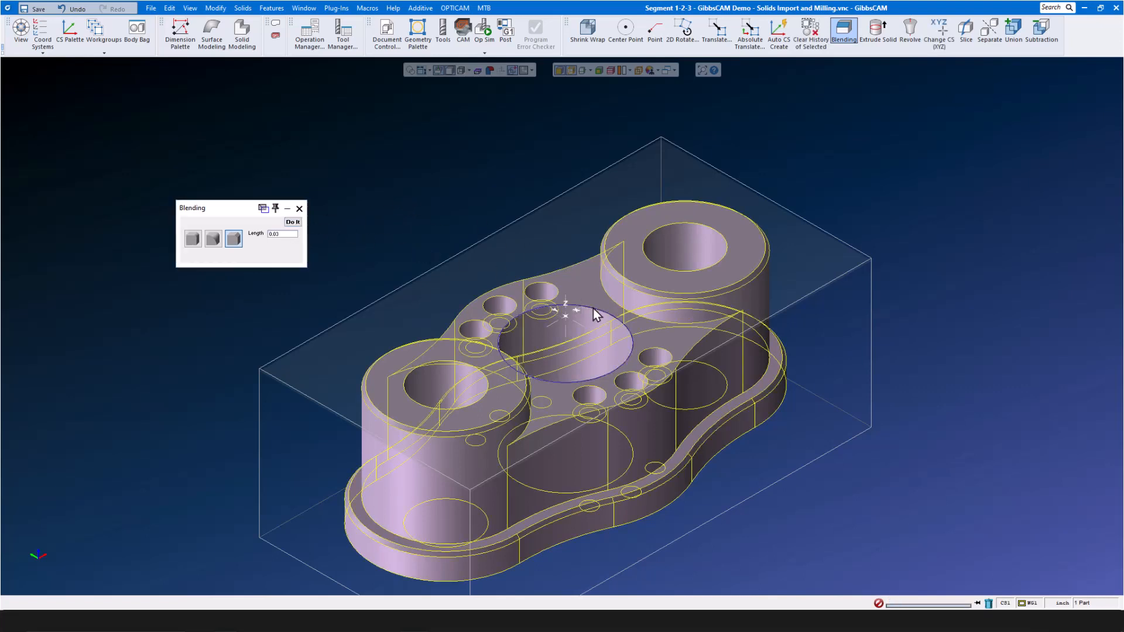
{"action": "left_click", "coordinate": [290, 235]}
{"action": "type", "text": ".0"}
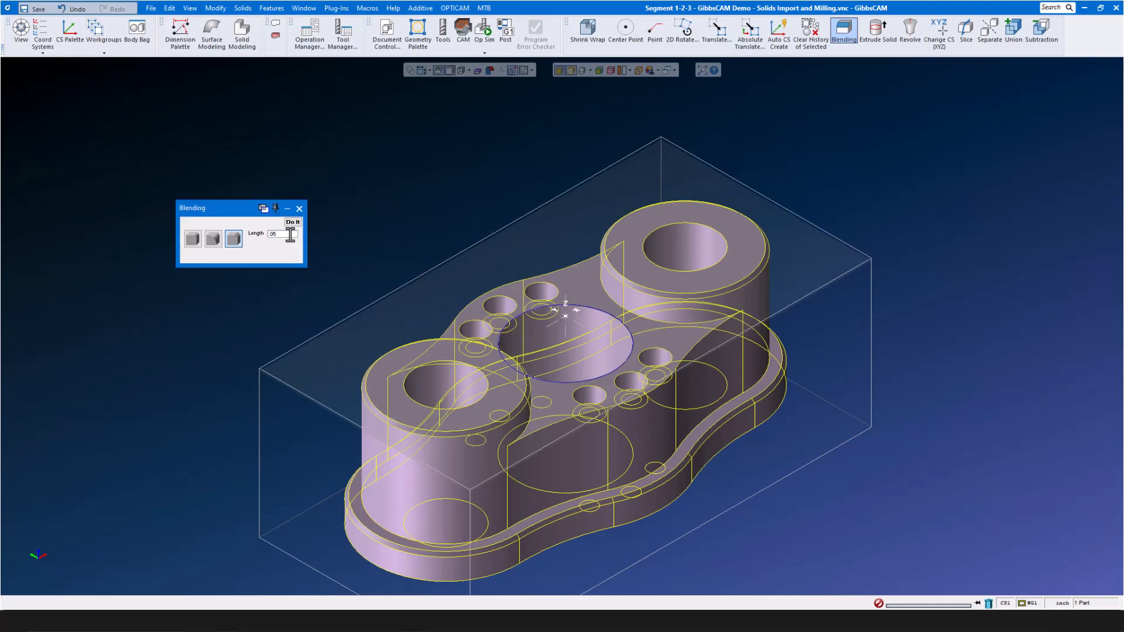
{"action": "left_click", "coordinate": [295, 223]}
- Chamfer the upper edges of the six small counterbored holes and turn off edge selection
{"action": "left_click", "coordinate": [470, 322]}
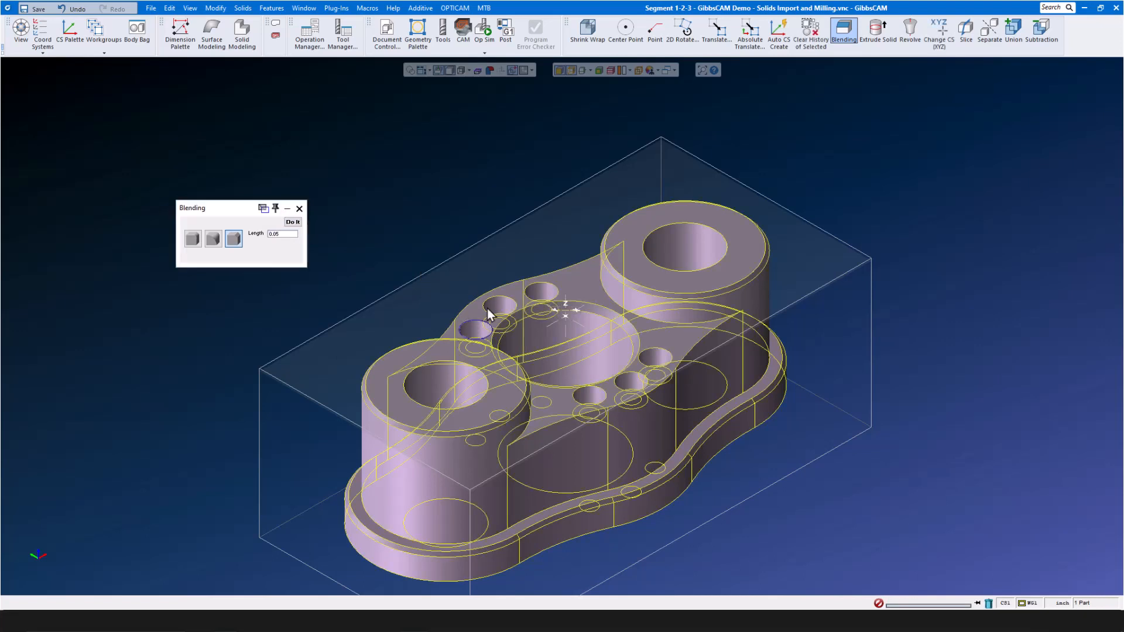
{"action": "left_click", "coordinate": [550, 286]}
{"action": "double_click", "coordinate": [285, 236]}
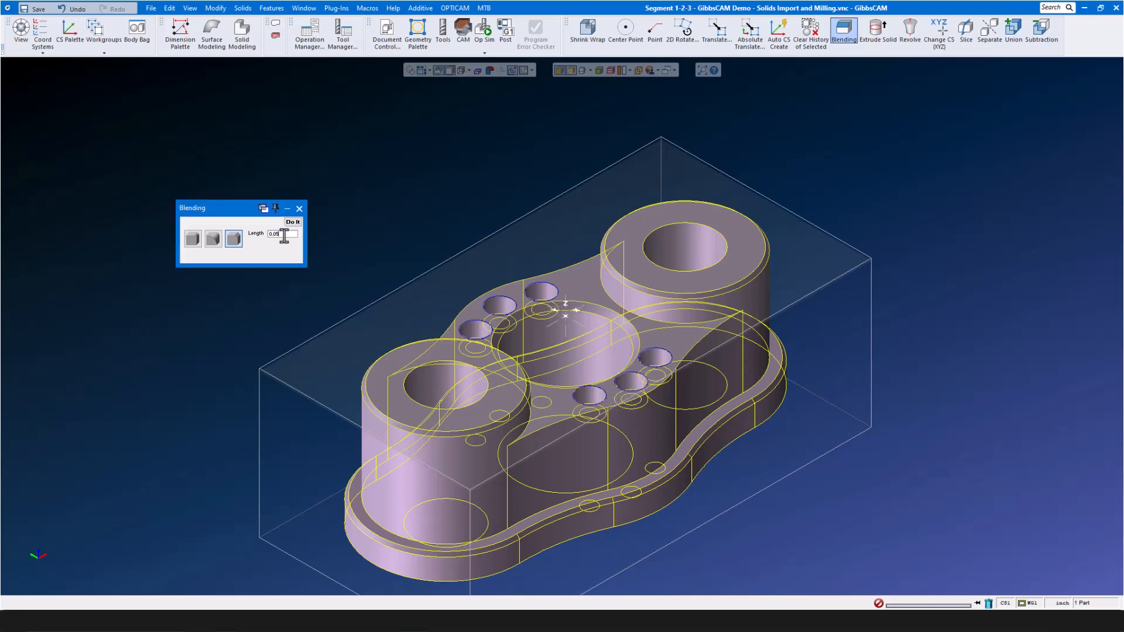
{"action": "type", "text": "."}
{"action": "left_click", "coordinate": [293, 222]}
{"action": "left_click", "coordinate": [299, 209]}
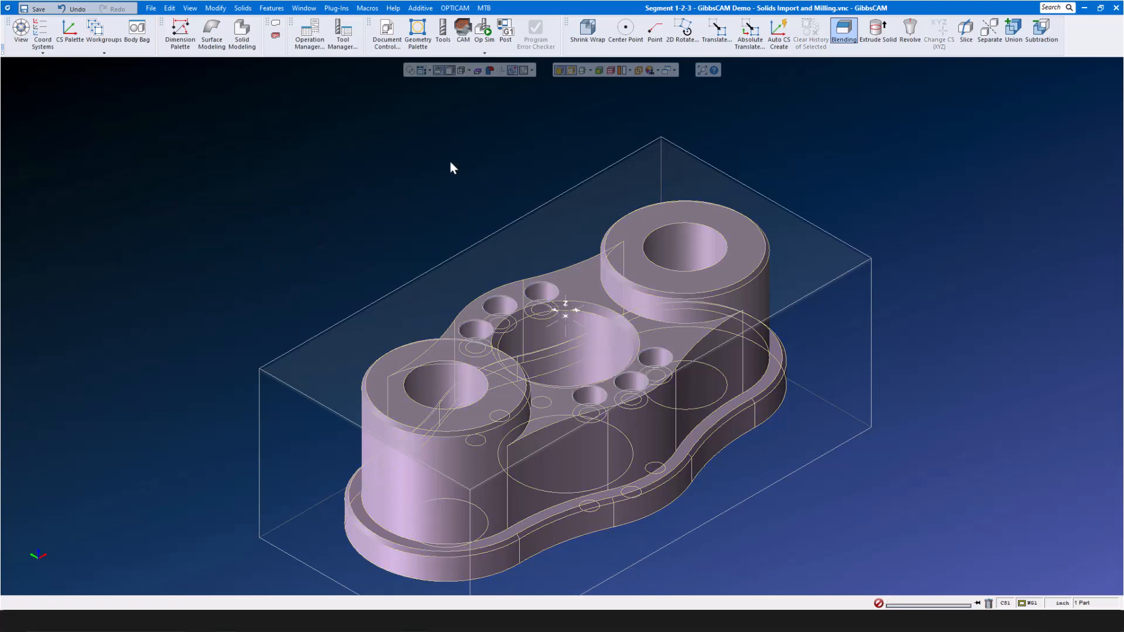
{"action": "left_click", "coordinate": [570, 70]}
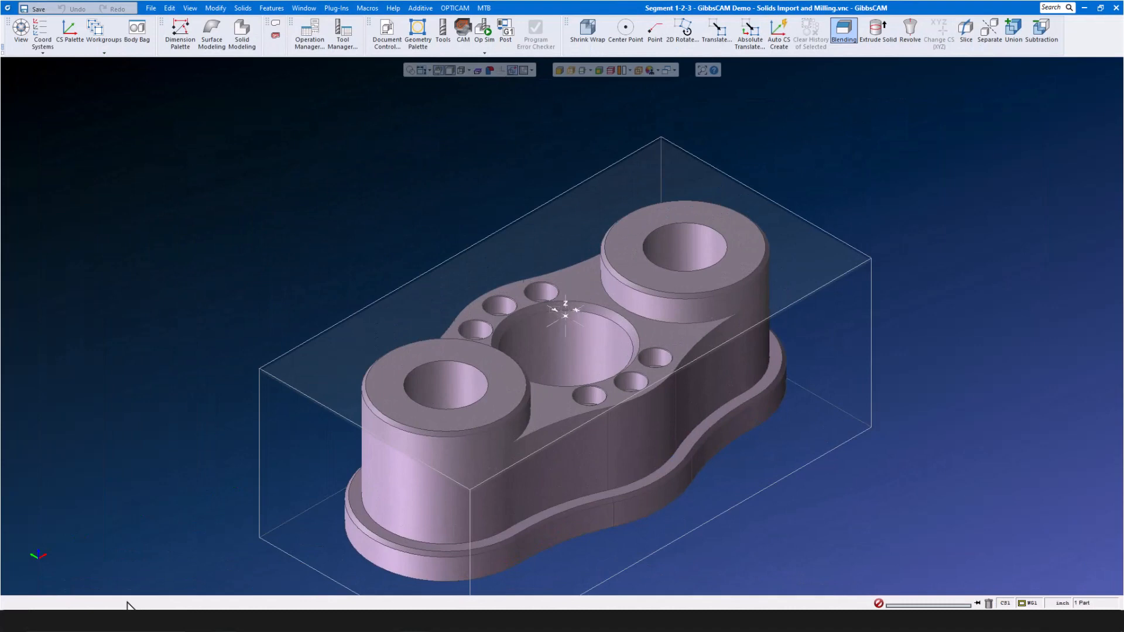
- Store the finished solid in the Body Bag and close the bag to clear the workspace
{"action": "left_click", "coordinate": [429, 498]}
{"action": "double_click", "coordinate": [424, 491]}
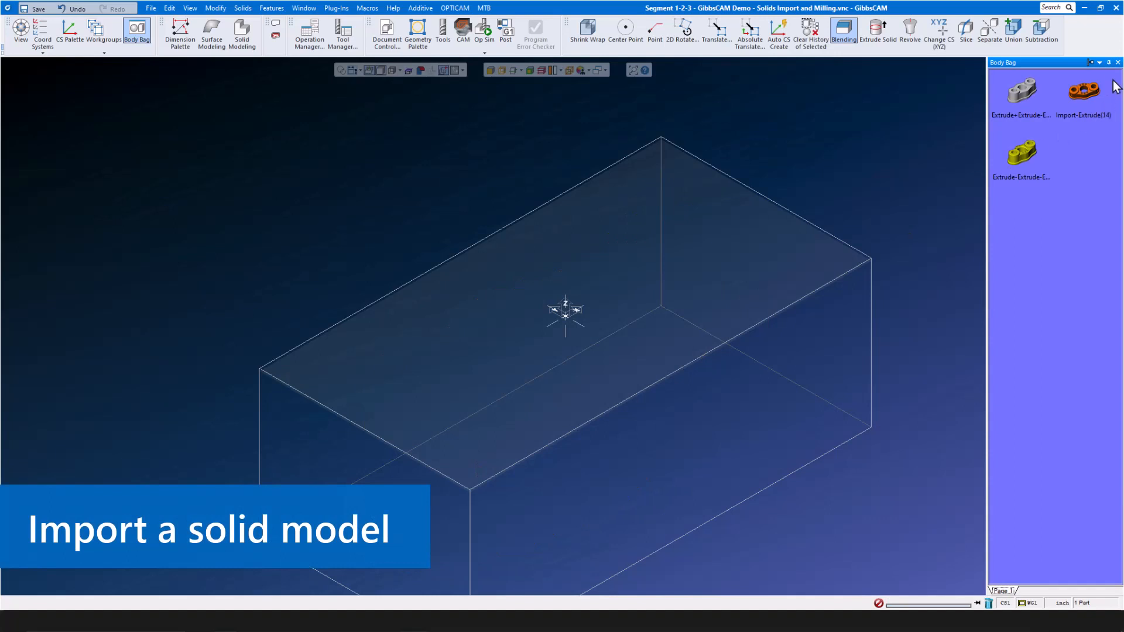
{"action": "left_click", "coordinate": [1117, 62]}
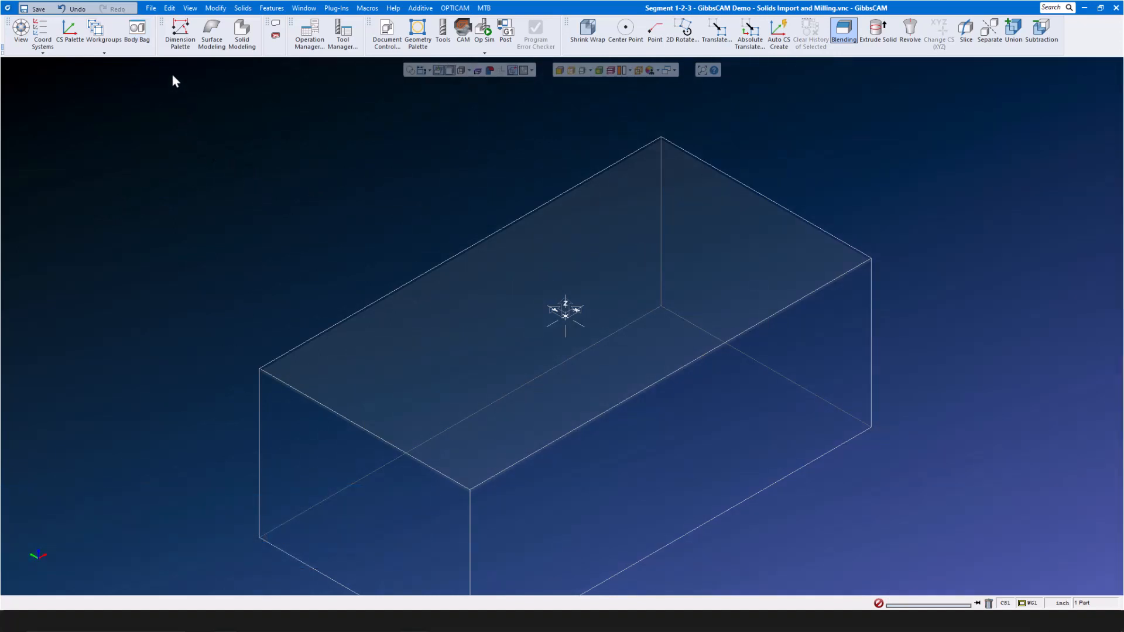
- Import the Parasolid file "Model 1 - Skewed and ready for import.x_t" from the Flange Variants folder
{"action": "left_click", "coordinate": [153, 8]}
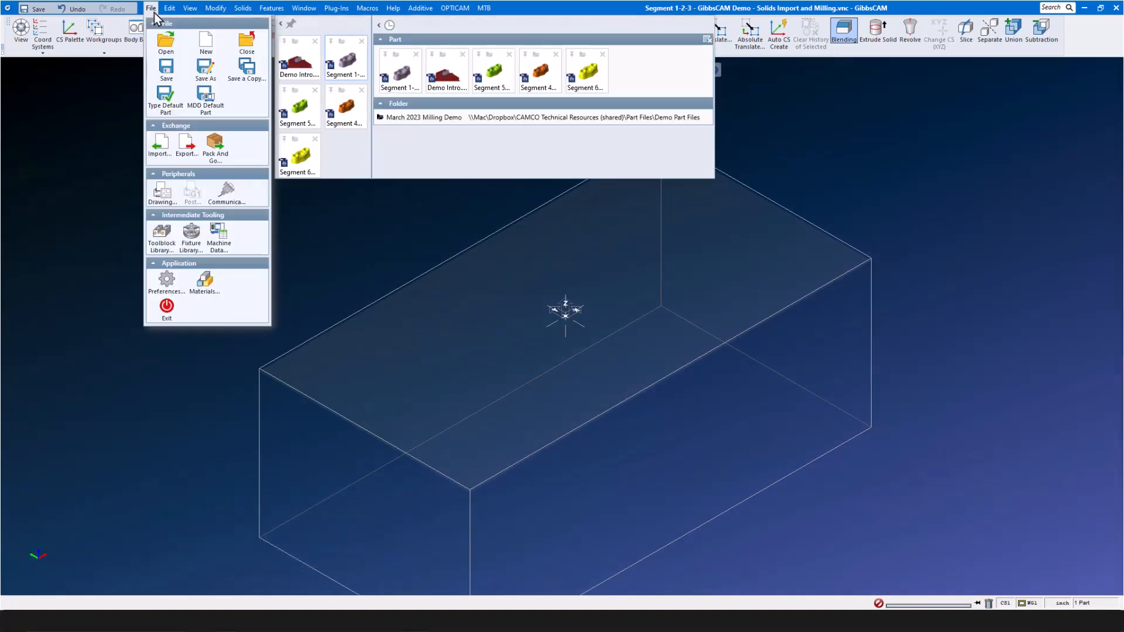
{"action": "left_click", "coordinate": [159, 147]}
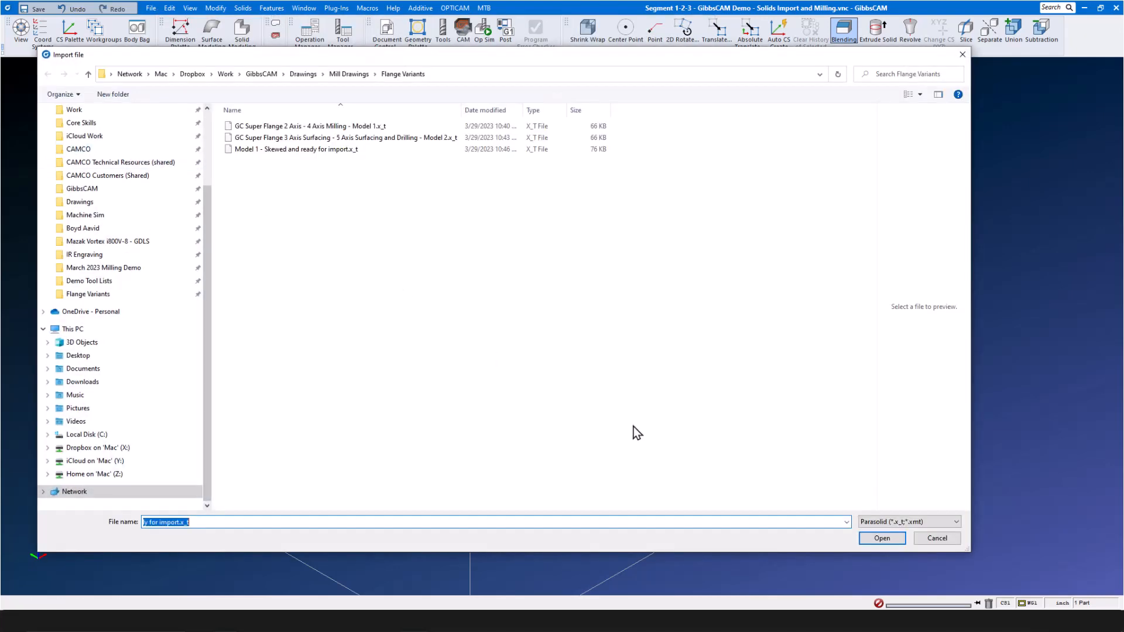
{"action": "left_click", "coordinate": [957, 523]}
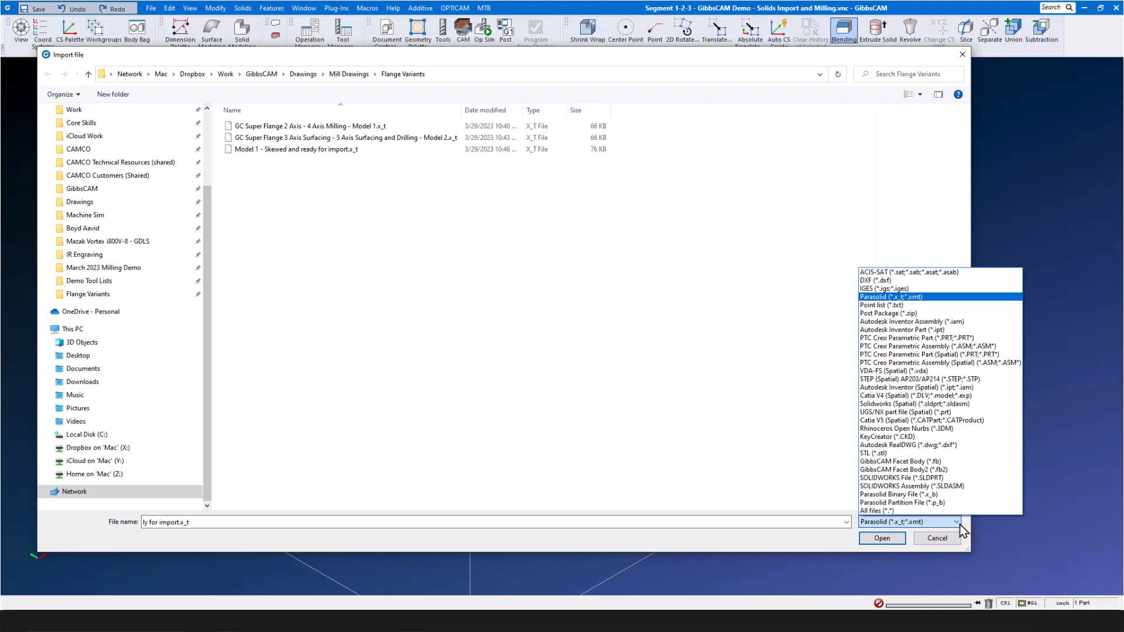
{"action": "left_click", "coordinate": [313, 150]}
{"action": "left_click", "coordinate": [313, 150]}
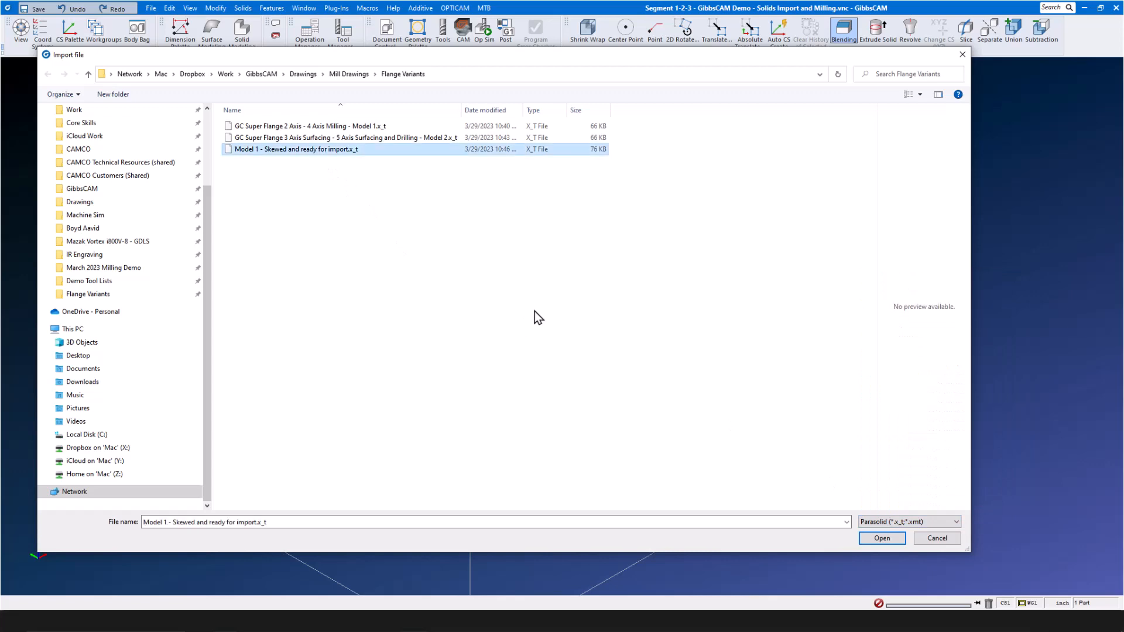
{"action": "left_click", "coordinate": [880, 540]}
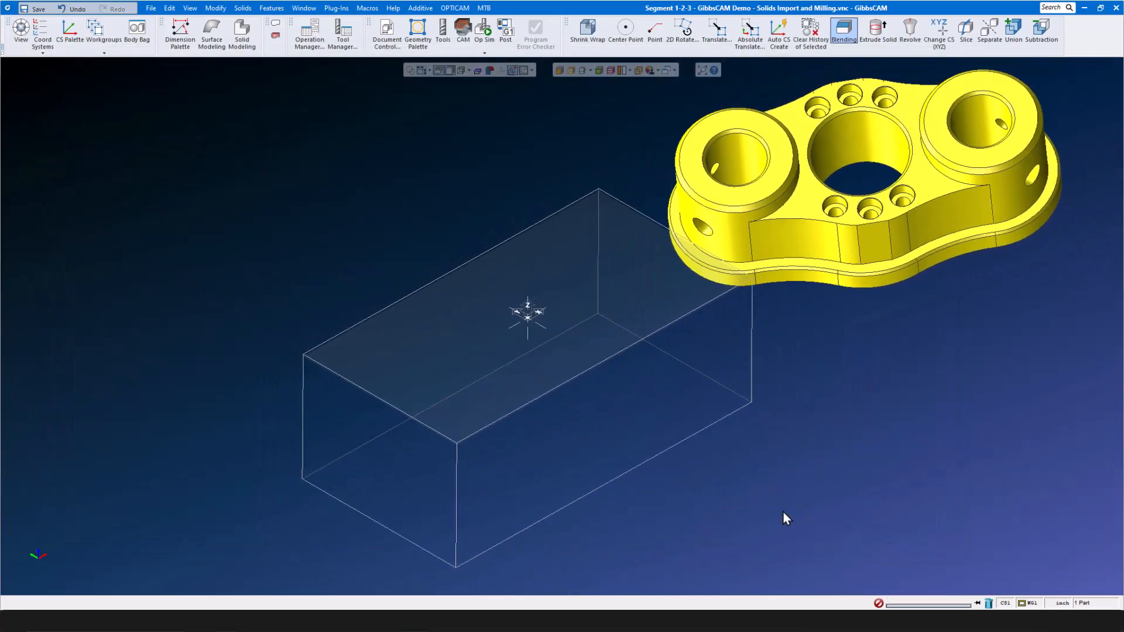
- Set the user color of the imported solid to orange and deselect it
{"action": "right_click", "coordinate": [848, 264]}
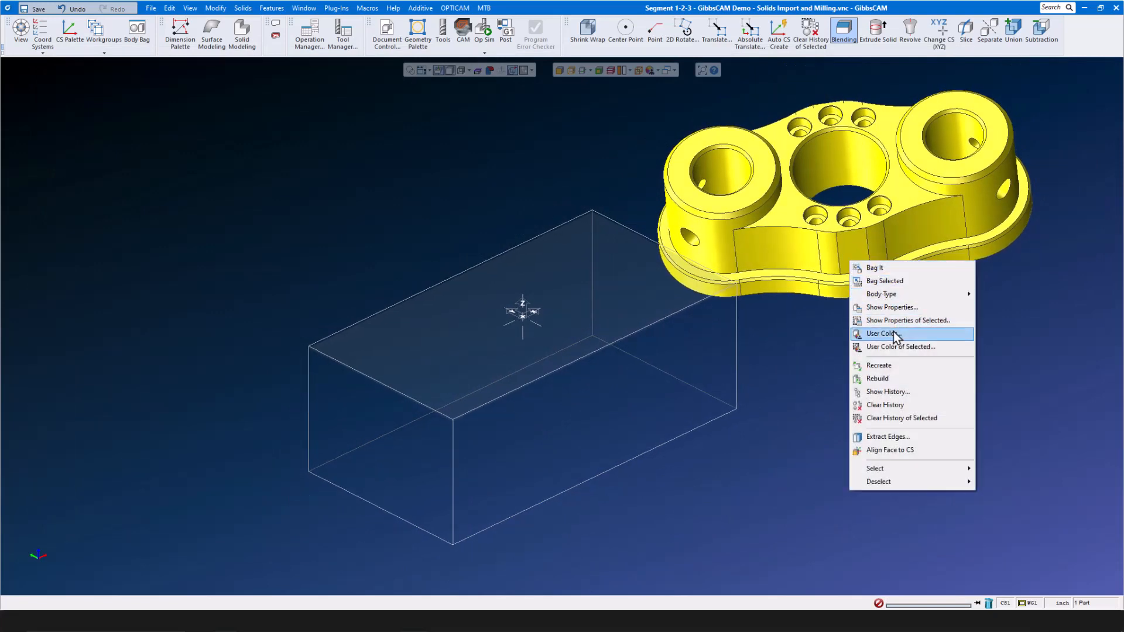
{"action": "left_click", "coordinate": [893, 346]}
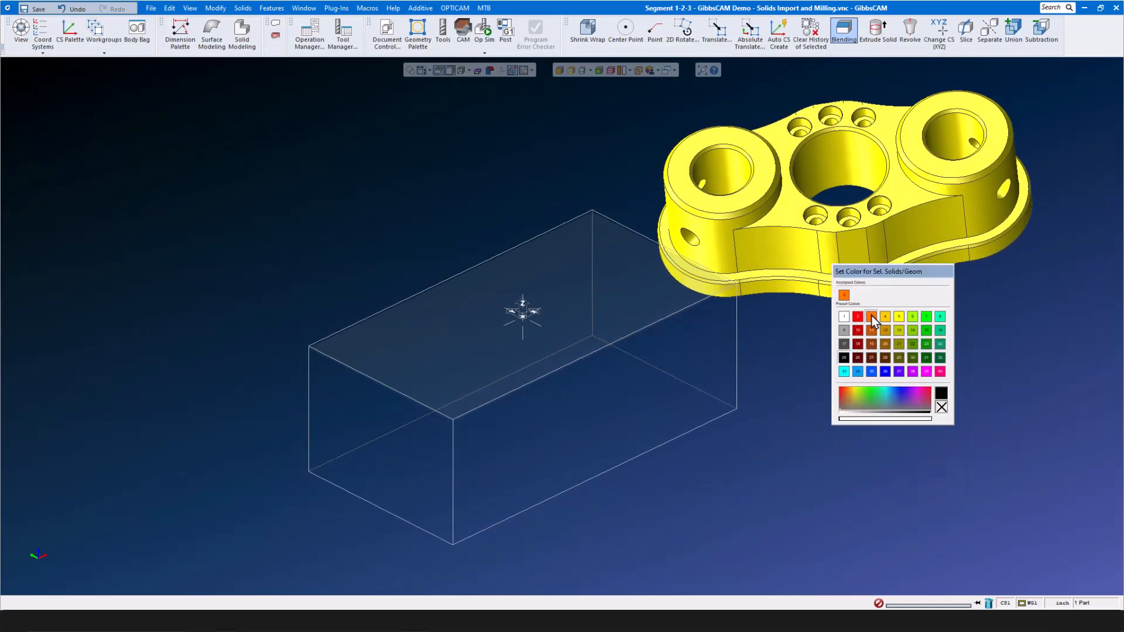
{"action": "left_click", "coordinate": [862, 362]}
{"action": "left_click", "coordinate": [862, 363]}
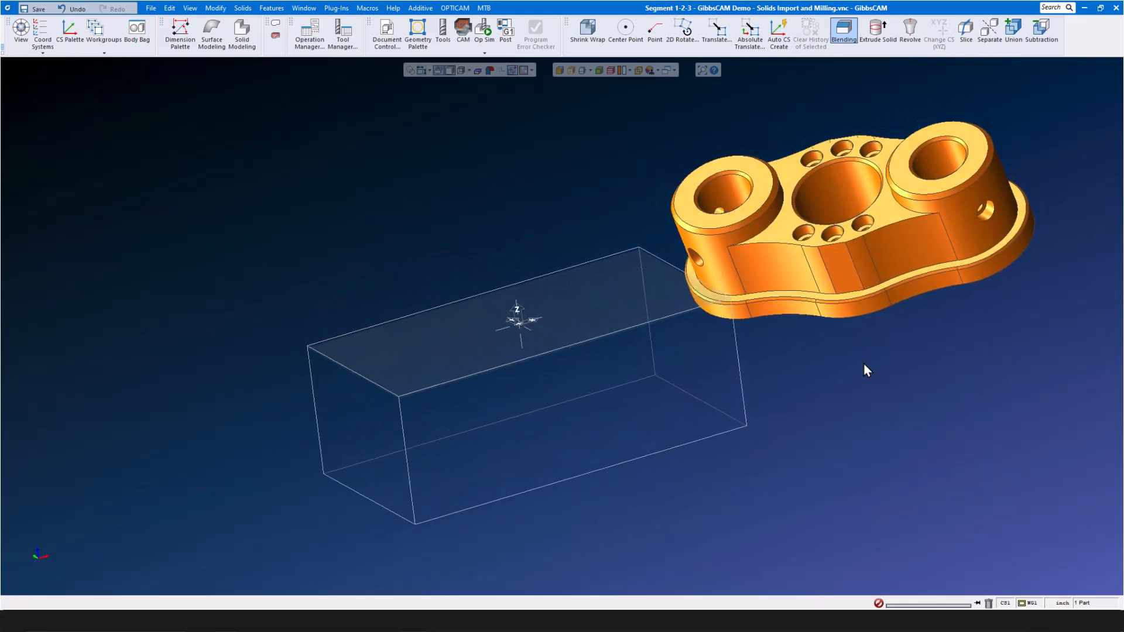
- Enable face and edge selection and align the flat upper face around the central bore to the coordinate system
{"action": "middle_click_drag", "start_coordinate": [828, 427], "coordinate": [818, 444]}
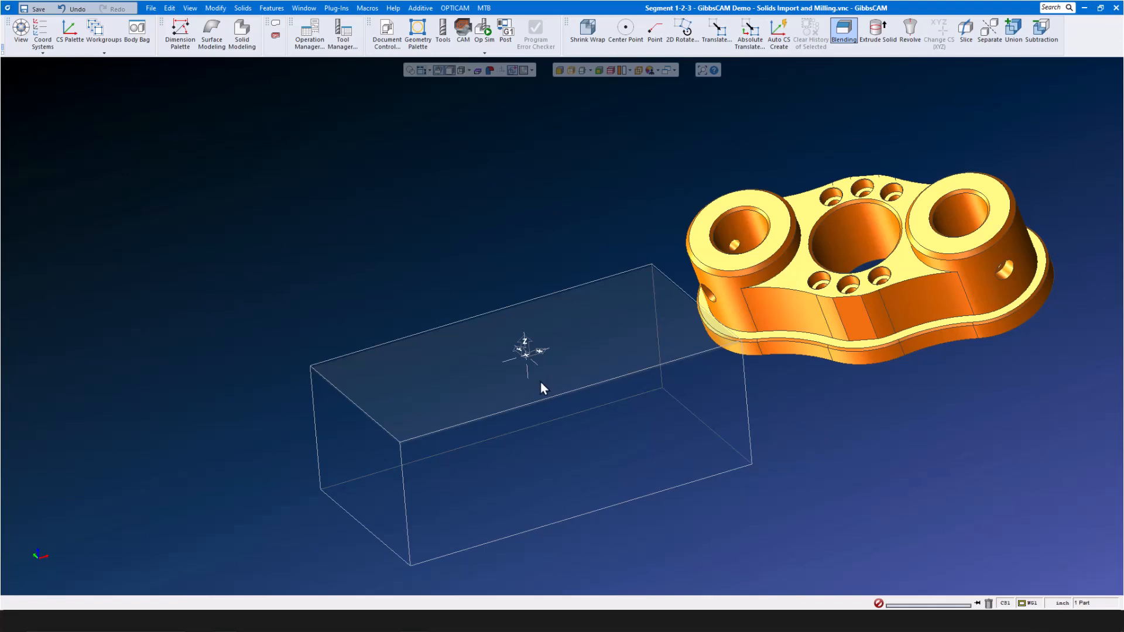
{"action": "middle_click_drag", "start_coordinate": [492, 168], "coordinate": [503, 155]}
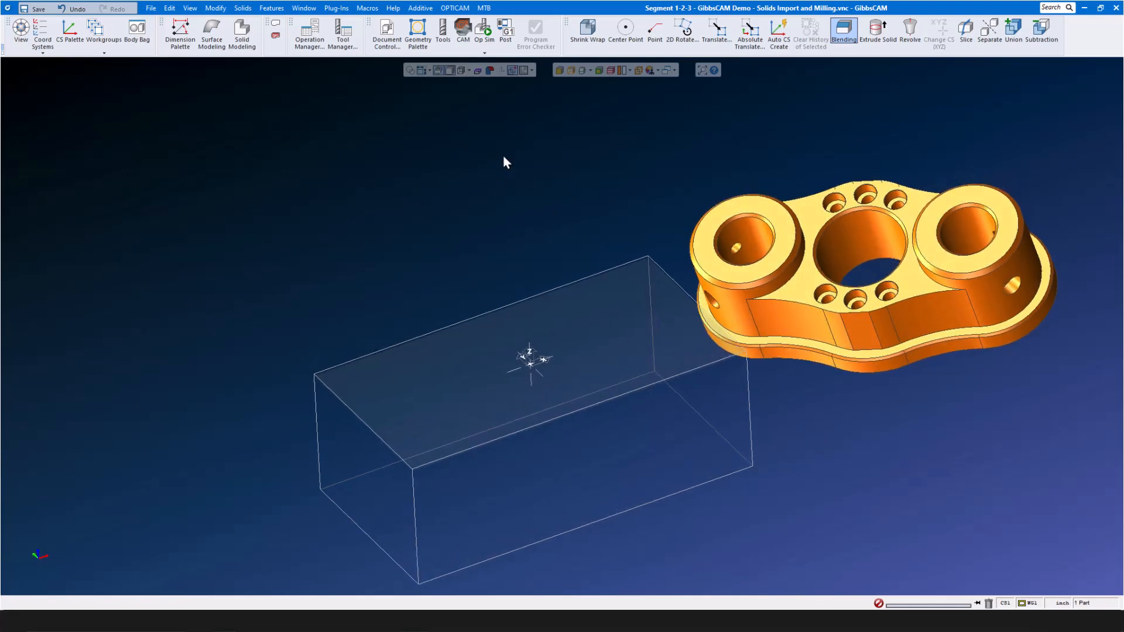
{"action": "left_click", "coordinate": [571, 71]}
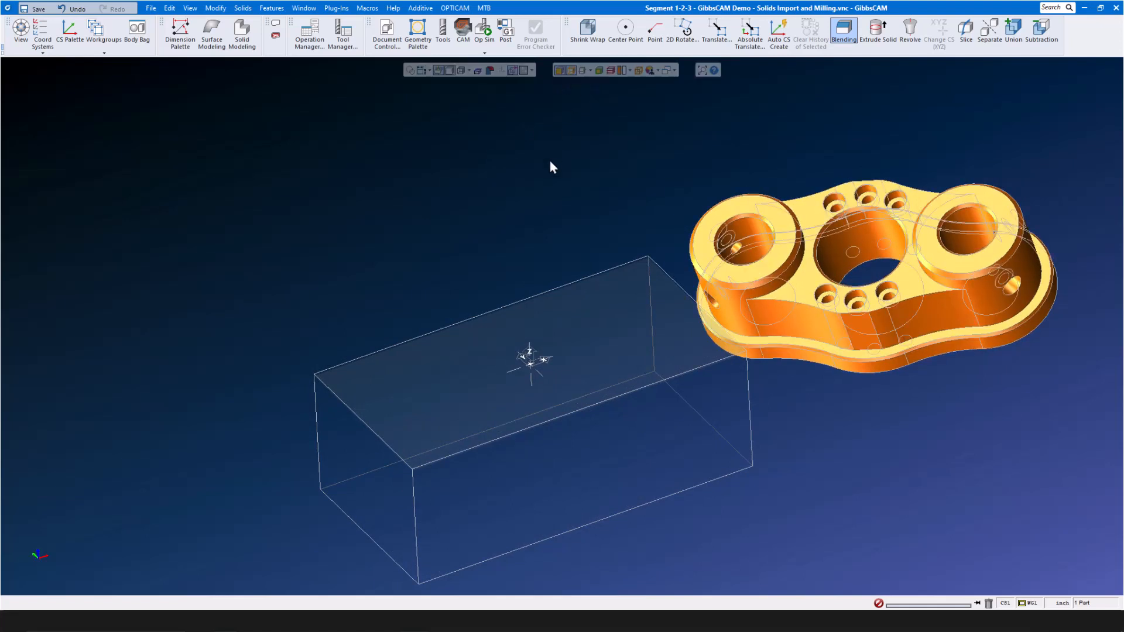
{"action": "left_click", "coordinate": [806, 278]}
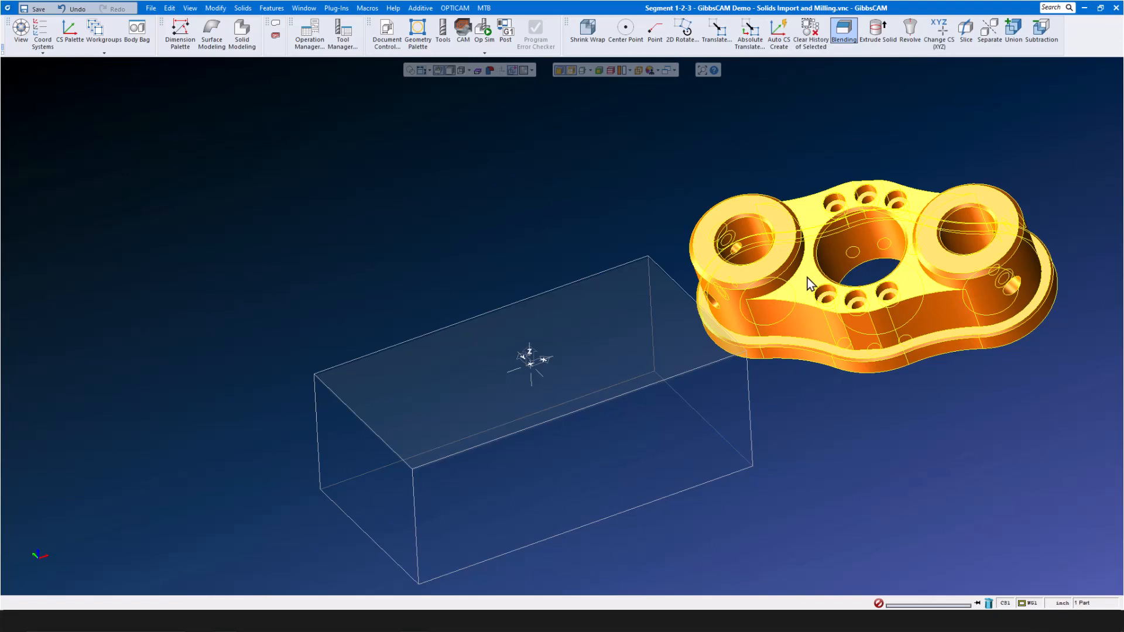
{"action": "right_click", "coordinate": [807, 278]}
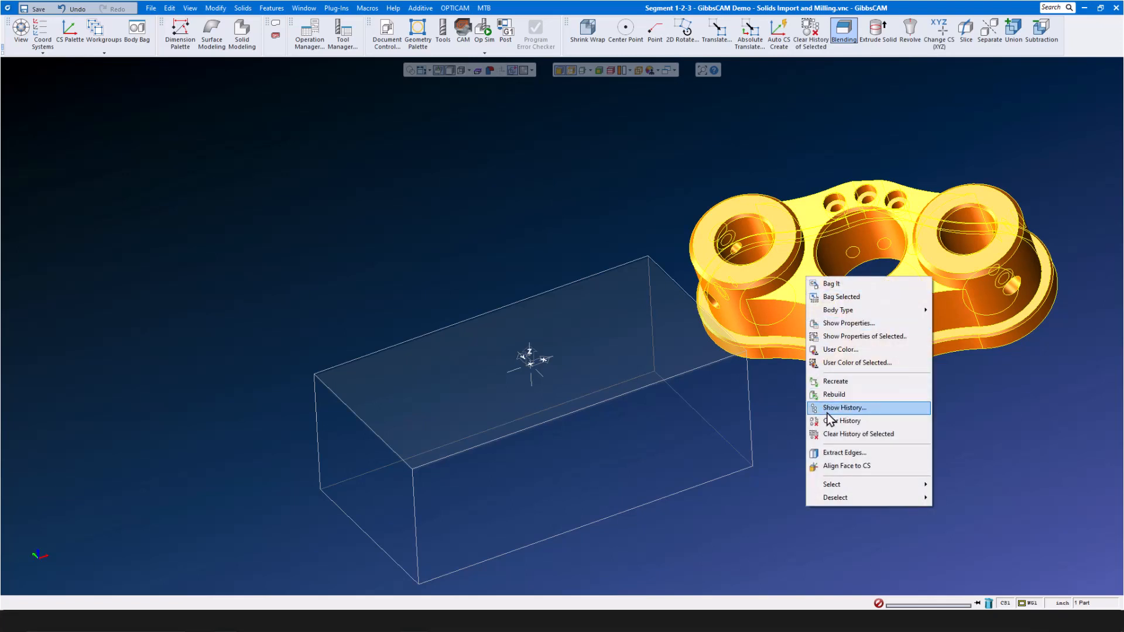
{"action": "left_click", "coordinate": [845, 466]}
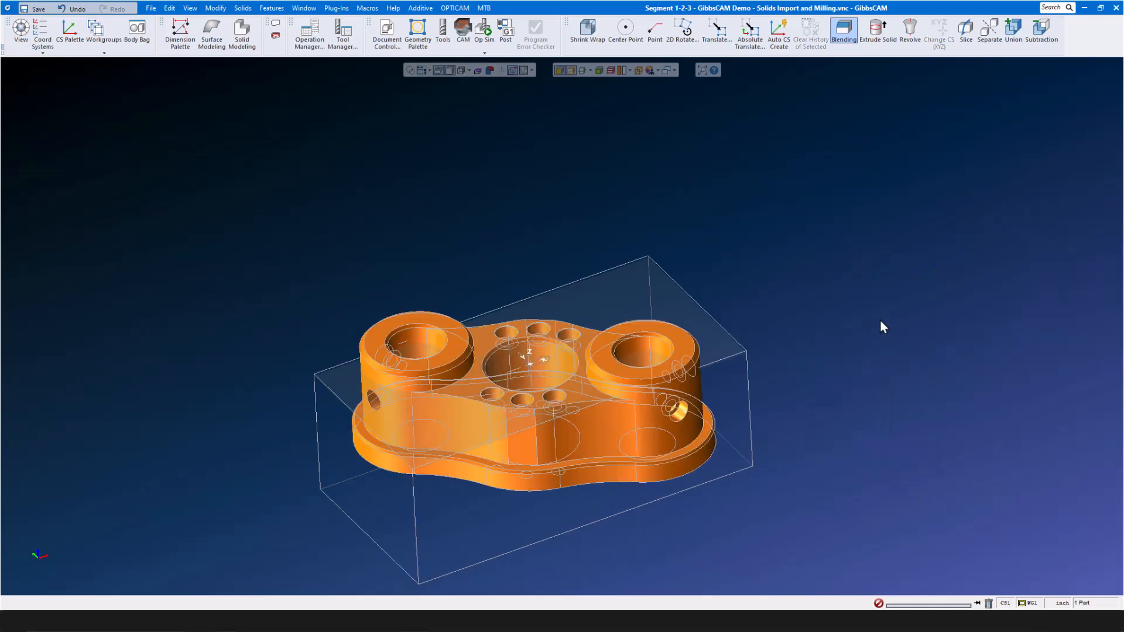
- Align the short straight upper edge beside the counterbored holes to the coordinate system's horizontal axis
{"action": "middle_click_drag", "start_coordinate": [837, 312], "coordinate": [527, 343]}
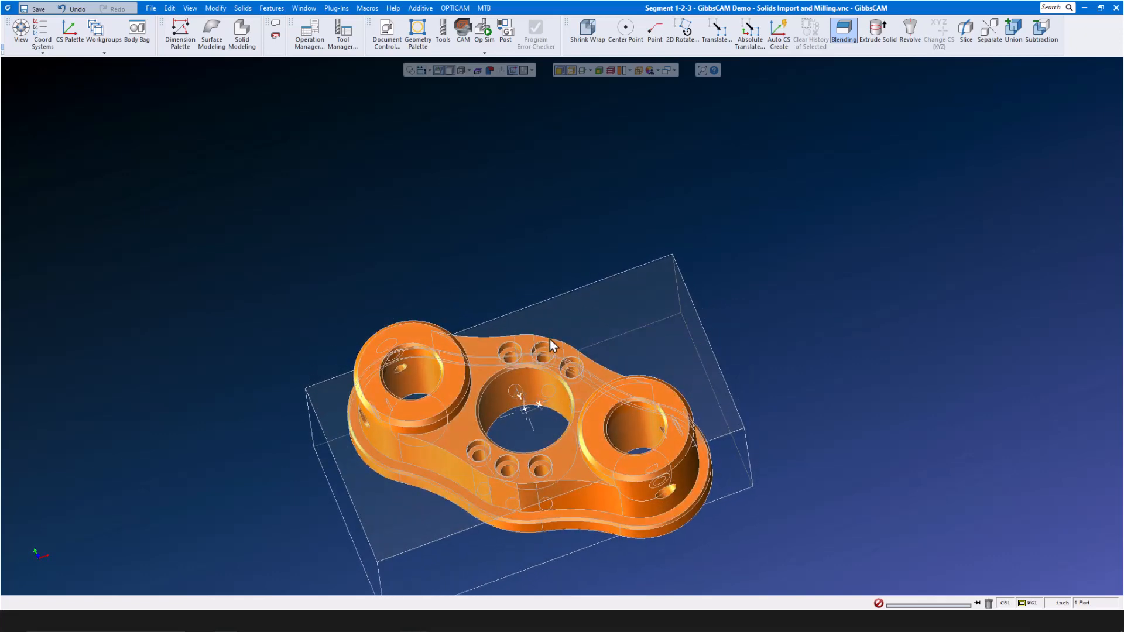
{"action": "middle_click_drag", "start_coordinate": [496, 493], "coordinate": [501, 458]}
{"action": "scroll", "coordinate": [501, 467], "scroll_direction": "up", "scroll_amount": 5}
{"action": "scroll", "coordinate": [501, 467], "scroll_direction": "down", "scroll_amount": 5}
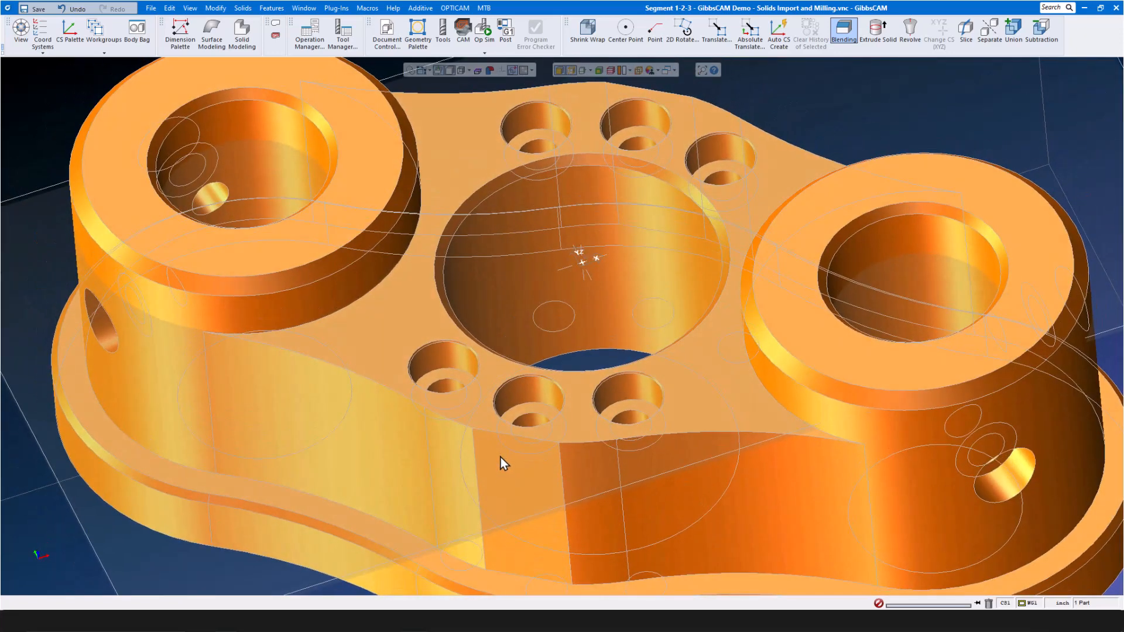
{"action": "scroll", "coordinate": [500, 457], "scroll_direction": "up", "scroll_amount": 6}
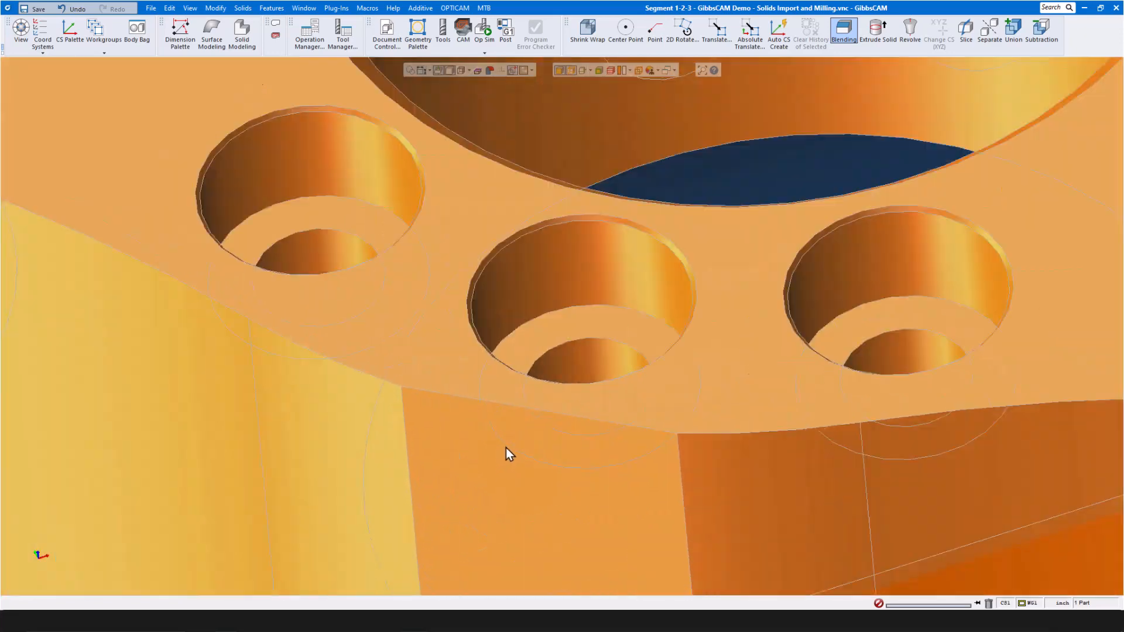
{"action": "left_click", "coordinate": [491, 403]}
{"action": "scroll", "coordinate": [507, 438], "scroll_direction": "down", "scroll_amount": 5}
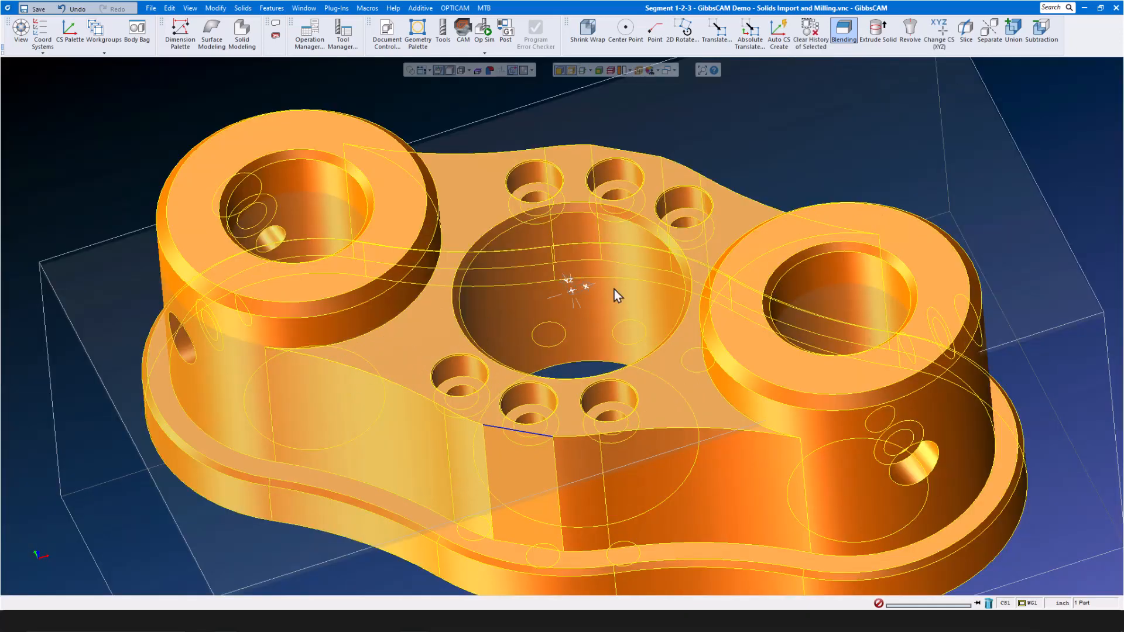
{"action": "scroll", "coordinate": [524, 325], "scroll_direction": "down", "scroll_amount": 2}
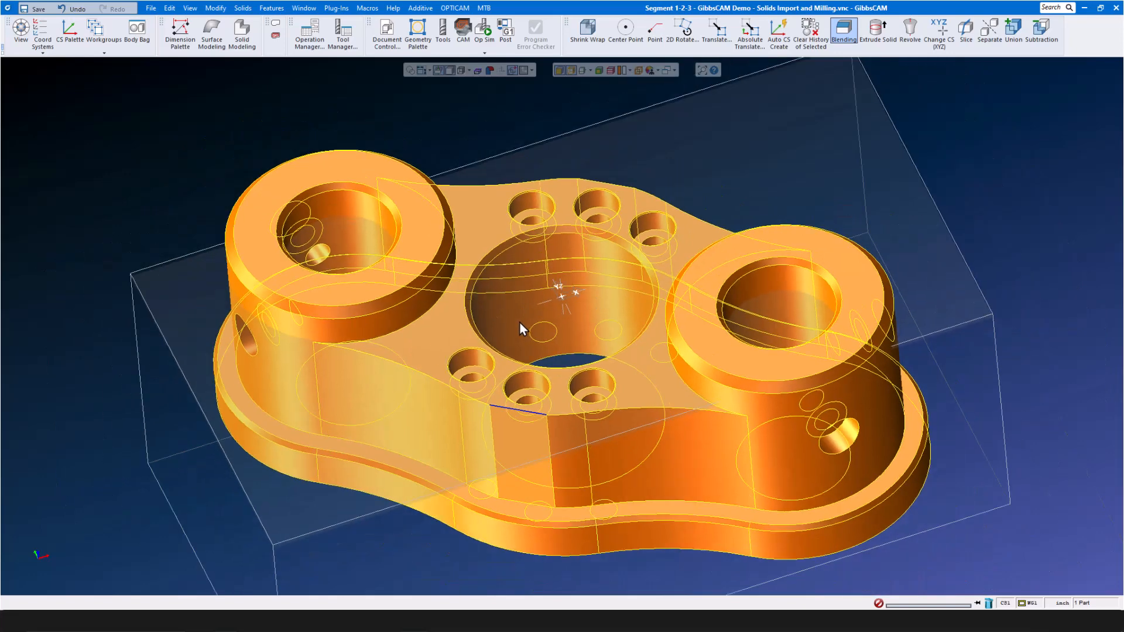
{"action": "right_click", "coordinate": [501, 406]}
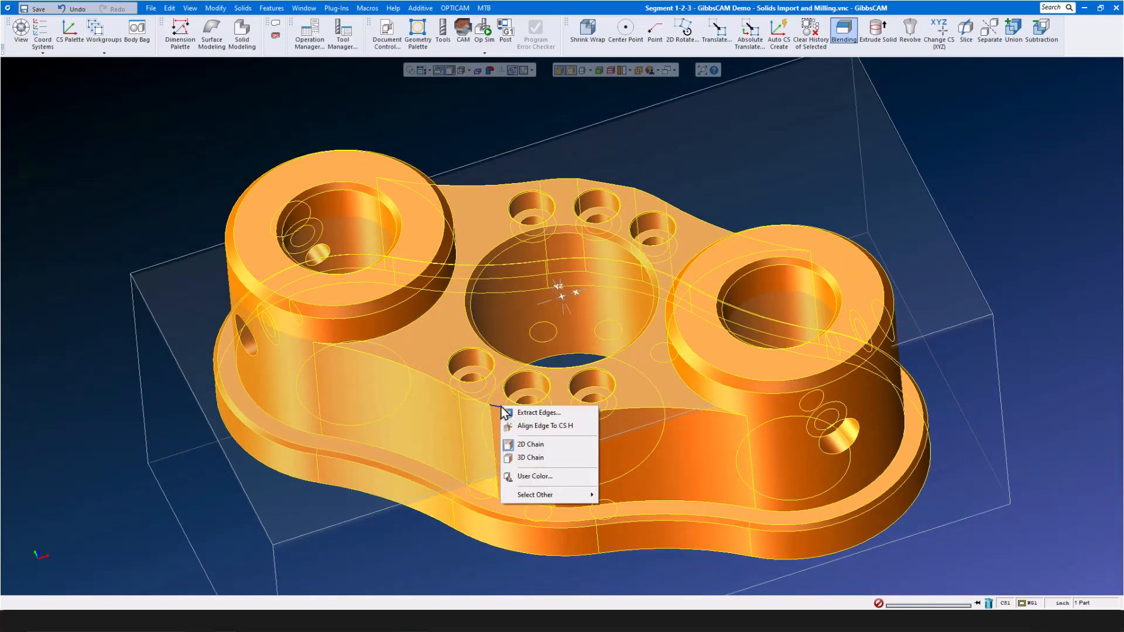
{"action": "left_click", "coordinate": [529, 426]}
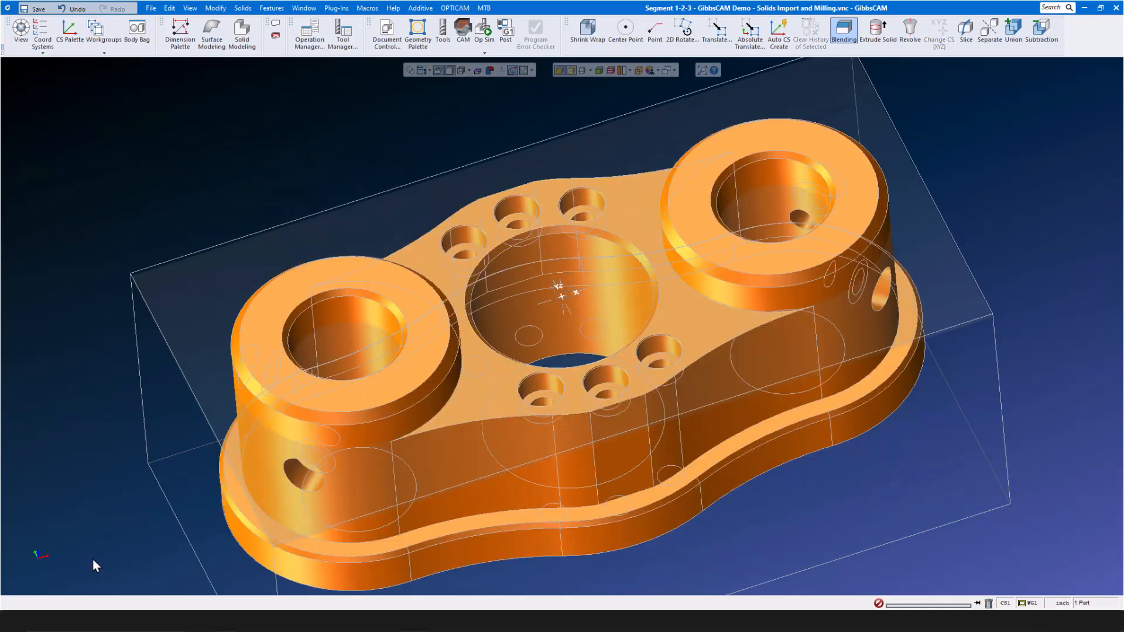
- Check the part's alignment in the top view and from the side, and turn off face and edge selection
{"action": "left_click", "coordinate": [31, 534]}
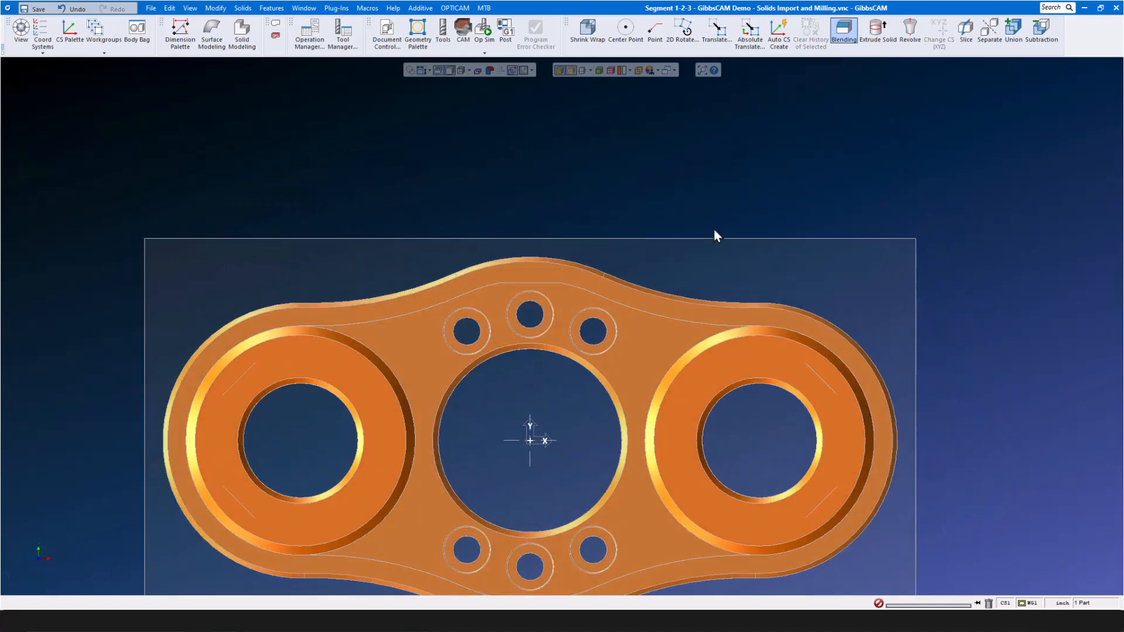
{"action": "scroll", "coordinate": [747, 189], "scroll_direction": "down", "scroll_amount": 2}
{"action": "scroll", "coordinate": [619, 389], "scroll_direction": "up", "scroll_amount": 1}
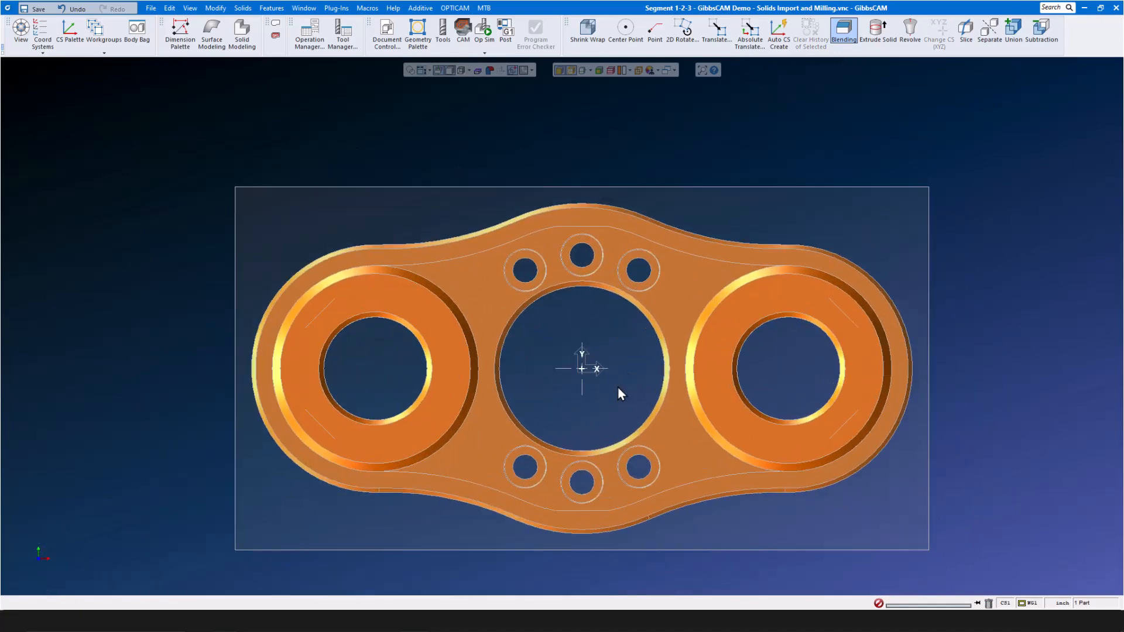
{"action": "middle_click_drag", "start_coordinate": [617, 387], "coordinate": [618, 386]}
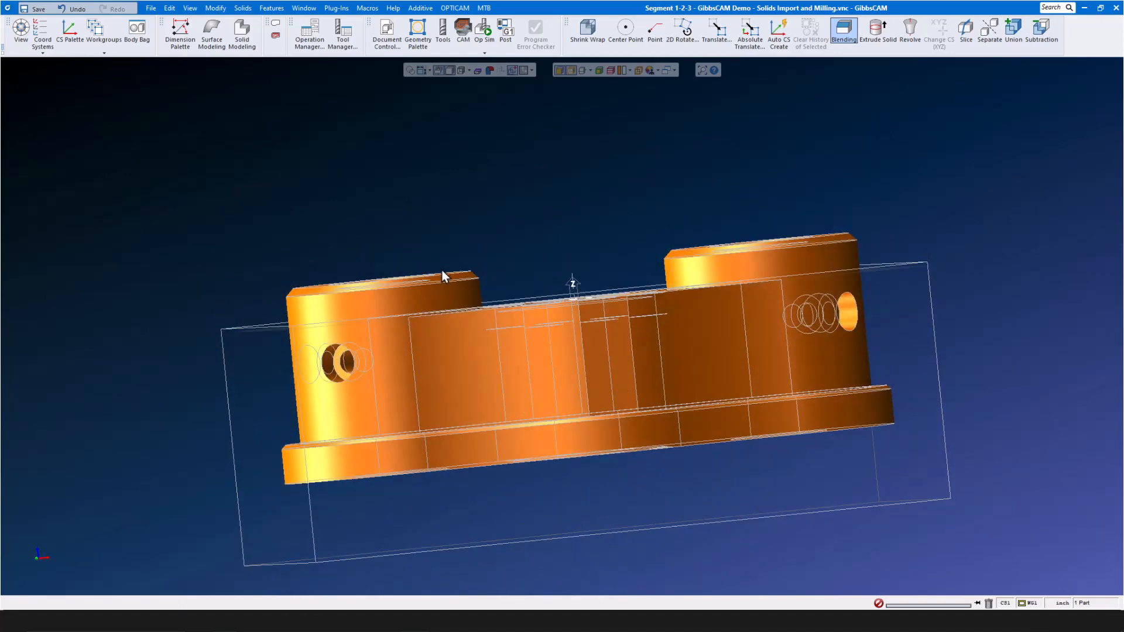
{"action": "middle_click_drag", "start_coordinate": [531, 306], "coordinate": [539, 378]}
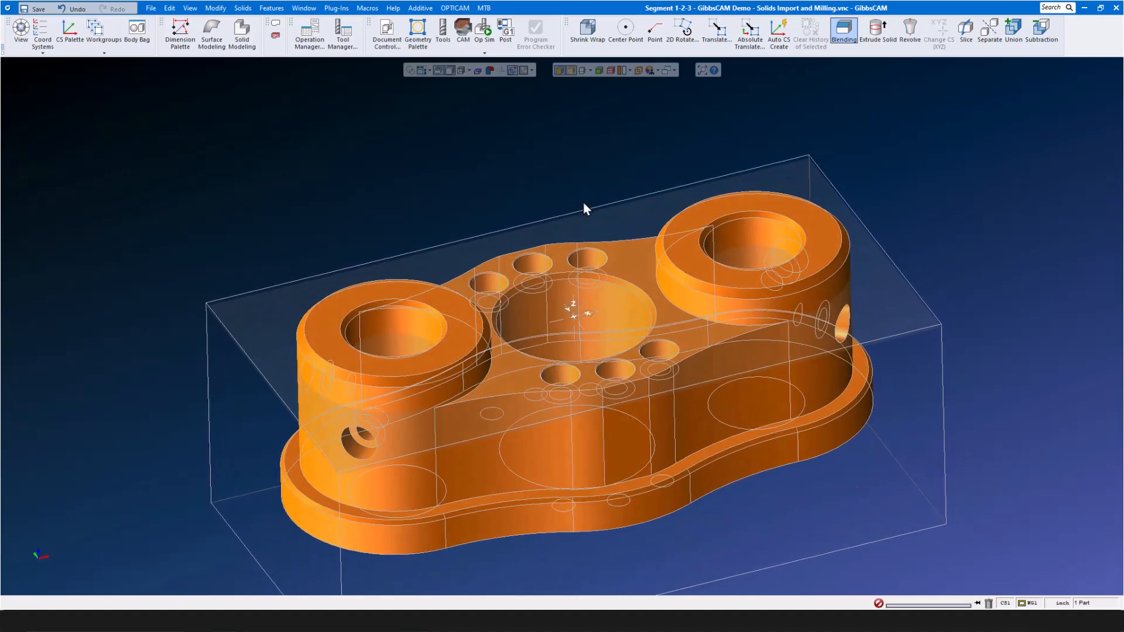
{"action": "left_click", "coordinate": [559, 70]}
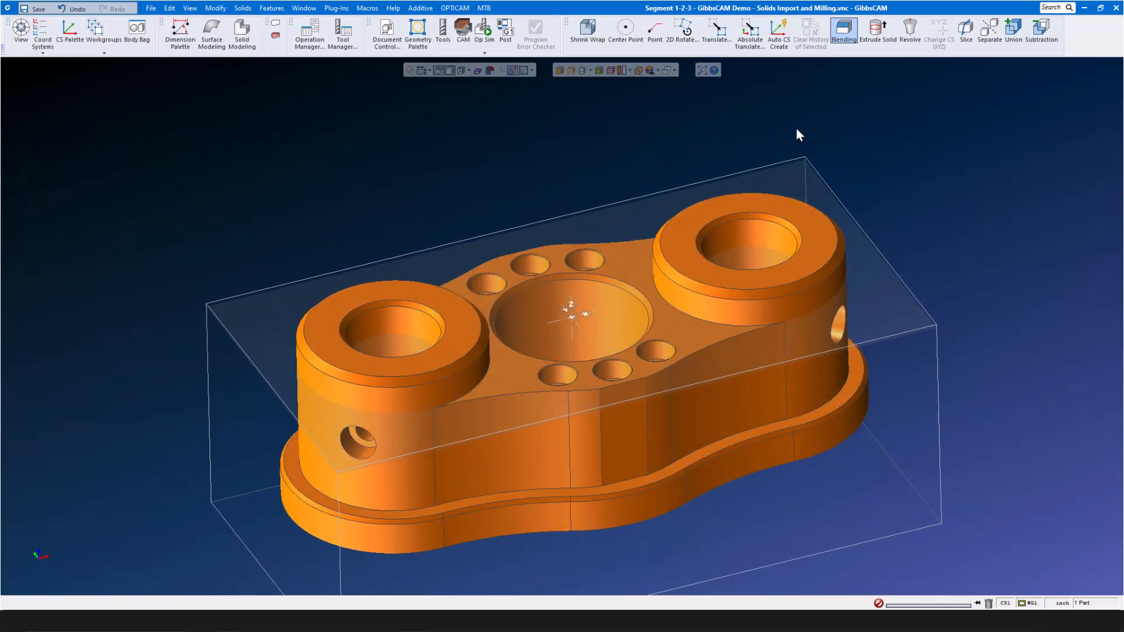
- Move the whole solid with Absolute Translate from Z 0.25 to Z 0, keeping X and Y at 0
{"action": "left_click", "coordinate": [747, 39]}
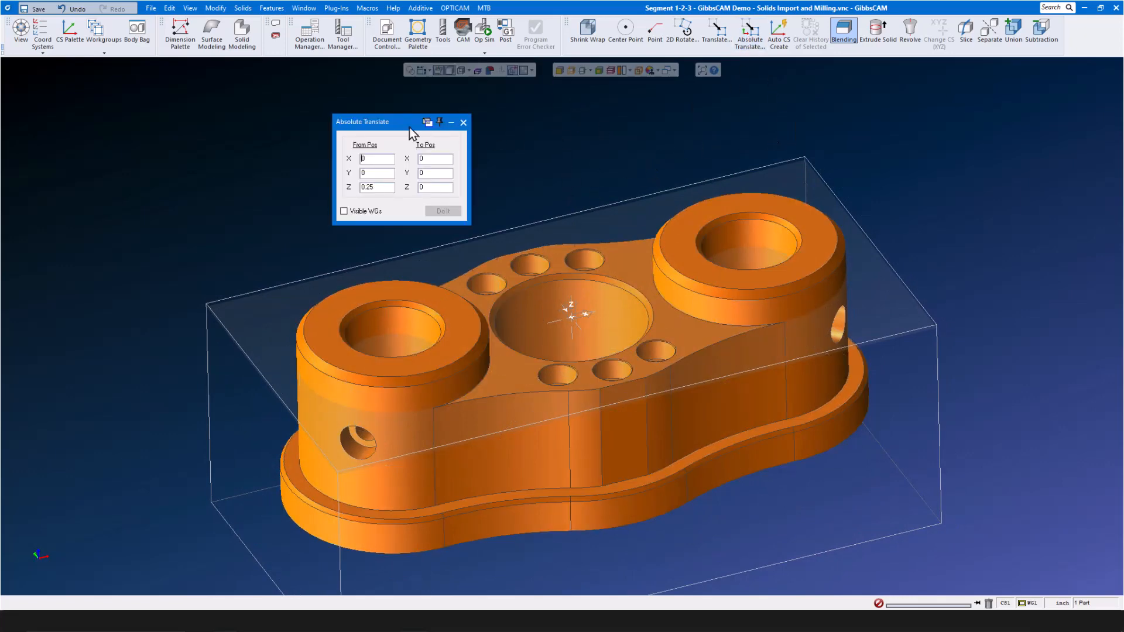
{"action": "left_click_drag", "start_coordinate": [395, 122], "coordinate": [410, 113]}
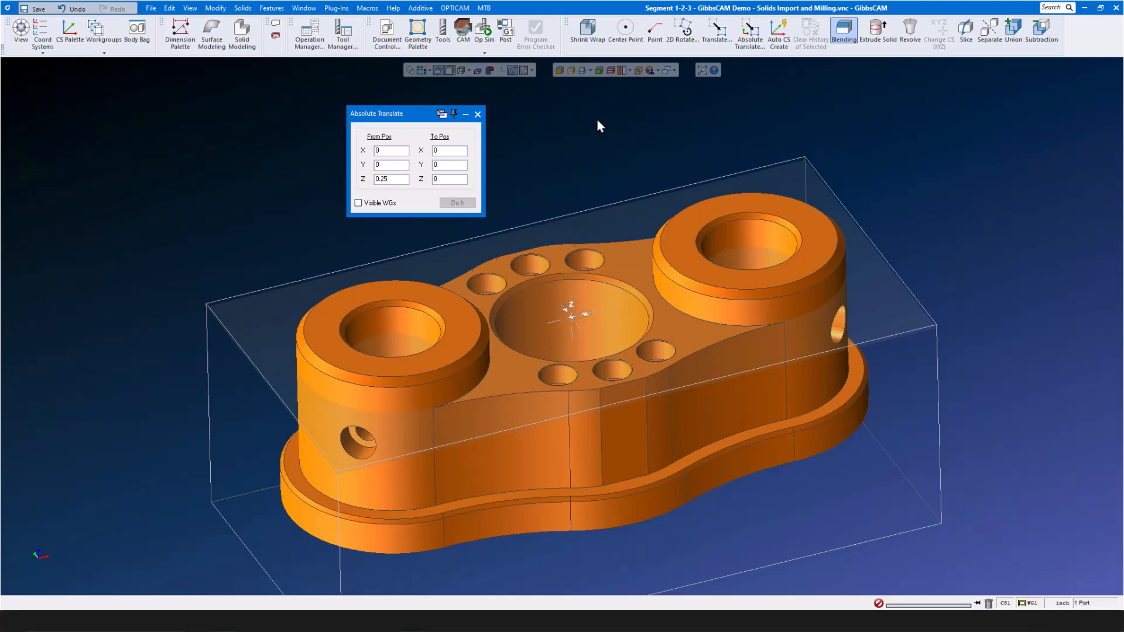
{"action": "double_click", "coordinate": [402, 177]}
{"action": "left_click", "coordinate": [403, 180]}
{"action": "double_click", "coordinate": [403, 180]}
{"action": "left_click", "coordinate": [448, 180]}
{"action": "double_click", "coordinate": [448, 179]}
{"action": "left_click", "coordinate": [457, 320]}
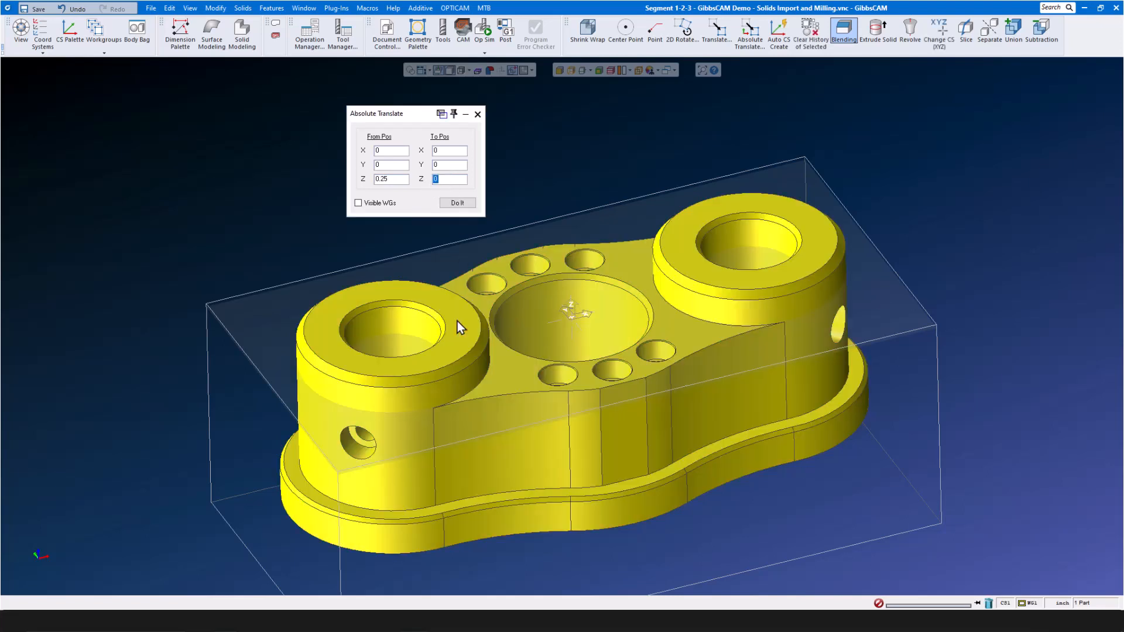
{"action": "left_click", "coordinate": [463, 202]}
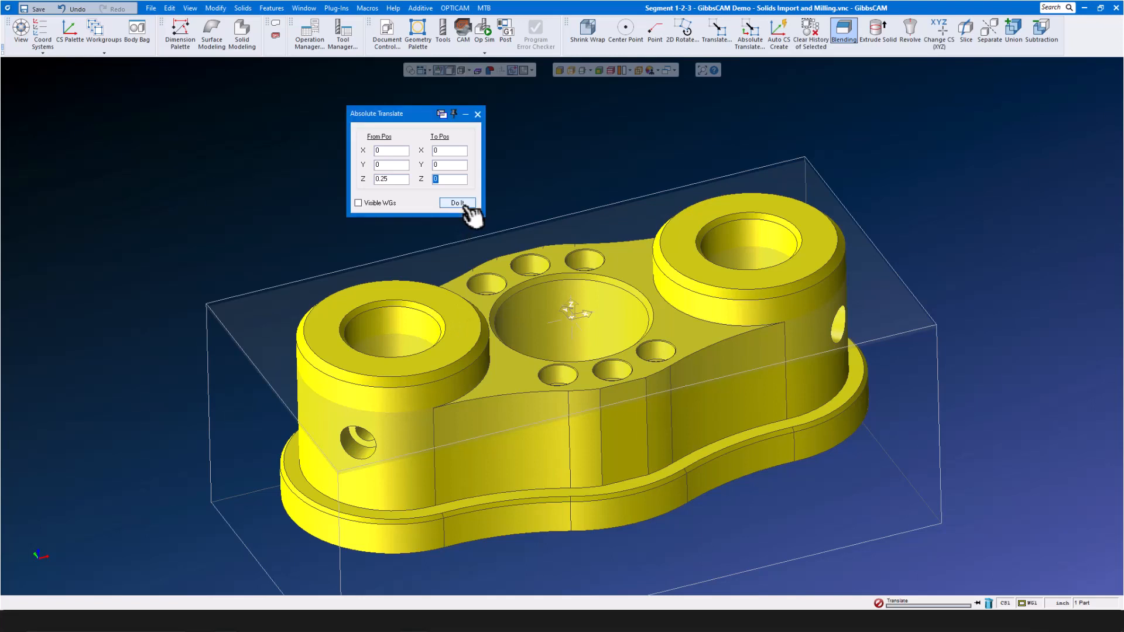
{"action": "left_click", "coordinate": [478, 115]}
{"action": "left_click", "coordinate": [424, 167]}
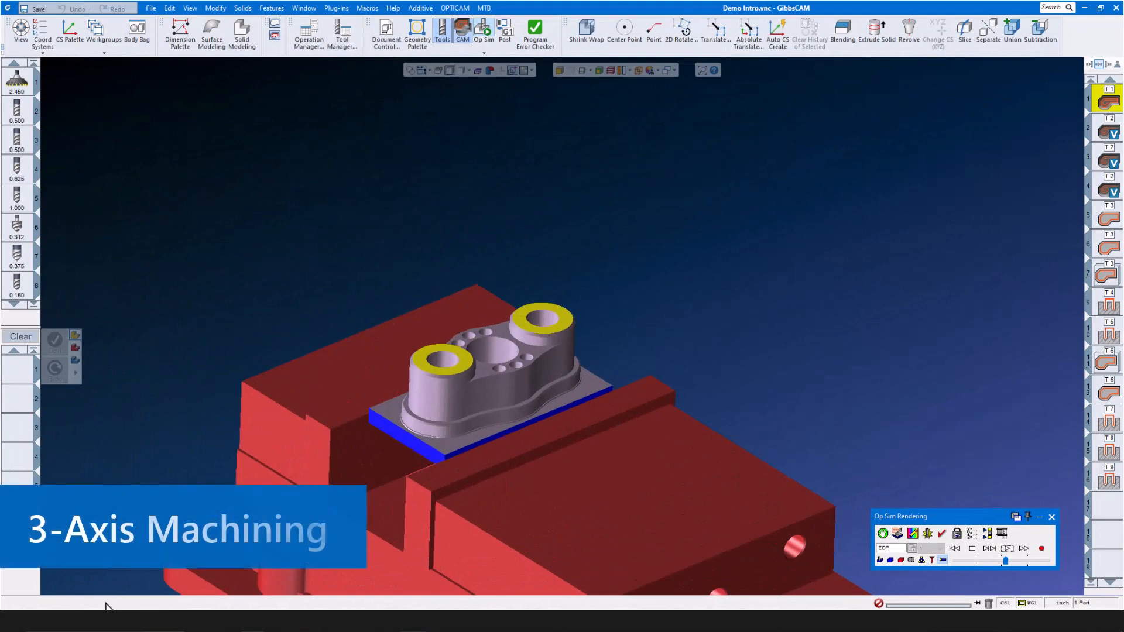
- Open the recent part "Segment 1-2-3 - GibbsCAM Demo - Solids Import and Milling.vnc" without saving the changes to Demo Intro.vnc
{"action": "left_click", "coordinate": [151, 9]}
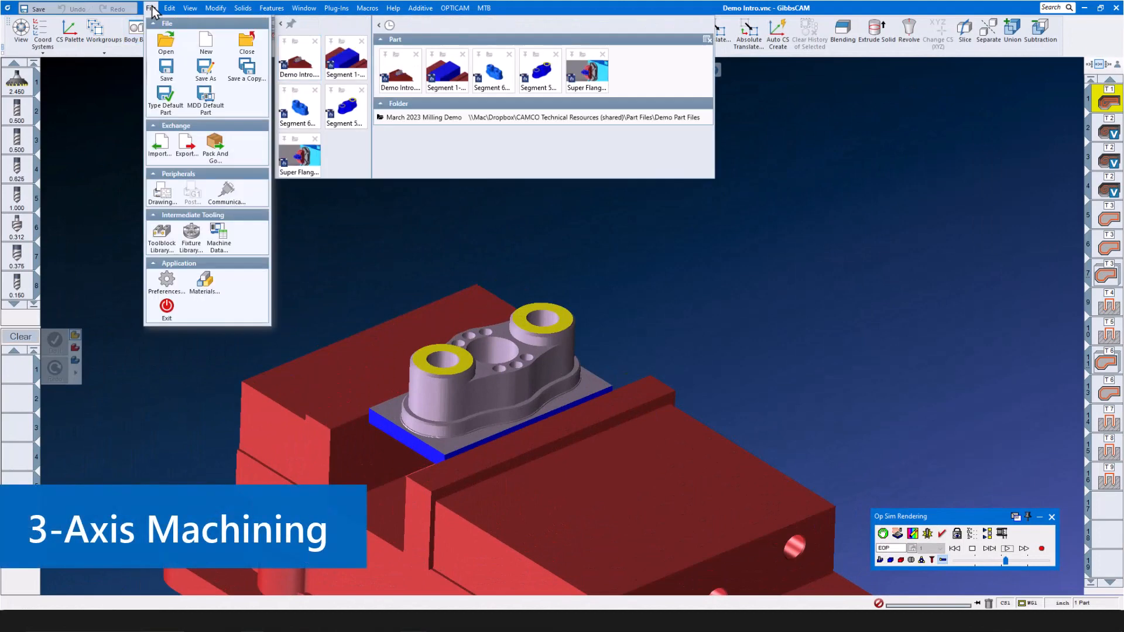
{"action": "left_click", "coordinate": [337, 65]}
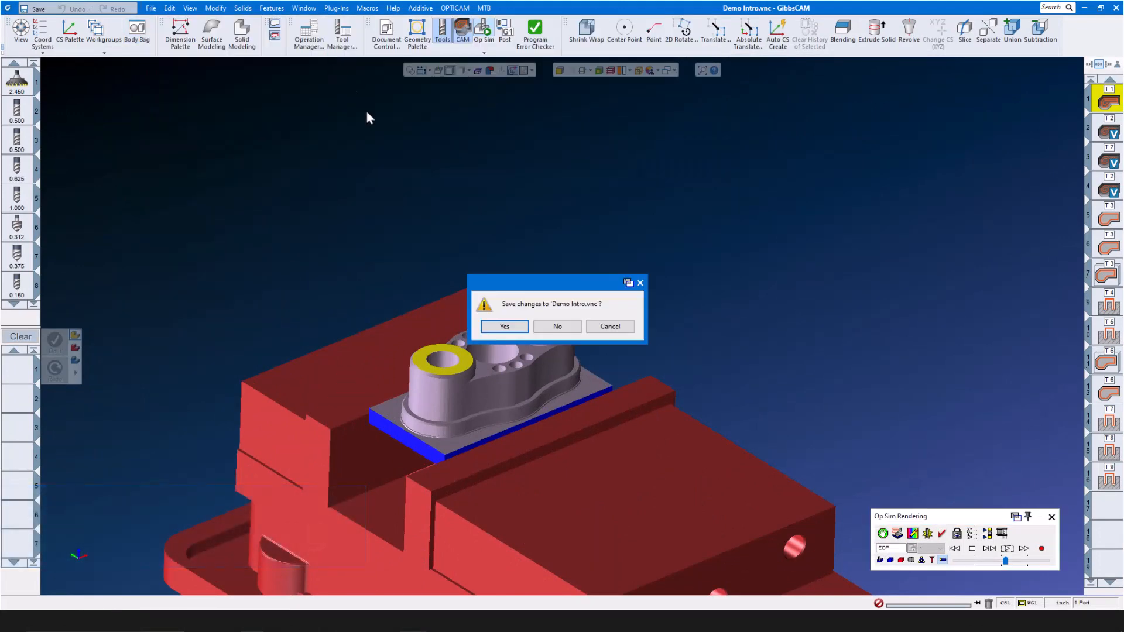
{"action": "left_click", "coordinate": [555, 327]}
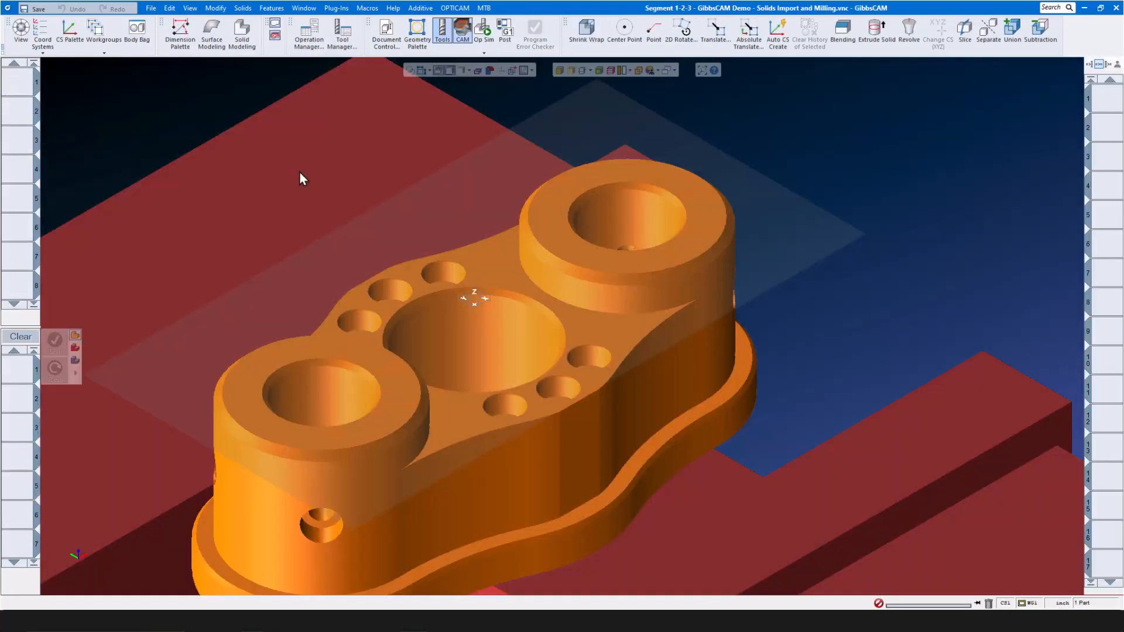
{"action": "scroll", "coordinate": [381, 193], "scroll_direction": "down", "scroll_amount": 5}
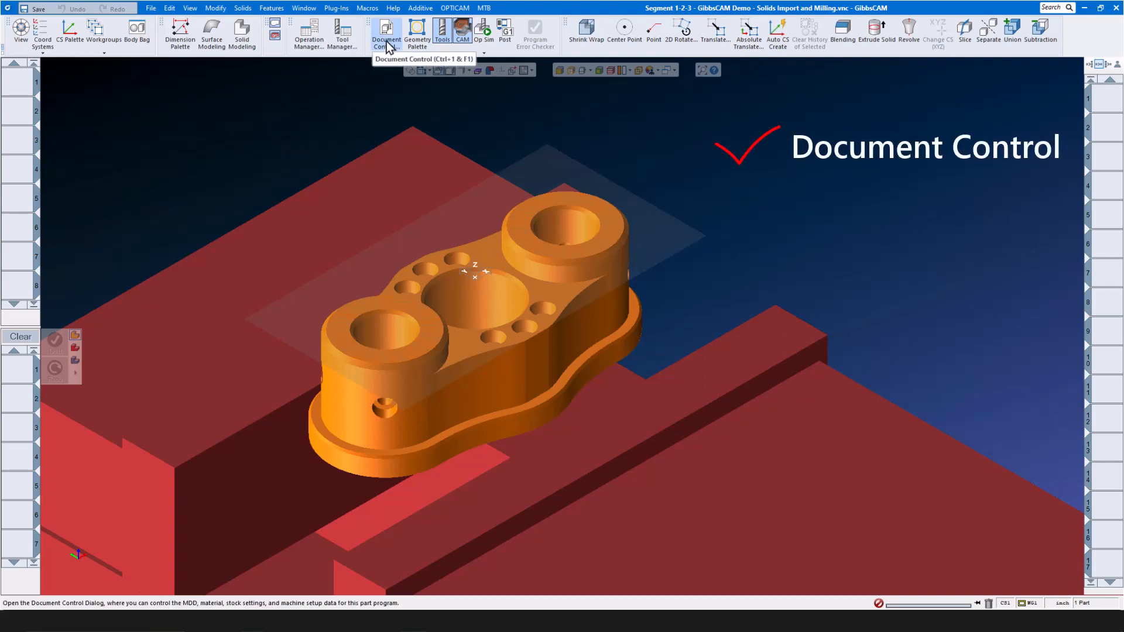
- Create tool 1 as a Face Mill with a nose diameter of 2, a lead angle of 45 and a corner radius of 0.0156
{"action": "left_click", "coordinate": [440, 37]}
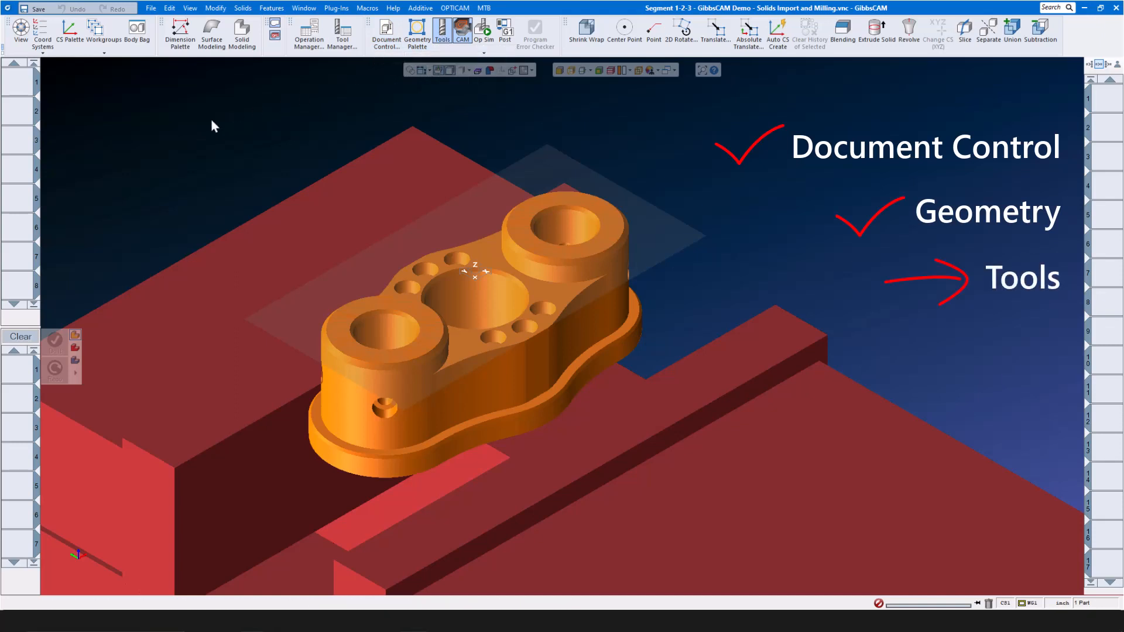
{"action": "double_click", "coordinate": [17, 82]}
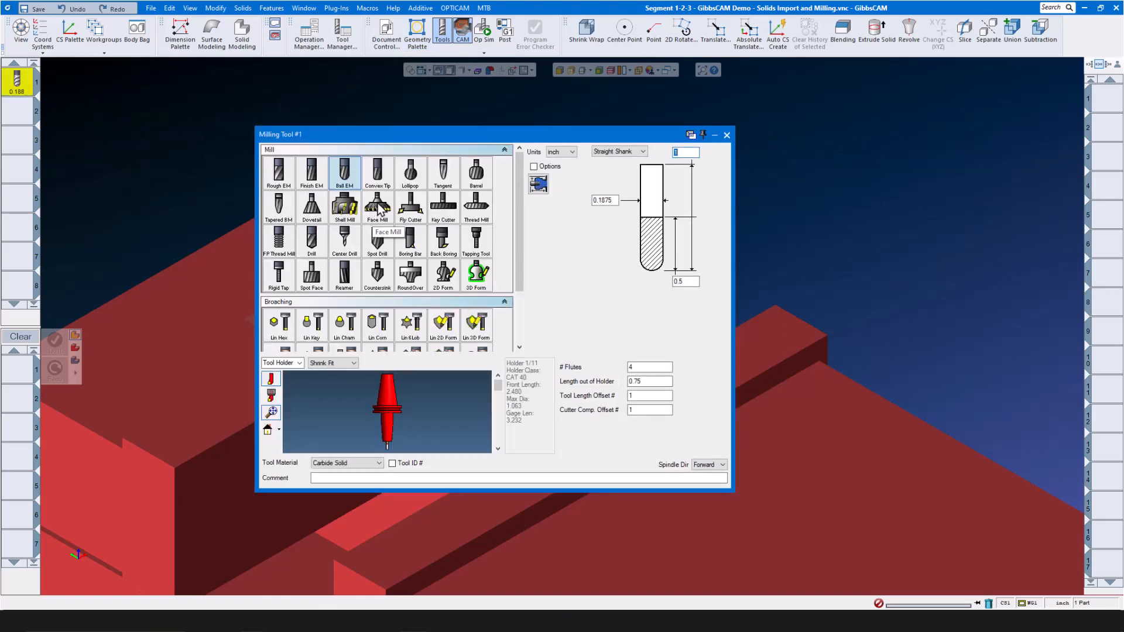
{"action": "left_click", "coordinate": [376, 210]}
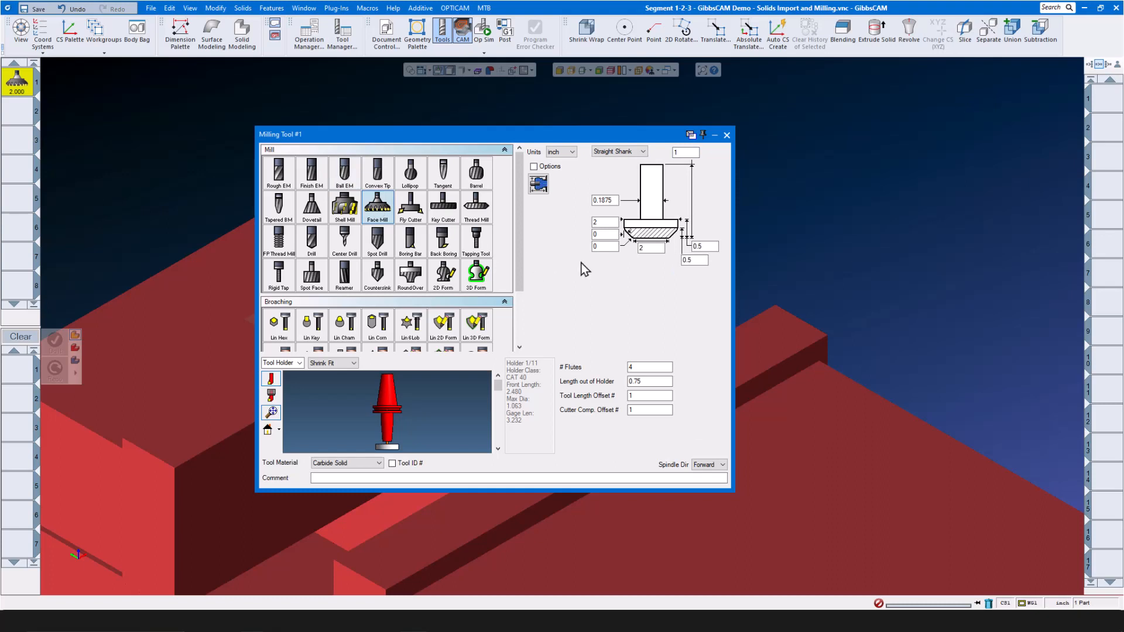
{"action": "left_click", "coordinate": [650, 248]}
{"action": "key", "text": "BackSpace"}
{"action": "left_click", "coordinate": [612, 235]}
{"action": "type", "text": "45"}
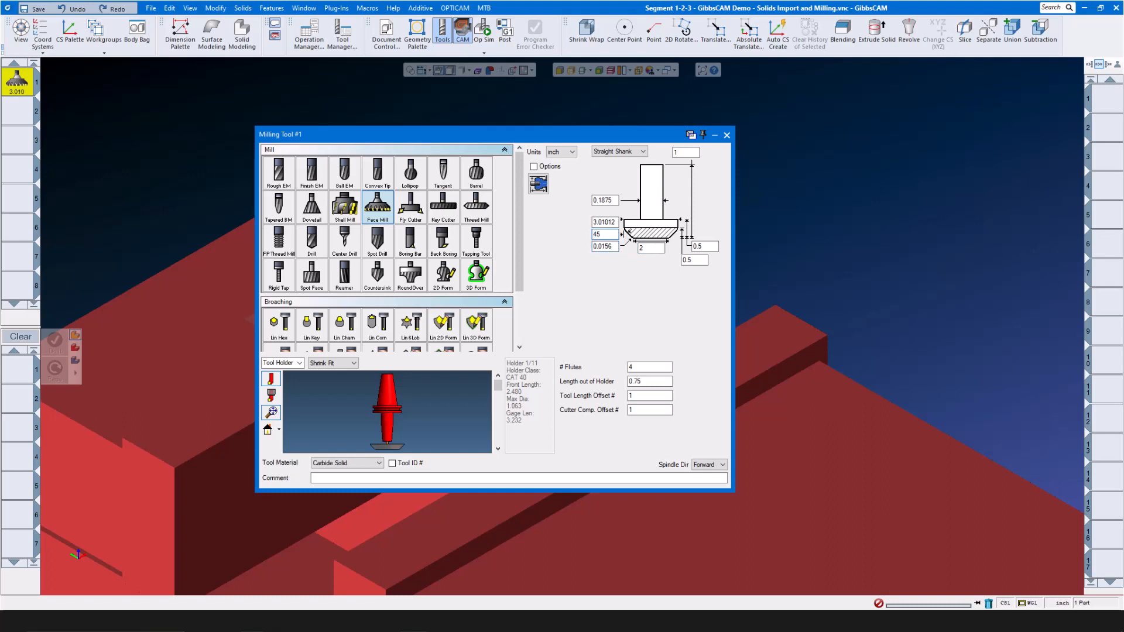
- Set the face mill's shank diameter to 0.875, flute length to 0.22 and cutter head height to 0.625
{"action": "double_click", "coordinate": [608, 200]}
{"action": "key", "text": "BackSpace"}
{"action": "double_click", "coordinate": [695, 260]}
{"action": "type", "text": ".22"}
{"action": "double_click", "coordinate": [715, 247]}
{"action": "type", "text": ".625"}
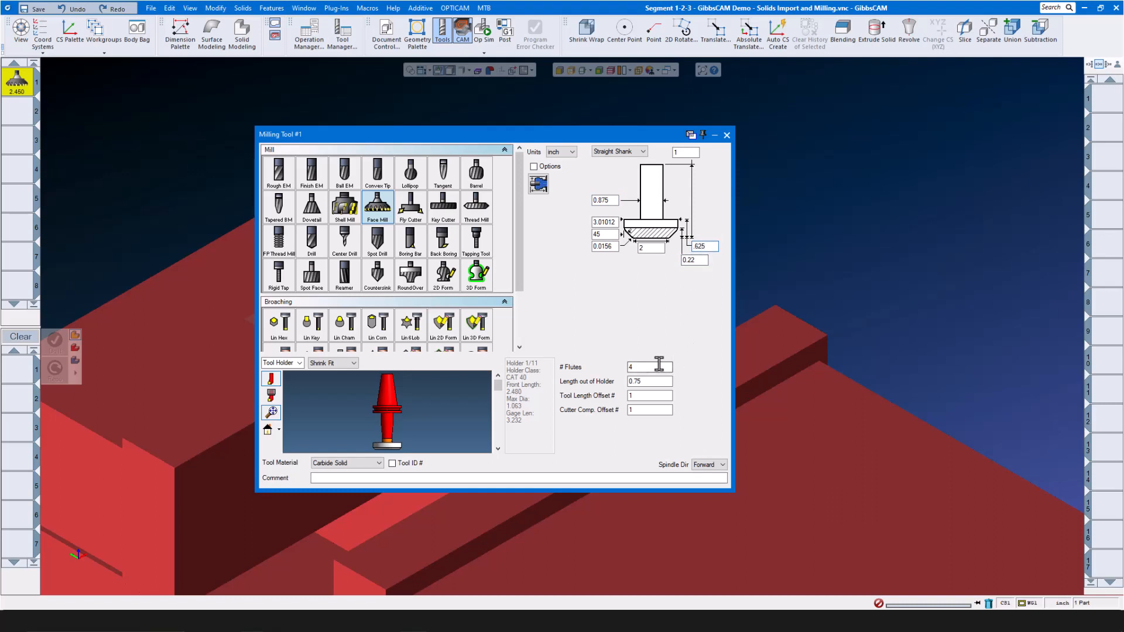
- Give the face mill 5 flutes, 0.625 length out of holder, a Mill holder and Carbide Insert, Coated material, and close its definition
{"action": "type", "text": "5"}
{"action": "double_click", "coordinate": [657, 382]}
{"action": "type", "text": ".625"}
{"action": "left_click", "coordinate": [355, 367]}
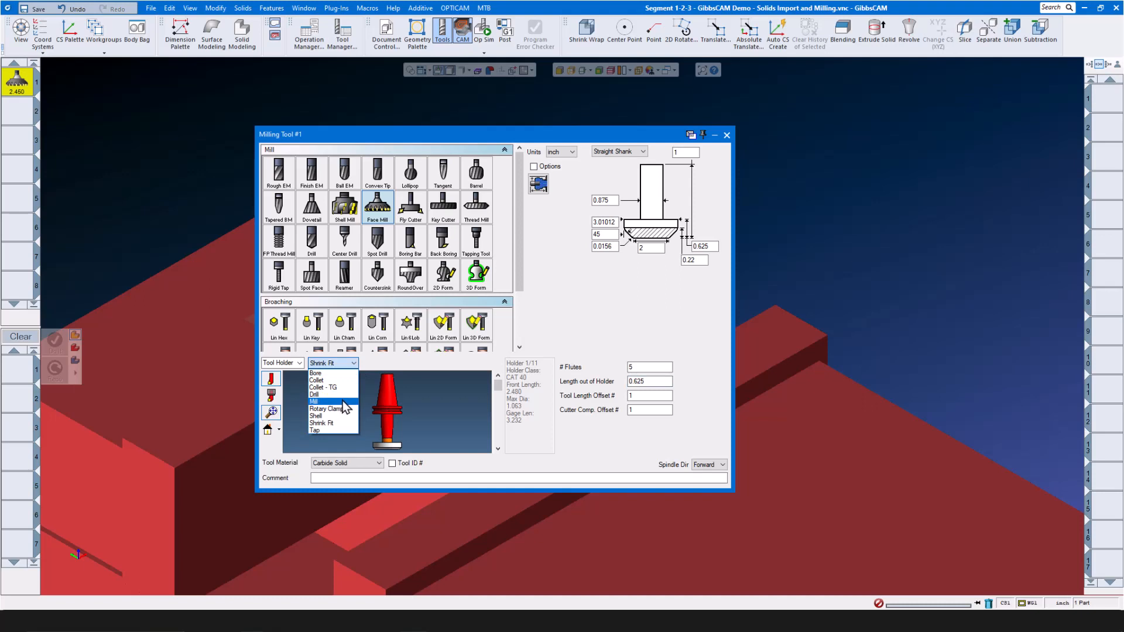
{"action": "left_click", "coordinate": [343, 401]}
{"action": "left_click", "coordinate": [378, 463]}
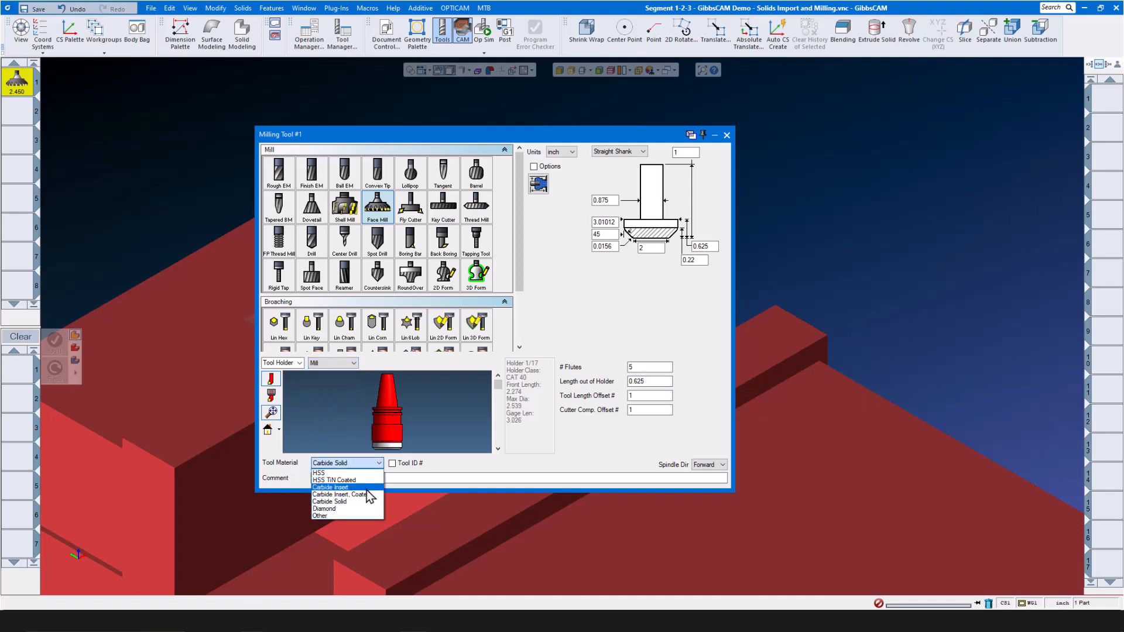
{"action": "left_click", "coordinate": [368, 491]}
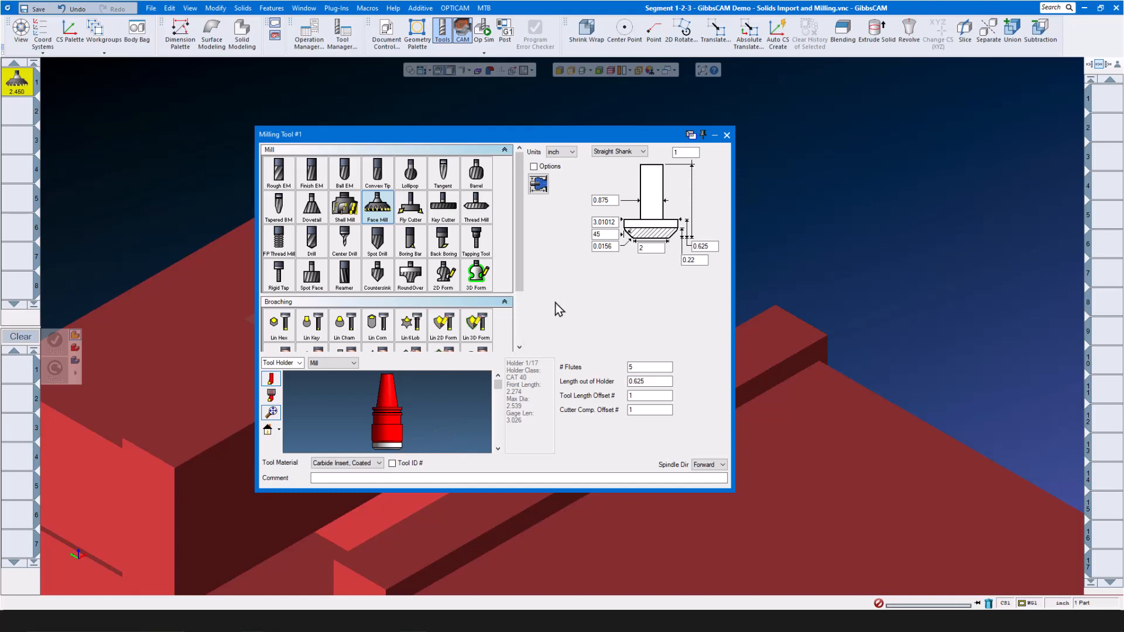
{"action": "left_click", "coordinate": [726, 135]}
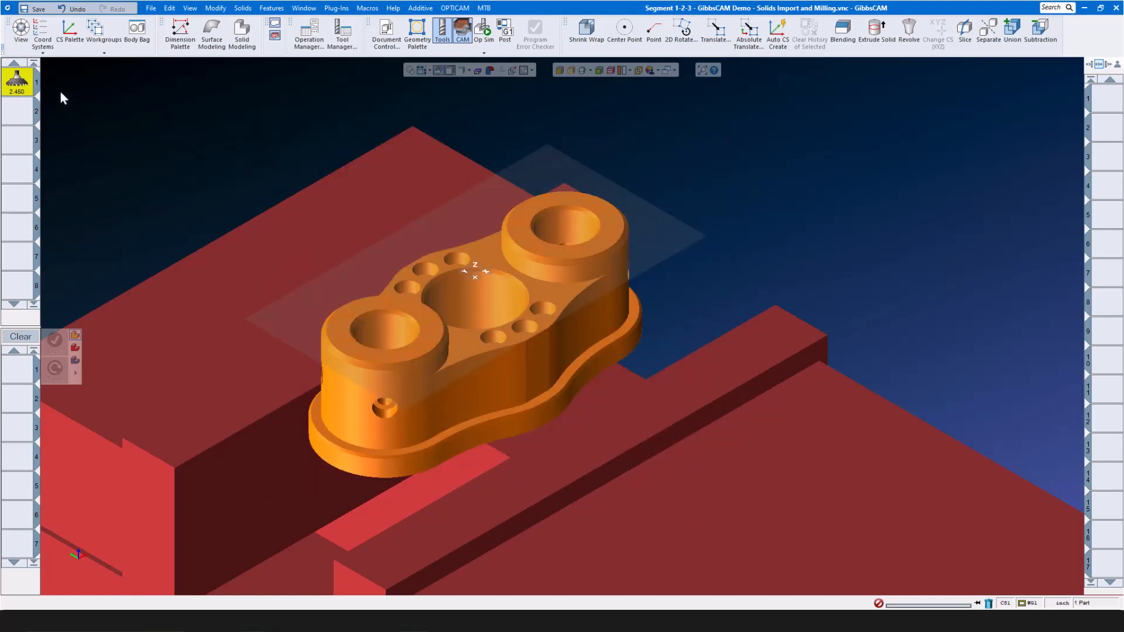
- Create a Roughing process with the face mill, keeping Face Milling as the pocket type
{"action": "mouse_move", "coordinate": [20, 85]}
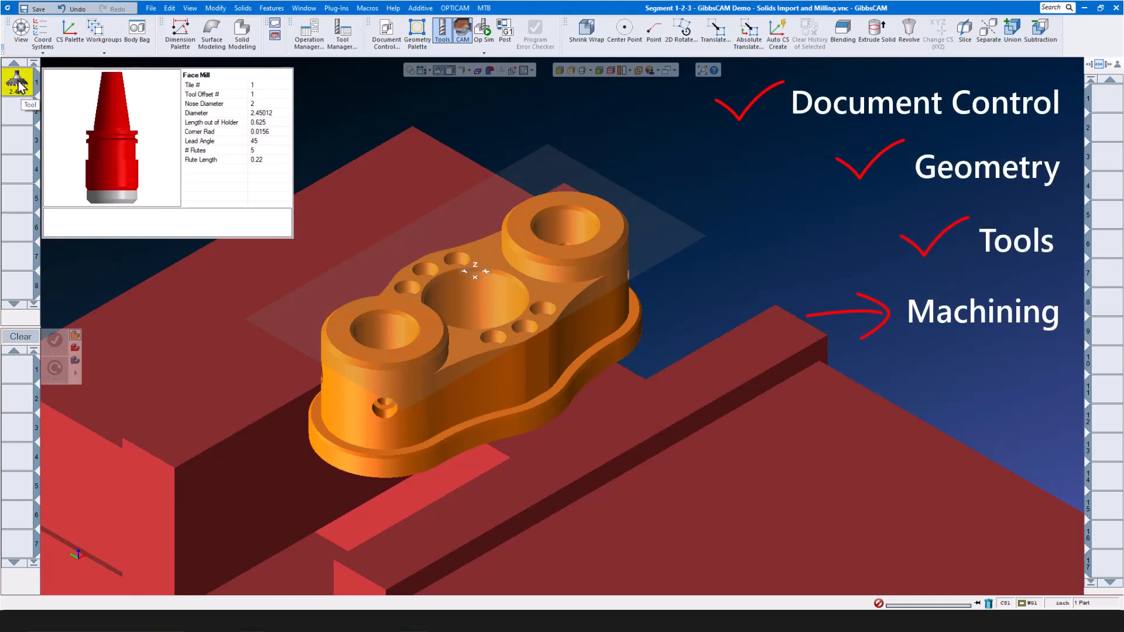
{"action": "left_click_drag", "start_coordinate": [19, 85], "coordinate": [16, 371]}
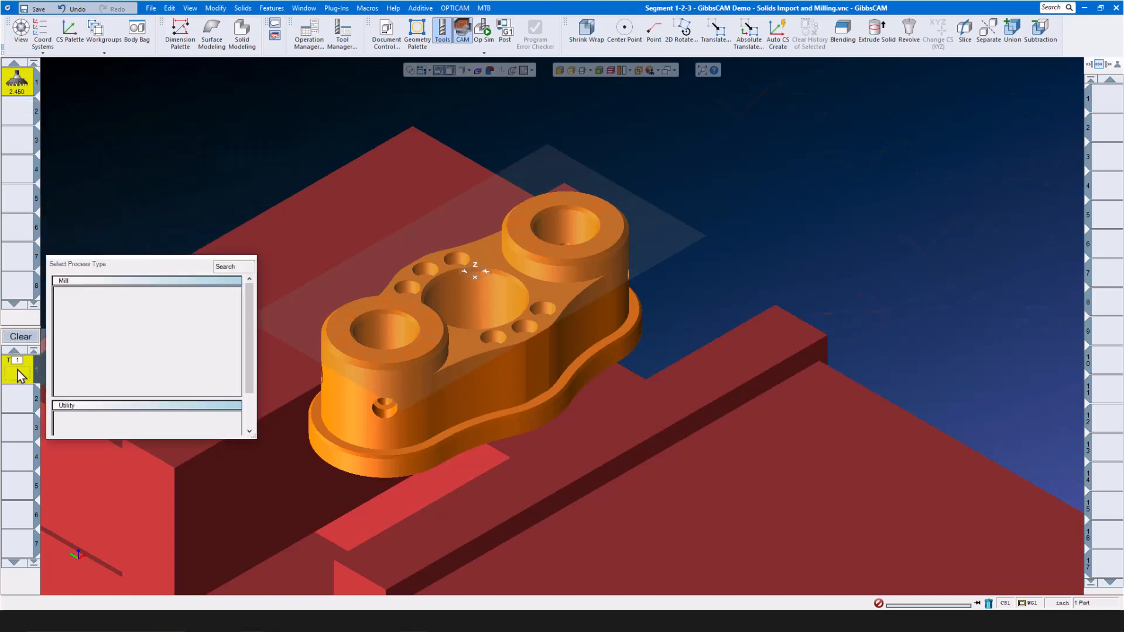
{"action": "left_click", "coordinate": [145, 305]}
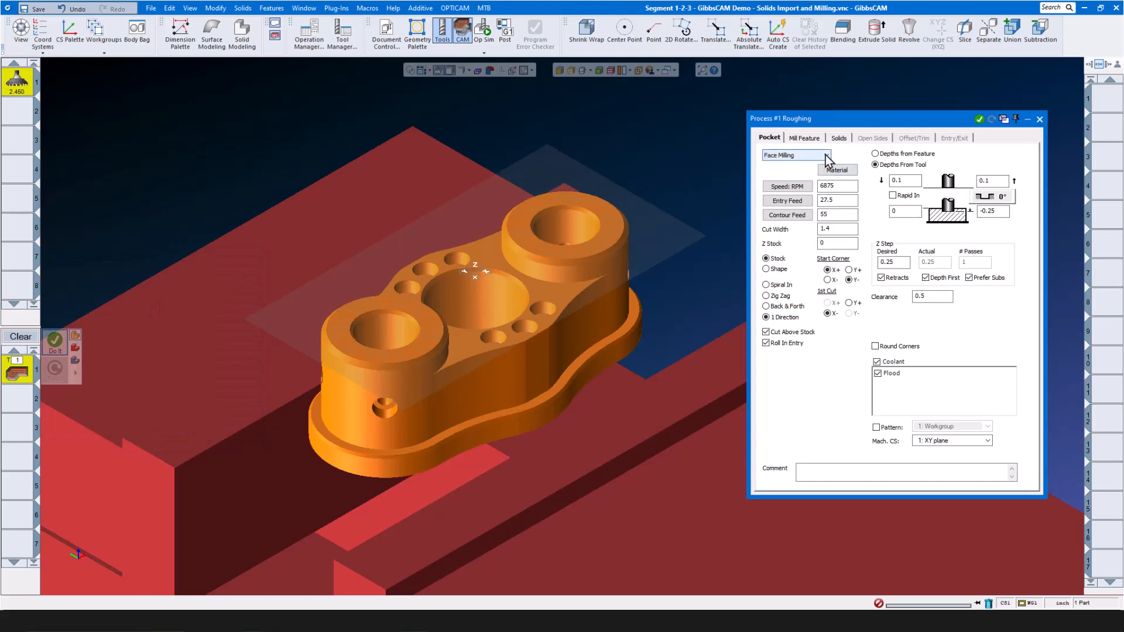
{"action": "left_click", "coordinate": [825, 155]}
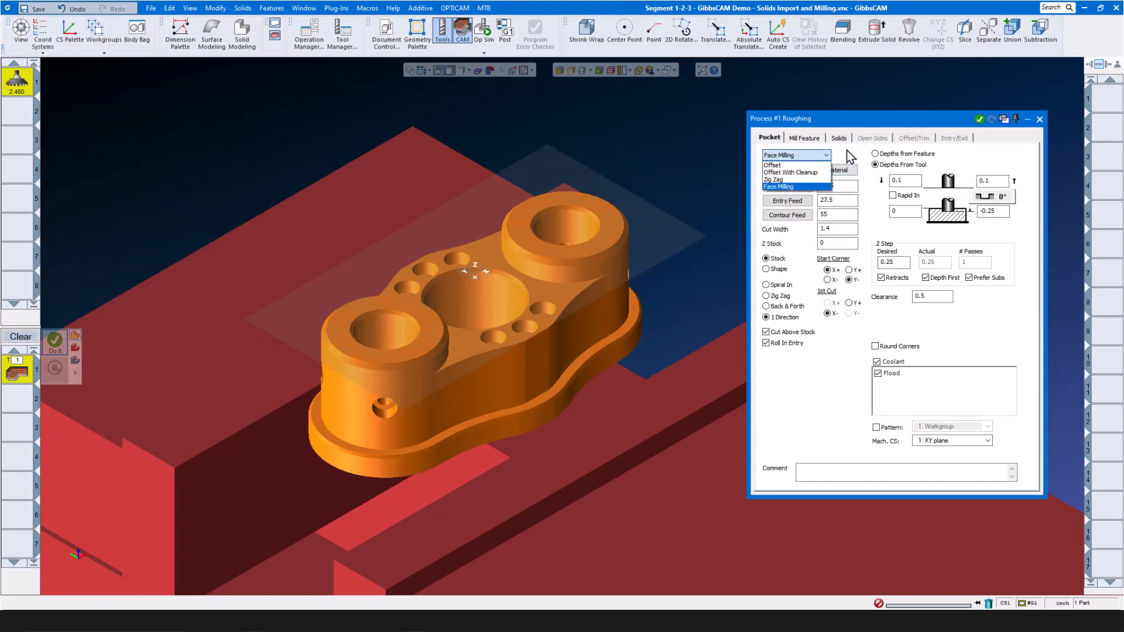
{"action": "left_click", "coordinate": [849, 156]}
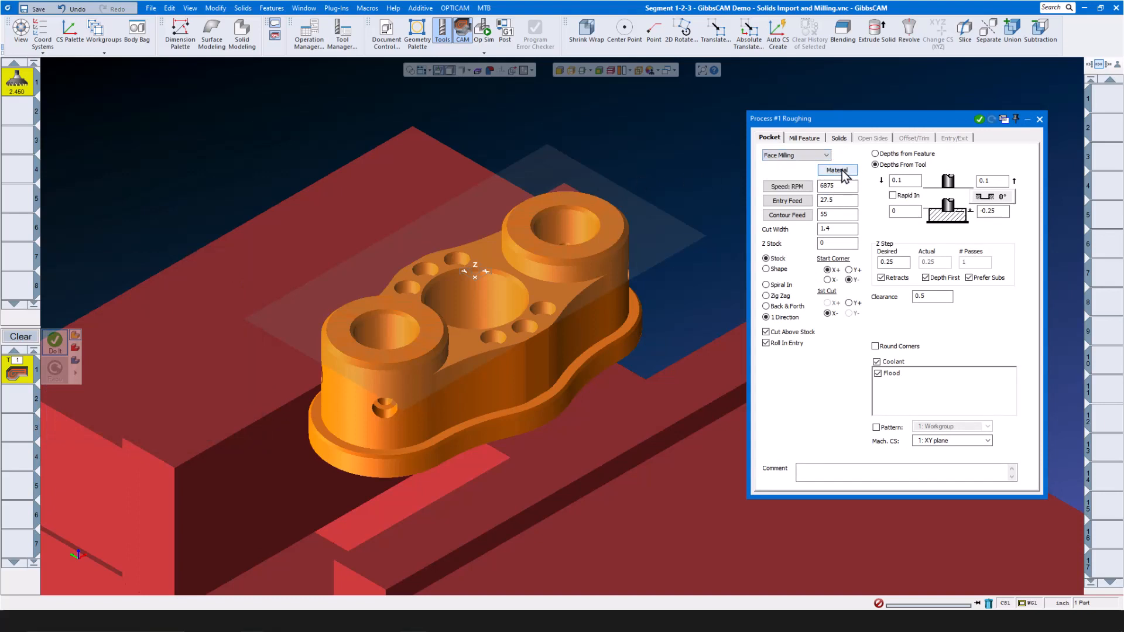
- Calculate the process RPM and feed from the low-carbon wrought steel Face Mill entry for Carbide Insert, 0.04 depth, 660 SFPM and 0.008 ipt
{"action": "left_click", "coordinate": [842, 174]}
{"action": "left_click", "coordinate": [581, 372]}
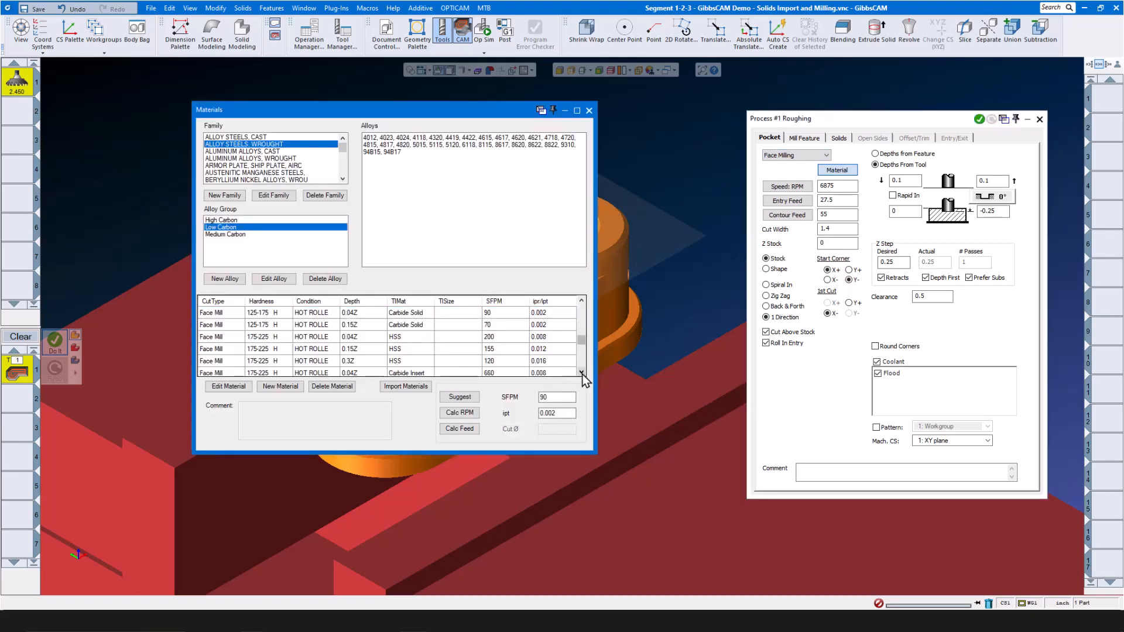
{"action": "left_click", "coordinate": [581, 373]}
{"action": "left_click", "coordinate": [518, 361]}
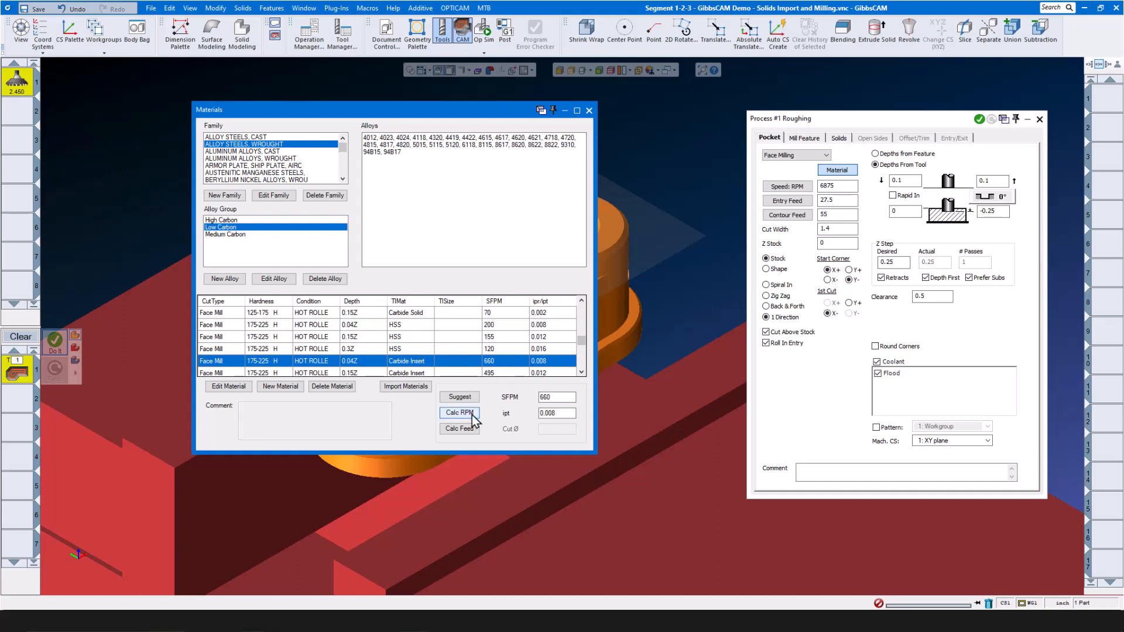
{"action": "left_click", "coordinate": [460, 413]}
{"action": "left_click", "coordinate": [473, 430]}
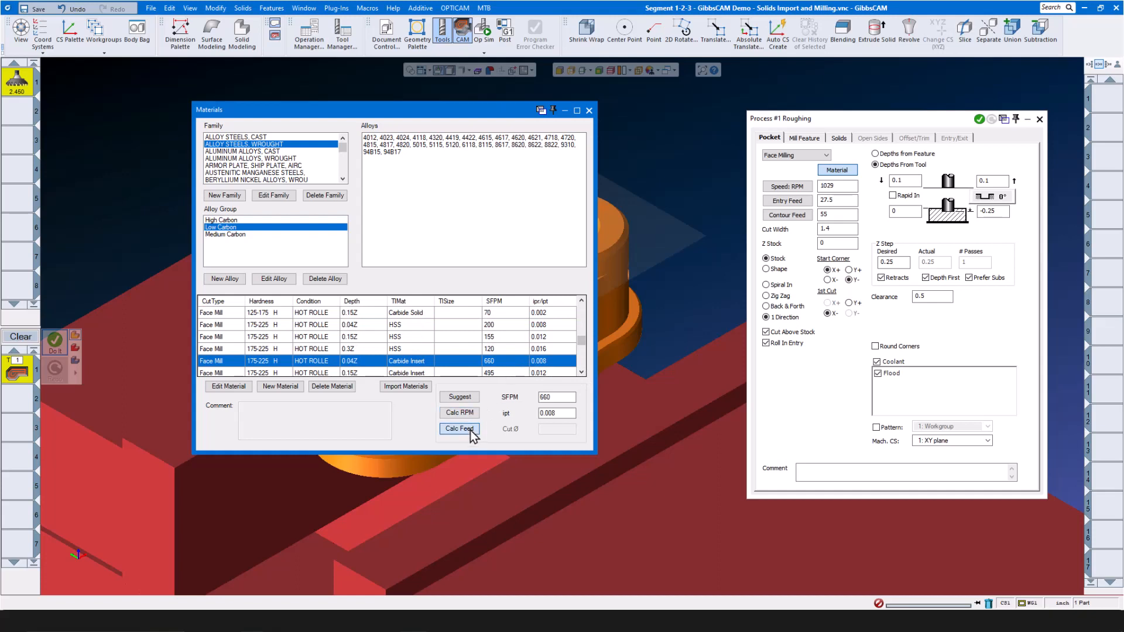
{"action": "left_click", "coordinate": [589, 110]}
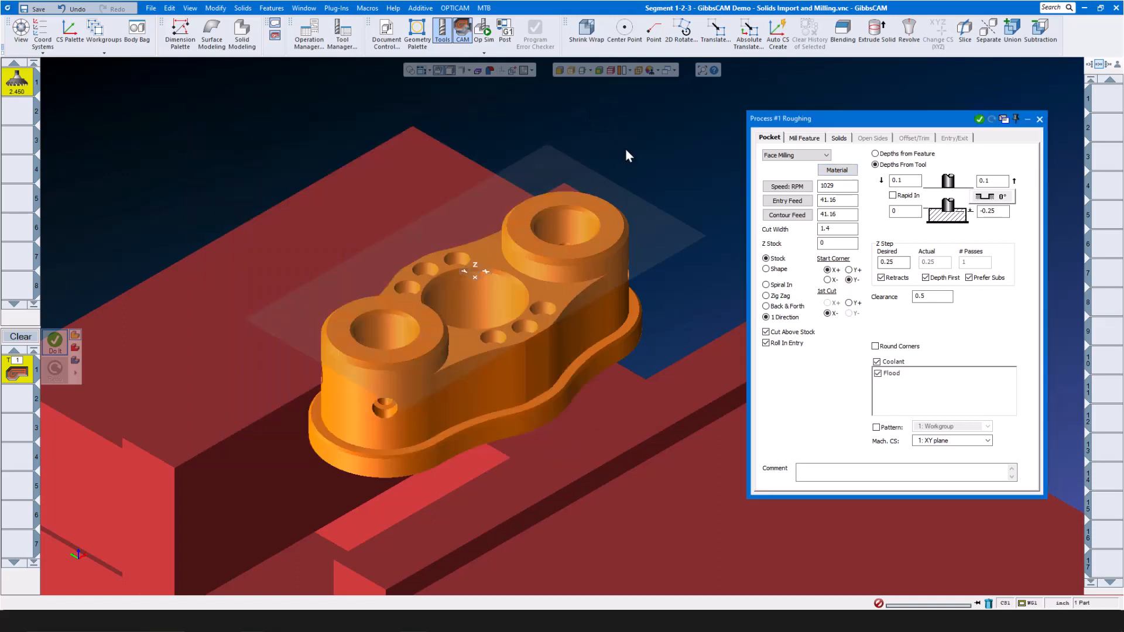
- Set the facing cut to start at Z 0.025 and finish at Z 0, with a desired Z step of 0.025
{"action": "double_click", "coordinate": [847, 229]}
{"action": "double_click", "coordinate": [994, 212]}
{"action": "type", "text": "0"}
{"action": "double_click", "coordinate": [945, 298]}
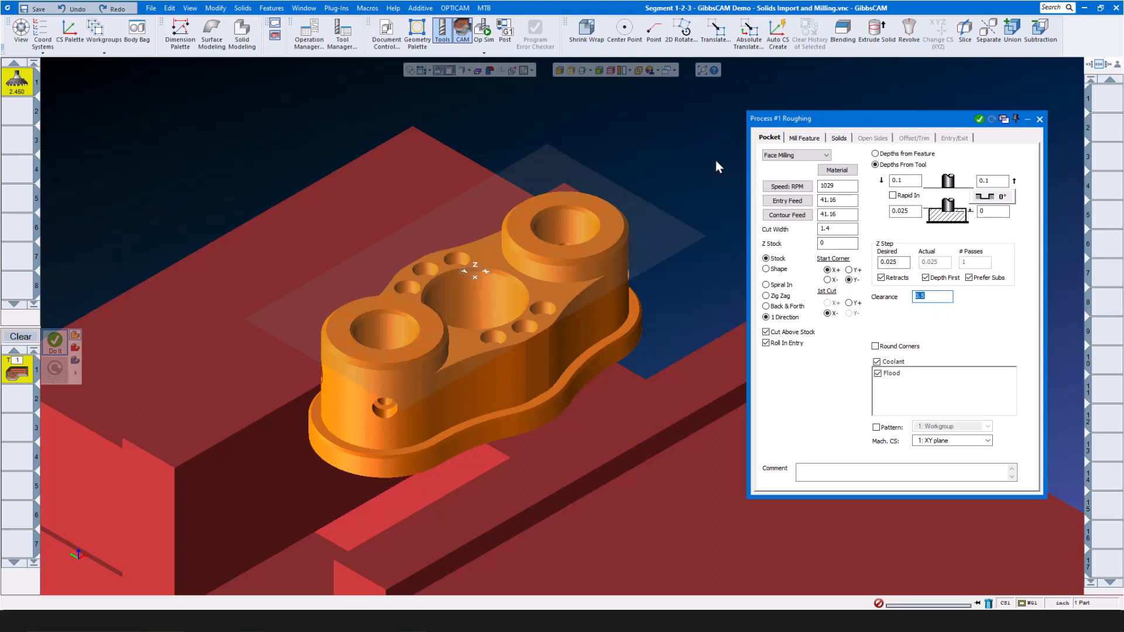
- Generate the face milling toolpath, close the process settings and clear the process list
{"action": "left_click", "coordinate": [979, 119]}
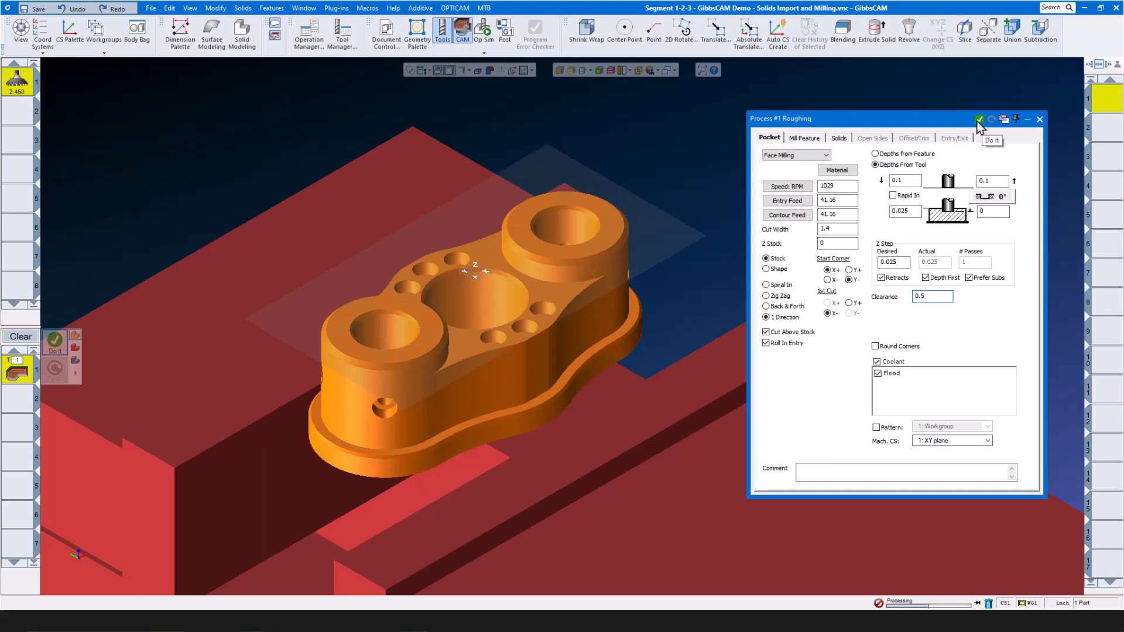
{"action": "scroll", "coordinate": [664, 255], "scroll_direction": "down", "scroll_amount": 2}
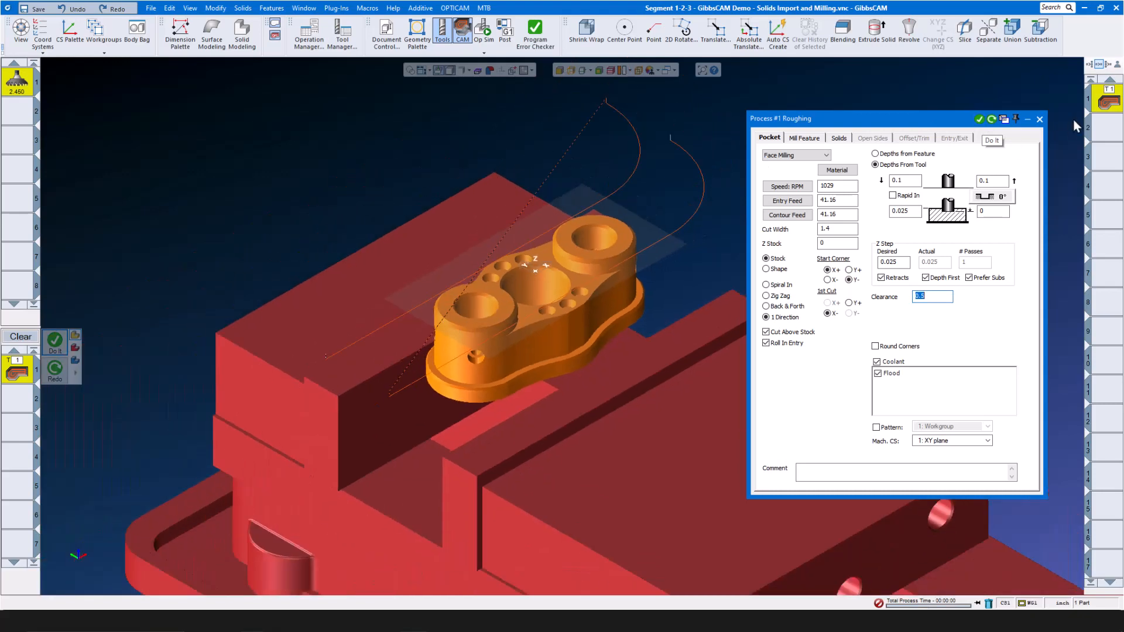
{"action": "left_click", "coordinate": [1040, 119]}
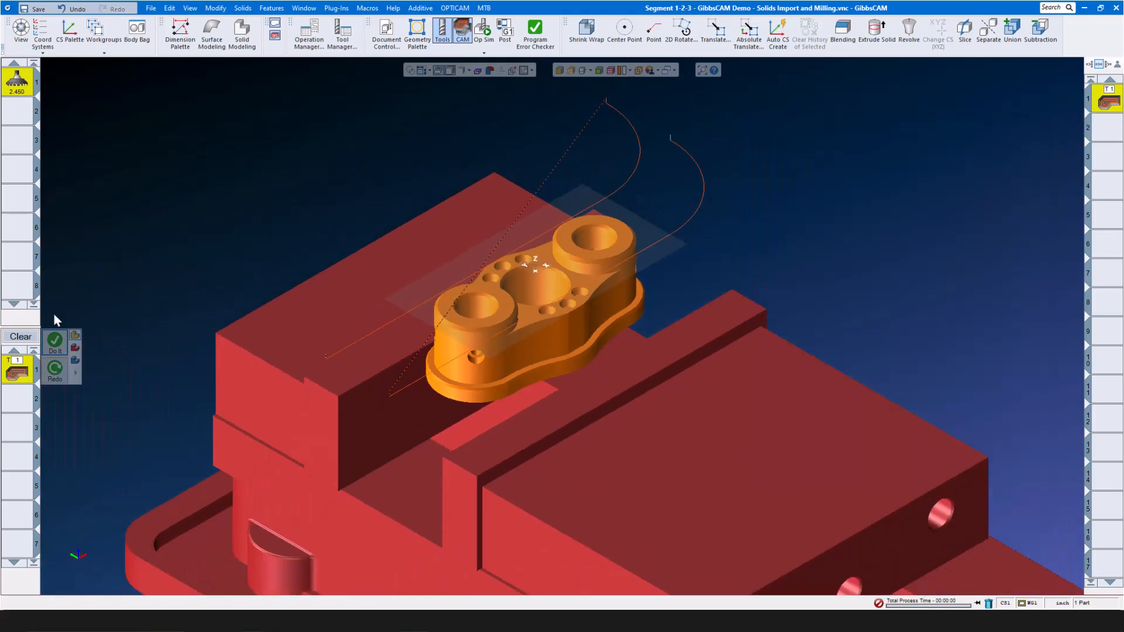
{"action": "left_click", "coordinate": [29, 336]}
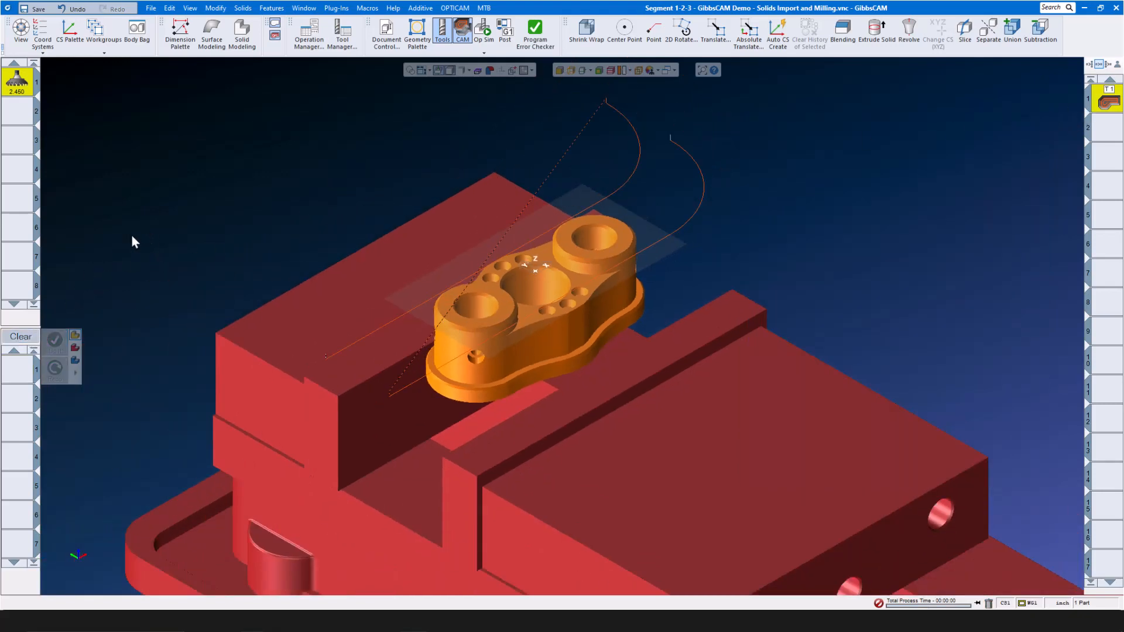
- Create tool 2 as a Rough EM with diameter 0.5, corner radius 0.01, flute length 1.5 and total length 3
{"action": "double_click", "coordinate": [14, 111]}
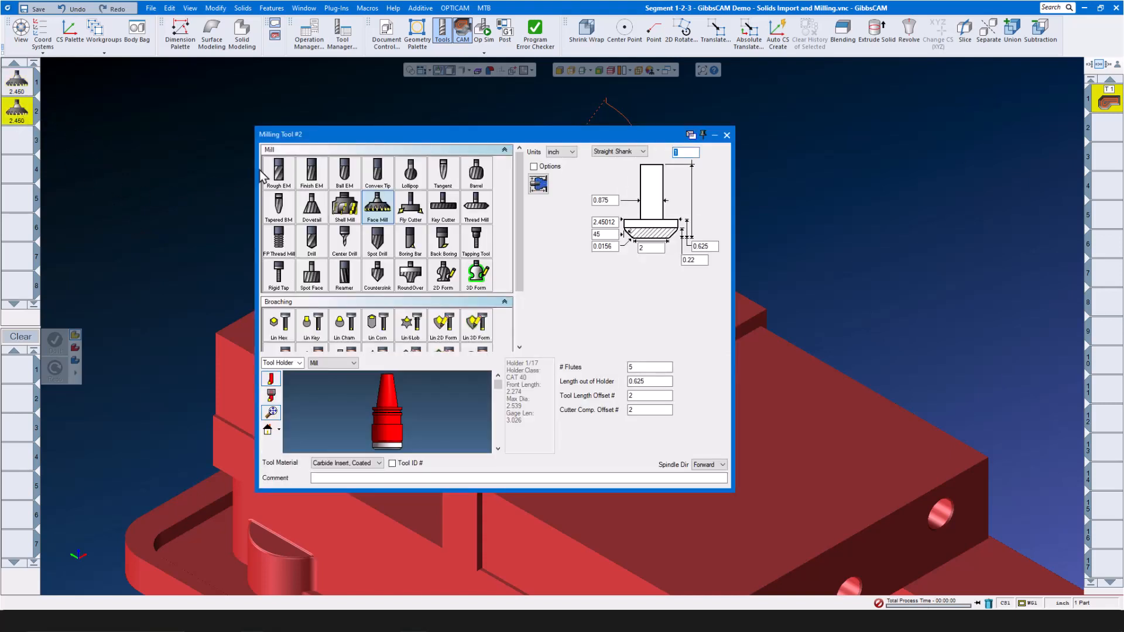
{"action": "left_click", "coordinate": [278, 172]}
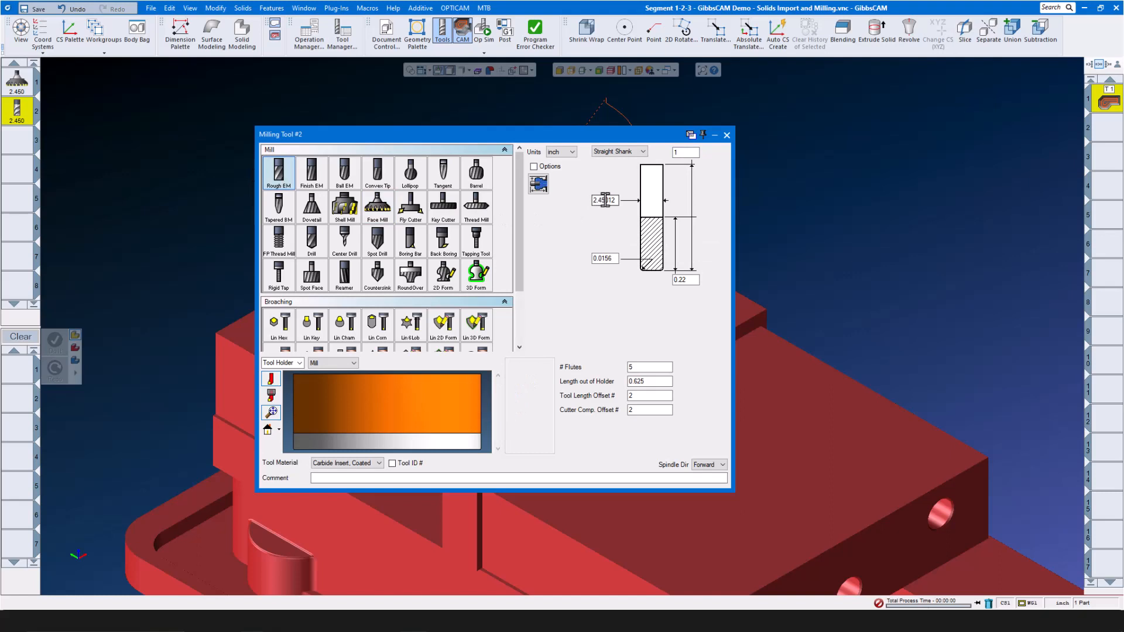
{"action": "double_click", "coordinate": [605, 200]}
{"action": "type", "text": ".5"}
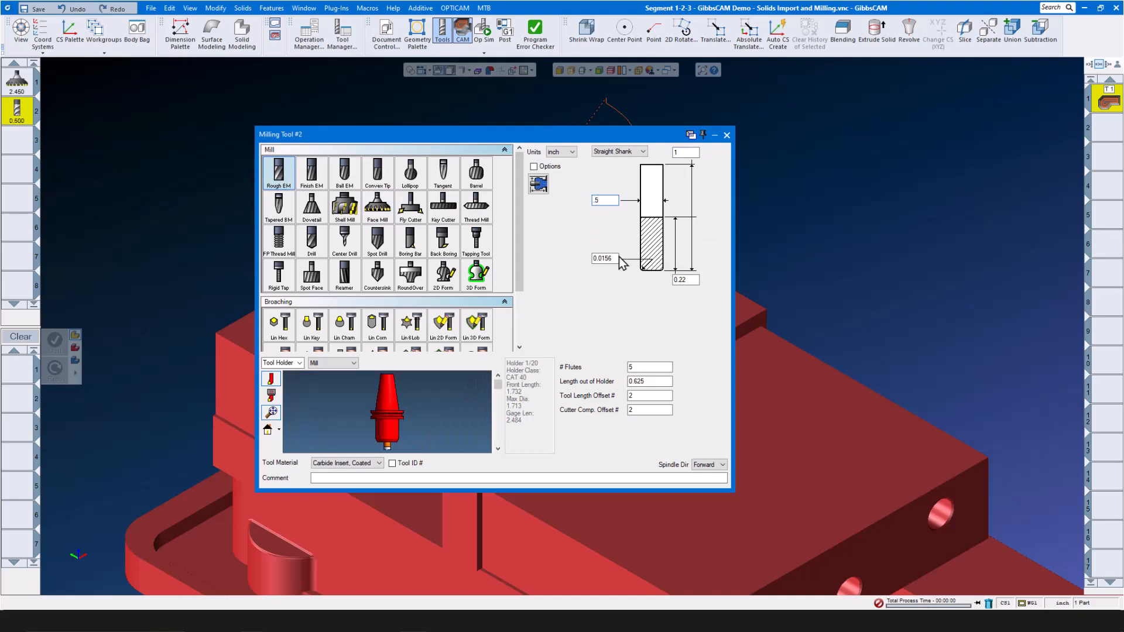
{"action": "double_click", "coordinate": [605, 258]}
{"action": "type", "text": ".0"}
{"action": "double_click", "coordinate": [695, 280]}
{"action": "type", "text": "1"}
{"action": "type", "text": "3"}
- Give the rough end mill 6 flutes, 1.6 length out of holder, Carbide Solid material and a Shrink Fit holder, and close its definition
{"action": "left_click", "coordinate": [638, 367]}
{"action": "type", "text": "6"}
{"action": "left_click", "coordinate": [651, 381]}
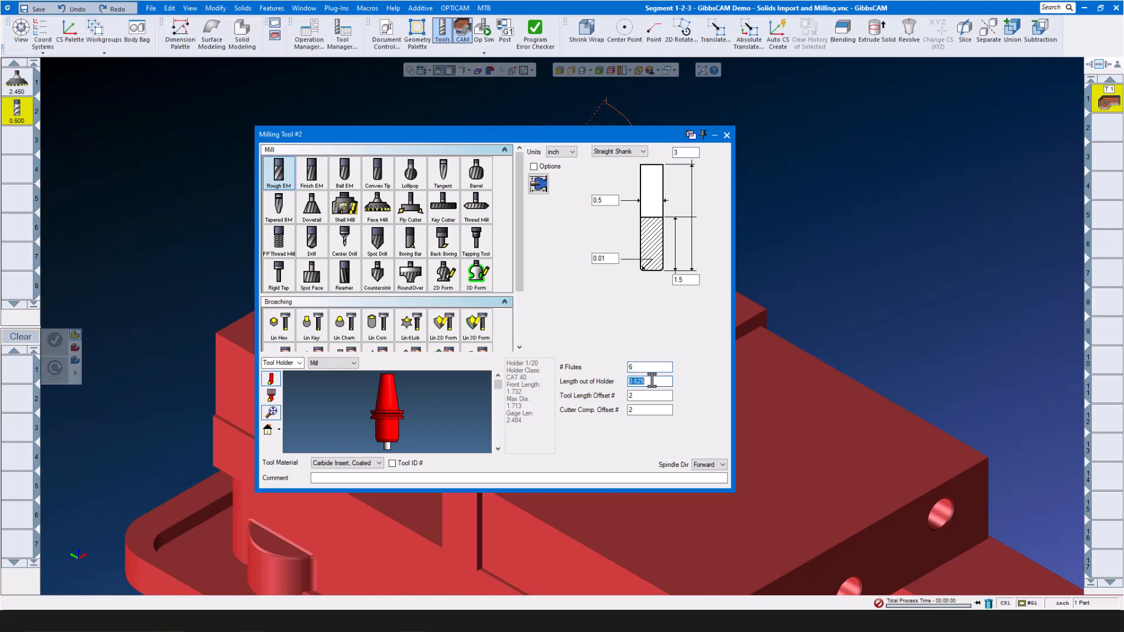
{"action": "type", "text": "1.6"}
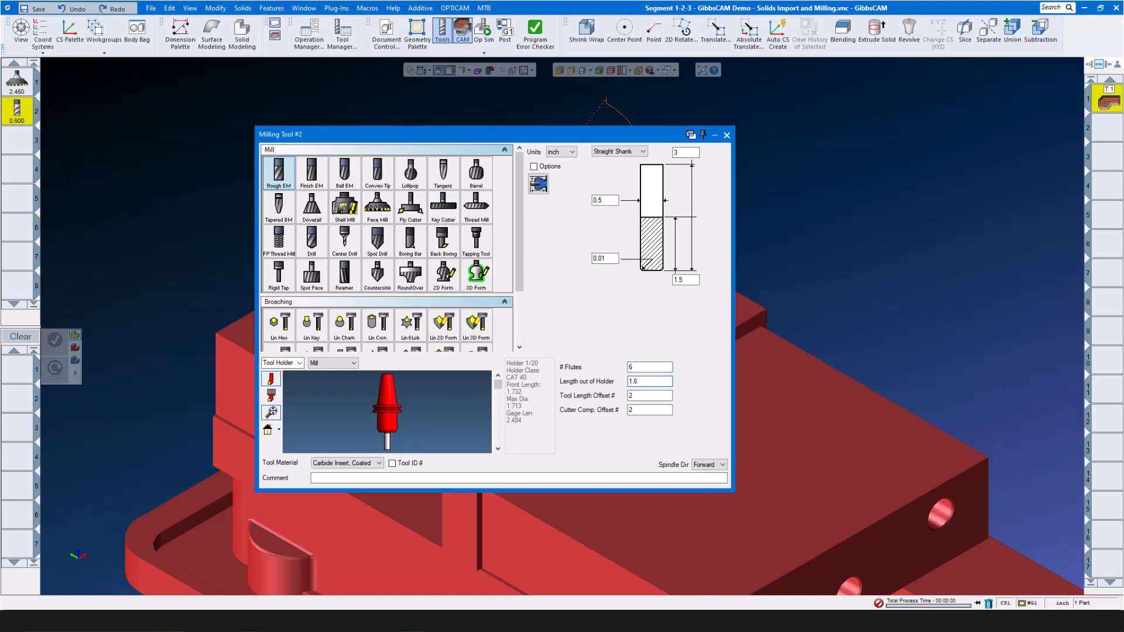
{"action": "left_click", "coordinate": [377, 463]}
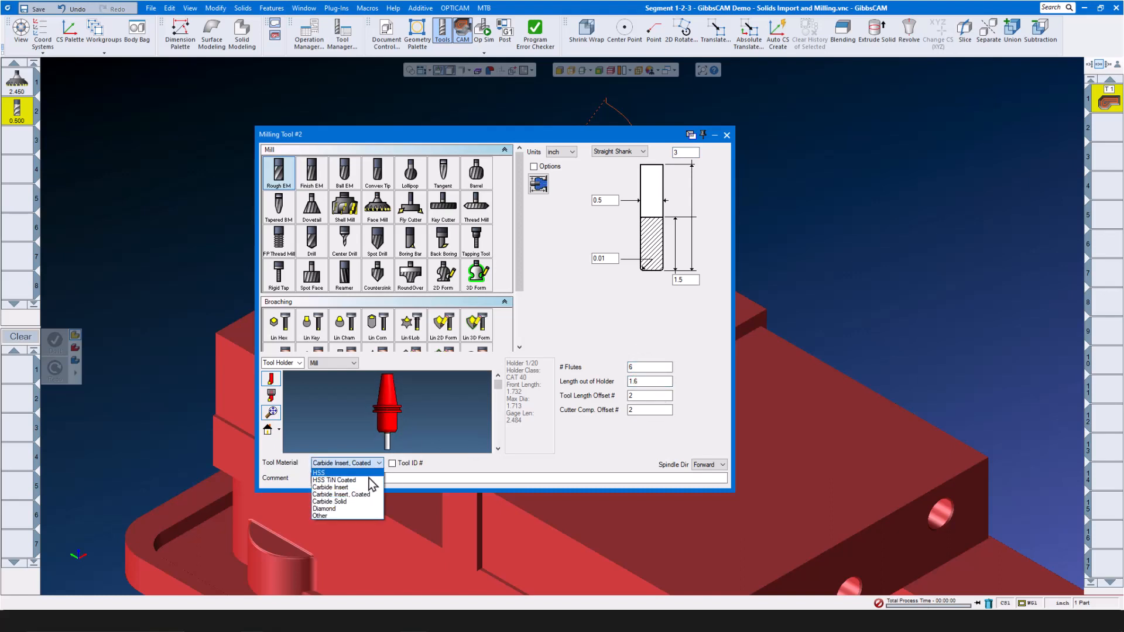
{"action": "left_click", "coordinate": [354, 502]}
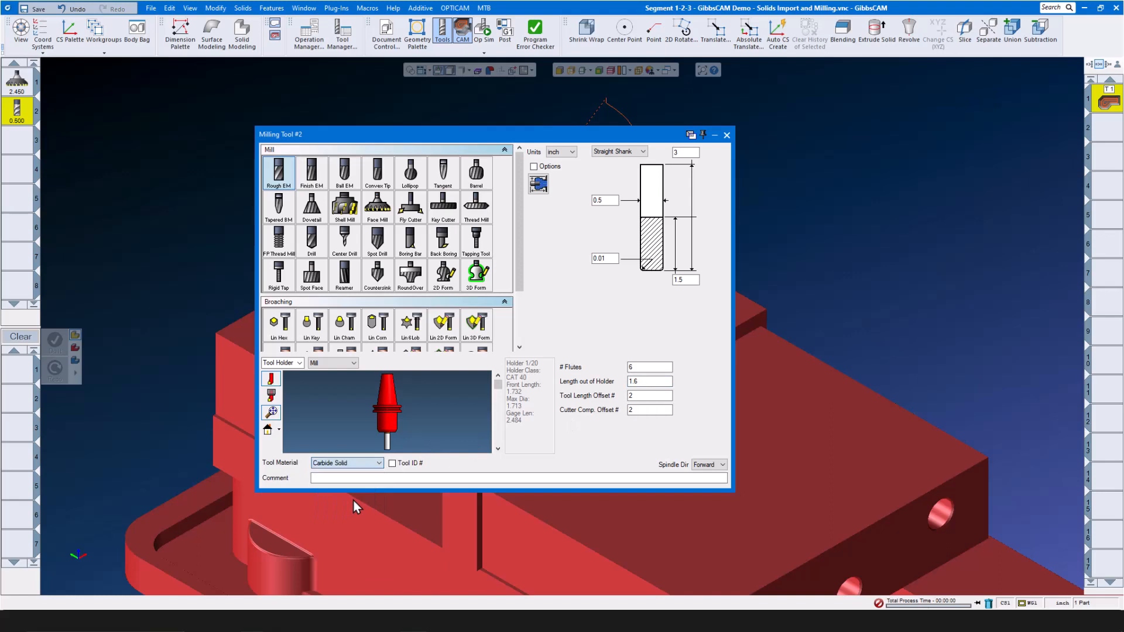
{"action": "left_click", "coordinate": [355, 363]}
{"action": "left_click", "coordinate": [331, 422]}
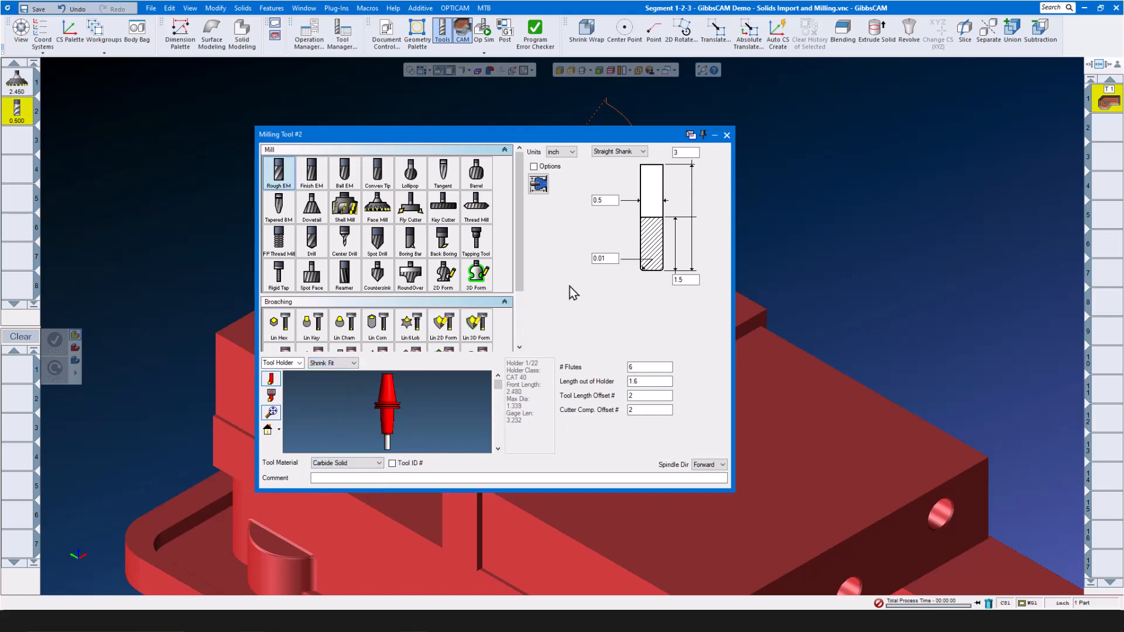
{"action": "left_click", "coordinate": [726, 135]}
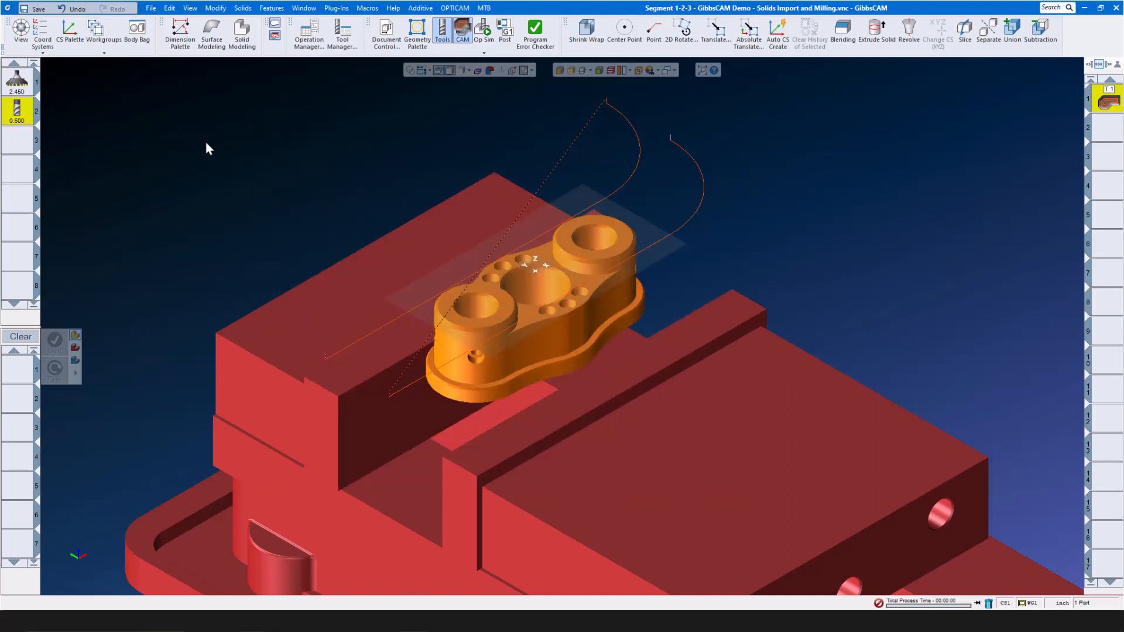
- Create a VoluMill process with the 0.5 rough end mill and open its Technology Expert
{"action": "left_click_drag", "start_coordinate": [17, 111], "coordinate": [26, 372]}
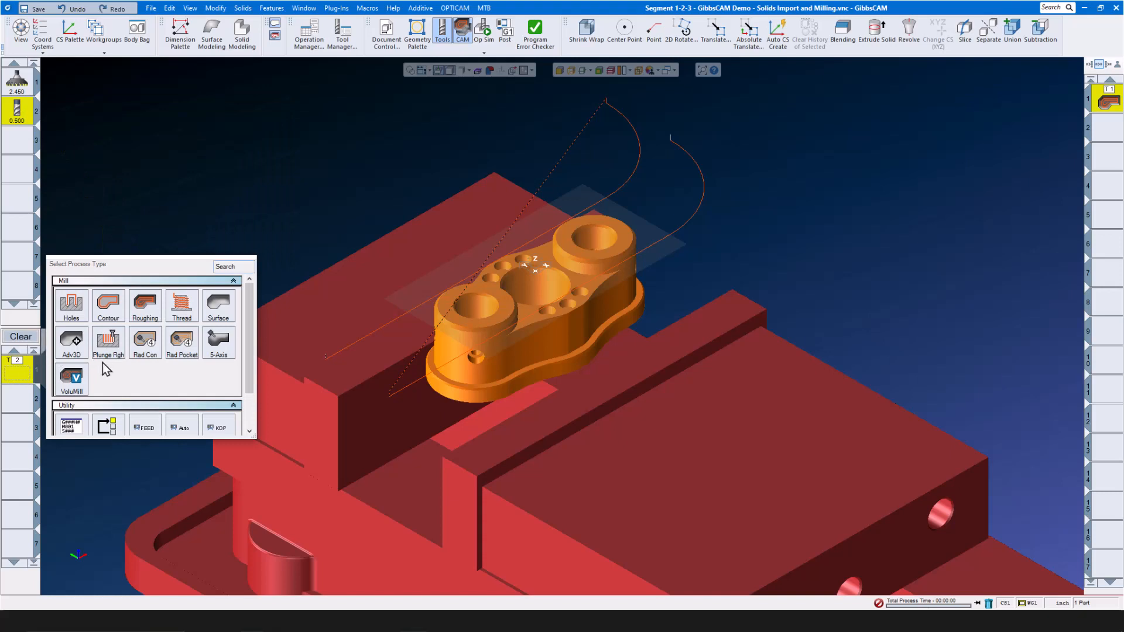
{"action": "left_click", "coordinate": [77, 379]}
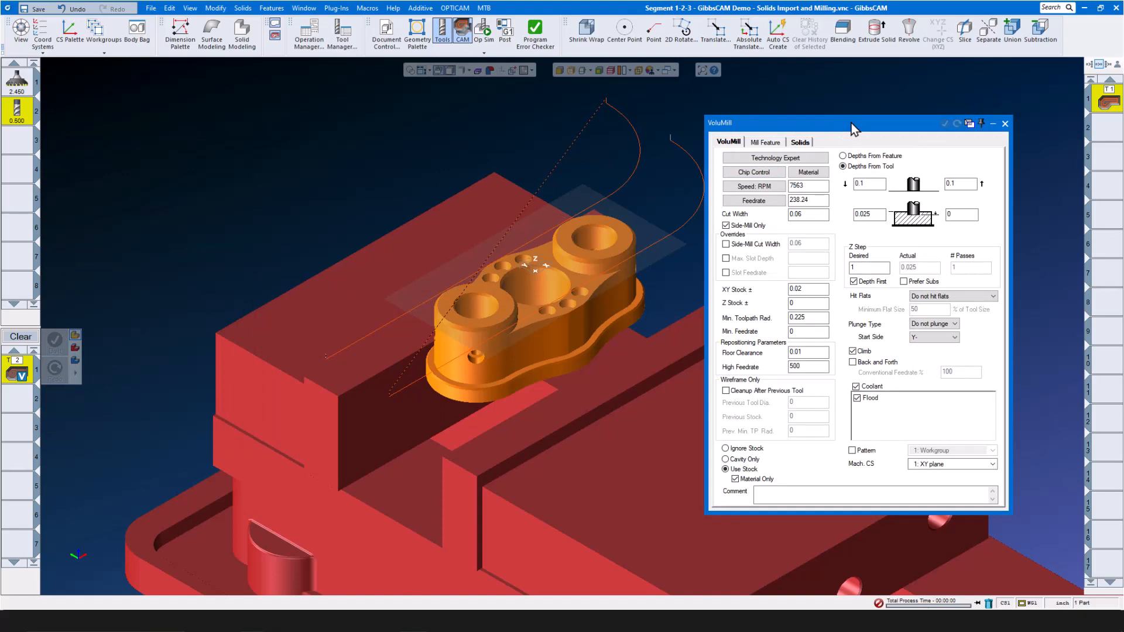
{"action": "left_click", "coordinate": [774, 161]}
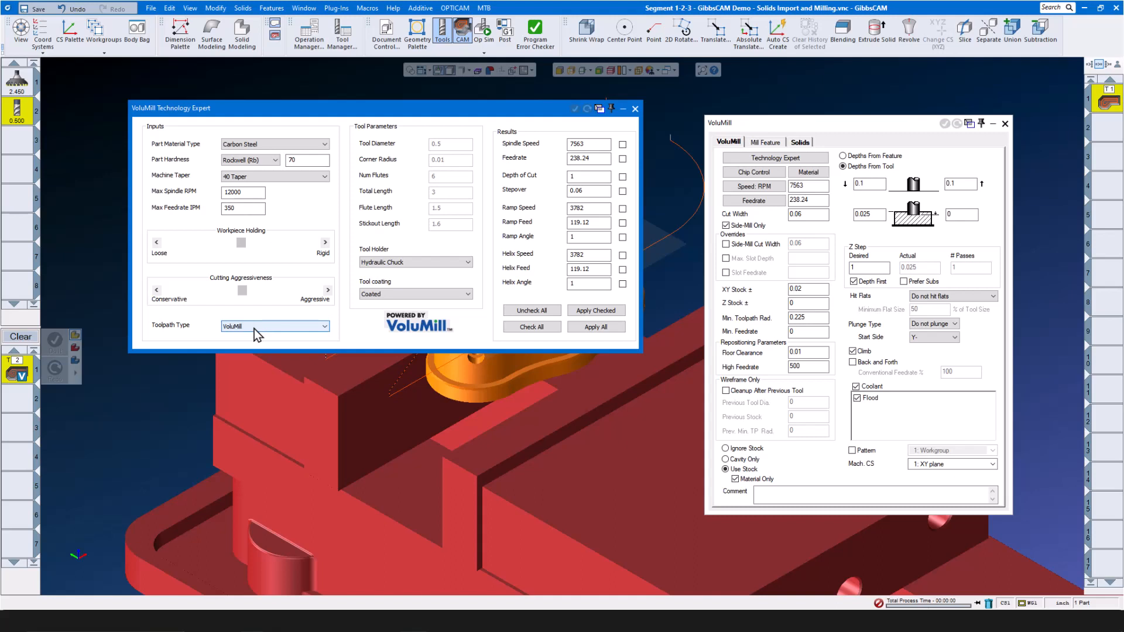
- Set the Technology Expert's tool holder to Shrink Fit, apply all recommended cutting values to the VoluMill process and close the expert
{"action": "left_click", "coordinate": [455, 261]}
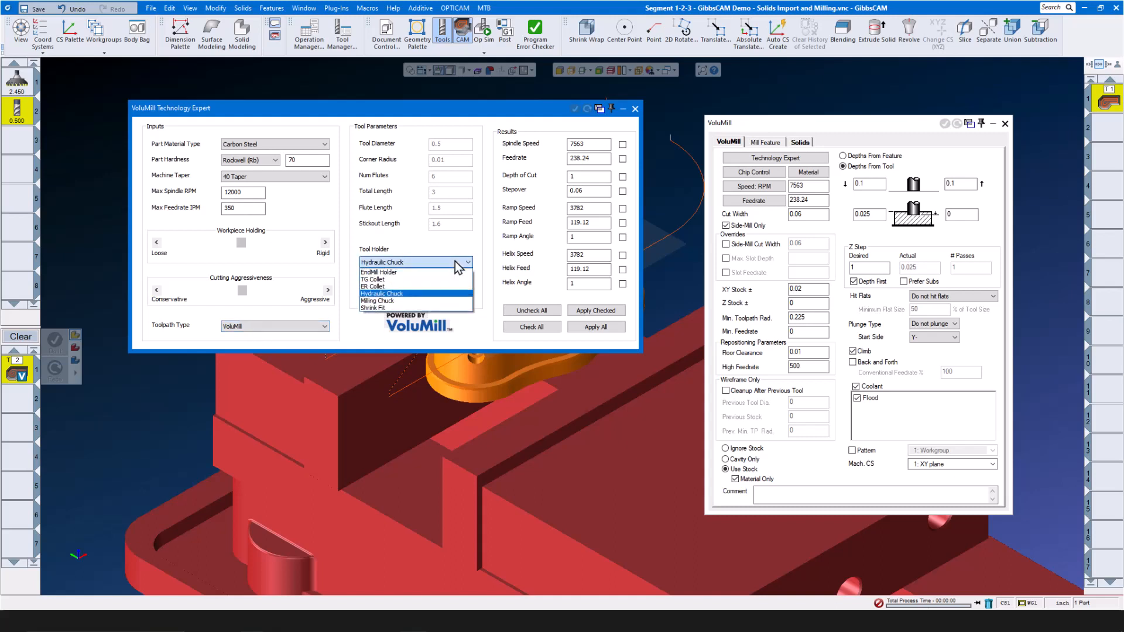
{"action": "left_click", "coordinate": [424, 306]}
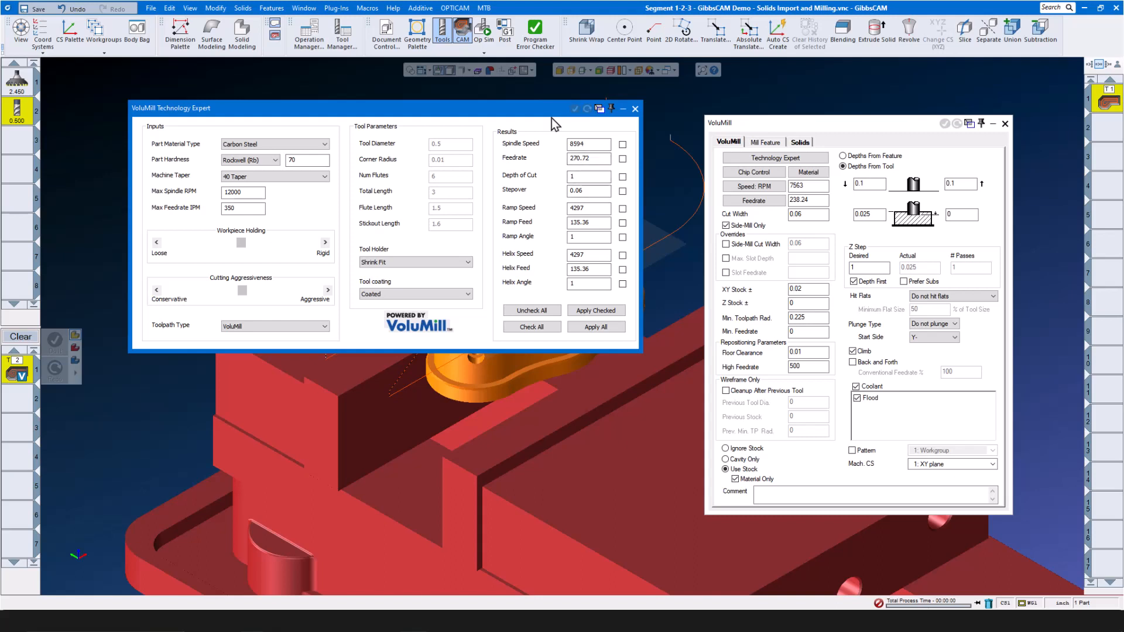
{"action": "left_click", "coordinate": [608, 332]}
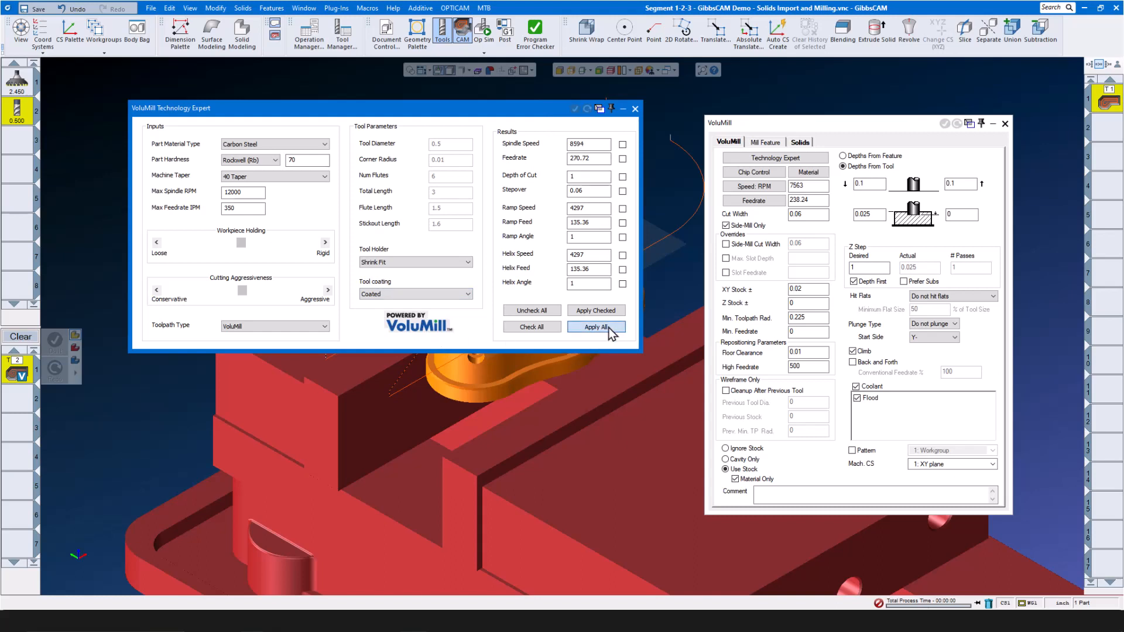
{"action": "left_click", "coordinate": [635, 109]}
- Set the VoluMill top surface to 0 and the final depth to -1.28, keeping the plunge type at Do not plunge
{"action": "double_click", "coordinate": [808, 288]}
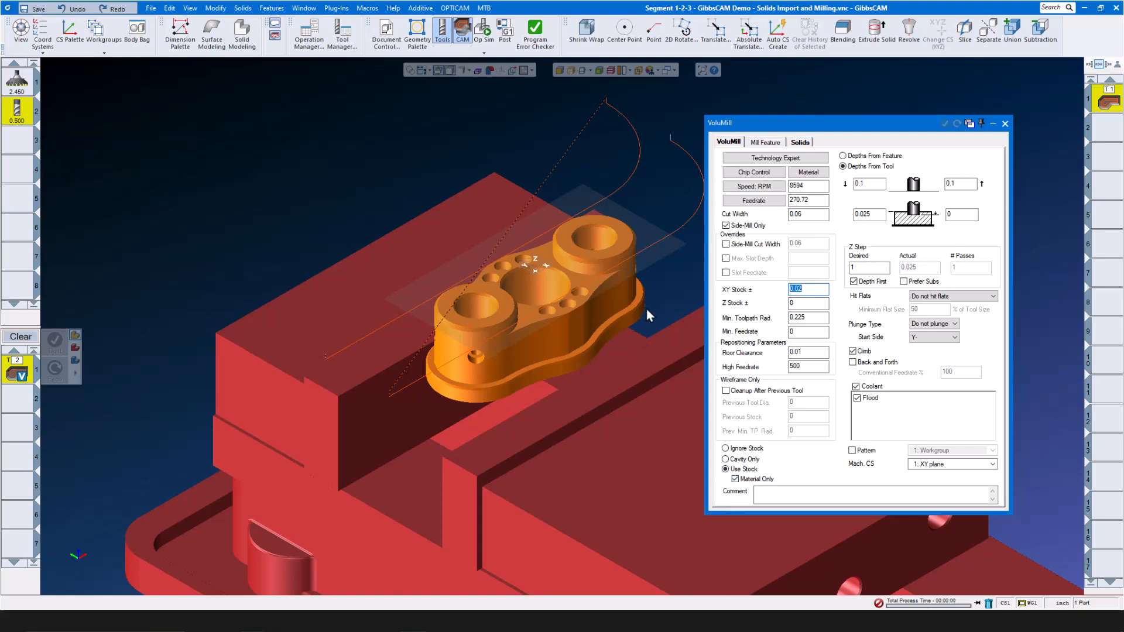
{"action": "left_click", "coordinate": [876, 215]}
{"action": "type", "text": "0"}
{"action": "left_click", "coordinate": [971, 215]}
{"action": "type", "text": "-1.28"}
{"action": "left_click", "coordinate": [954, 324]}
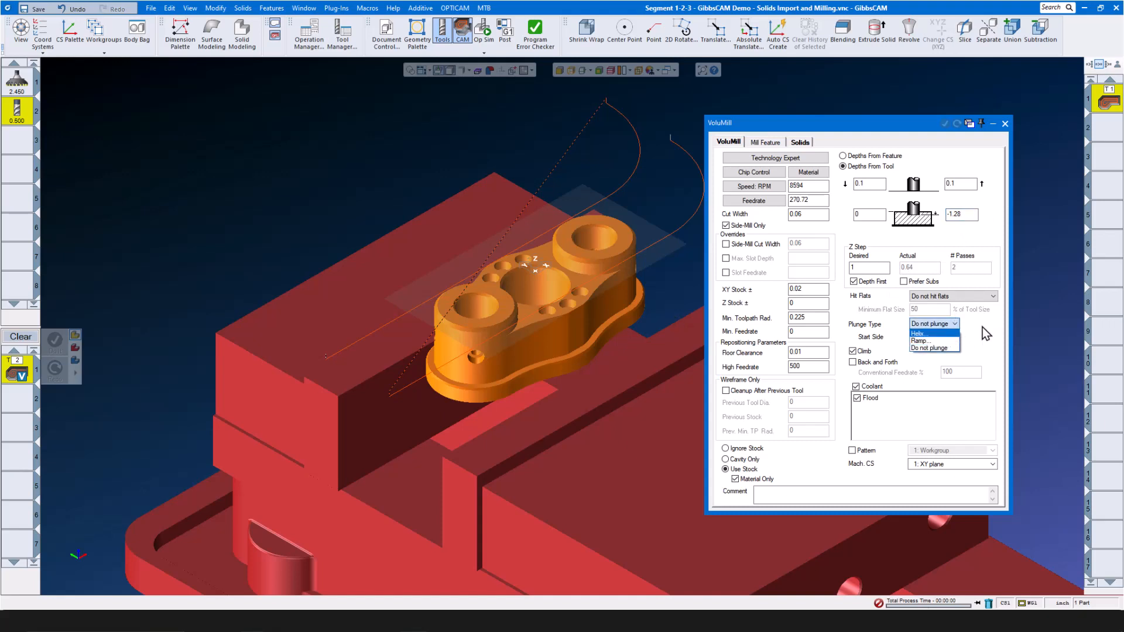
{"action": "left_click", "coordinate": [937, 348]}
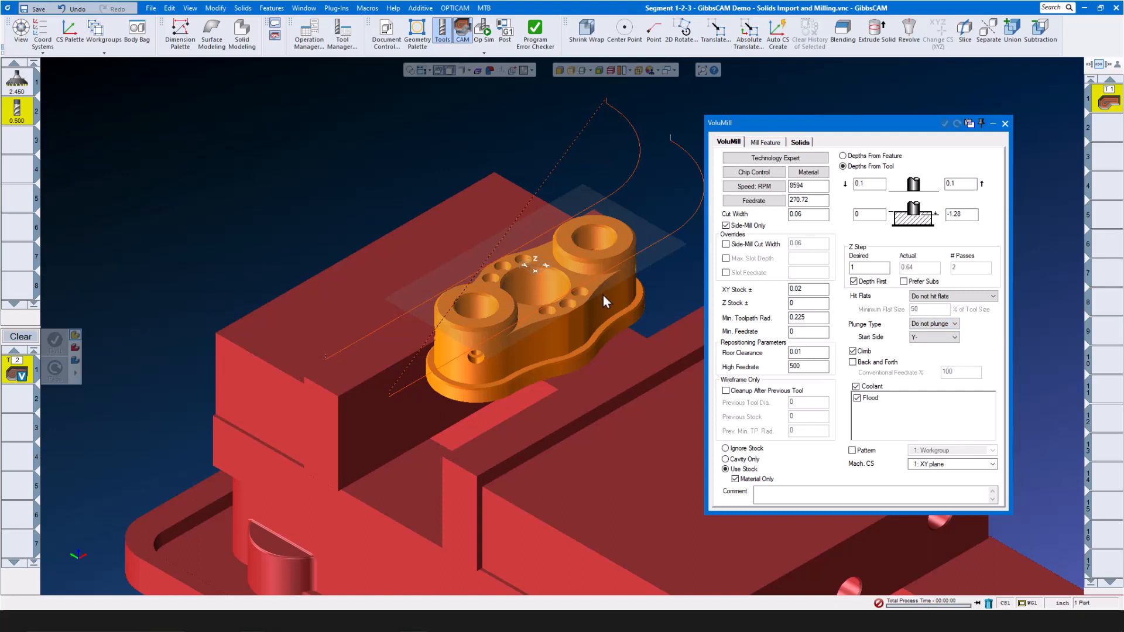
- Generate the VoluMill roughing toolpath around the orange flange part and inspect it up close
{"action": "left_click", "coordinate": [602, 314]}
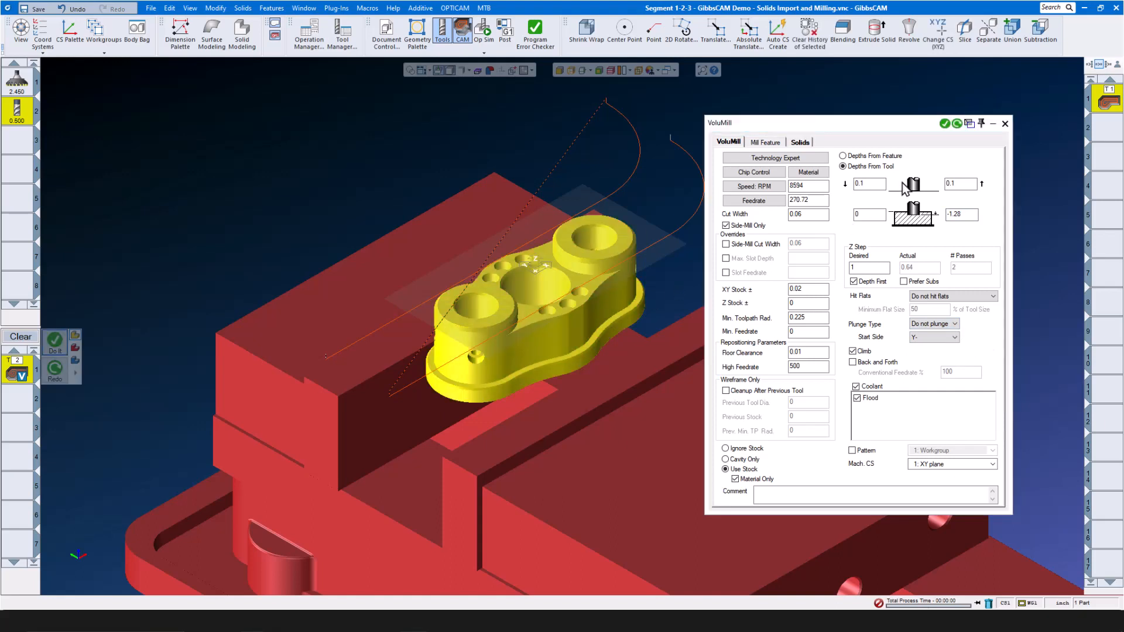
{"action": "left_click", "coordinate": [944, 123]}
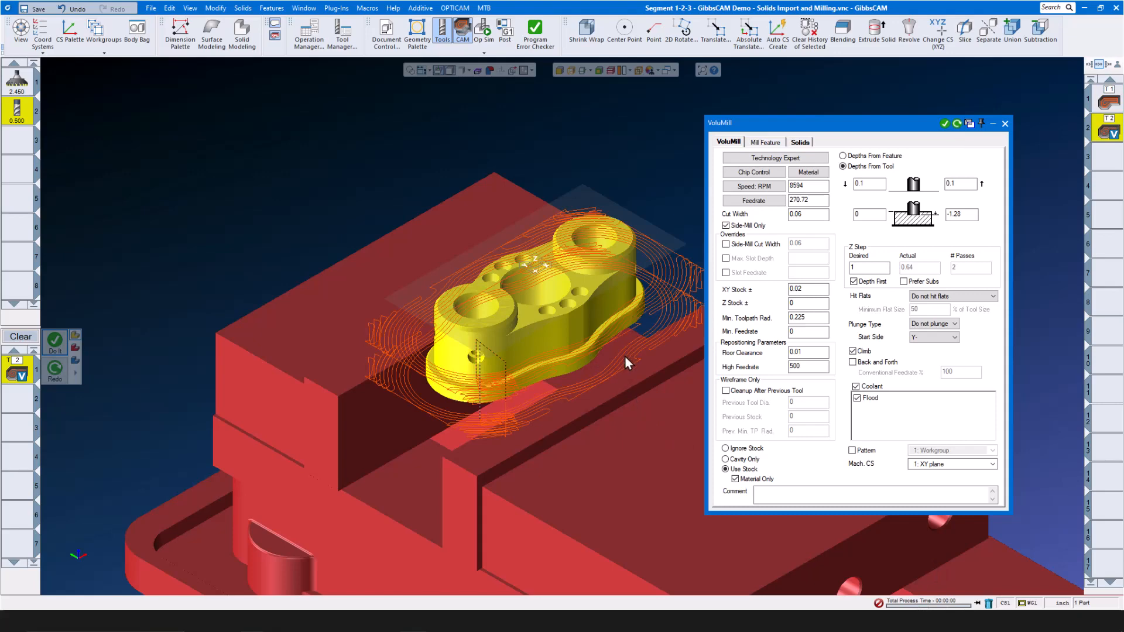
{"action": "scroll", "coordinate": [599, 336], "scroll_direction": "up", "scroll_amount": 5}
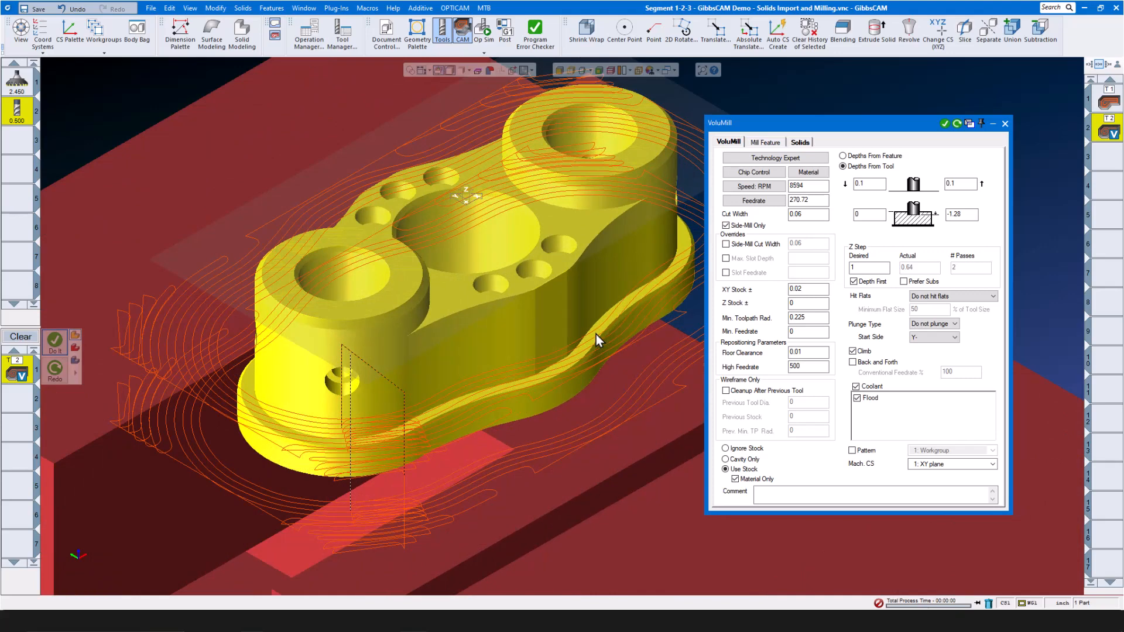
- Set the final depth to -1 by picking the upper face of the part's base flange, and generate a second VoluMill operation
{"action": "double_click", "coordinate": [971, 214]}
{"action": "mouse_move", "coordinate": [21, 119]}
{"action": "scroll", "coordinate": [609, 313], "scroll_direction": "up", "scroll_amount": 3}
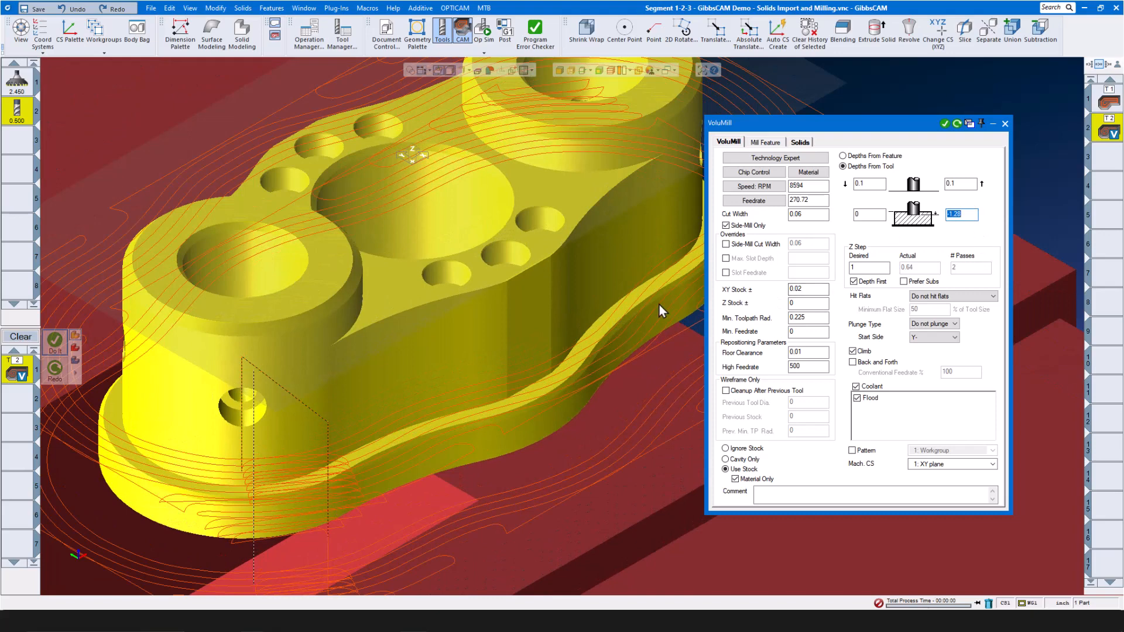
{"action": "left_click", "coordinate": [613, 315], "text": "alt"}
{"action": "scroll", "coordinate": [511, 307], "scroll_direction": "down", "scroll_amount": 1}
{"action": "scroll", "coordinate": [510, 306], "scroll_direction": "down", "scroll_amount": 2}
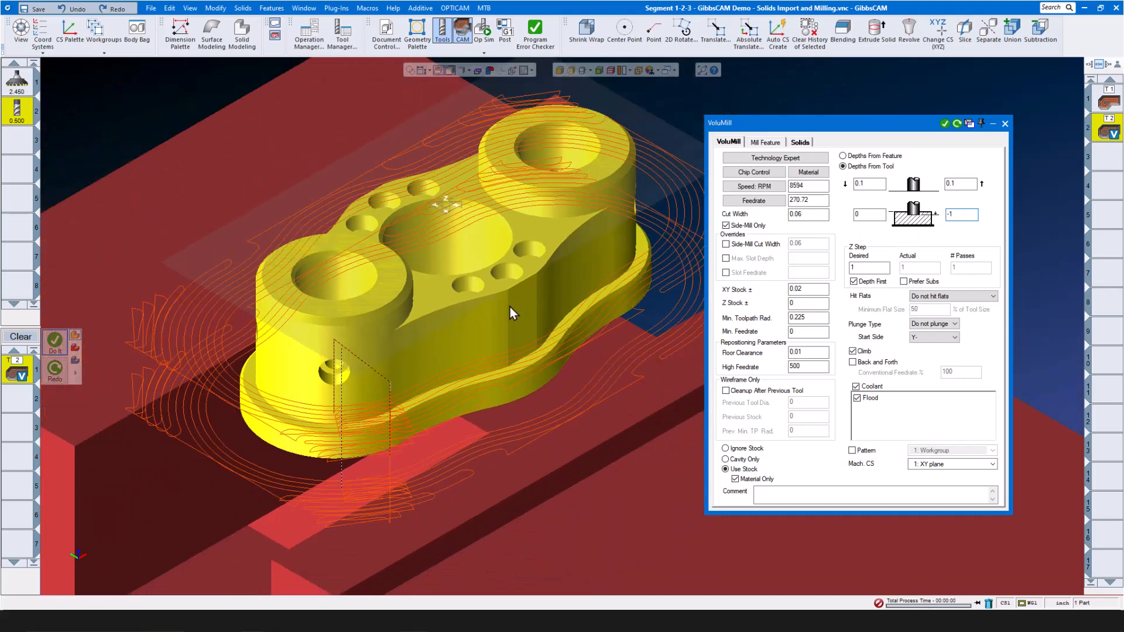
{"action": "left_click", "coordinate": [945, 124]}
{"action": "scroll", "coordinate": [484, 336], "scroll_direction": "down", "scroll_amount": 3}
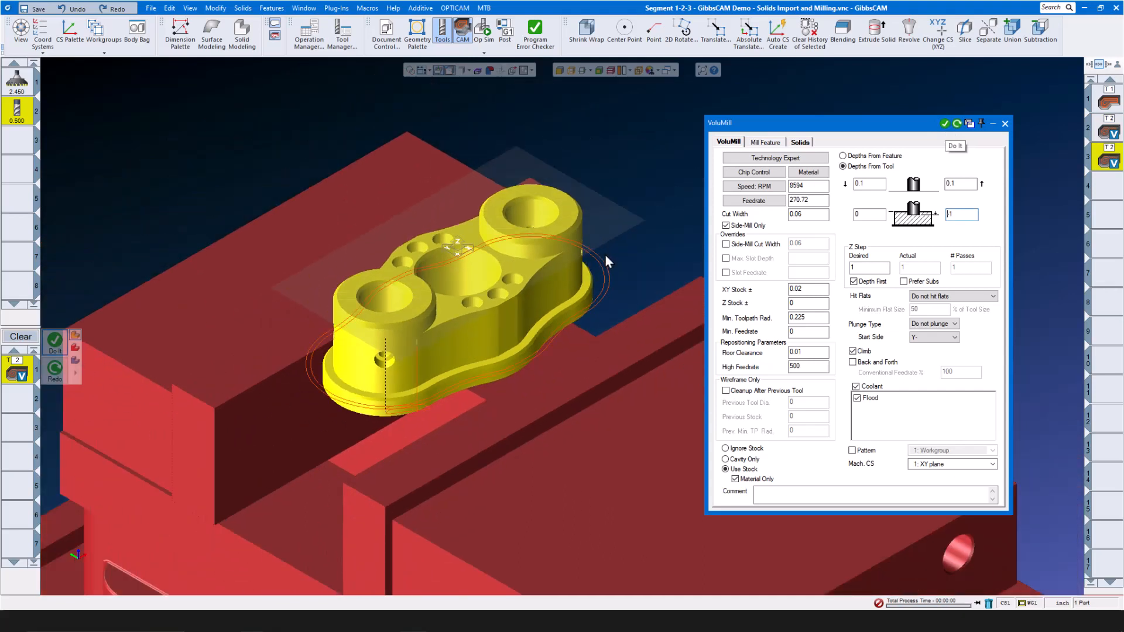
- Set the VoluMill final depth to -0.25 and generate a third roughing operation across the top between the two bosses
{"action": "double_click", "coordinate": [969, 213]}
{"action": "type", "text": "0.25"}
{"action": "type", "text": "-"}
{"action": "left_click", "coordinate": [944, 124]}
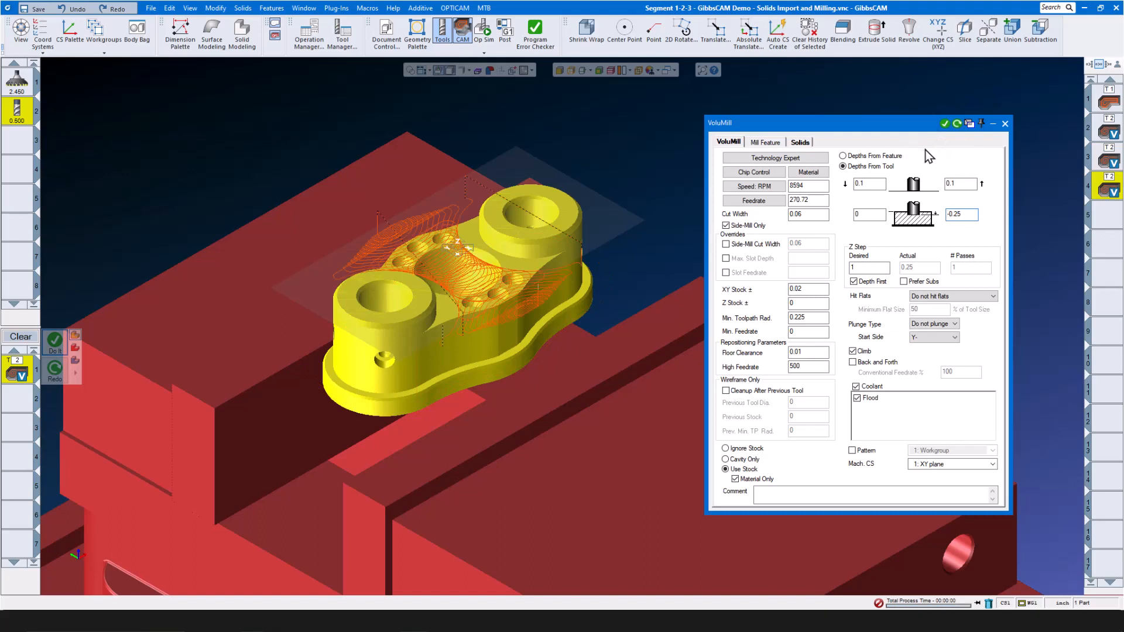
- Close the VoluMill settings, clear the process list and load the saved process file 625 Drill.prc2
{"action": "left_click", "coordinate": [1004, 123]}
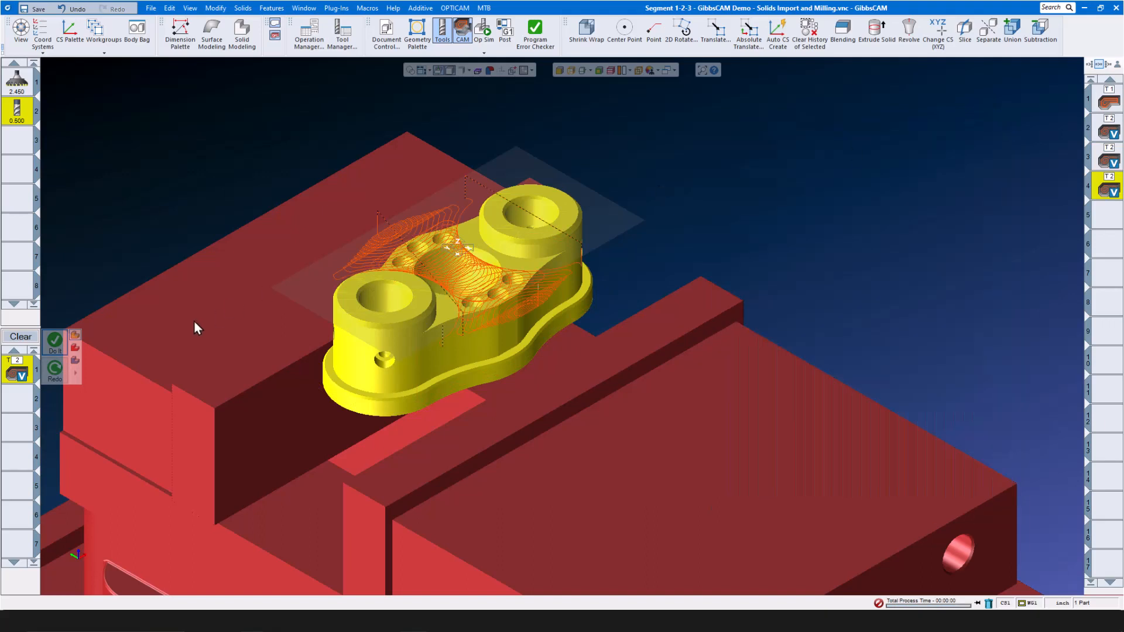
{"action": "left_click", "coordinate": [21, 338]}
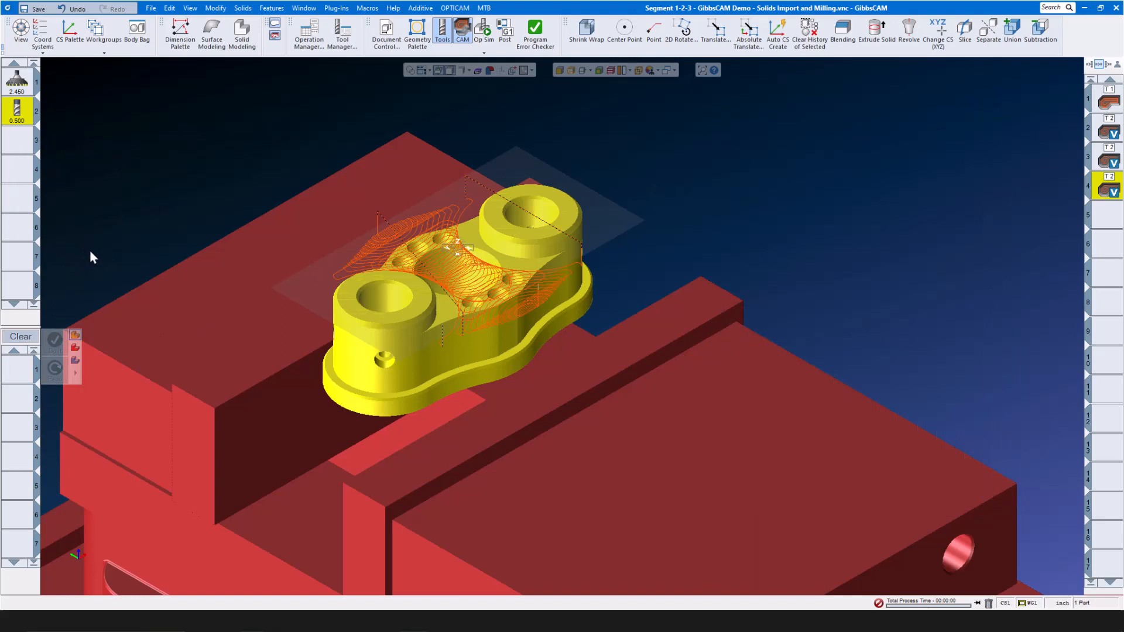
{"action": "right_click", "coordinate": [18, 371]}
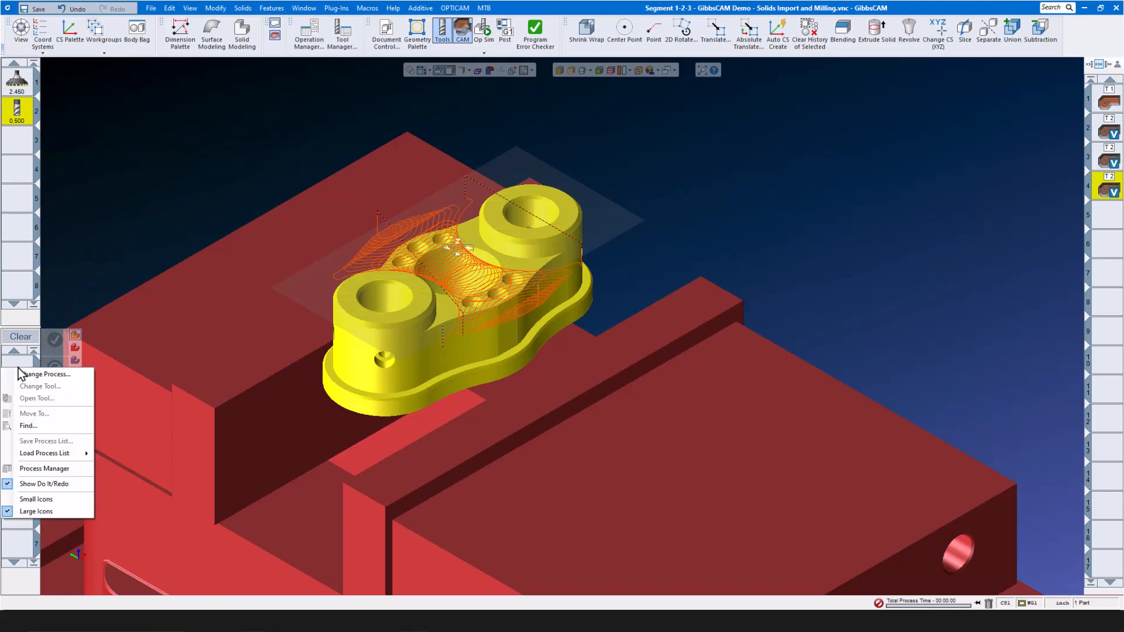
{"action": "mouse_move", "coordinate": [44, 453]}
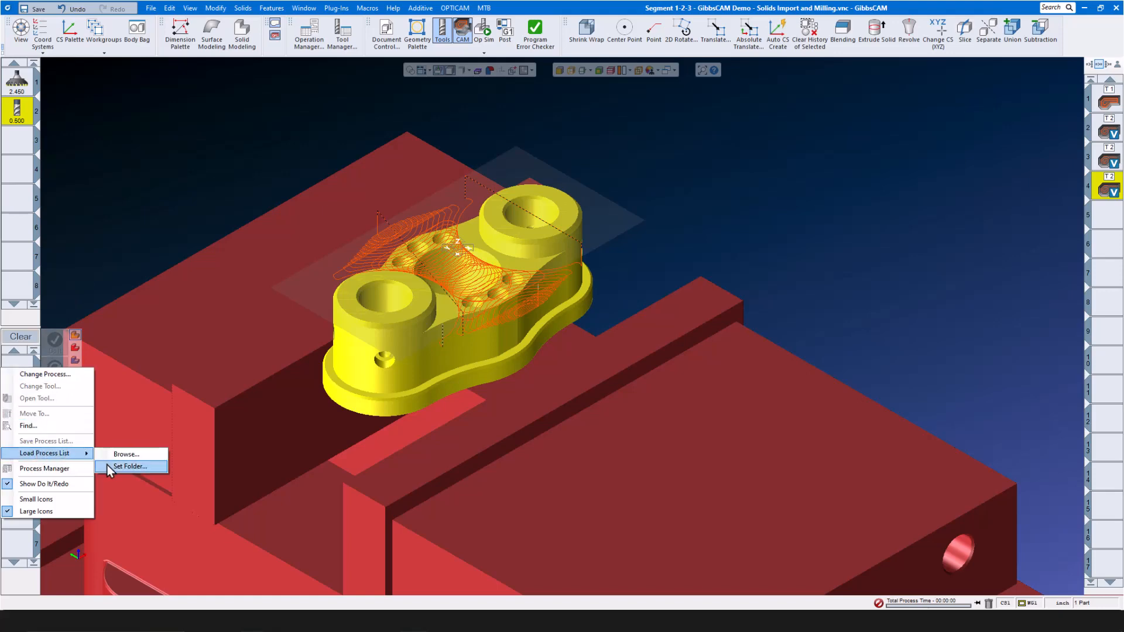
{"action": "left_click", "coordinate": [123, 454]}
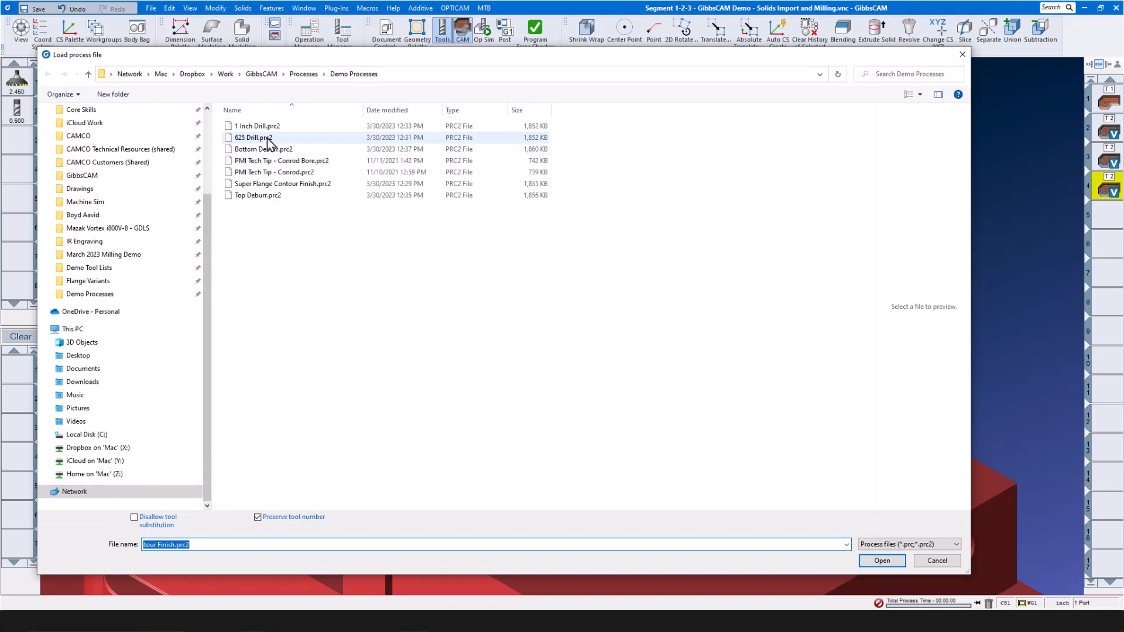
{"action": "left_click", "coordinate": [267, 138]}
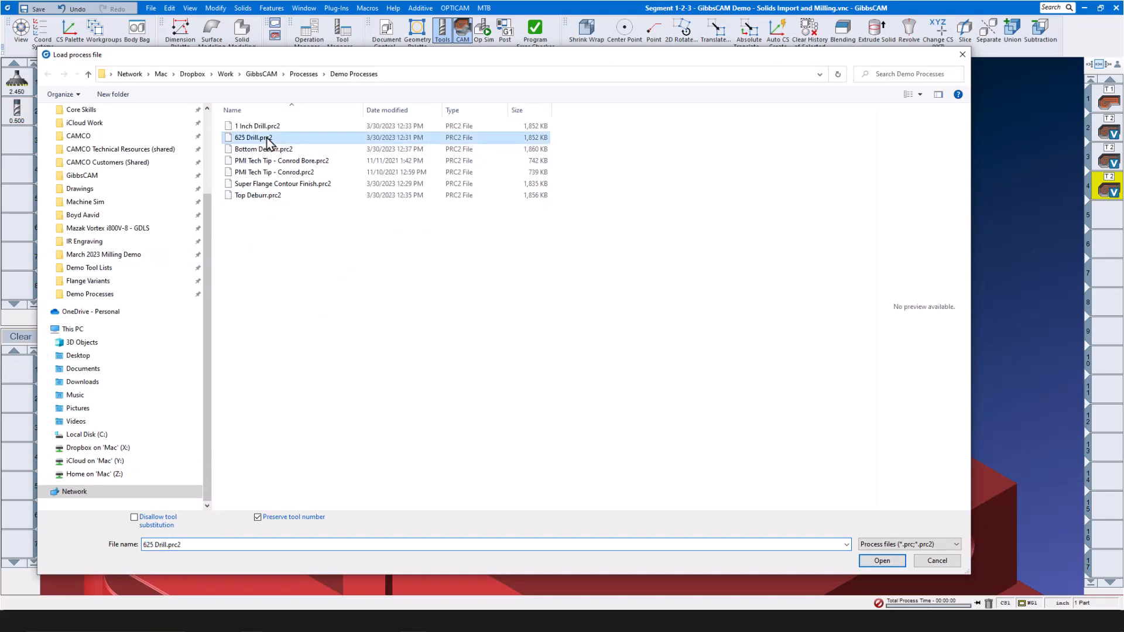
{"action": "left_click", "coordinate": [872, 563]}
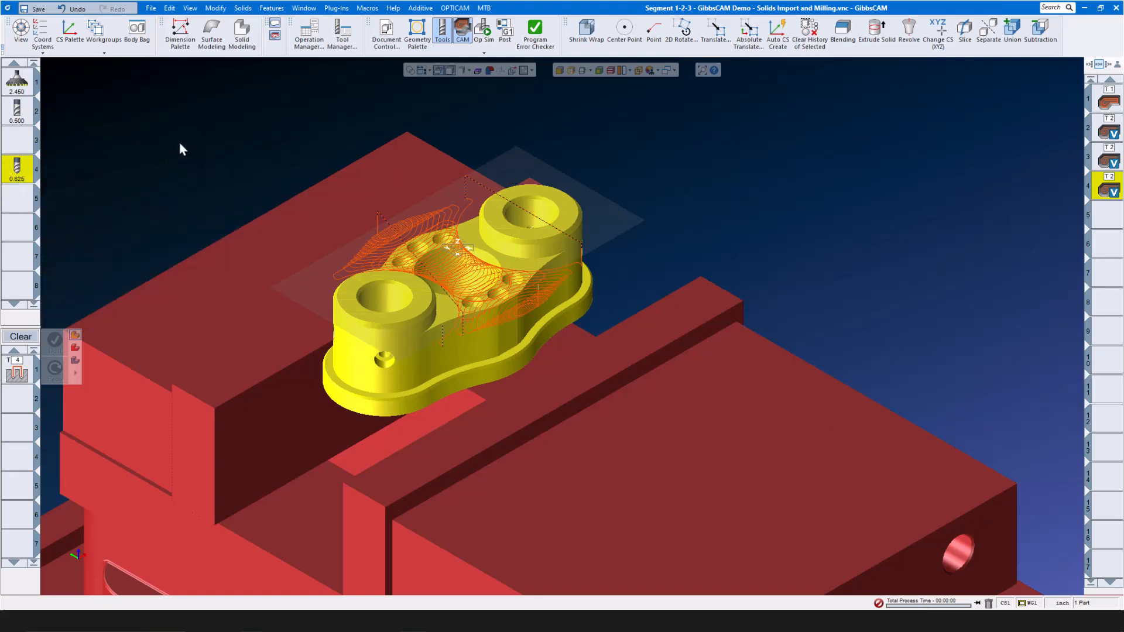
- Recognize the part's holes with automatic feature recognition in the Hole Manager, auto-group them and close the manager
{"action": "left_click", "coordinate": [267, 13]}
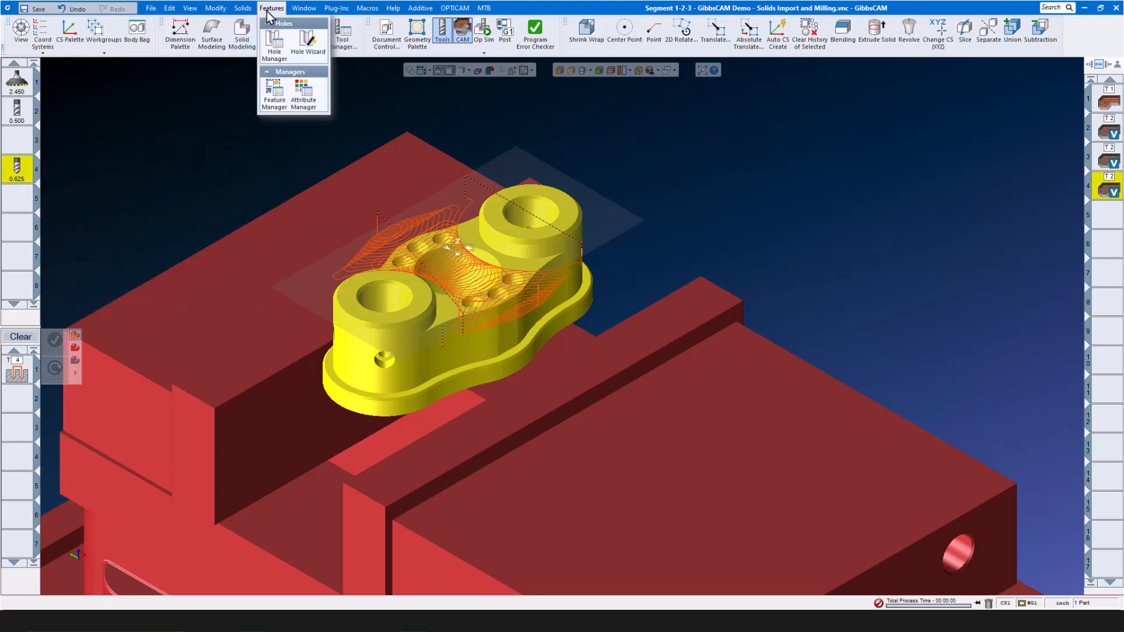
{"action": "left_click", "coordinate": [271, 50]}
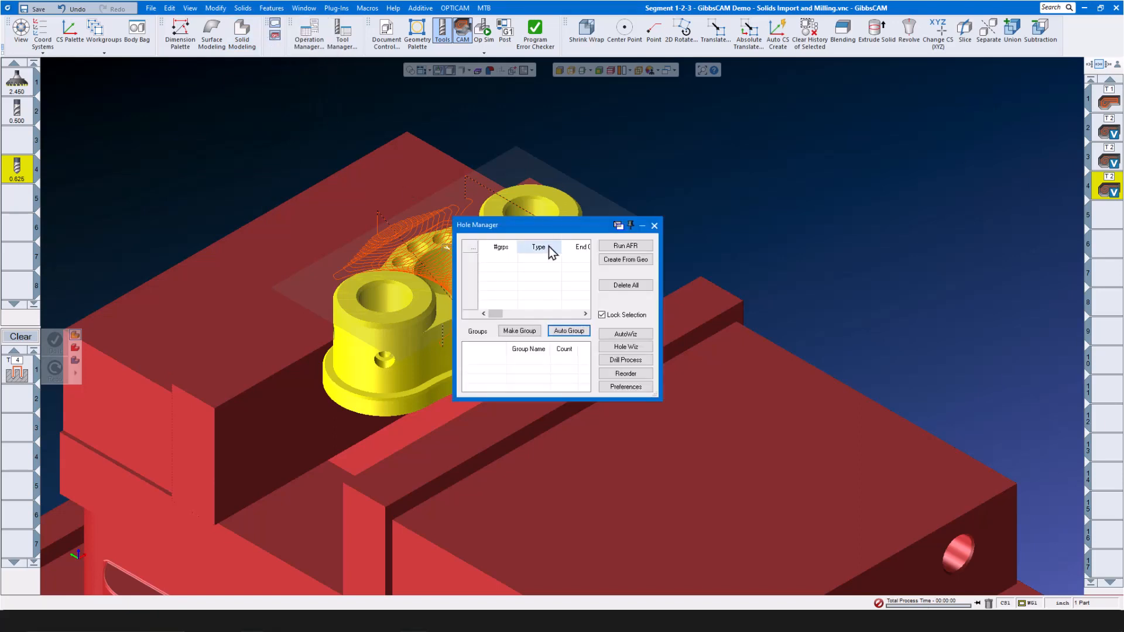
{"action": "left_click", "coordinate": [626, 246]}
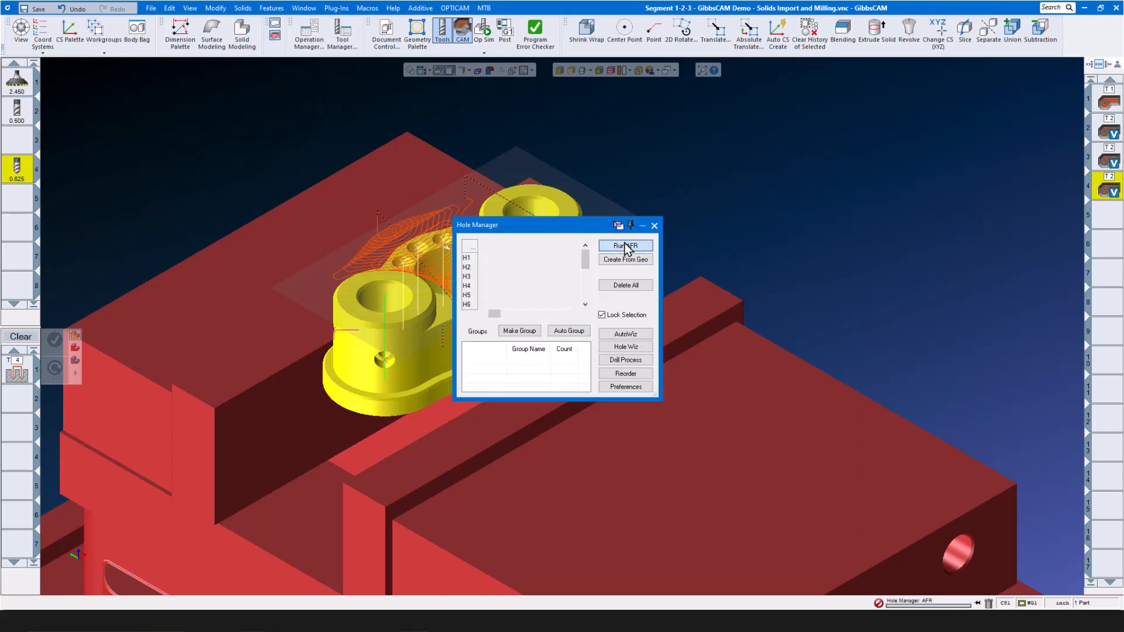
{"action": "left_click", "coordinate": [575, 332]}
{"action": "left_click", "coordinate": [654, 226]}
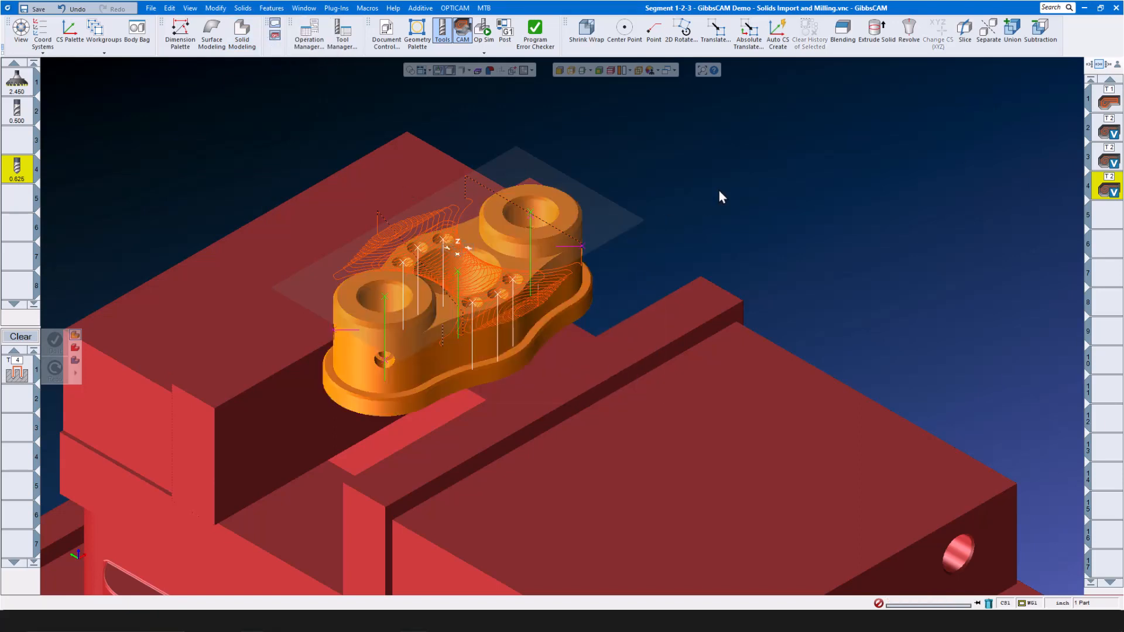
- Generate the drilling operation on the bores of both raised bosses and review its hole feature settings
{"action": "left_click", "coordinate": [532, 218]}
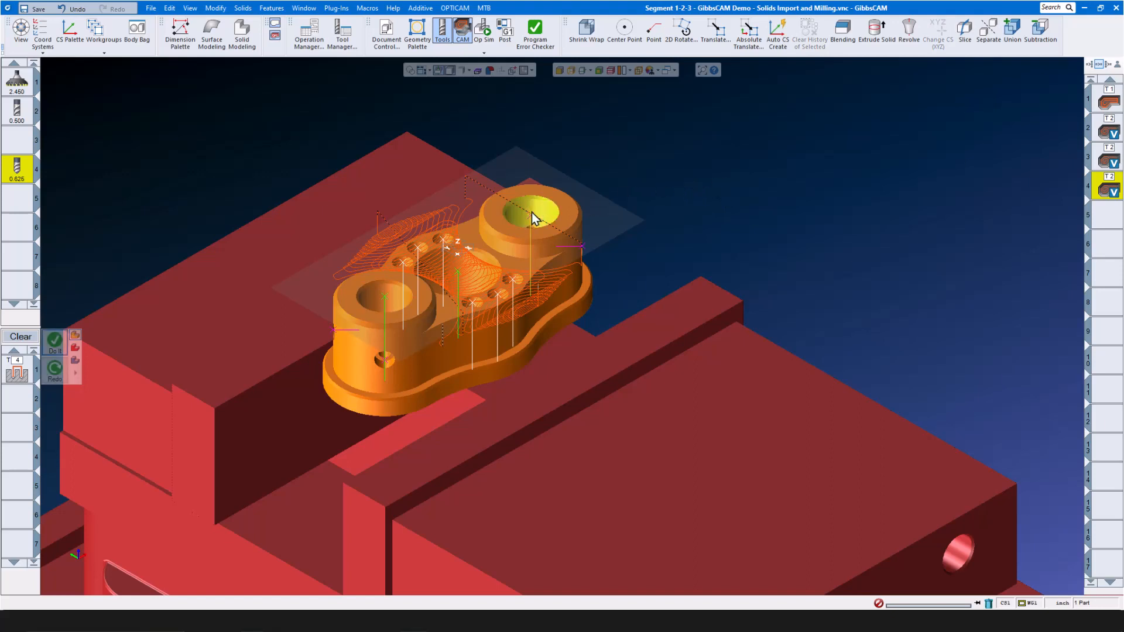
{"action": "left_click", "coordinate": [387, 304], "text": "shift"}
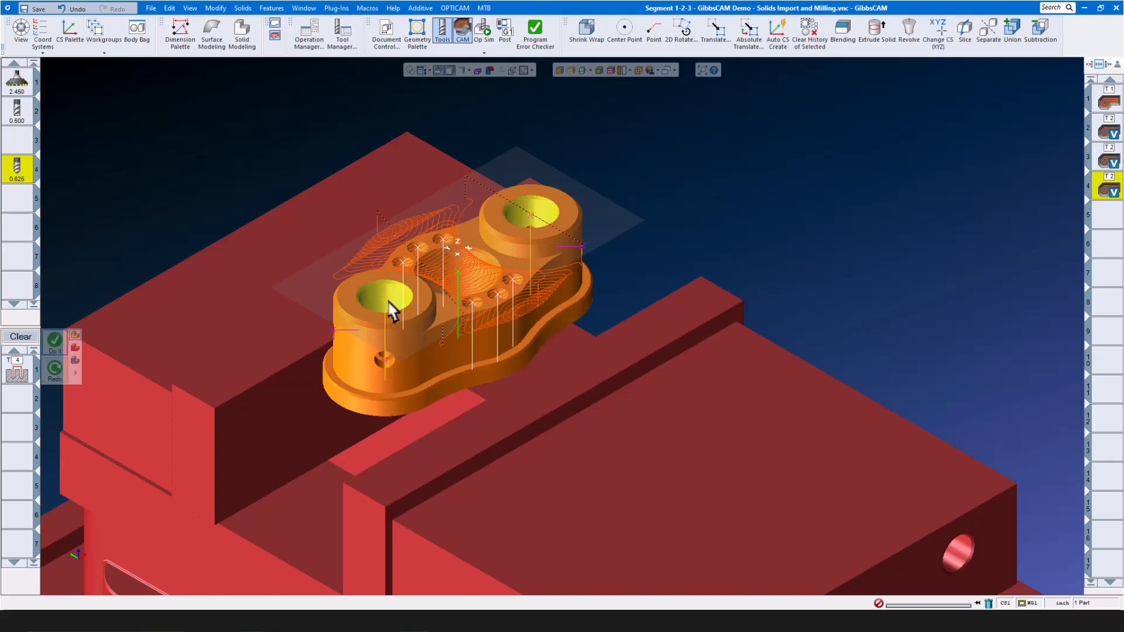
{"action": "left_click", "coordinate": [54, 340]}
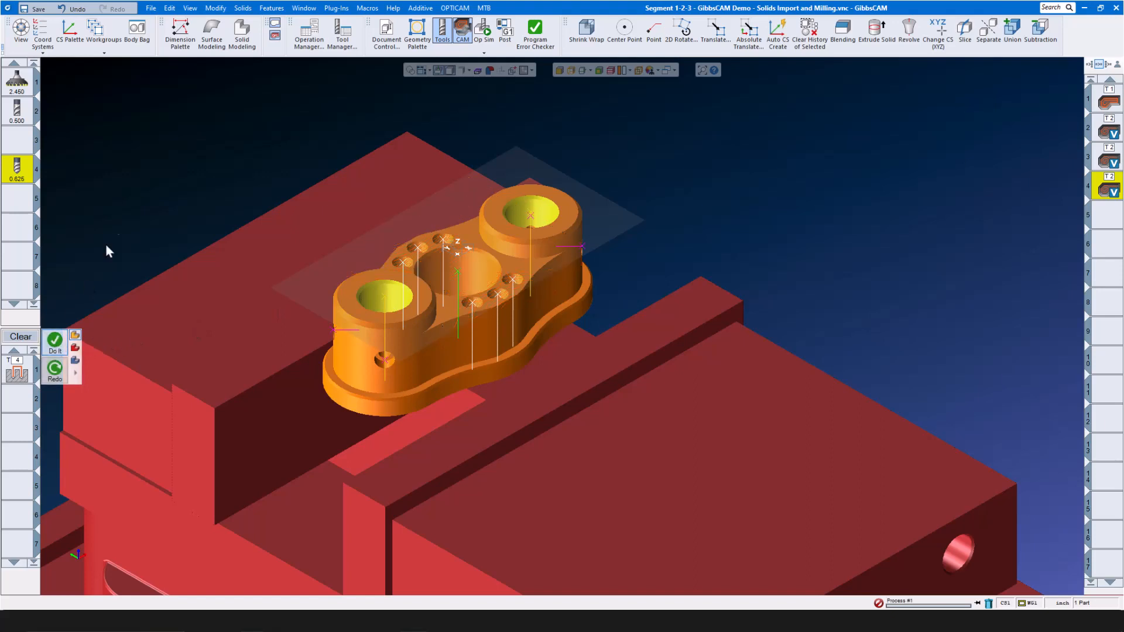
{"action": "double_click", "coordinate": [25, 369]}
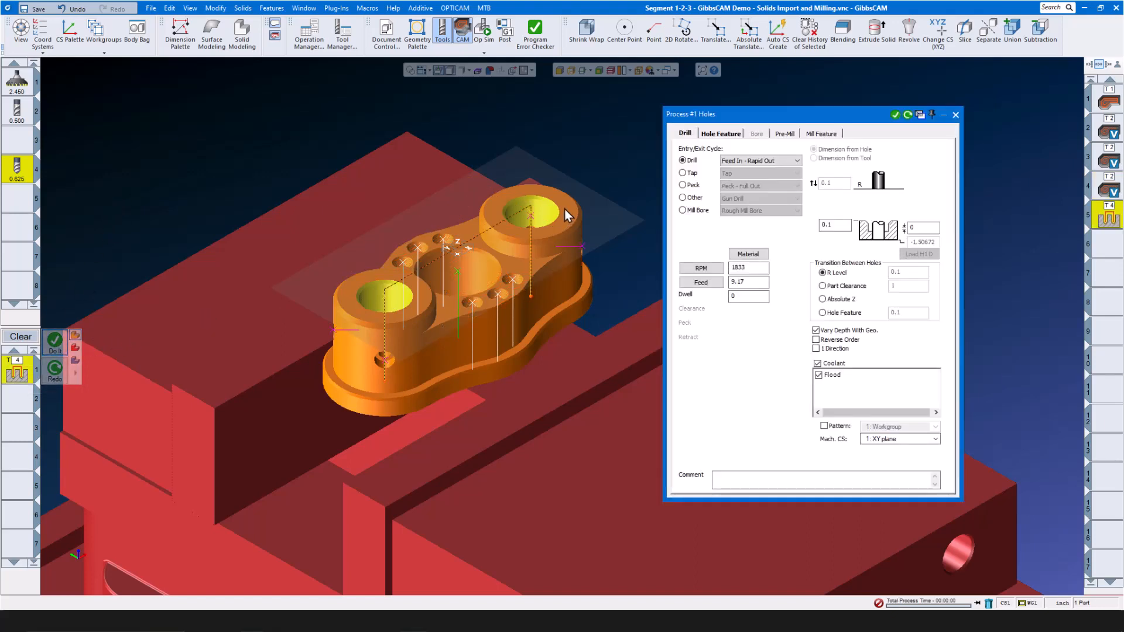
{"action": "left_click", "coordinate": [719, 135]}
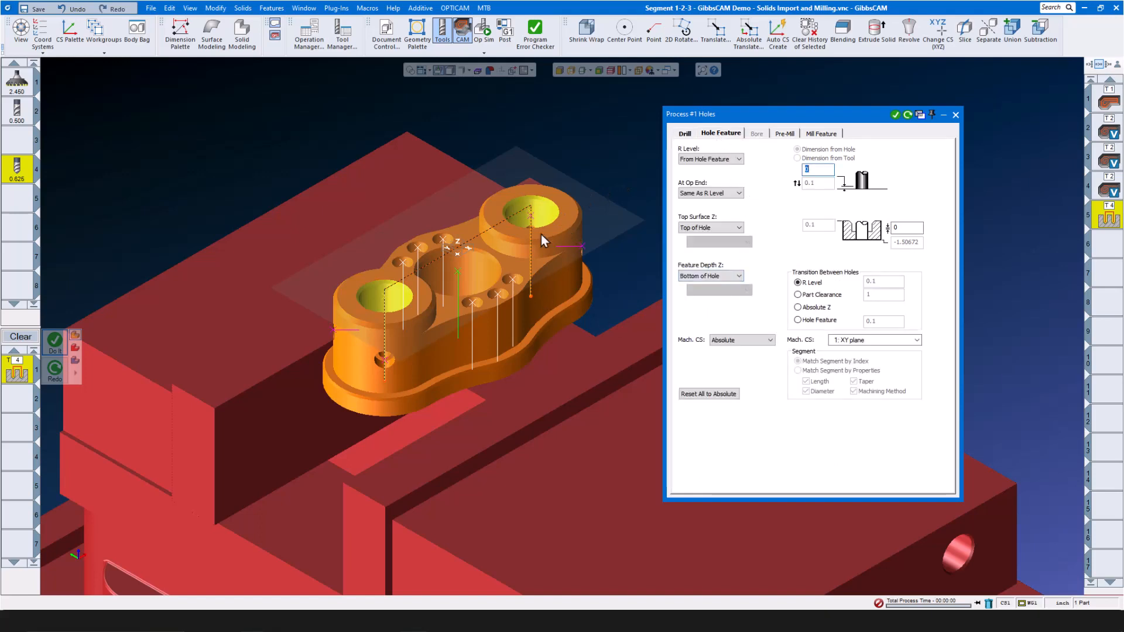
{"action": "left_click", "coordinate": [955, 115]}
- Clear the process list and load the saved process file 1 Inch Drill.prc2
{"action": "left_click", "coordinate": [21, 336]}
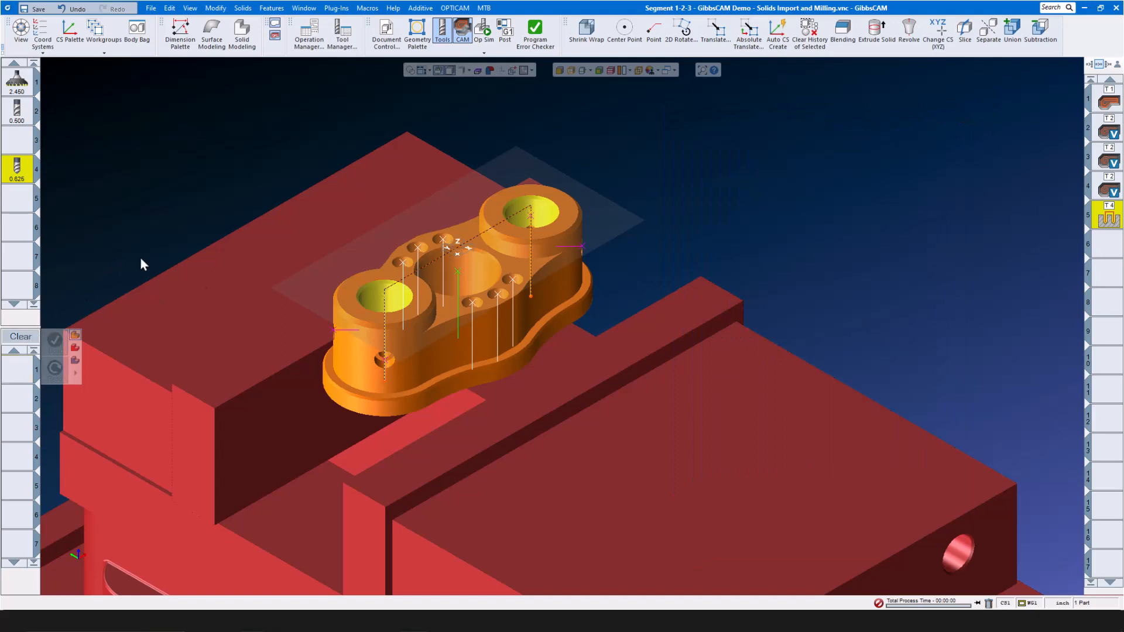
{"action": "right_click", "coordinate": [9, 376]}
{"action": "mouse_move", "coordinate": [47, 457]}
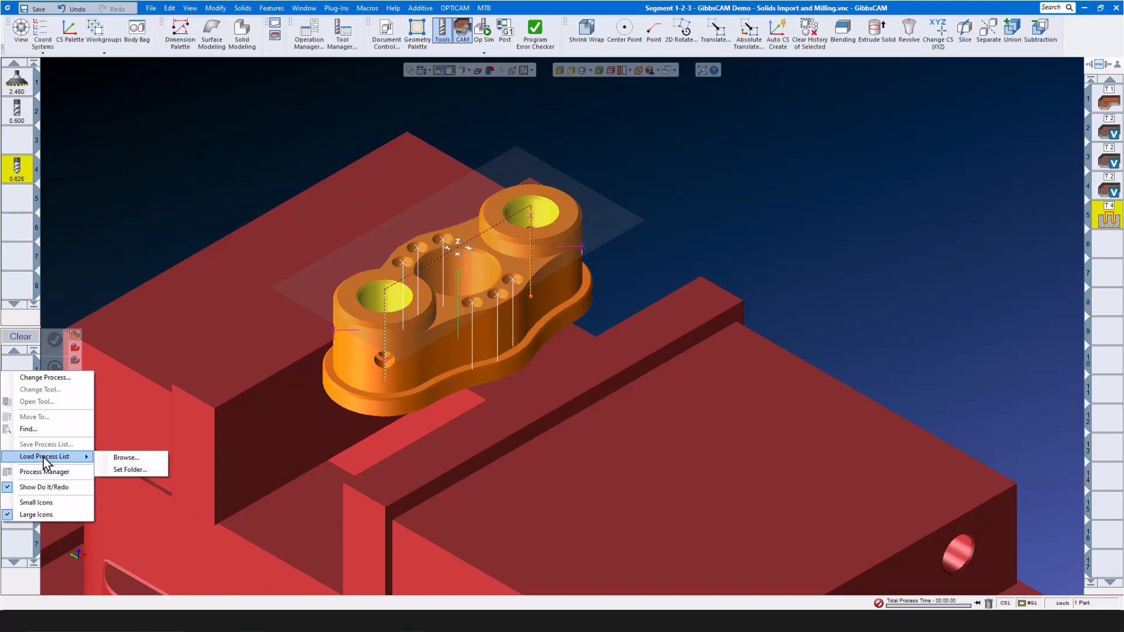
{"action": "left_click", "coordinate": [125, 457]}
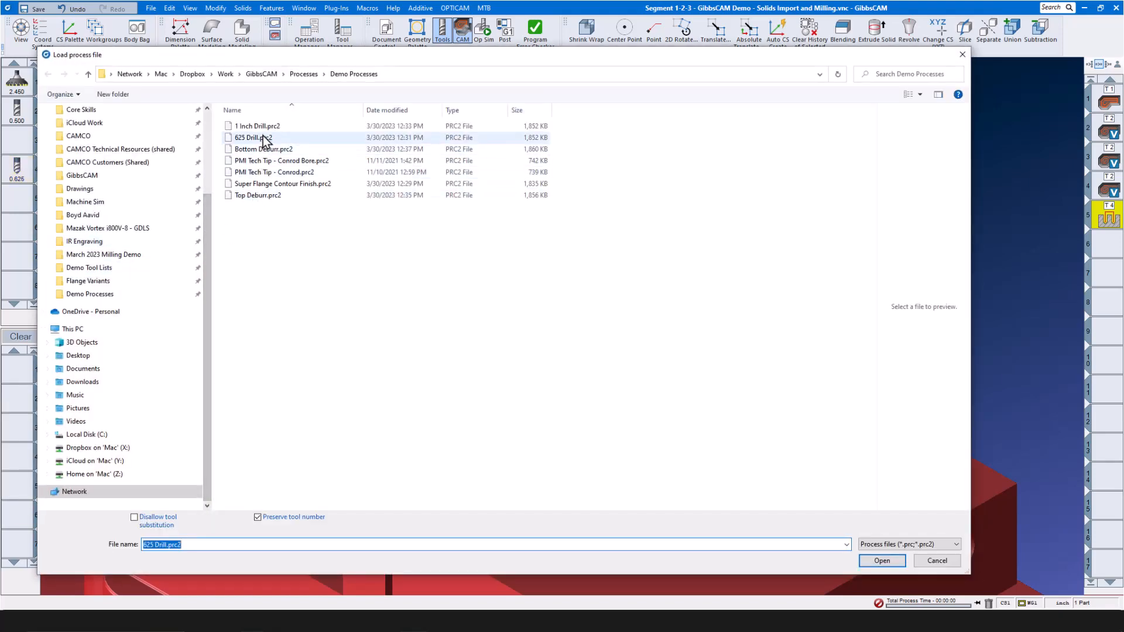
{"action": "left_click", "coordinate": [266, 127]}
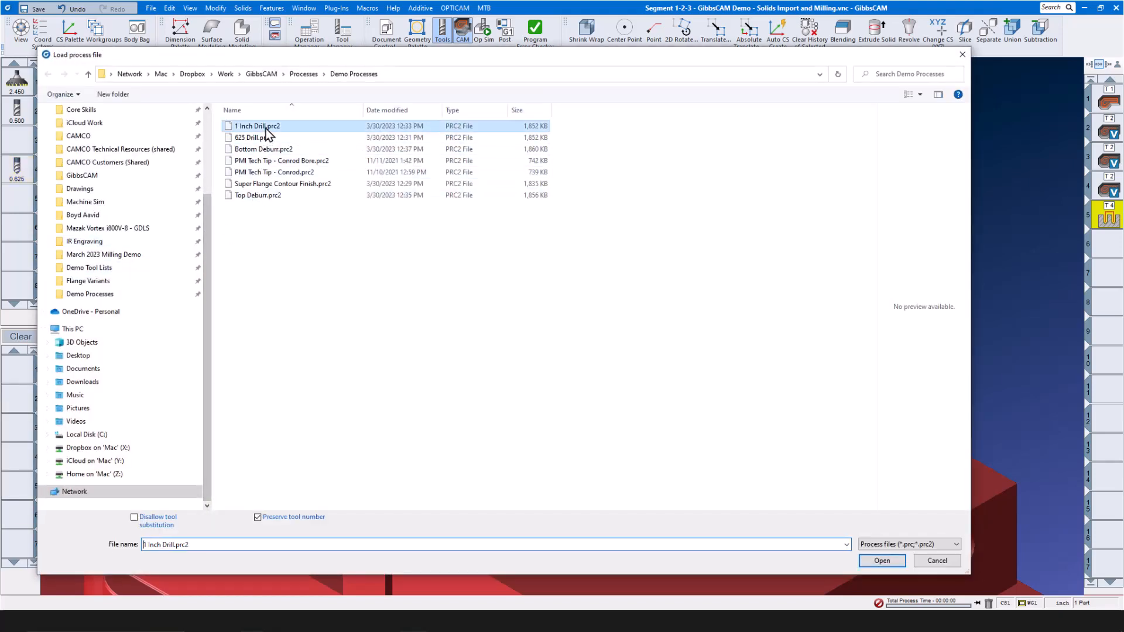
{"action": "left_click", "coordinate": [882, 561]}
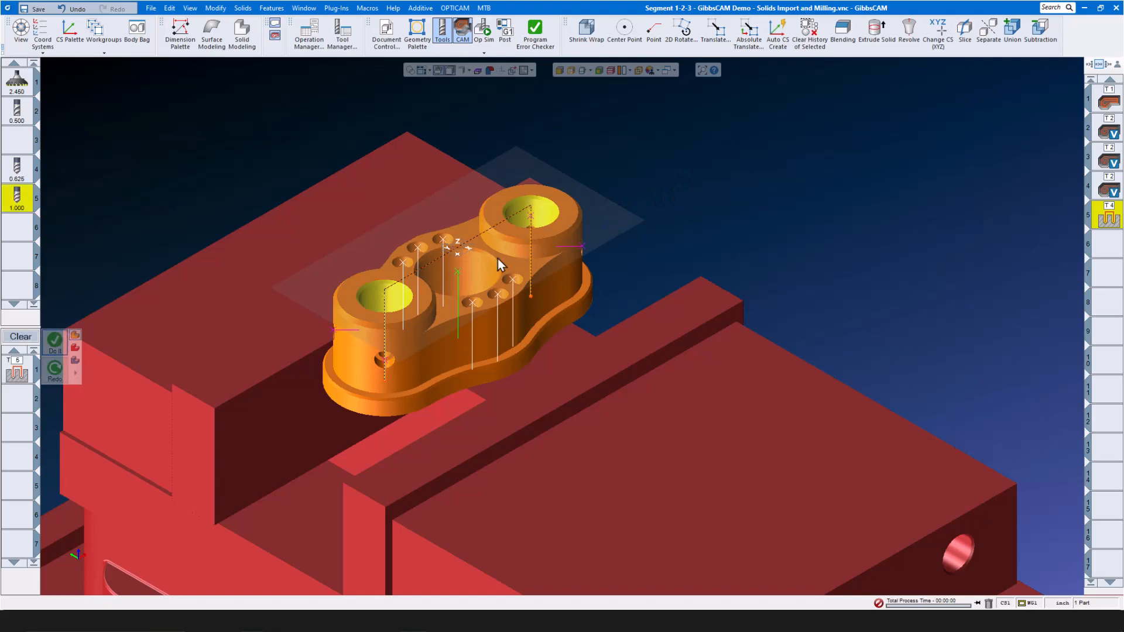
- Generate the 1-inch drilling operation on the large central bore and clear the process list
{"action": "left_click", "coordinate": [464, 283]}
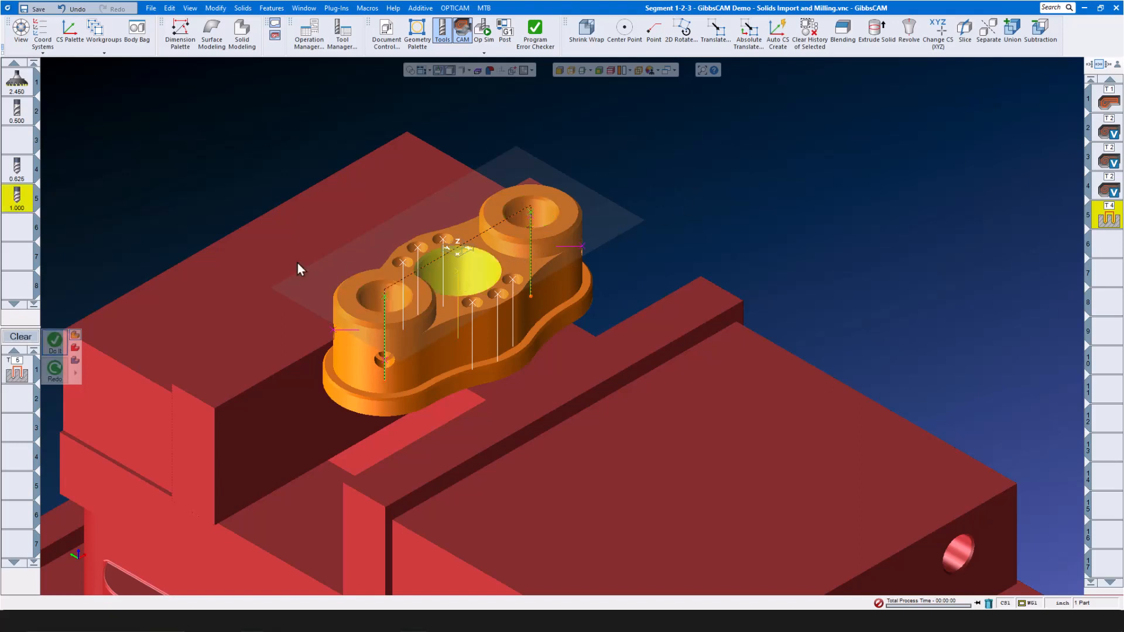
{"action": "left_click", "coordinate": [55, 342]}
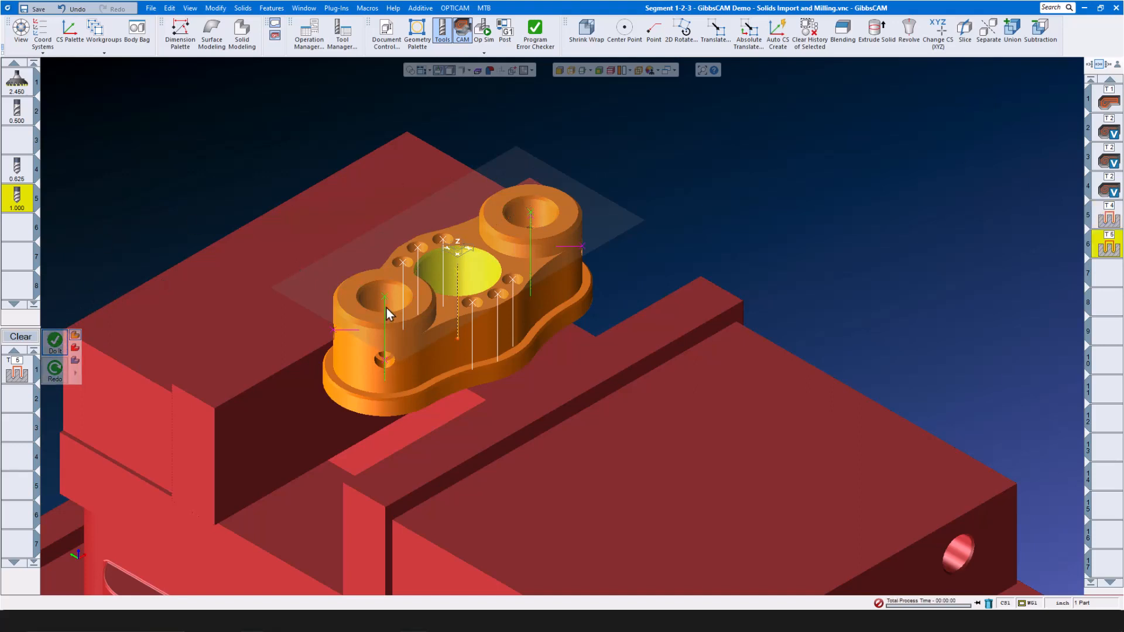
{"action": "left_click", "coordinate": [26, 341]}
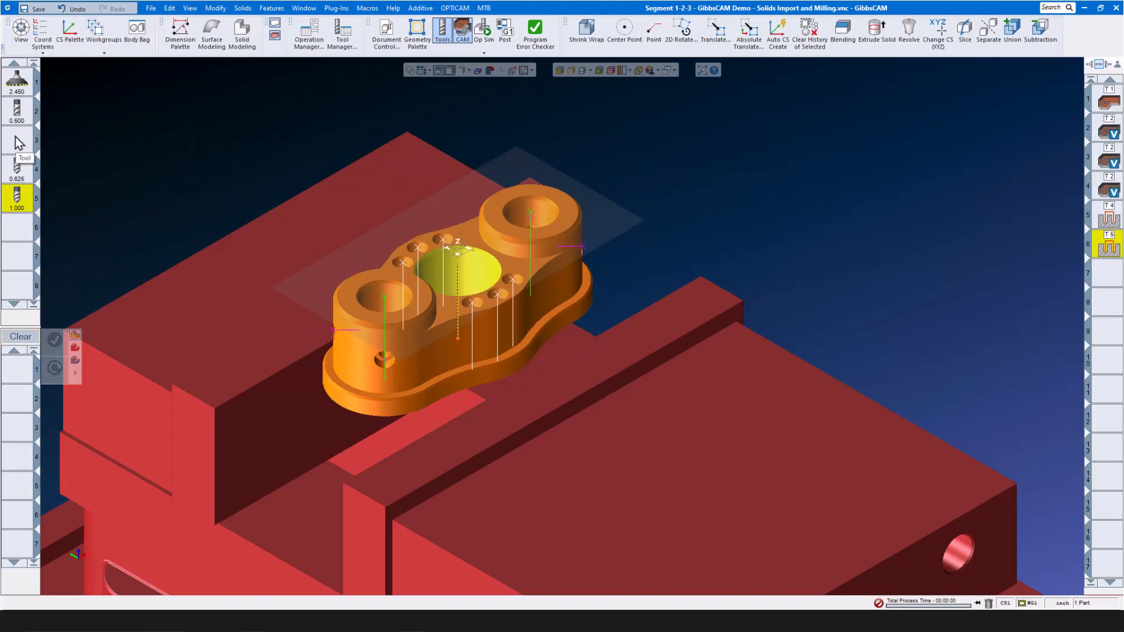
- Load the saved process file Super Flange Contour Finish.prc2 into the empty process list
{"action": "right_click", "coordinate": [12, 371]}
{"action": "mouse_move", "coordinate": [44, 459]}
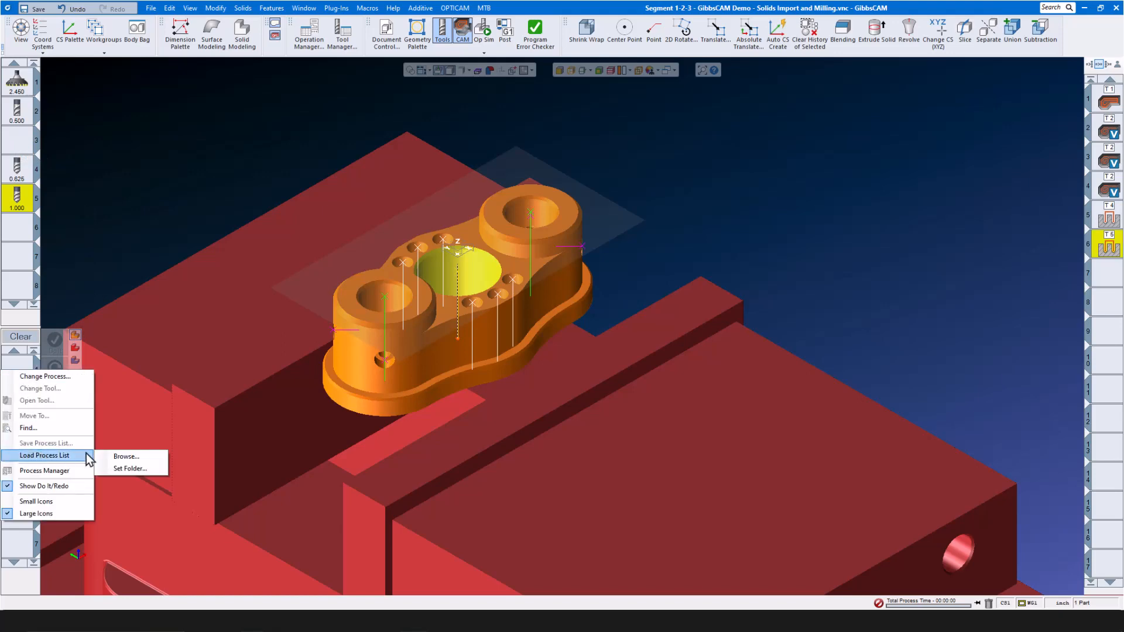
{"action": "left_click", "coordinate": [116, 457]}
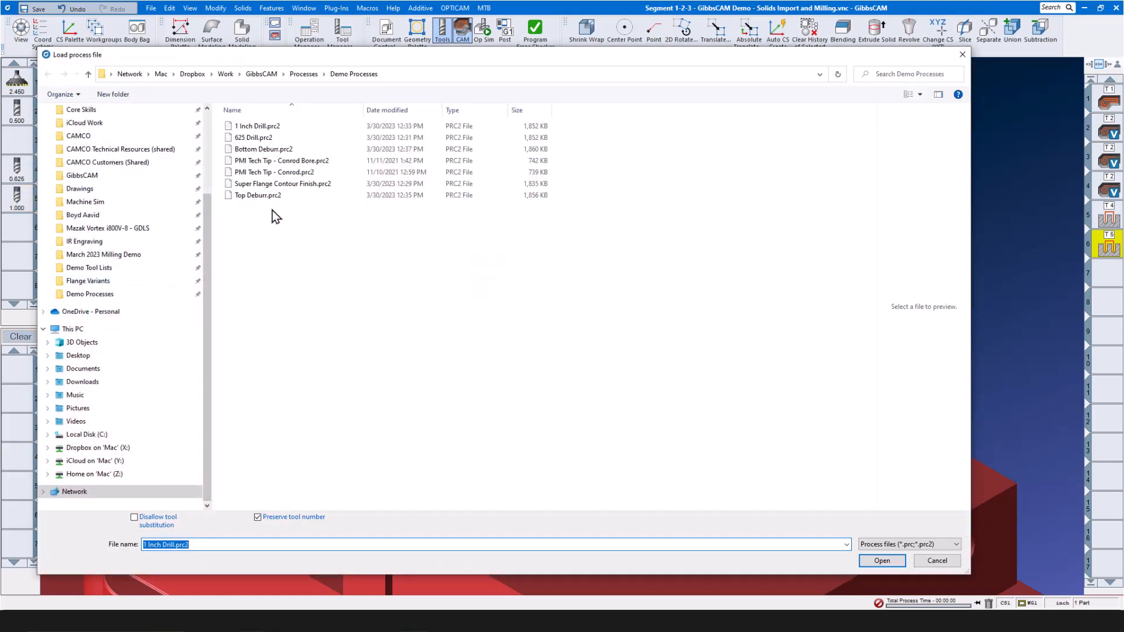
{"action": "left_click", "coordinate": [294, 183]}
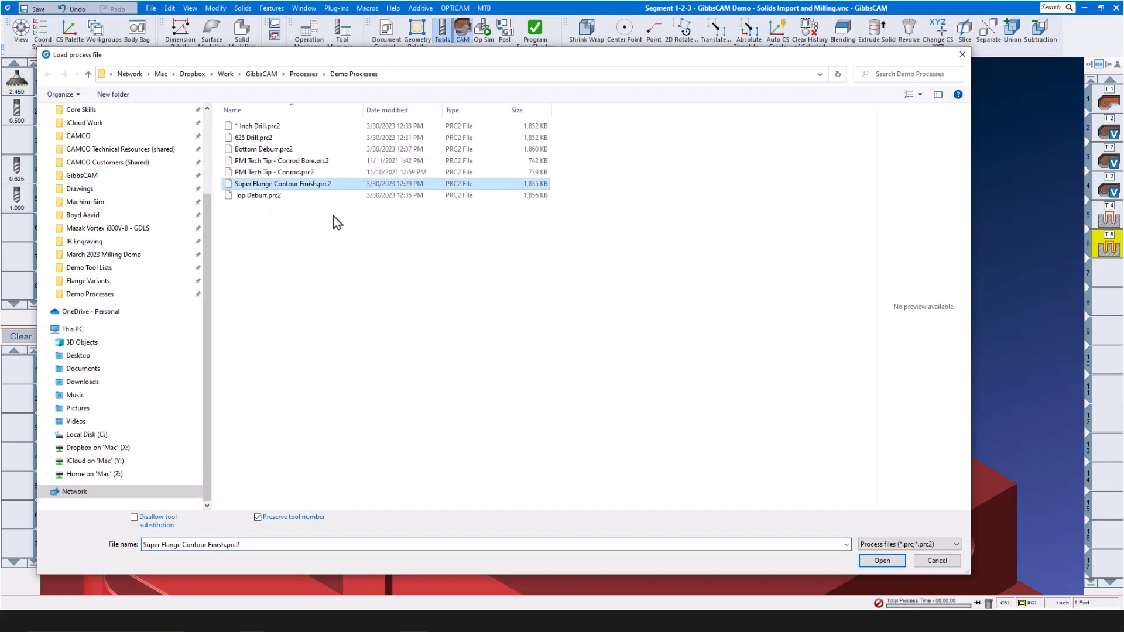
{"action": "left_click", "coordinate": [894, 562]}
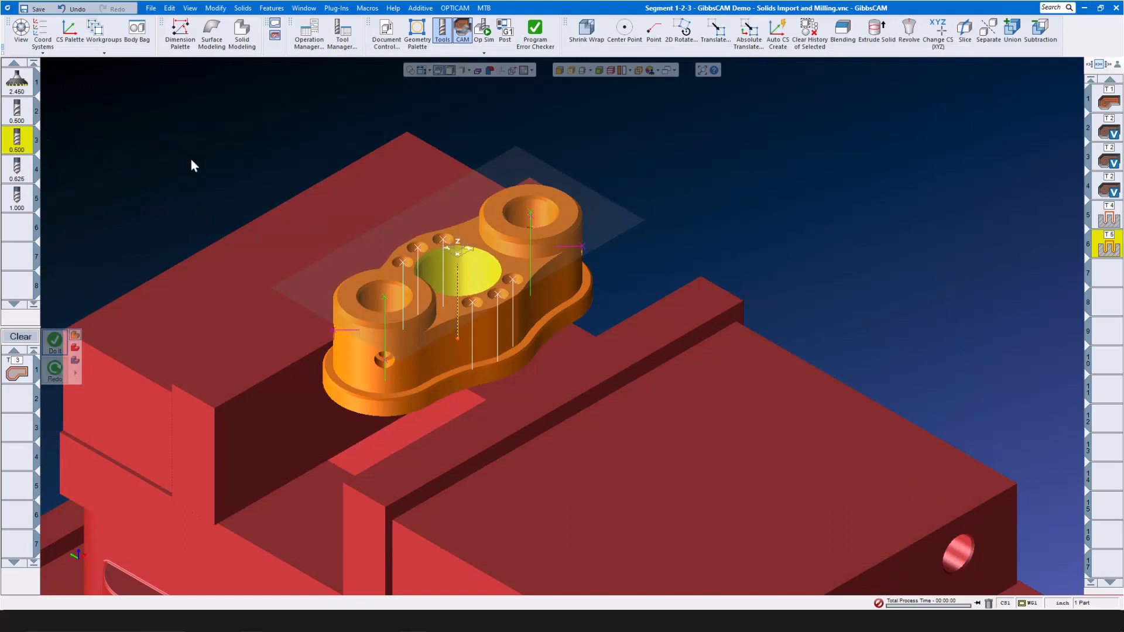
- Turn on the profiler, position its plane at the base flange and select the flange's outer profile
{"action": "left_click", "coordinate": [581, 71]}
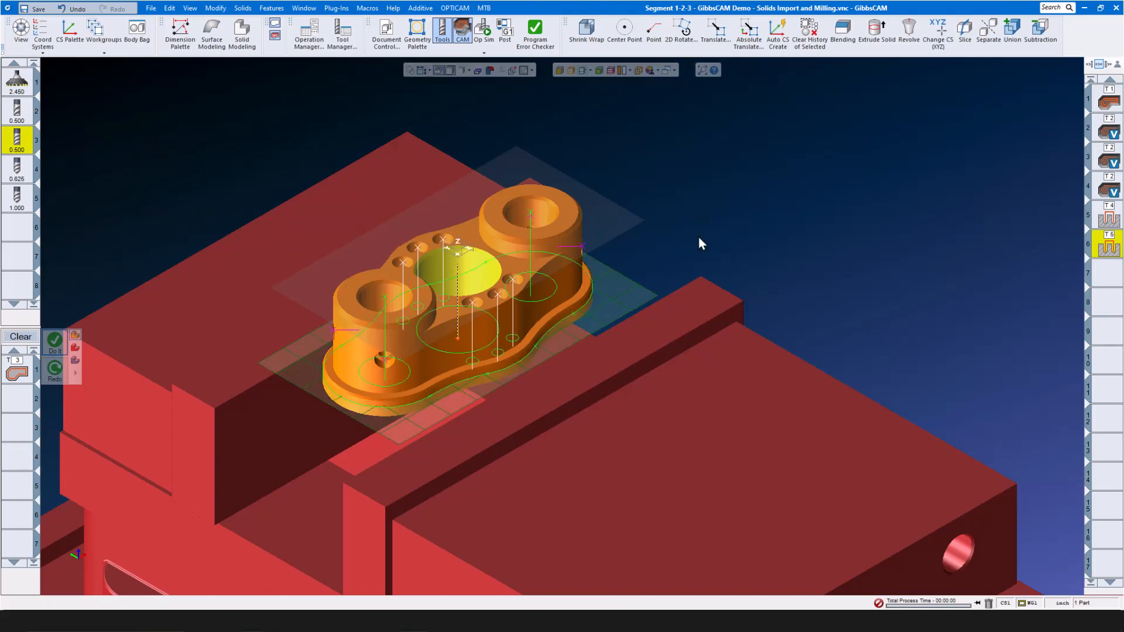
{"action": "mouse_move", "coordinate": [595, 324]}
{"action": "left_mouse_down"}
{"action": "mouse_move", "coordinate": [587, 255]}
{"action": "mouse_move", "coordinate": [596, 255]}
{"action": "mouse_move", "coordinate": [601, 322]}
{"action": "left_mouse_up"}
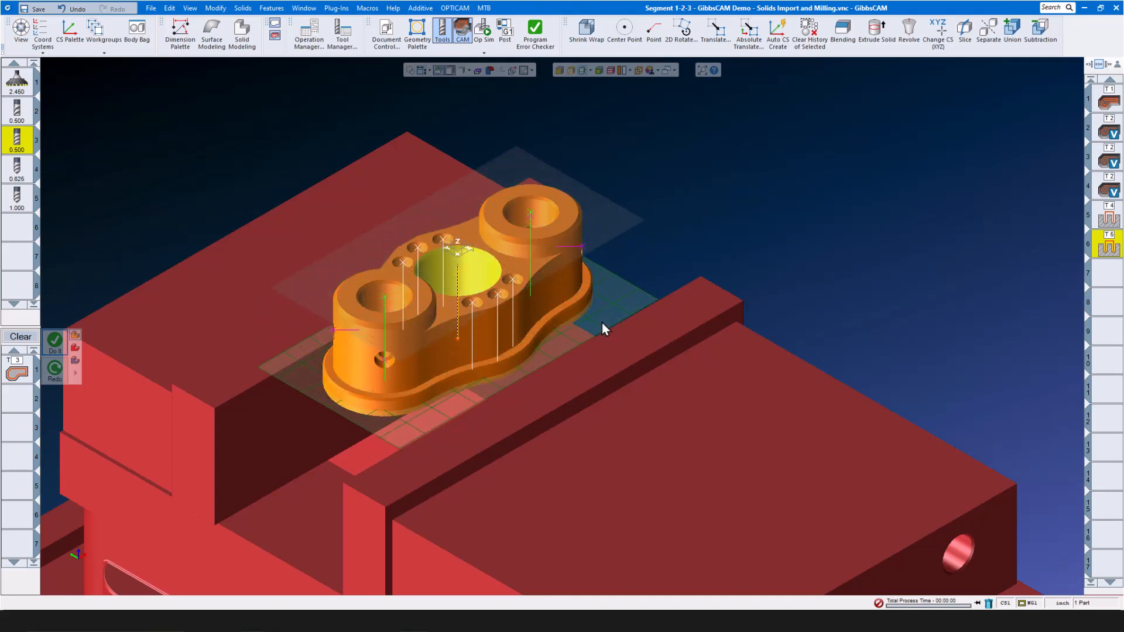
{"action": "left_click", "coordinate": [516, 364]}
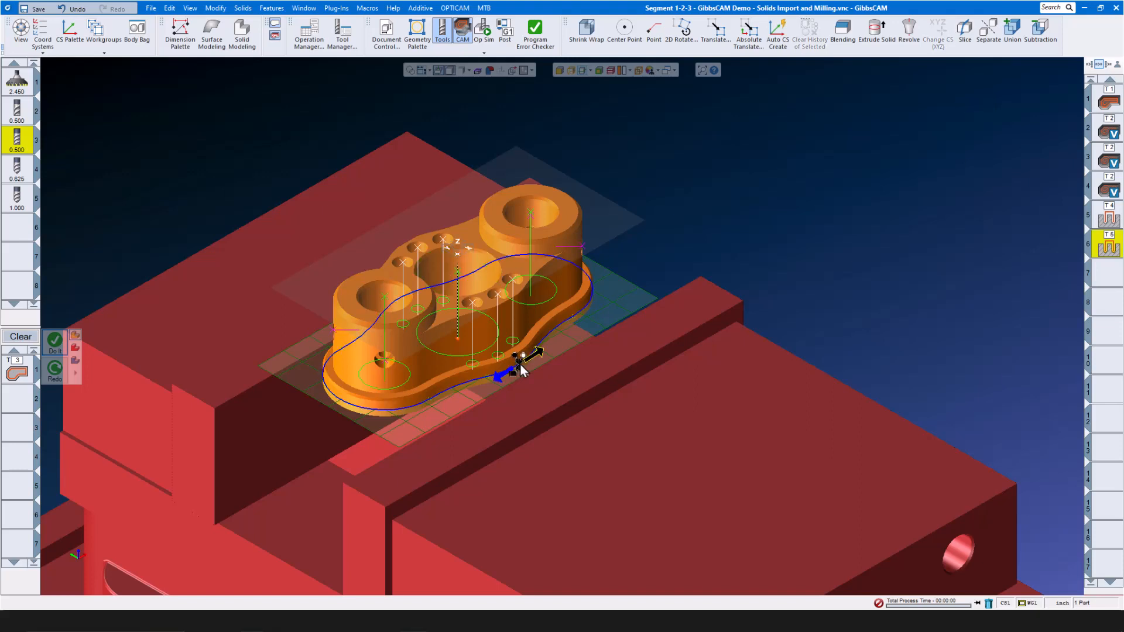
- Check the profiler plane's depth and close the depth settings
{"action": "right_click", "coordinate": [571, 337]}
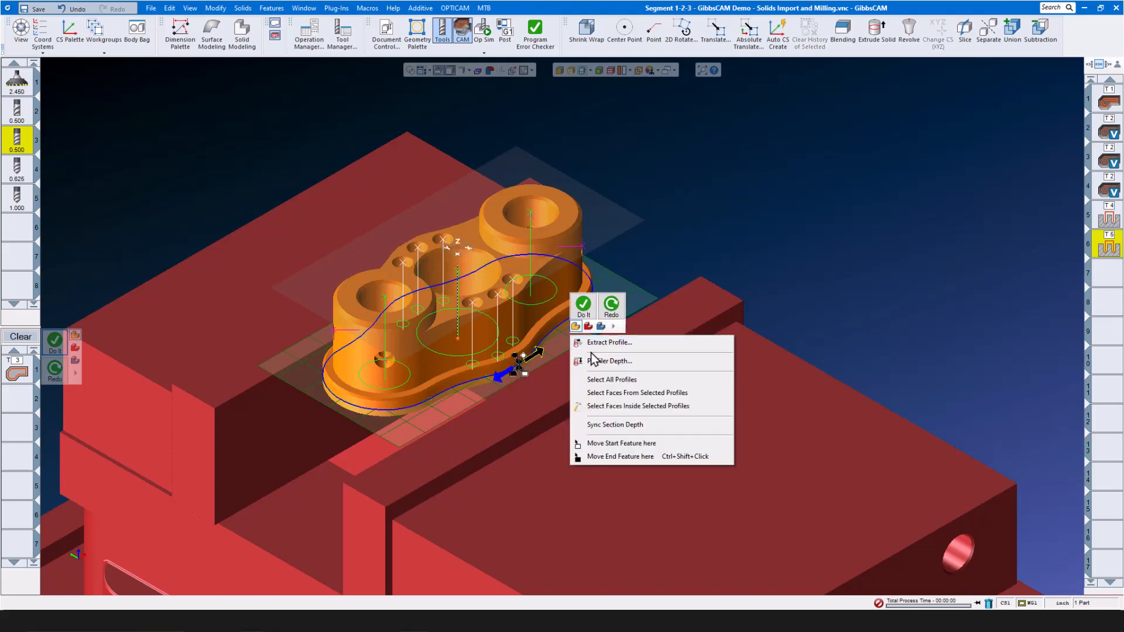
{"action": "left_click", "coordinate": [598, 361]}
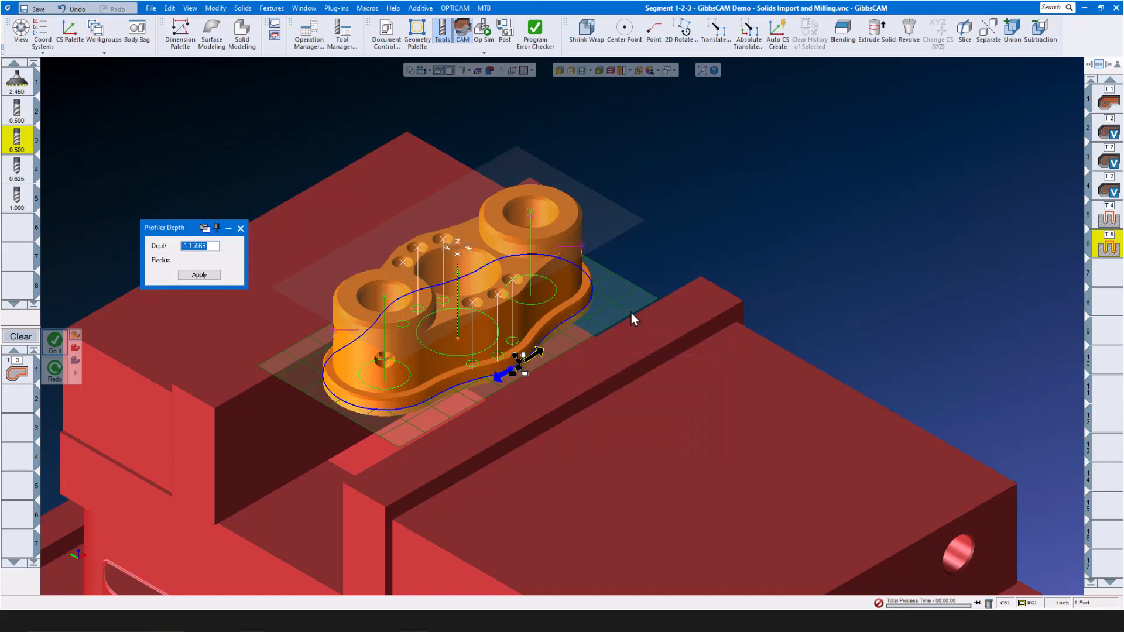
{"action": "left_click", "coordinate": [240, 228]}
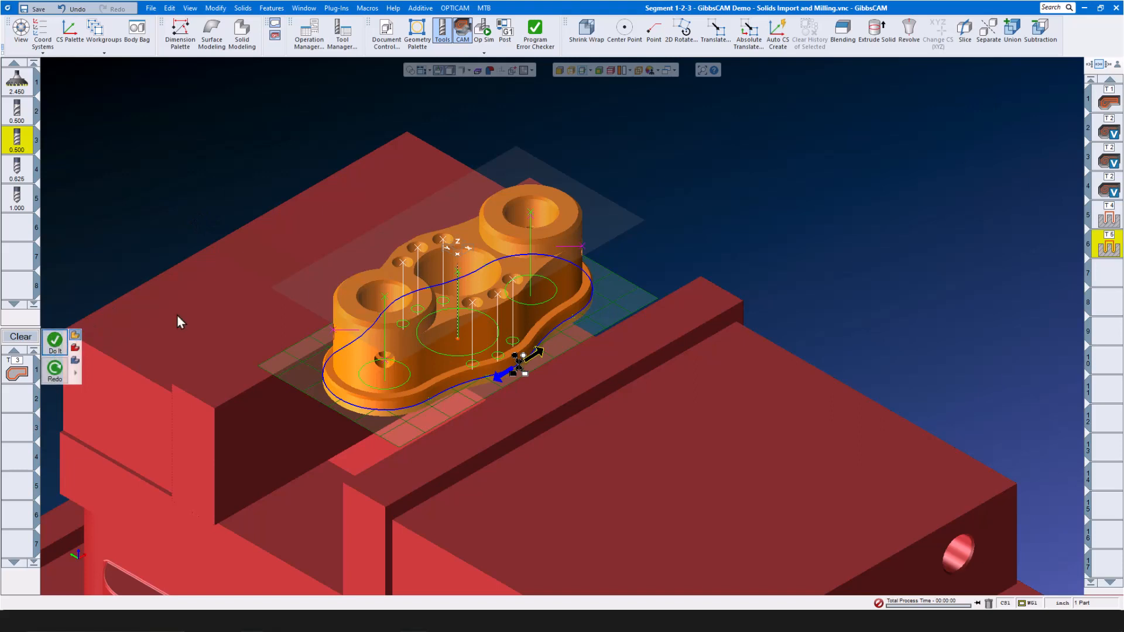
- Reselect the base flange's outer profile and generate the contour finishing operation around it
{"action": "left_click", "coordinate": [842, 216]}
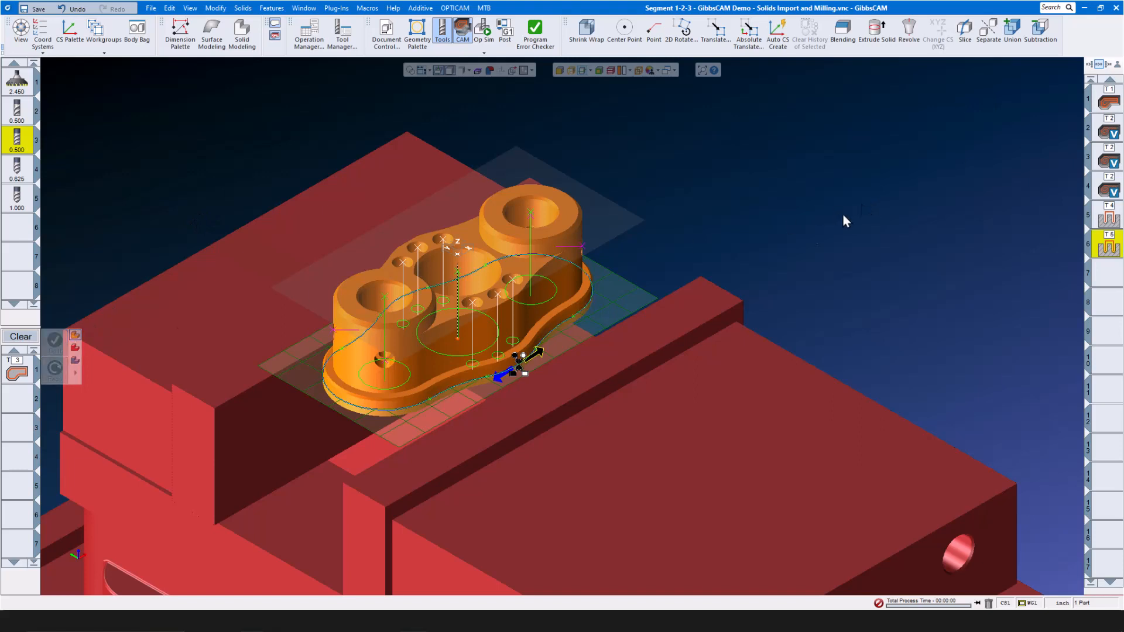
{"action": "left_click", "coordinate": [515, 364]}
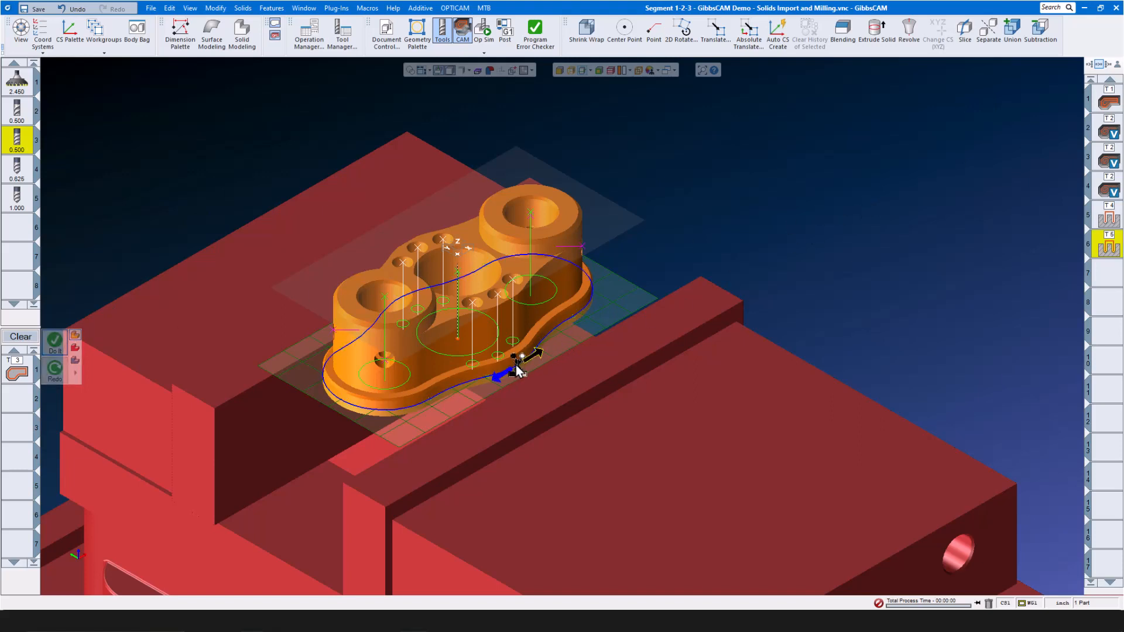
{"action": "left_click", "coordinate": [64, 344]}
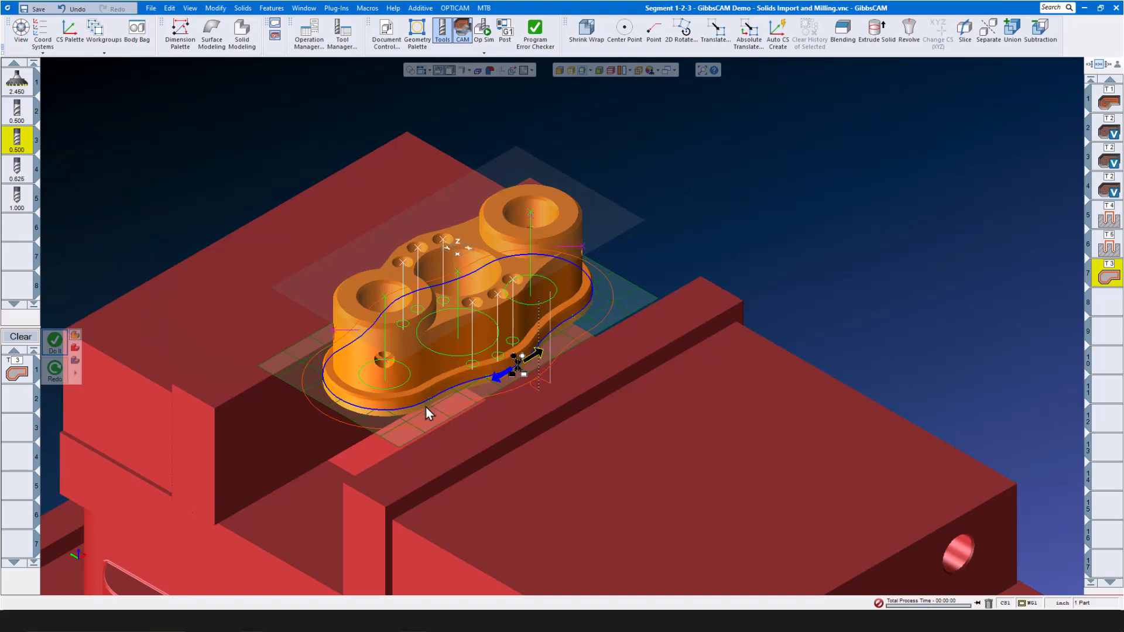
- Raise the profiler plane above the base flange and select the outer profile of the part's upper body
{"action": "left_click", "coordinate": [420, 429]}
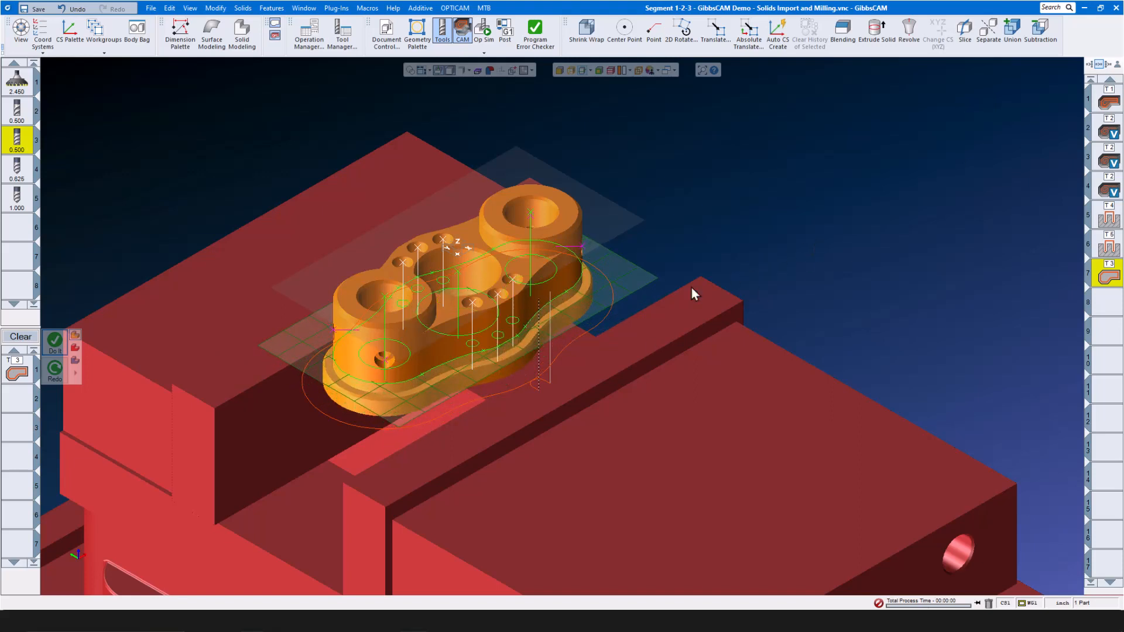
{"action": "left_click", "coordinate": [508, 342]}
{"action": "scroll", "coordinate": [510, 358], "scroll_direction": "up", "scroll_amount": 4}
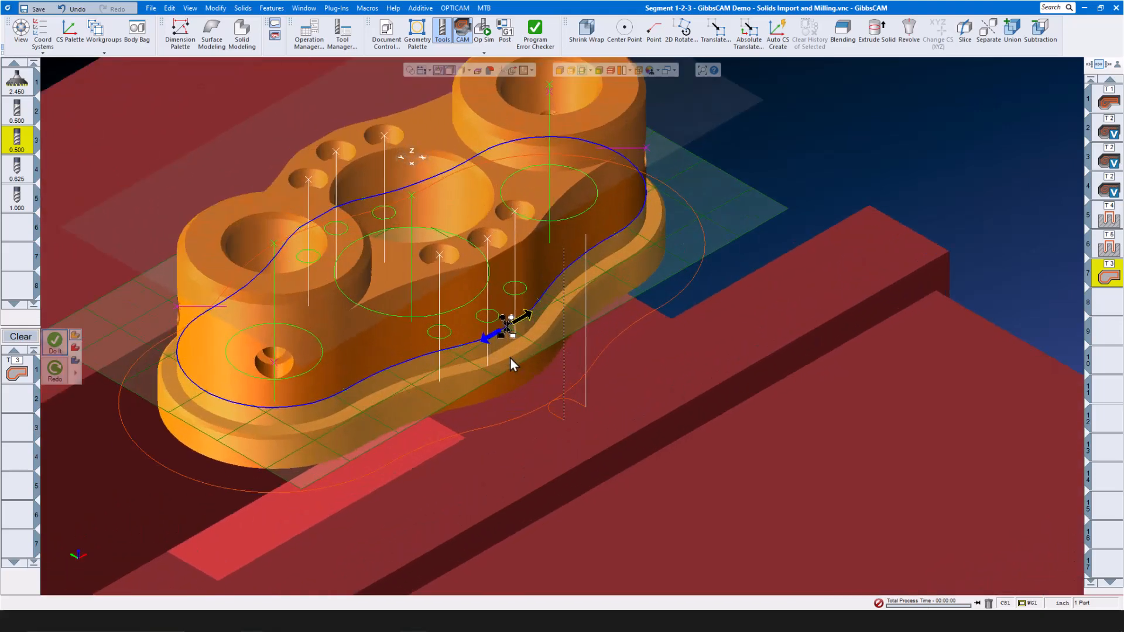
{"action": "scroll", "coordinate": [510, 358], "scroll_direction": "up", "scroll_amount": 2}
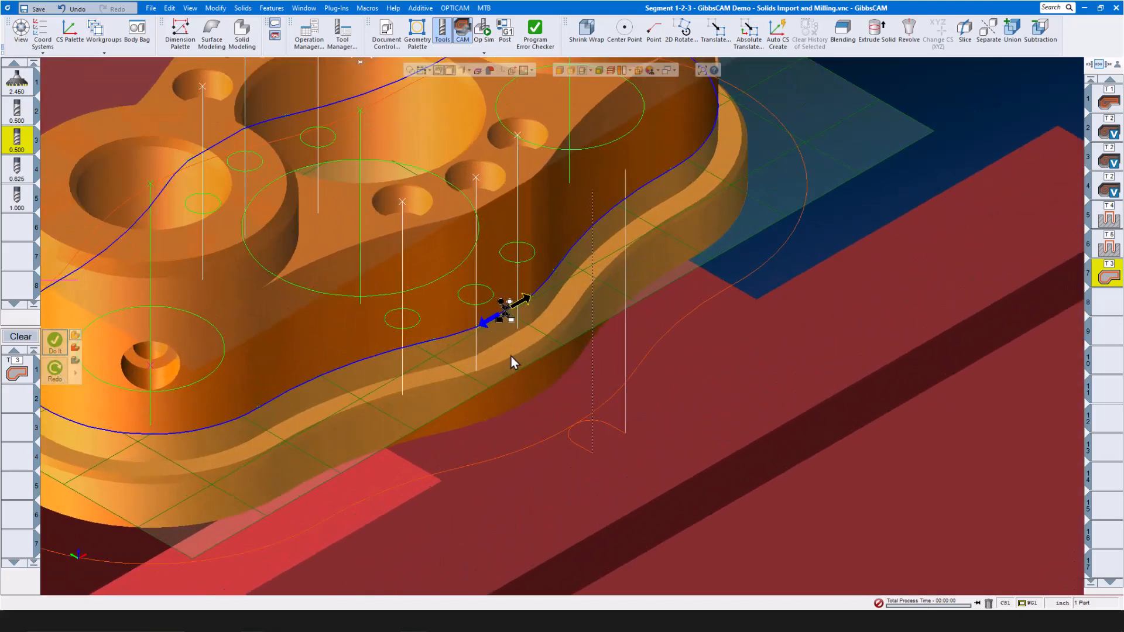
- Set the contour process's final depth to -1 and generate a new operation around the upper body profile
{"action": "left_click", "coordinate": [30, 380]}
{"action": "double_click", "coordinate": [29, 380]}
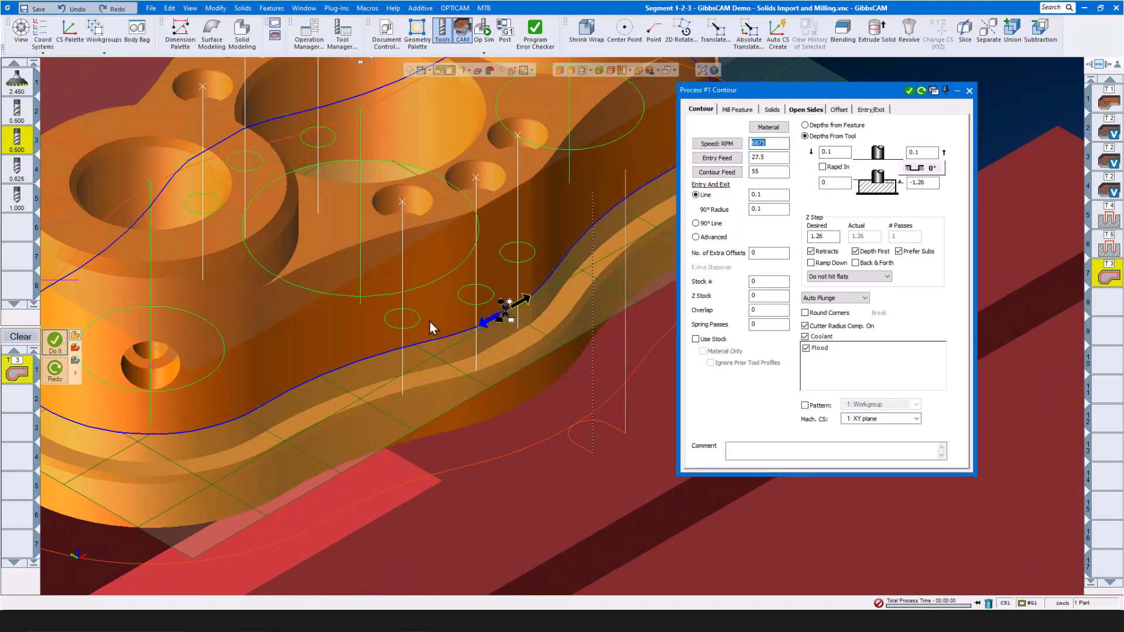
{"action": "left_click", "coordinate": [926, 183]}
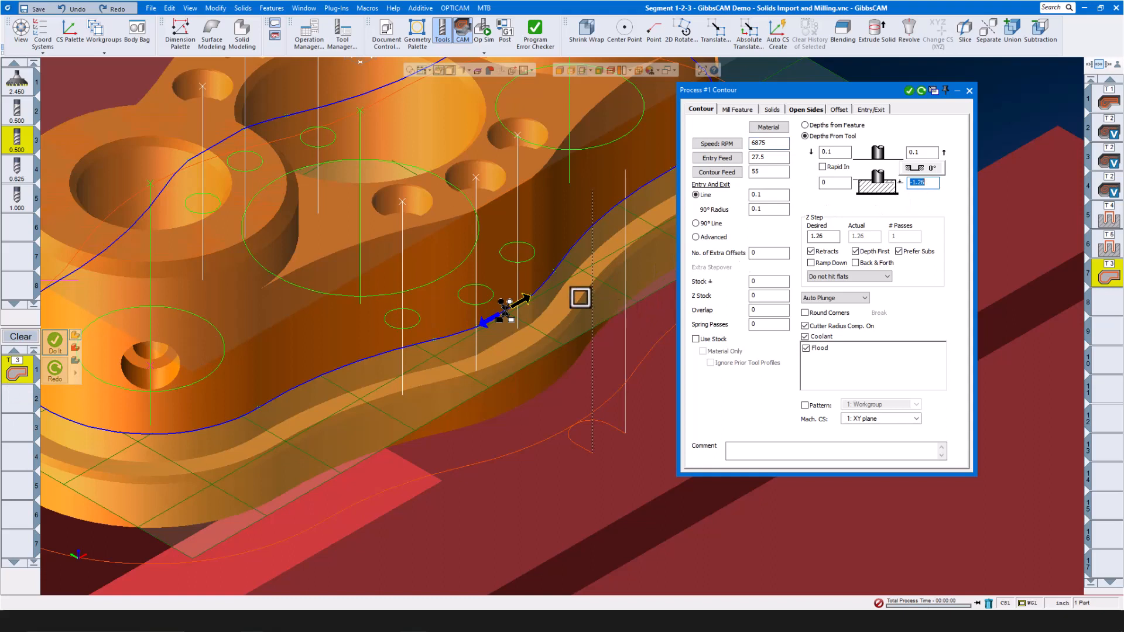
{"action": "type", "text": "-1"}
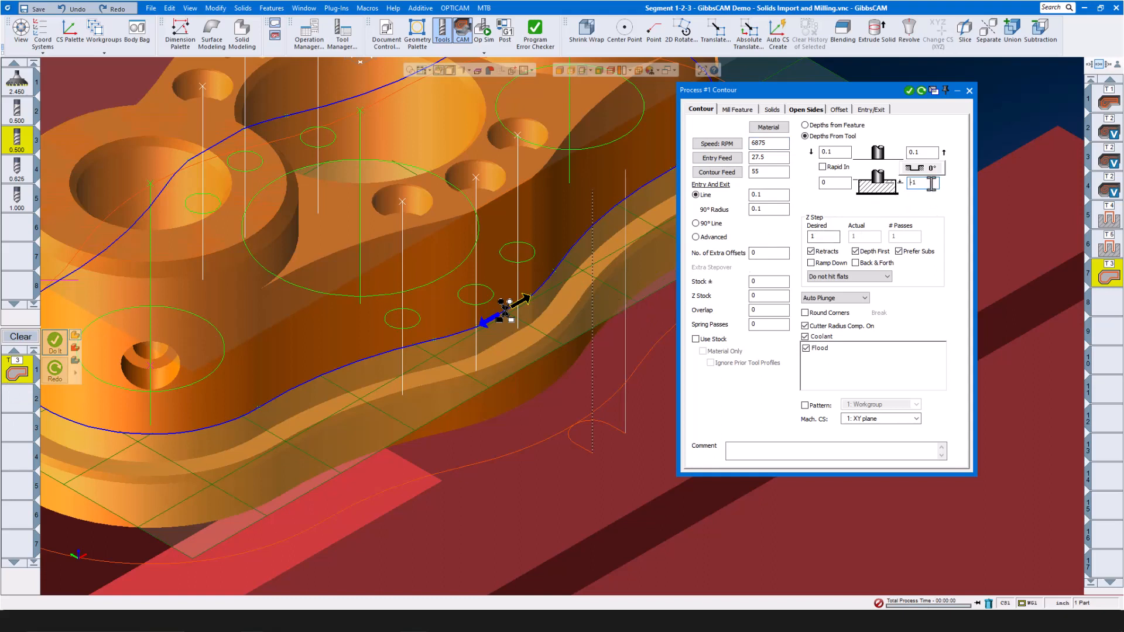
{"action": "scroll", "coordinate": [626, 423], "scroll_direction": "down", "scroll_amount": 5}
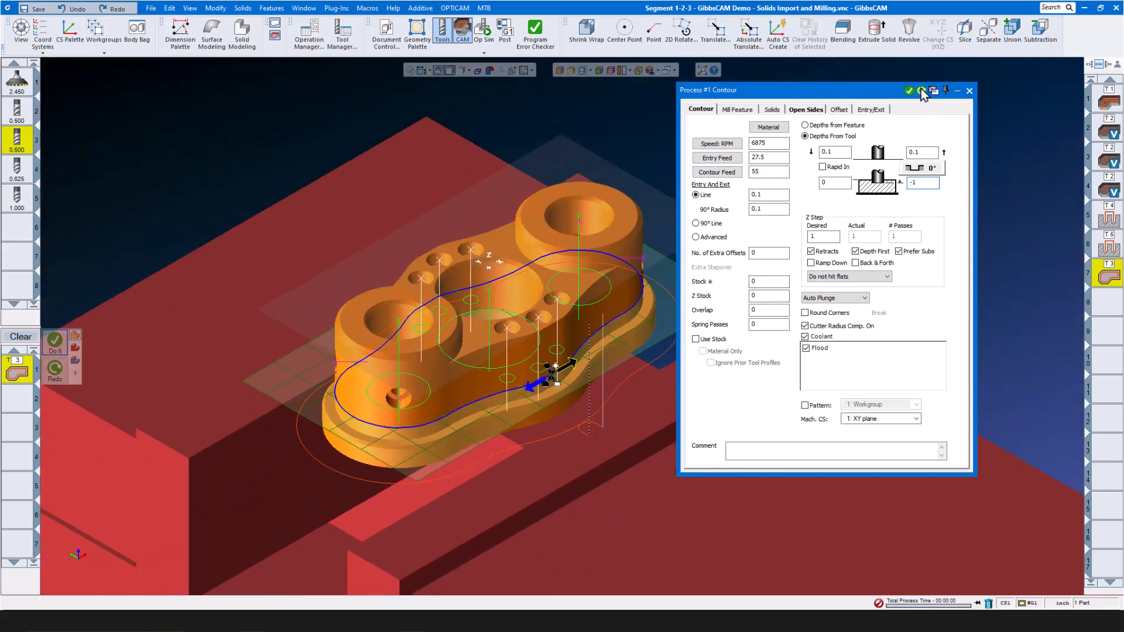
{"action": "left_click", "coordinate": [909, 91]}
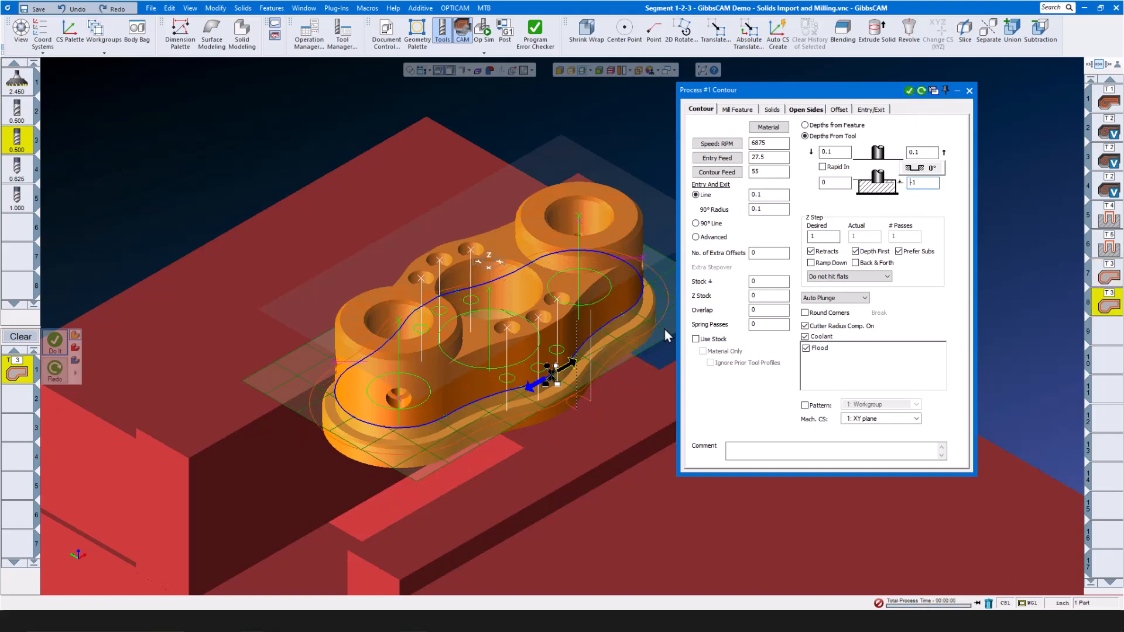
- Raise the profiler plane to the two raised bosses and select the outer circular profile of each boss
{"action": "left_click_drag", "start_coordinate": [665, 329], "coordinate": [654, 272]}
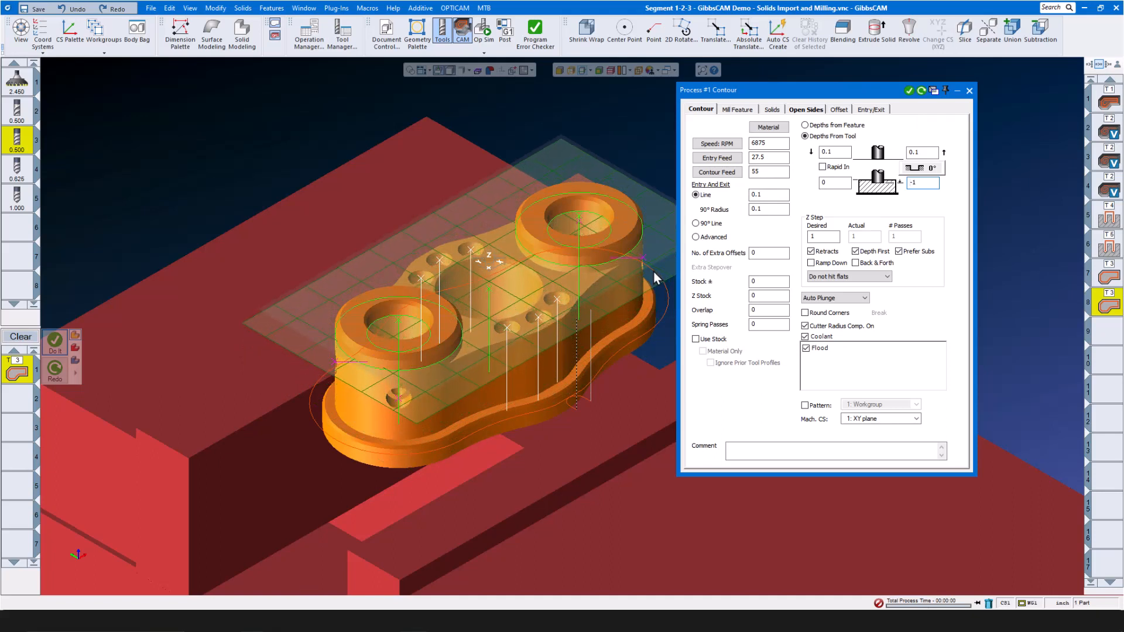
{"action": "left_click", "coordinate": [625, 259]}
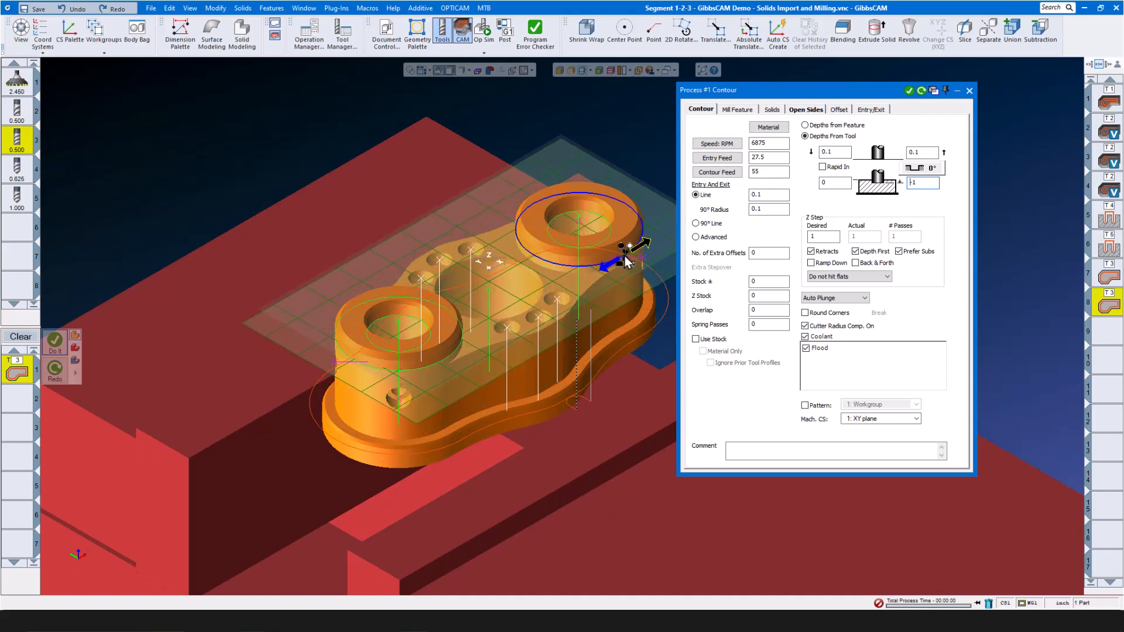
{"action": "left_click", "coordinate": [435, 370]}
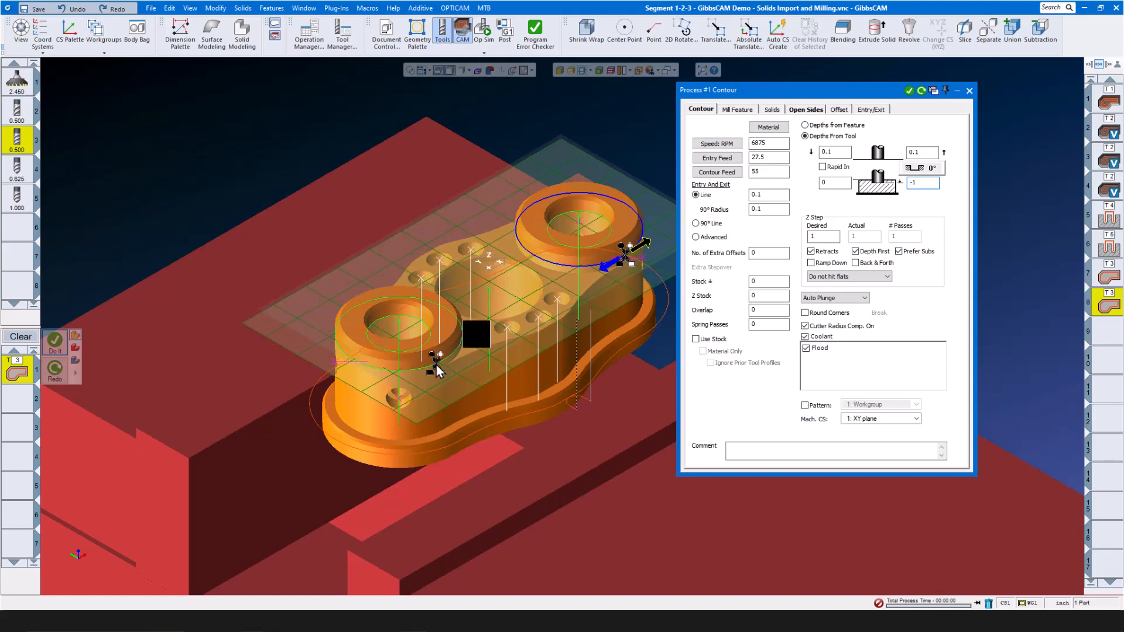
- Set the final depth to -1.25 and generate a contour operation around both bosses
{"action": "left_click", "coordinate": [931, 183]}
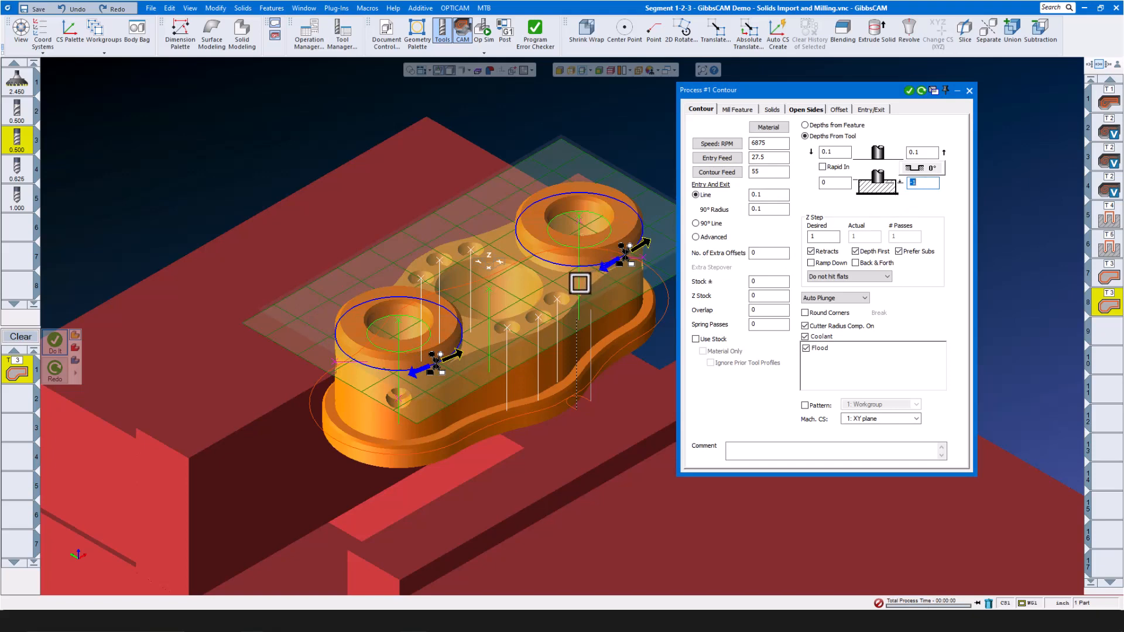
{"action": "type", "text": "-1.25"}
{"action": "left_click", "coordinate": [909, 91]}
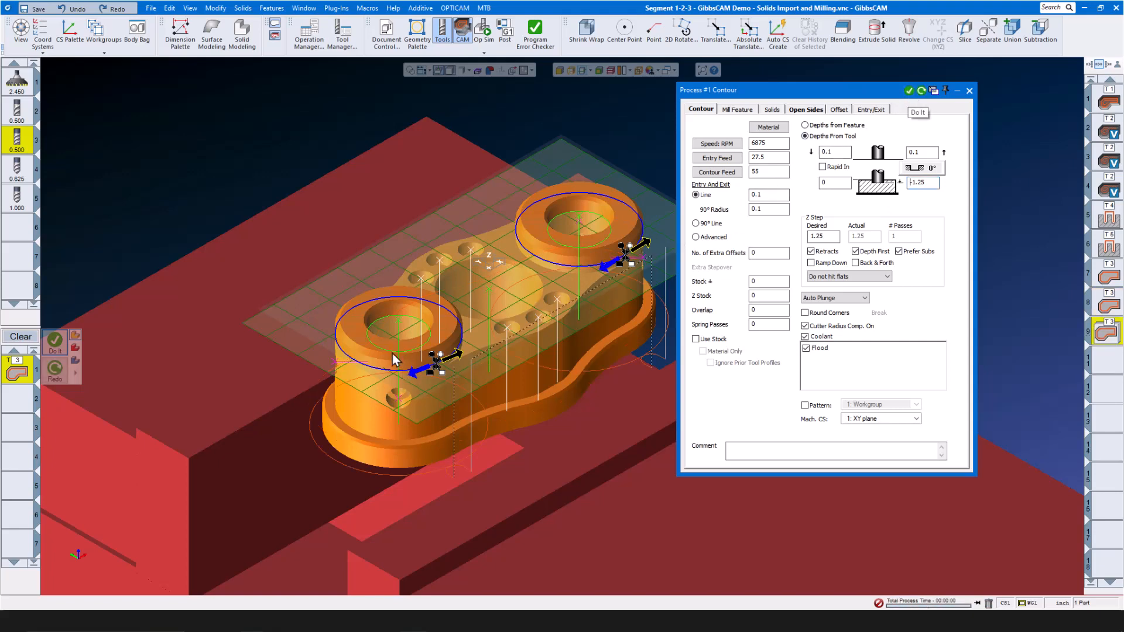
- Set the final depth to -0.25, redo the boss contour operation, close the process settings and deselect the profiles
{"action": "double_click", "coordinate": [934, 184]}
{"action": "type", "text": "-0.25"}
{"action": "left_click", "coordinate": [922, 92]}
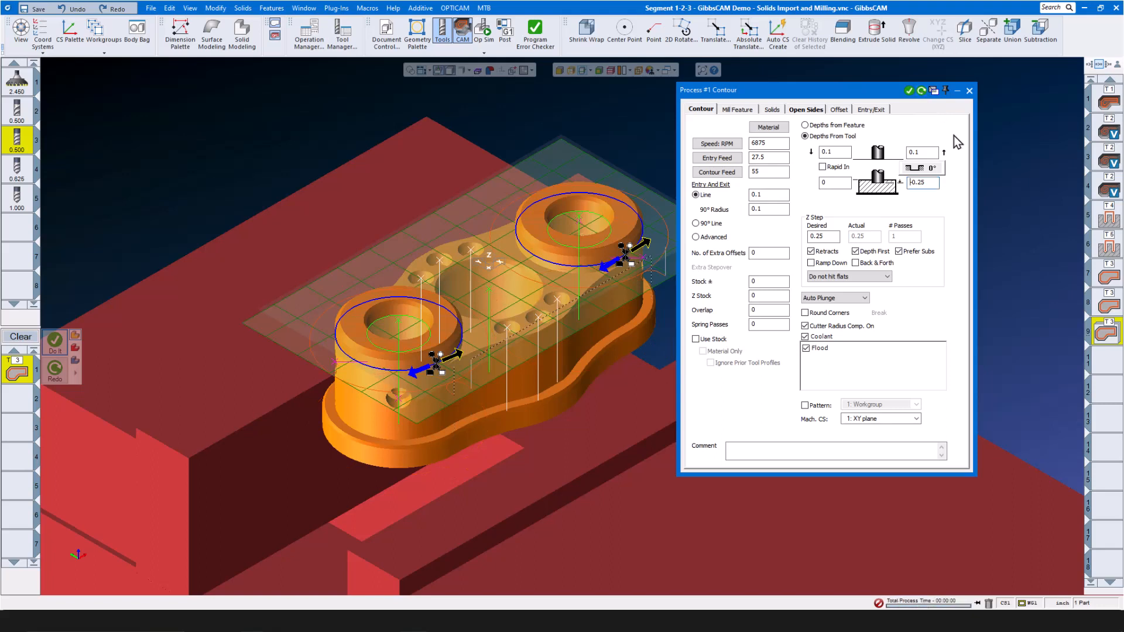
{"action": "left_click", "coordinate": [969, 91]}
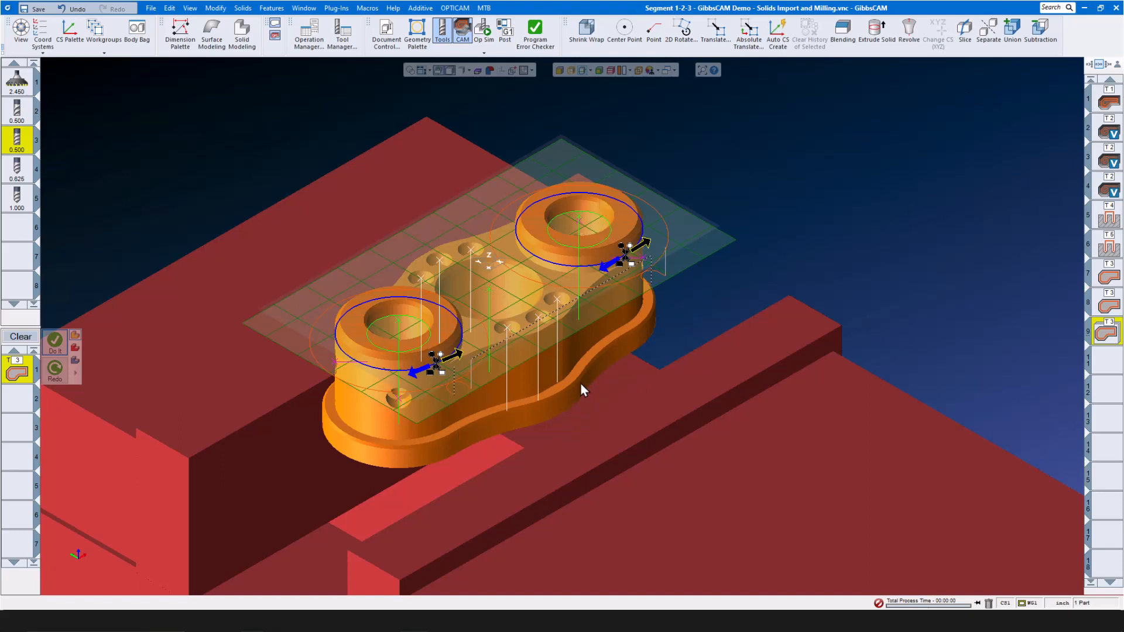
{"action": "left_click", "coordinate": [803, 206]}
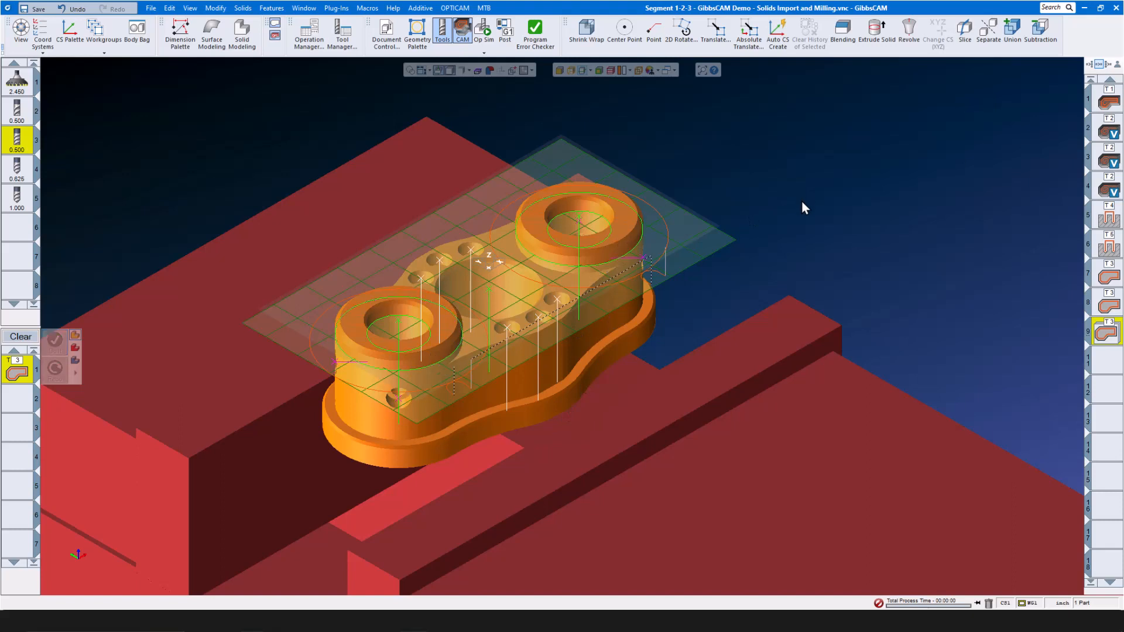
- Clear the current contour process from the process list and load the saved process Bottom Deburr.prc2
{"action": "left_click", "coordinate": [21, 337]}
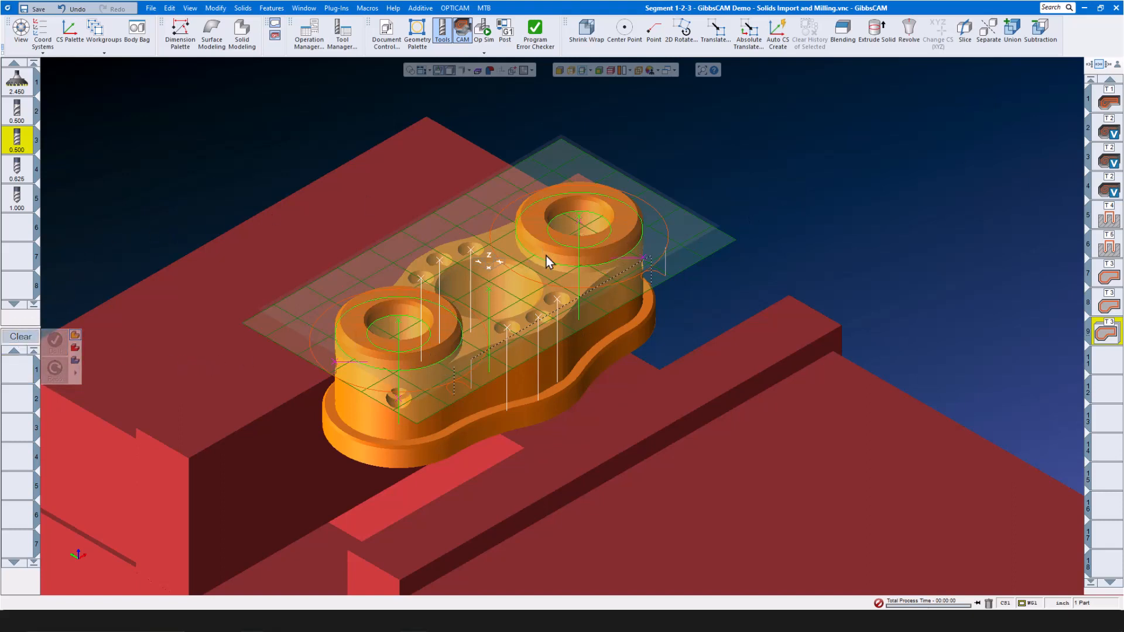
{"action": "right_click", "coordinate": [18, 367]}
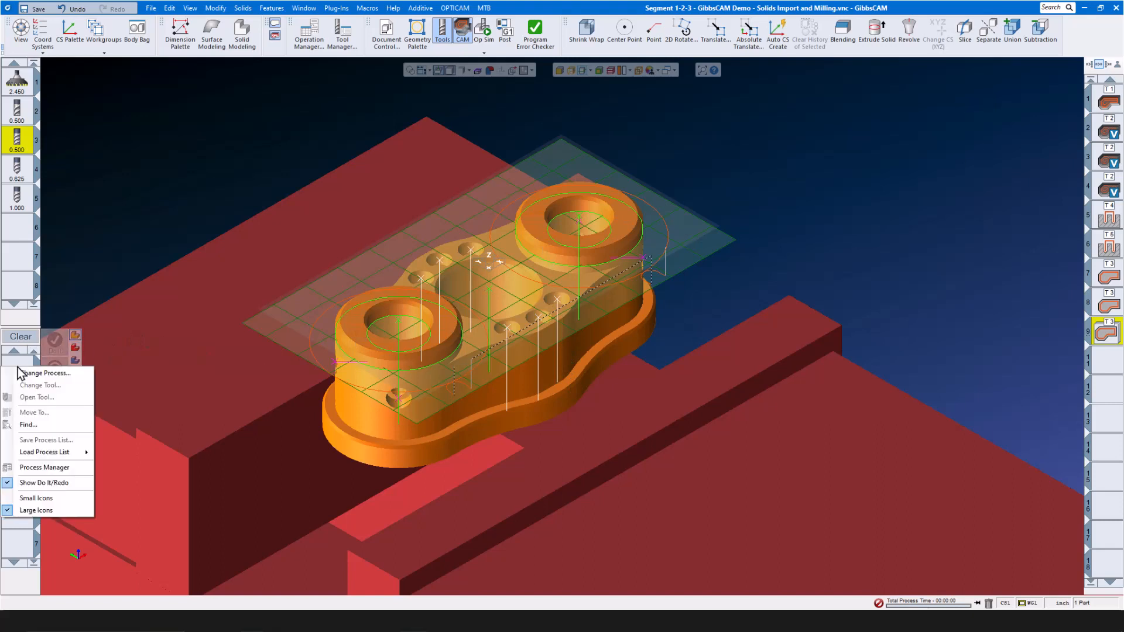
{"action": "mouse_move", "coordinate": [37, 456]}
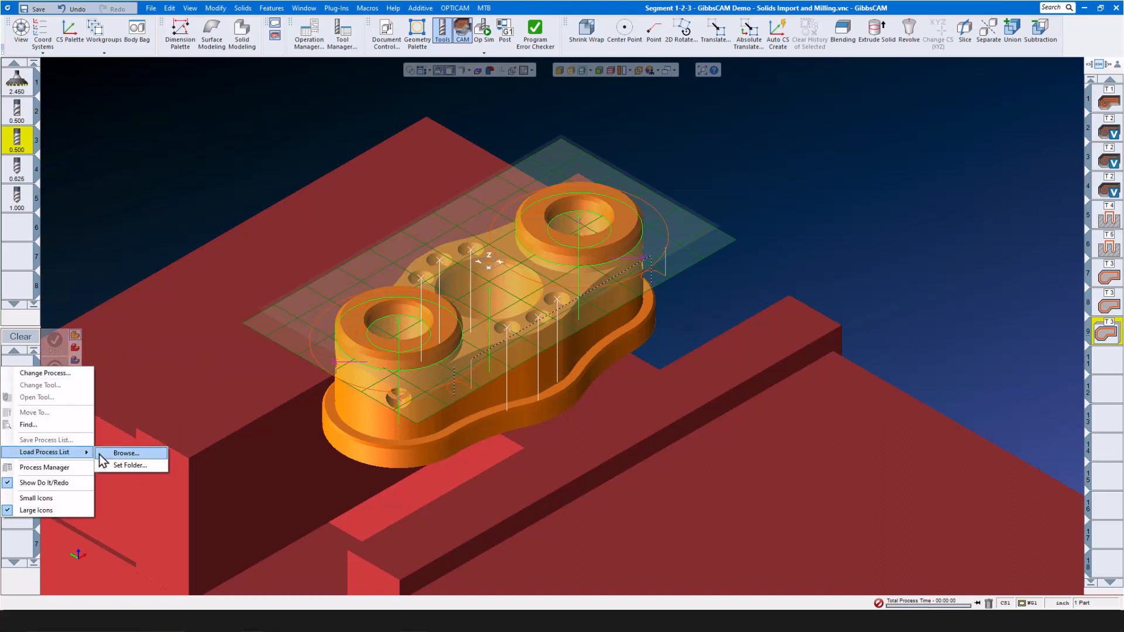
{"action": "left_click", "coordinate": [123, 454]}
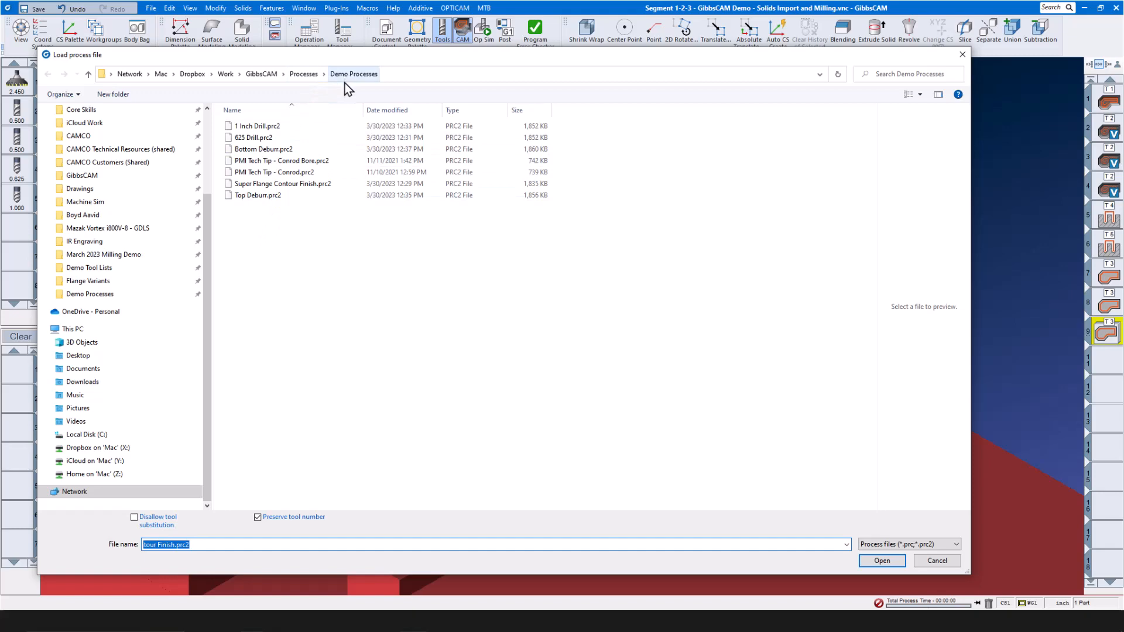
{"action": "left_click", "coordinate": [271, 149]}
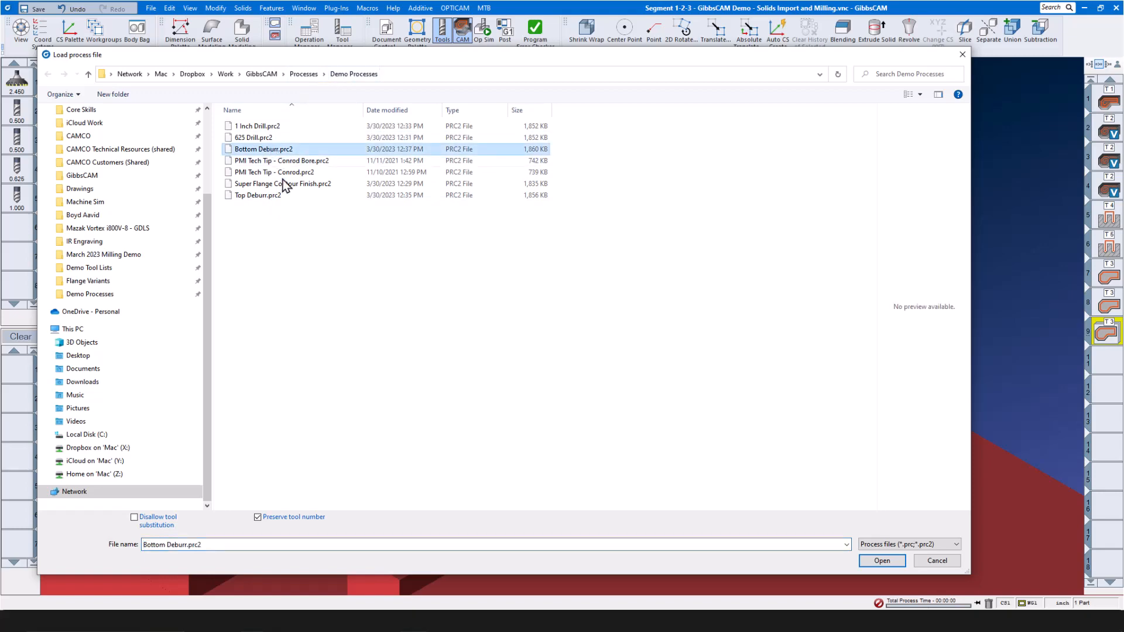
{"action": "left_click", "coordinate": [880, 561]}
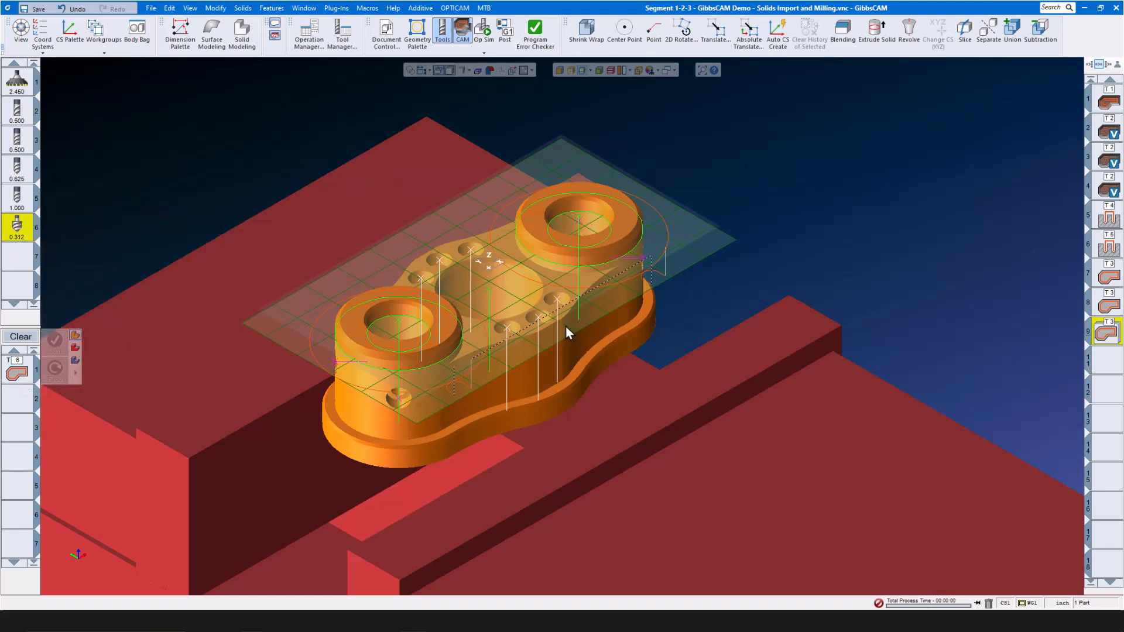
- Lower the profiler plane to the base flange and select the flange's outer profile
{"action": "scroll", "coordinate": [574, 381], "scroll_direction": "up", "scroll_amount": 5}
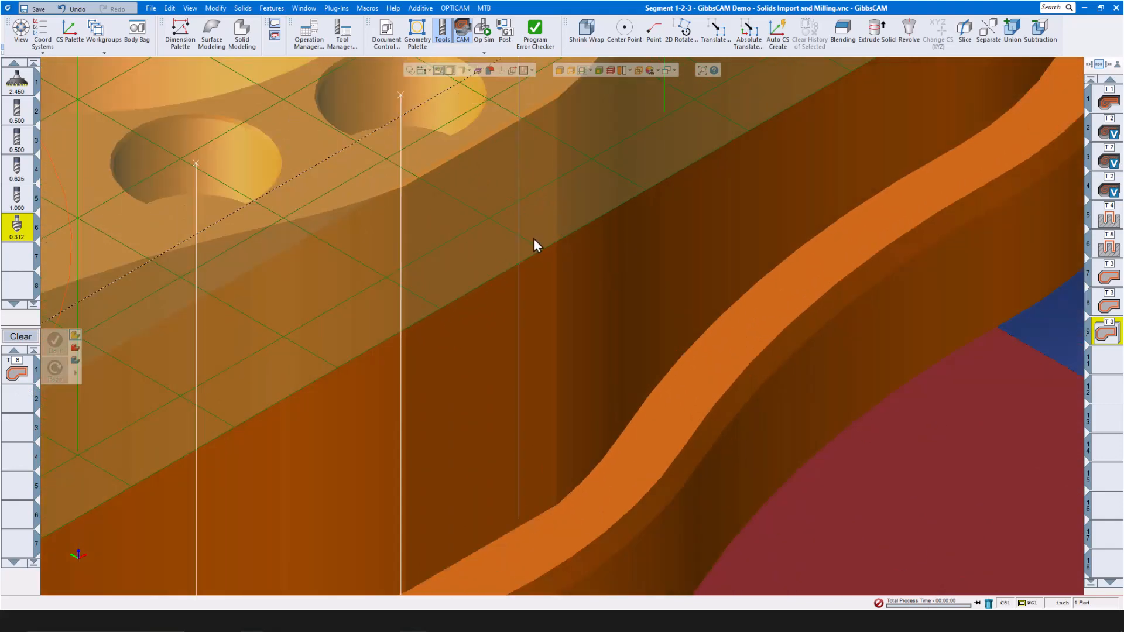
{"action": "left_click_drag", "start_coordinate": [533, 241], "coordinate": [697, 621]}
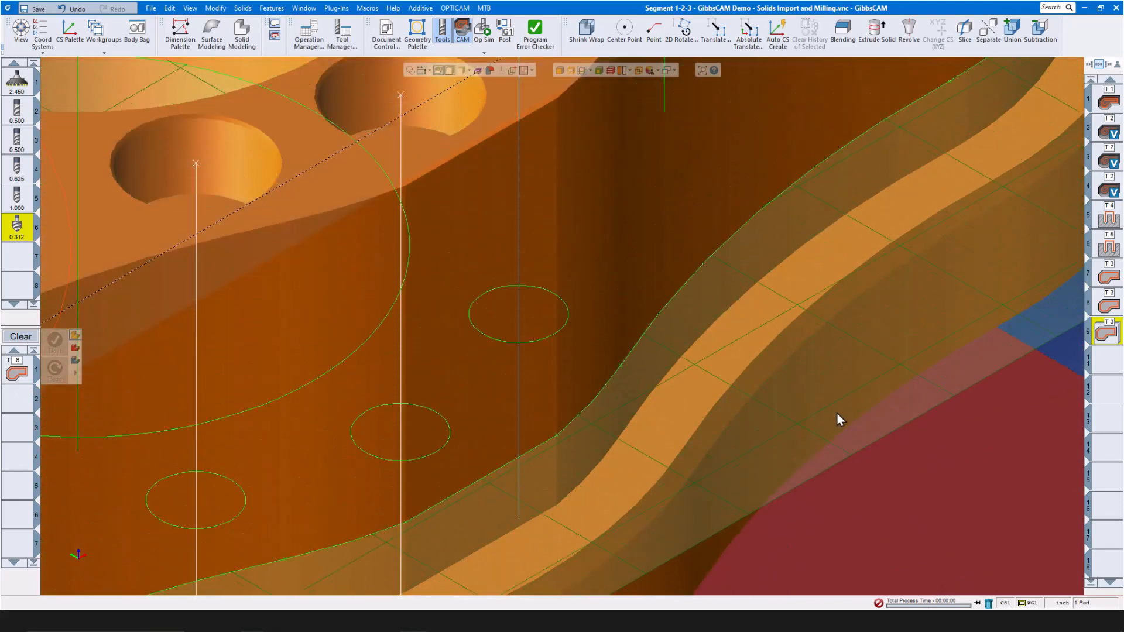
{"action": "left_click_drag", "start_coordinate": [828, 439], "coordinate": [856, 547]}
{"action": "scroll", "coordinate": [727, 306], "scroll_direction": "down", "scroll_amount": 5}
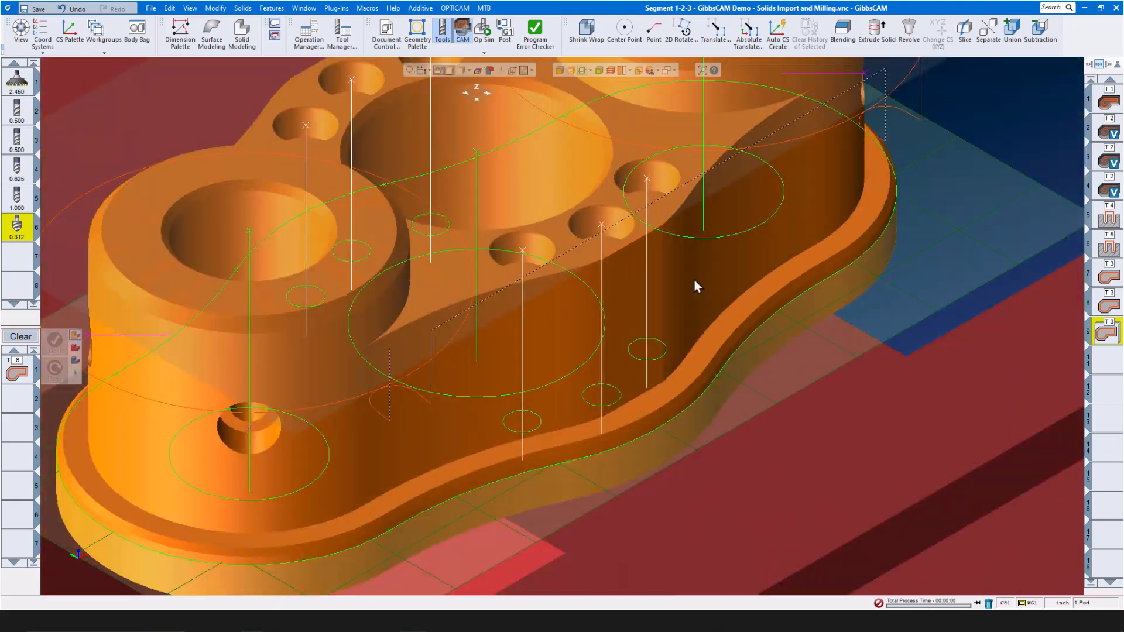
{"action": "left_click", "coordinate": [654, 430]}
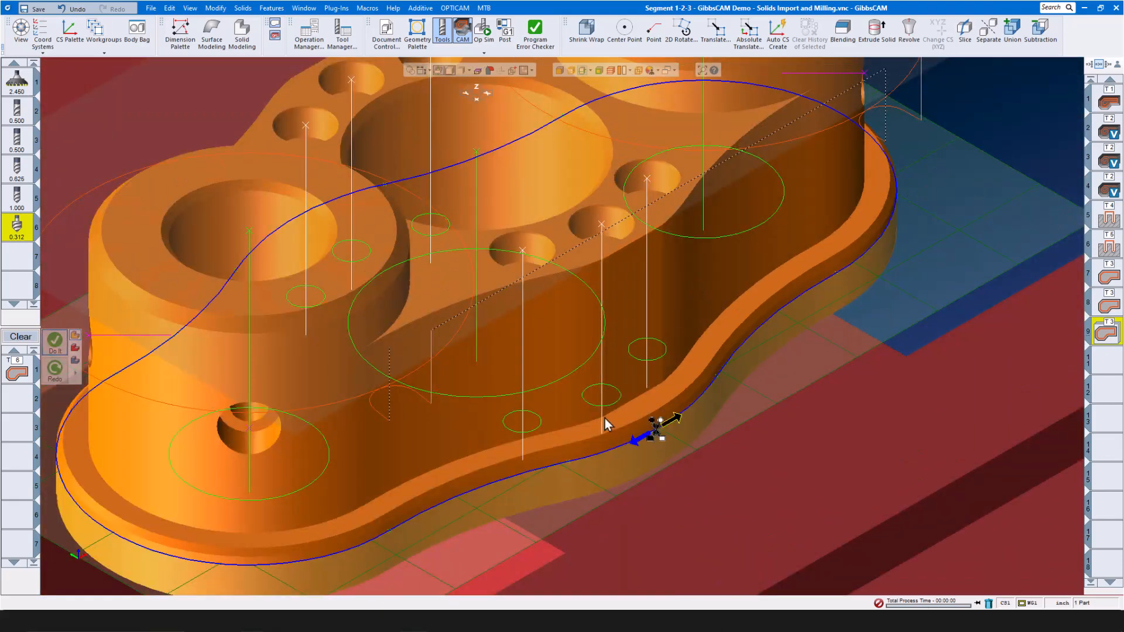
- Generate the bottom deburr operation around the flange profile and clear the process list
{"action": "left_click", "coordinate": [55, 342]}
{"action": "scroll", "coordinate": [430, 314], "scroll_direction": "down", "scroll_amount": 3}
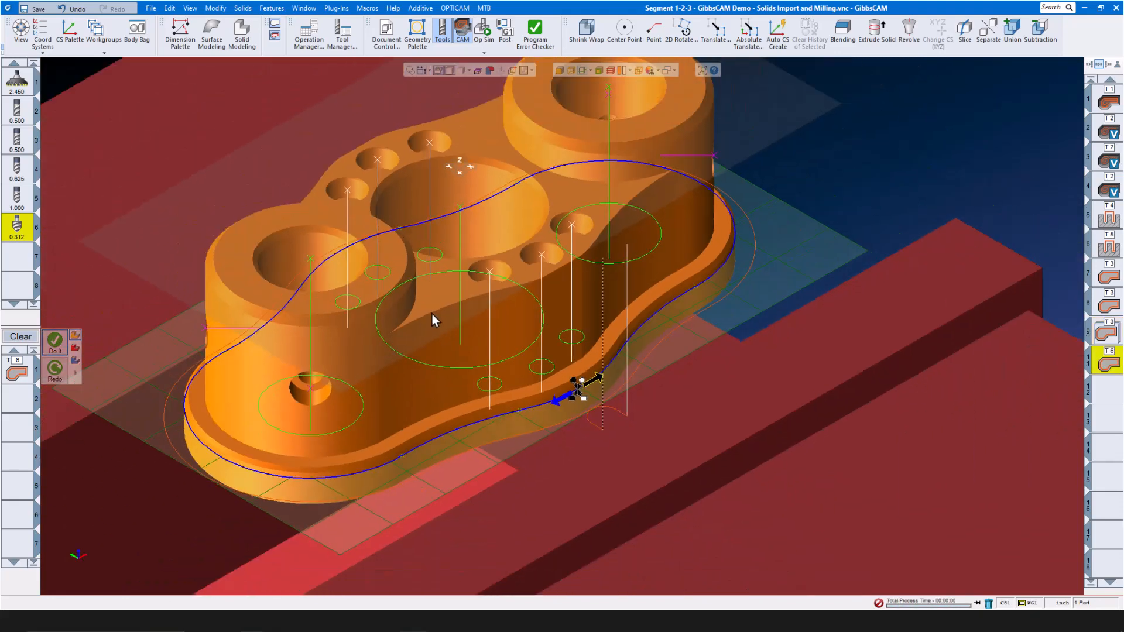
{"action": "left_click", "coordinate": [21, 337]}
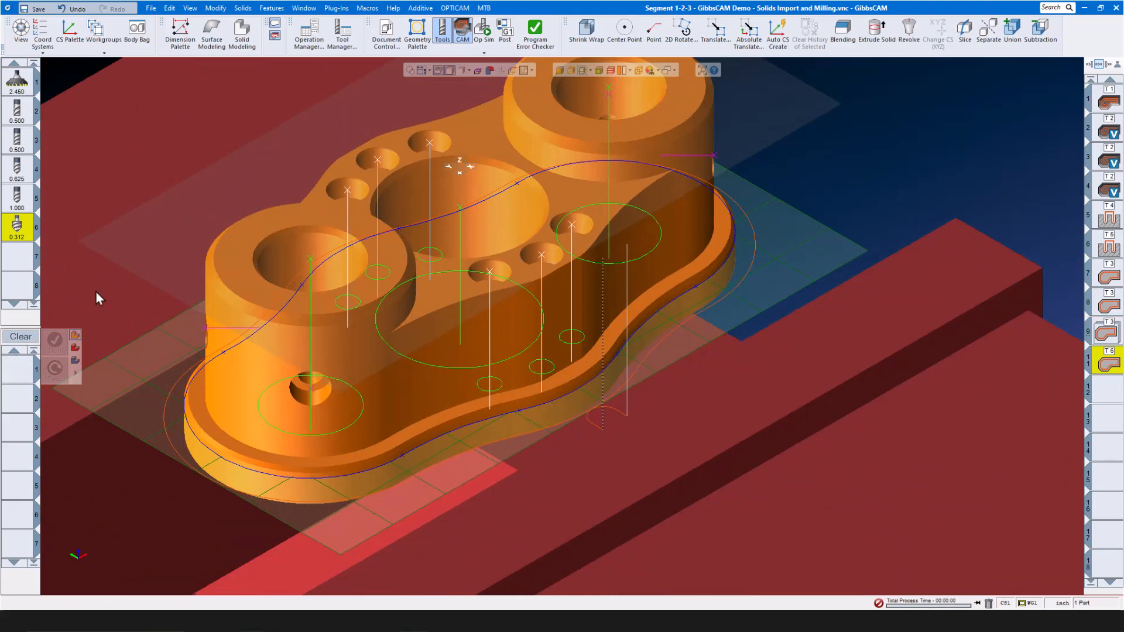
{"action": "scroll", "coordinate": [226, 308], "scroll_direction": "down", "scroll_amount": 2}
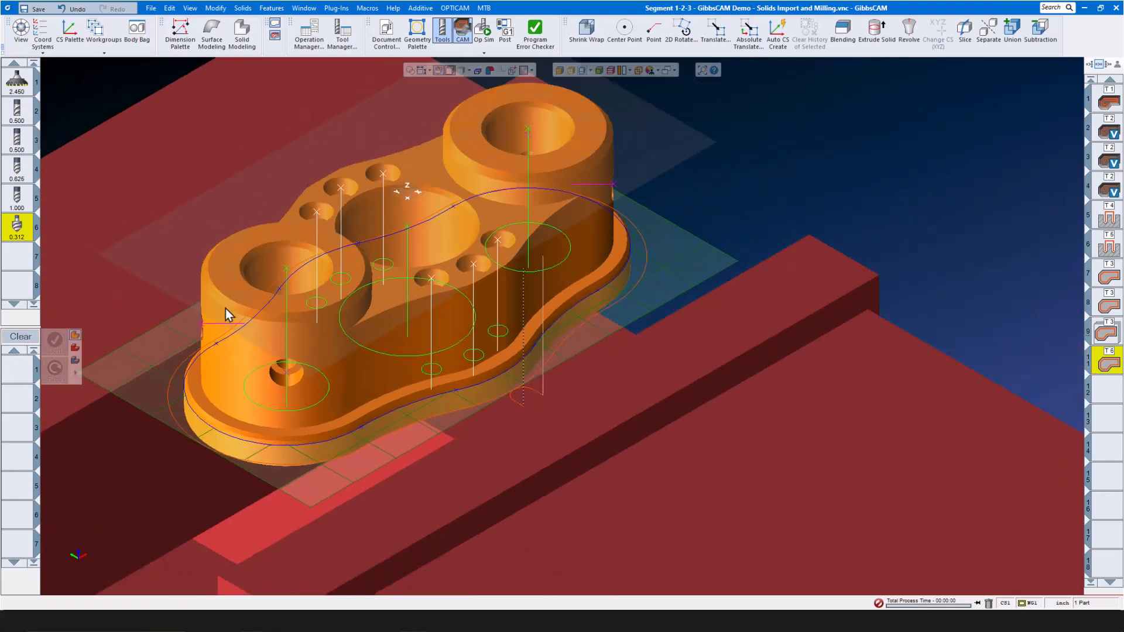
- Browse the Demo Processes folder for another saved process file to load into the empty process list
{"action": "right_click", "coordinate": [19, 365]}
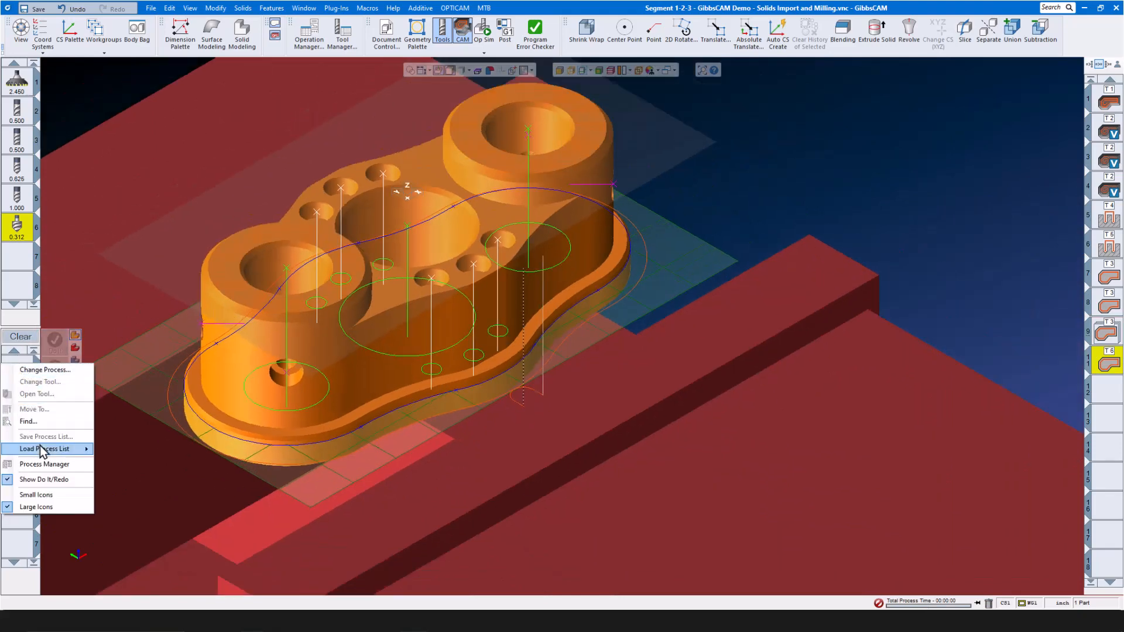
{"action": "mouse_move", "coordinate": [44, 449]}
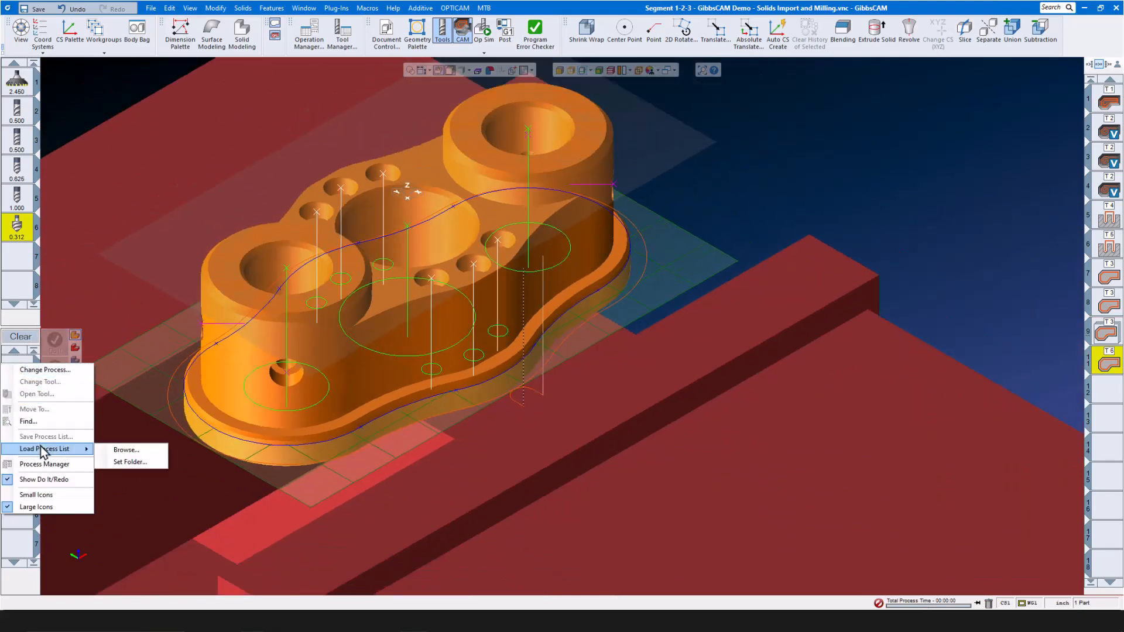
{"action": "left_click", "coordinate": [117, 450]}
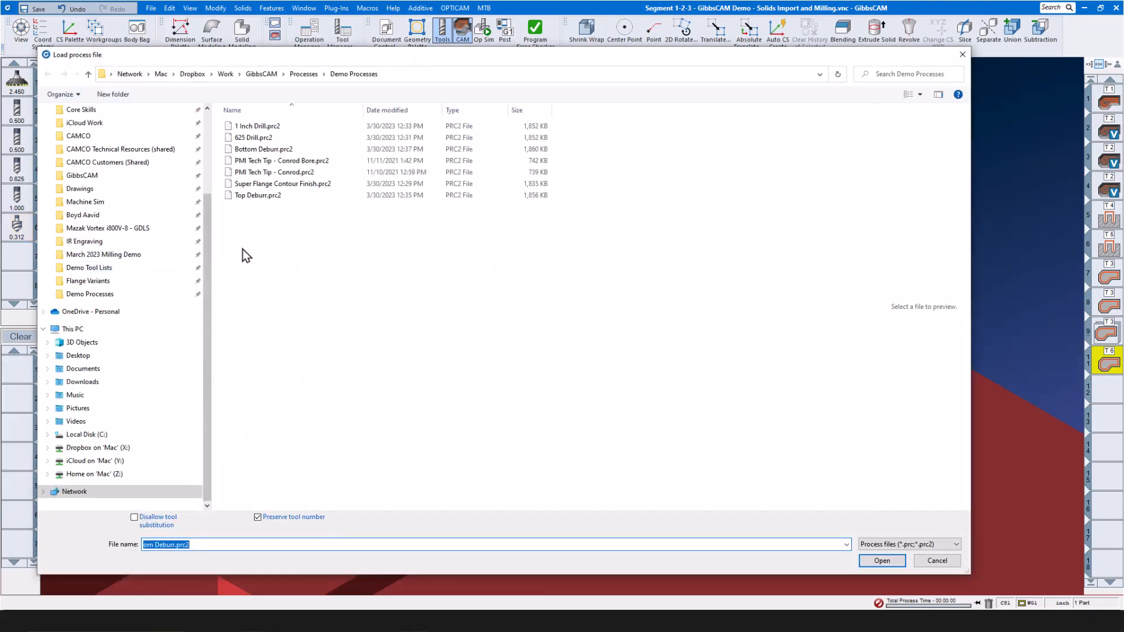
- Load the saved process file Top Deburr.prc2 into the process list
{"action": "left_click", "coordinate": [266, 195]}
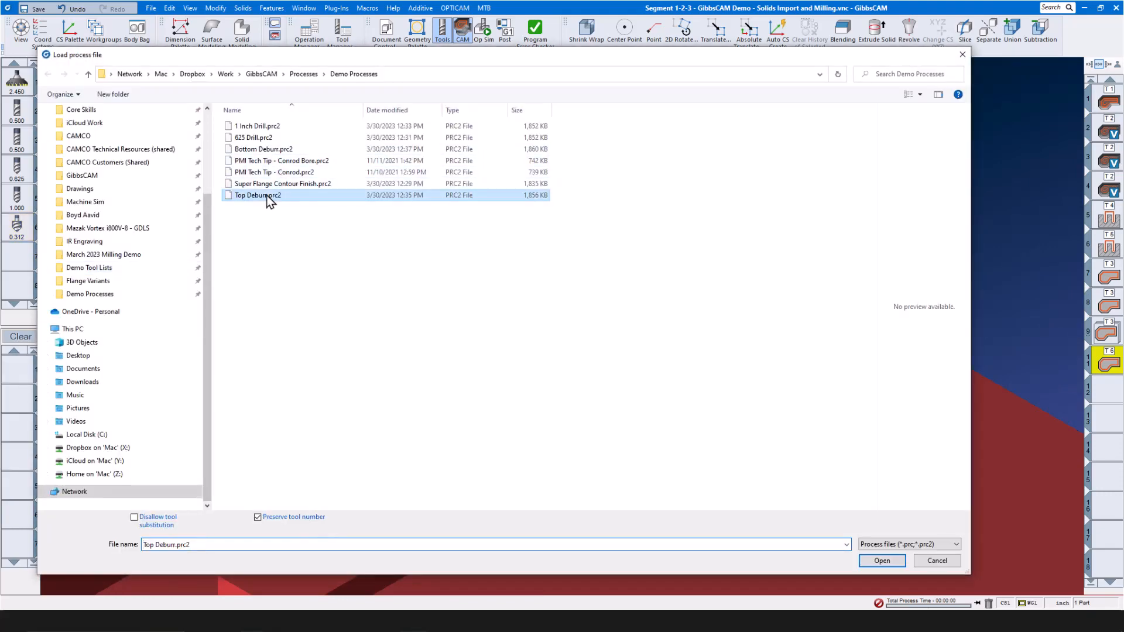
{"action": "left_click", "coordinate": [875, 561]}
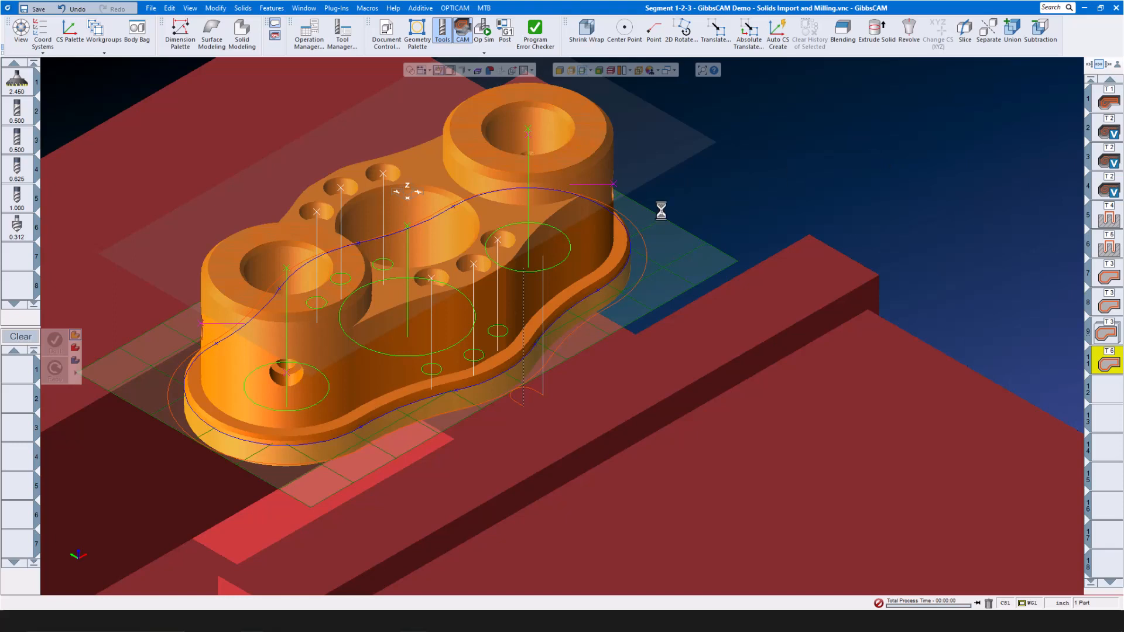
{"action": "left_click_drag", "start_coordinate": [20, 372], "coordinate": [21, 373]}
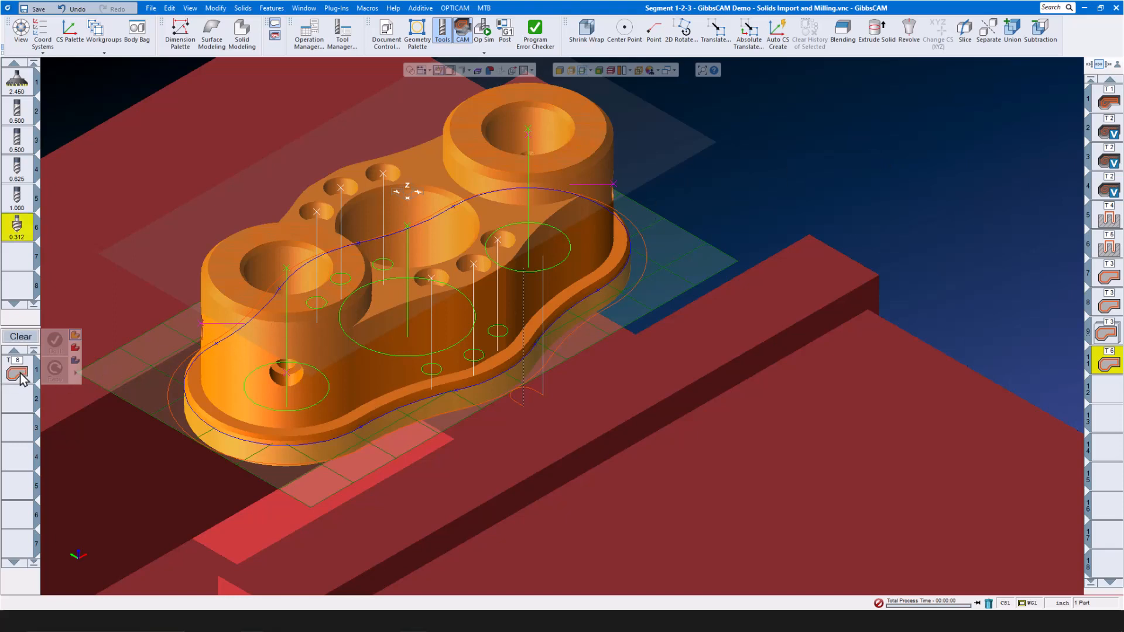
- Position the profiler near the boss tops, choose both outer boss rims as cut shapes, and create the deburring operation
{"action": "left_click_drag", "start_coordinate": [644, 305], "coordinate": [627, 205]}
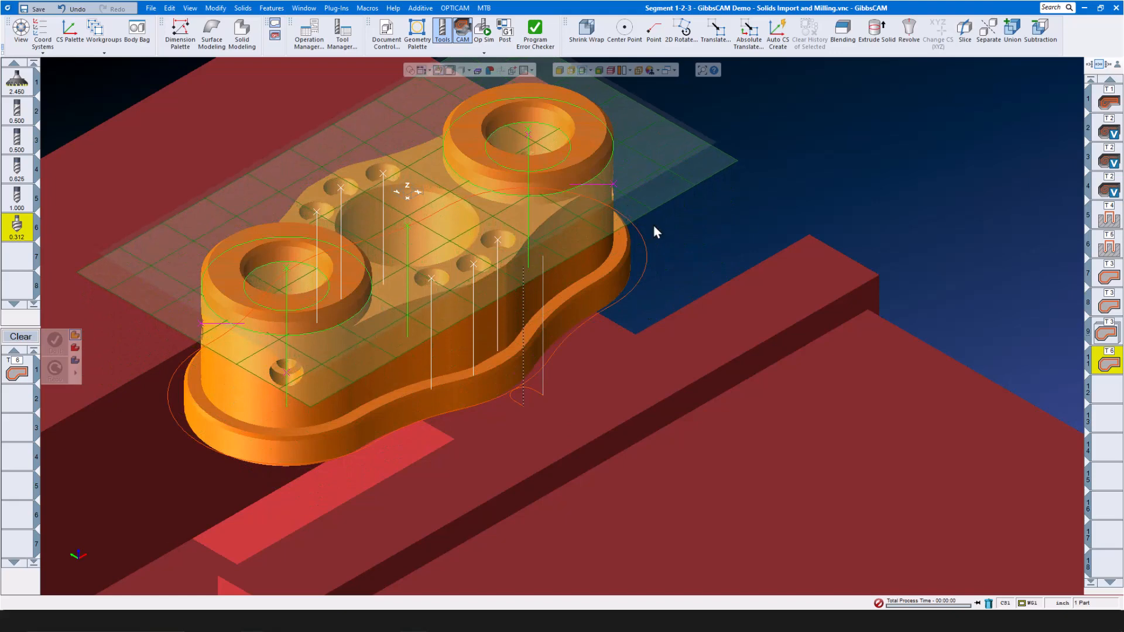
{"action": "left_click", "coordinate": [584, 184]}
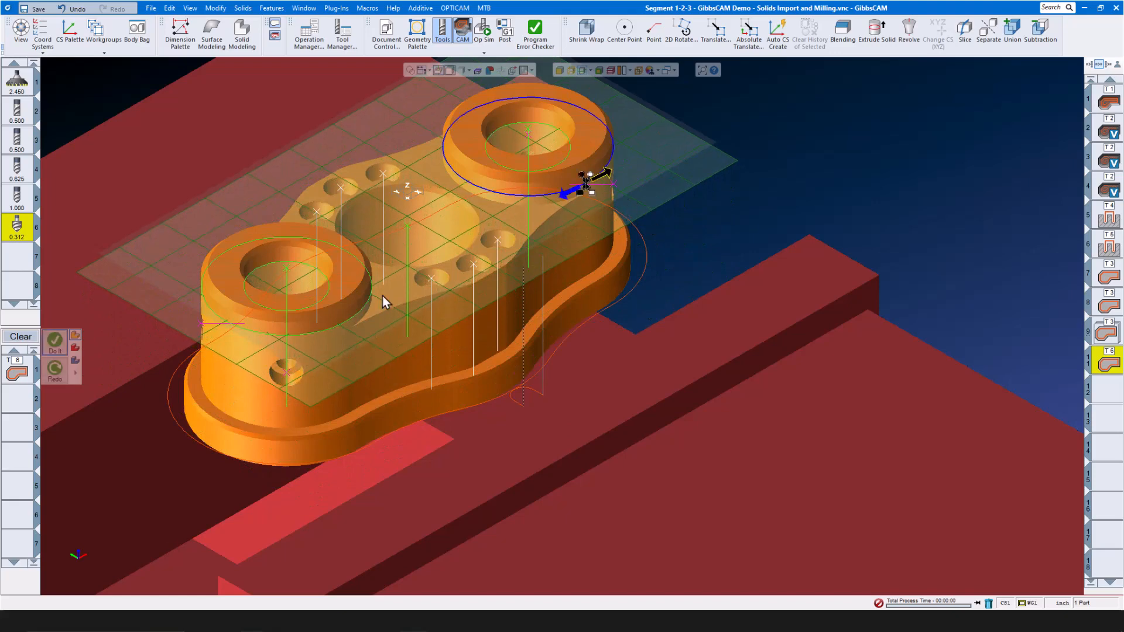
{"action": "left_click", "coordinate": [337, 325]}
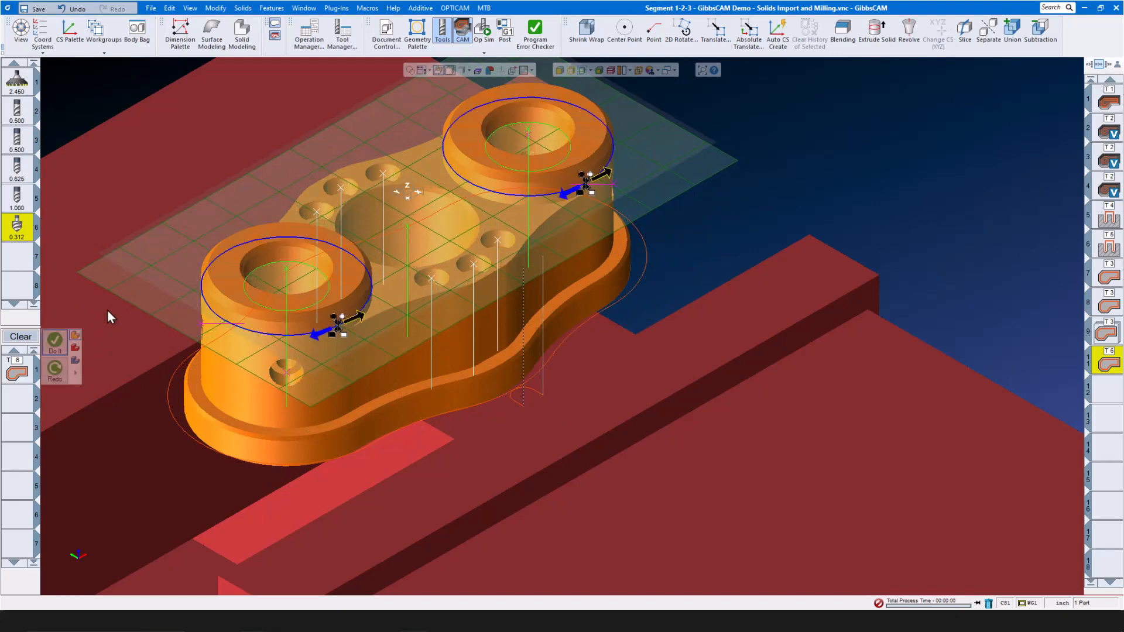
{"action": "left_click", "coordinate": [55, 344]}
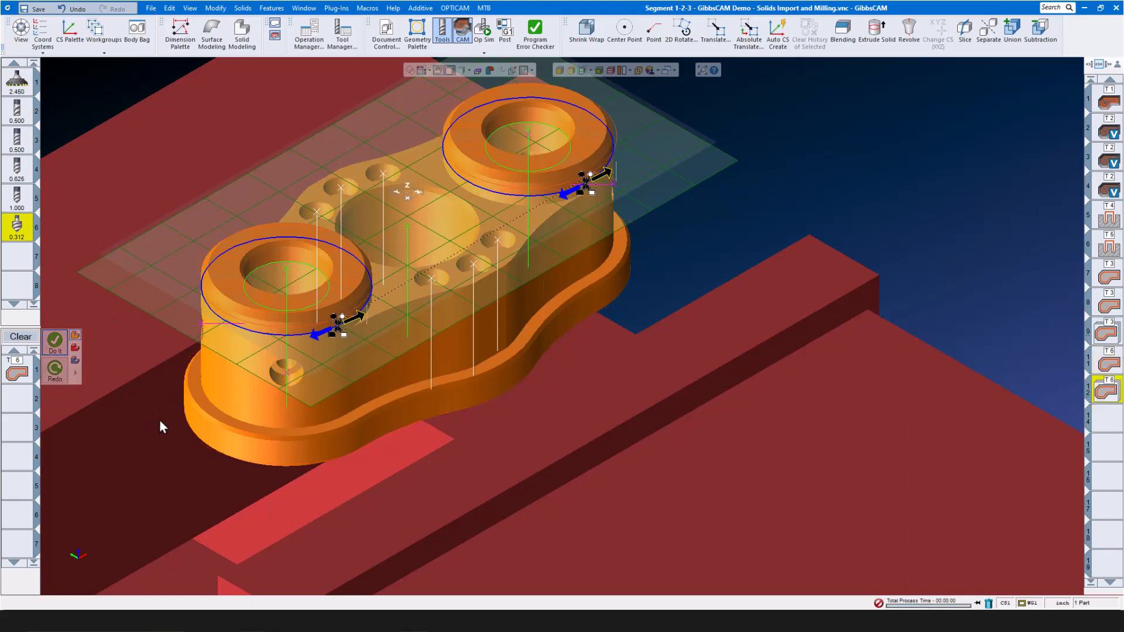
- Simulate all machining operations on the stock at adjusted playback speed, and close the simulation when it ends
{"action": "scroll", "coordinate": [401, 444], "scroll_direction": "down", "scroll_amount": 3}
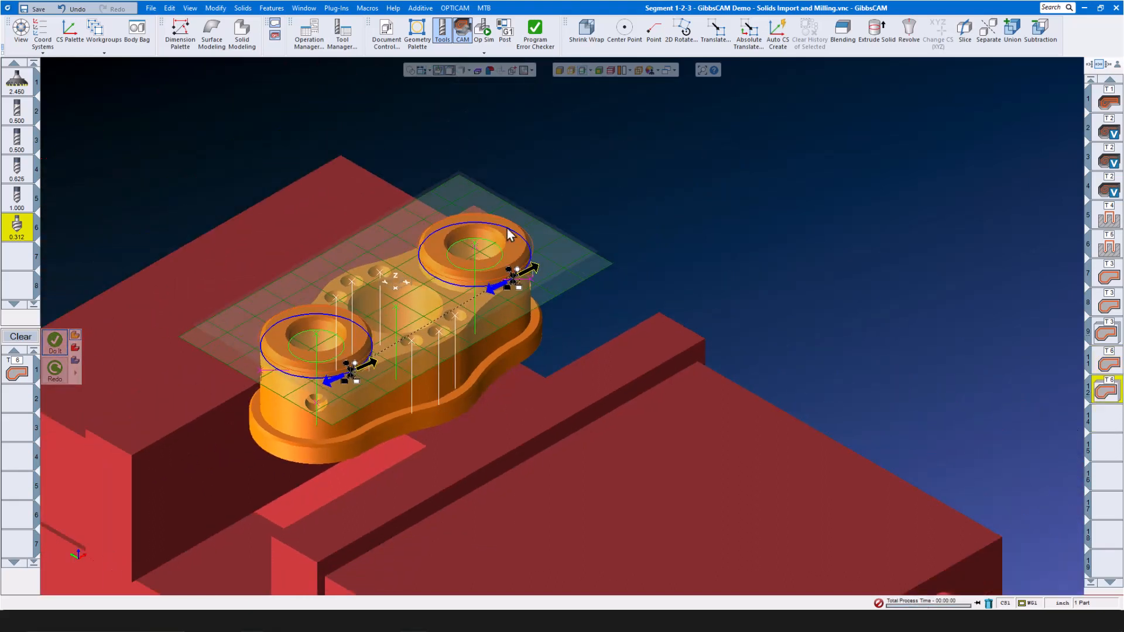
{"action": "left_click", "coordinate": [490, 28]}
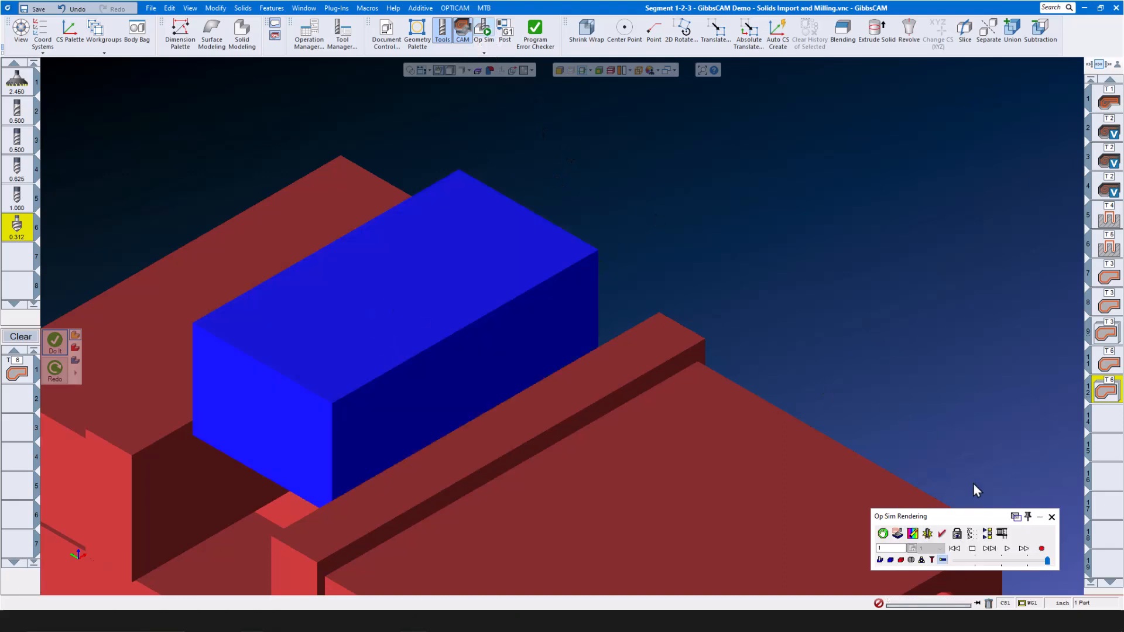
{"action": "left_click", "coordinate": [1000, 560]}
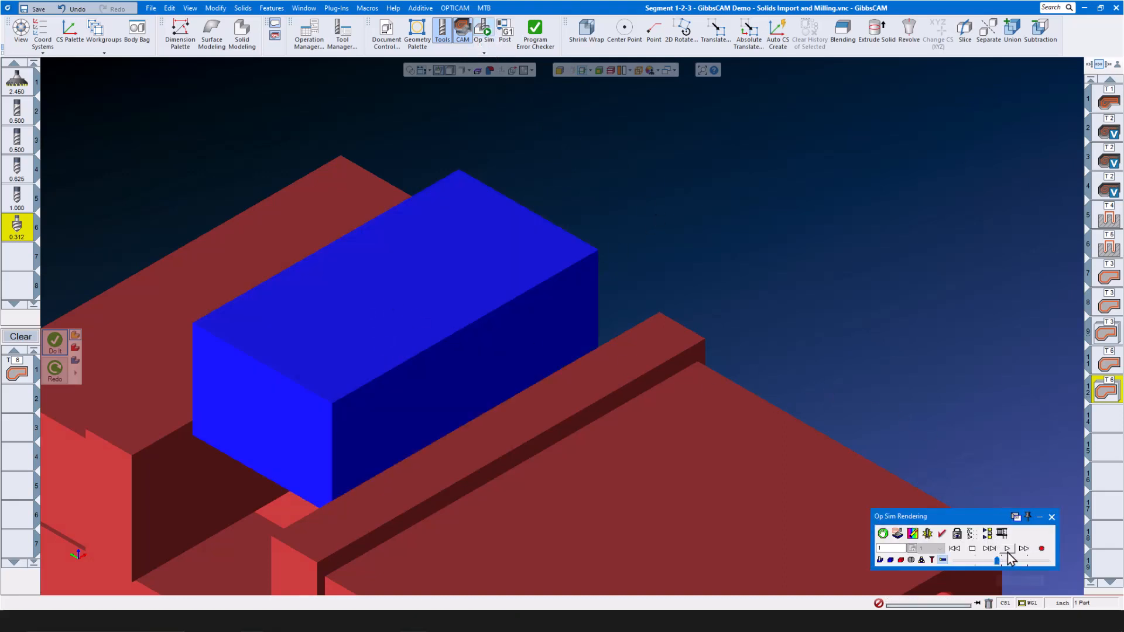
{"action": "left_click", "coordinate": [1007, 549]}
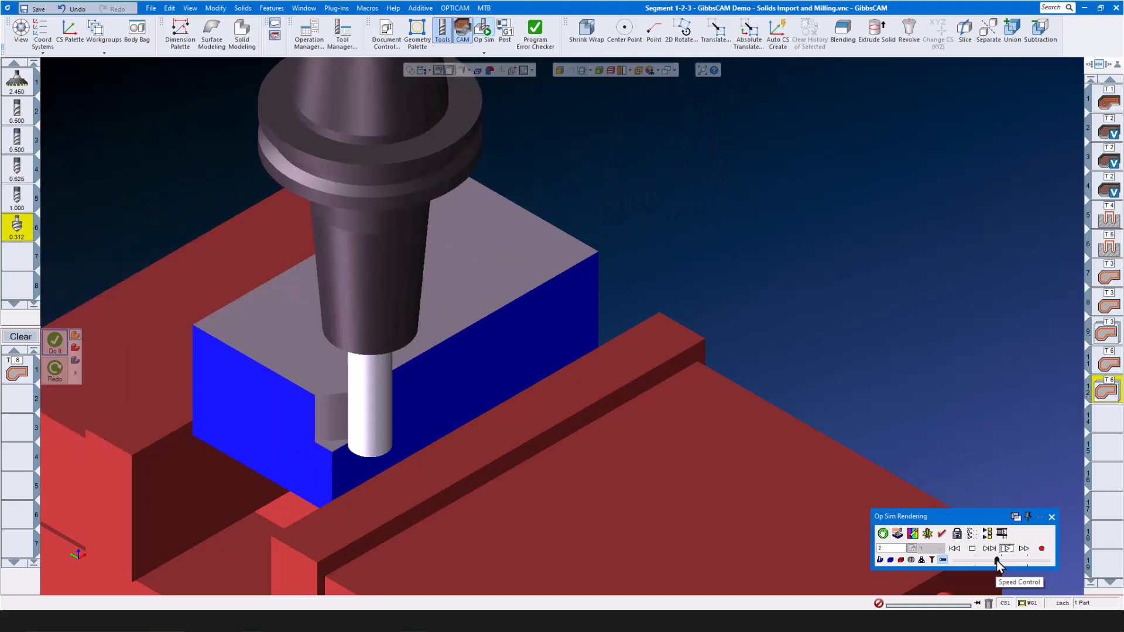
{"action": "left_click_drag", "start_coordinate": [997, 560], "coordinate": [1004, 560]}
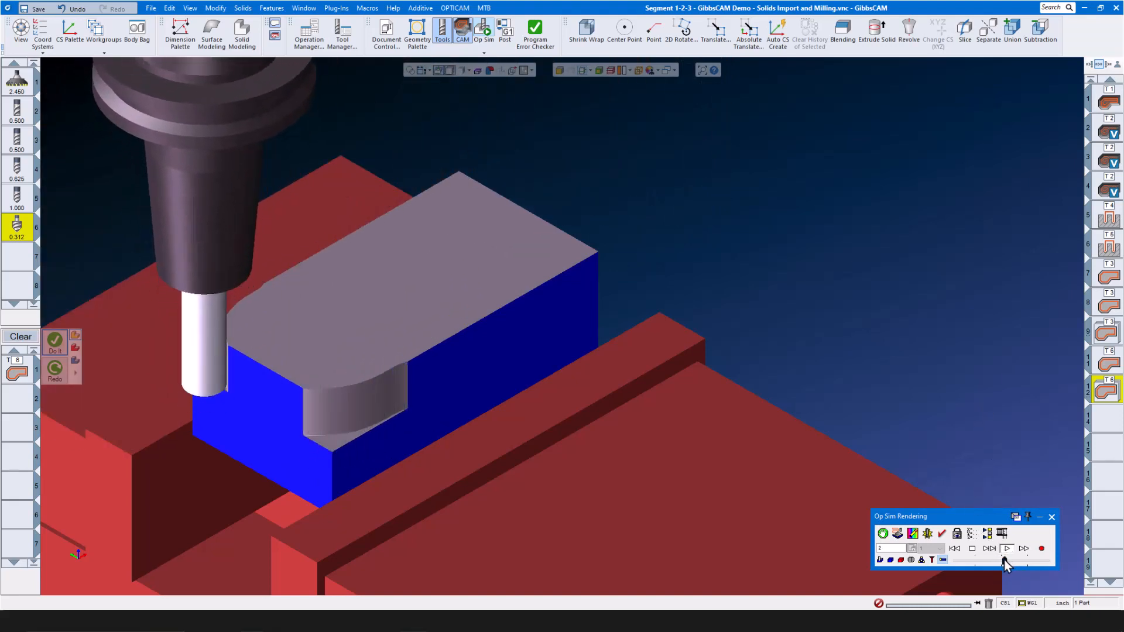
{"action": "left_click_drag", "start_coordinate": [1004, 560], "coordinate": [1008, 560]}
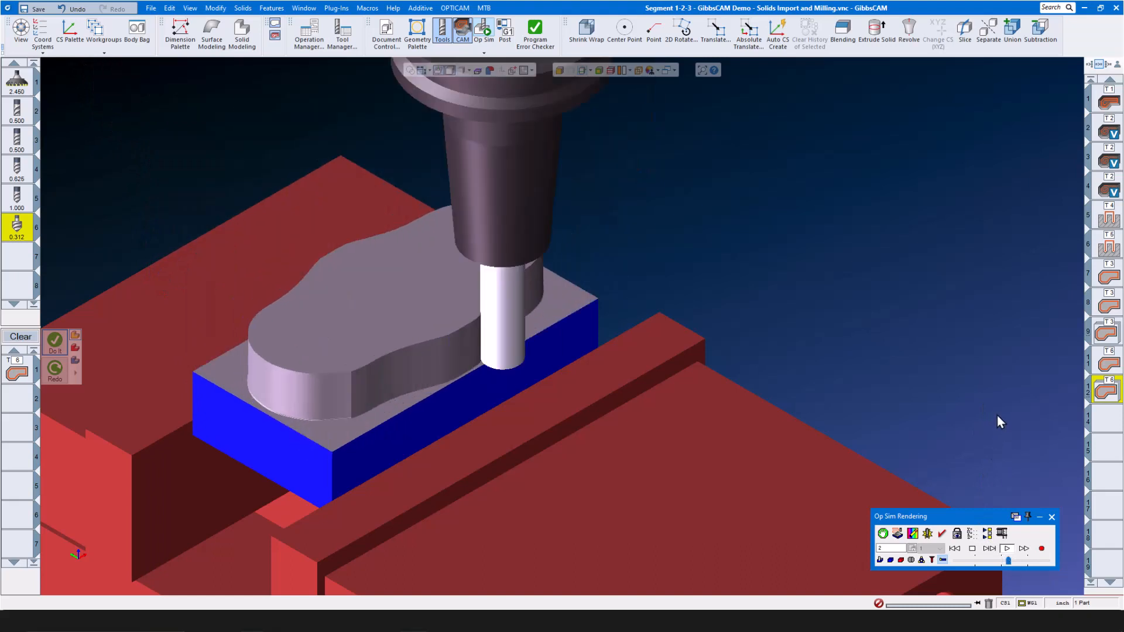
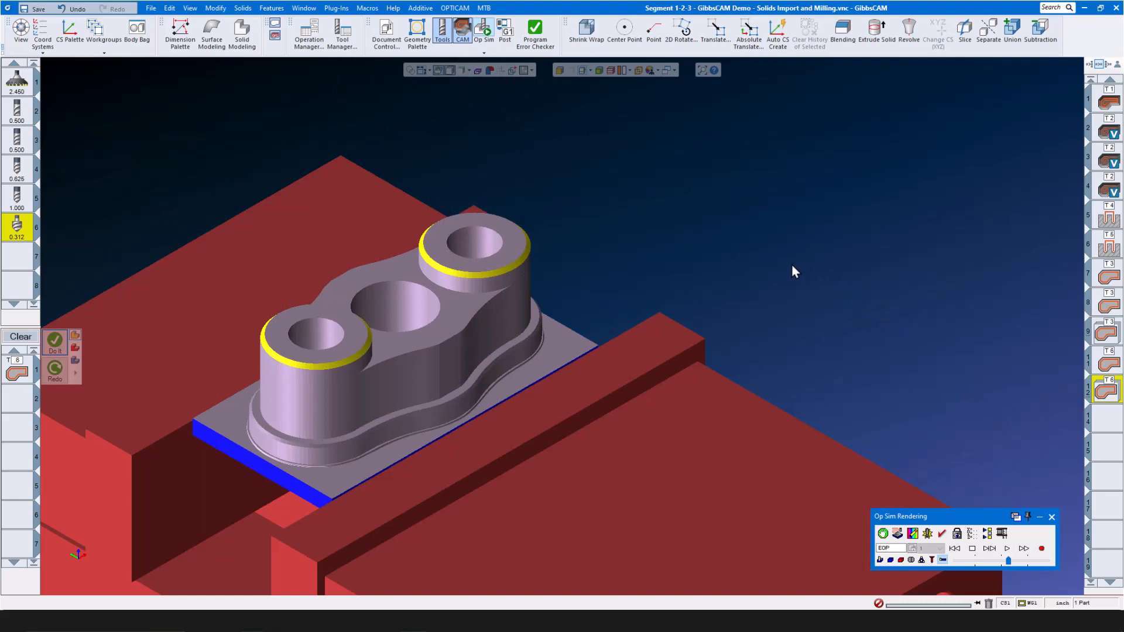
{"action": "left_click", "coordinate": [1052, 517]}
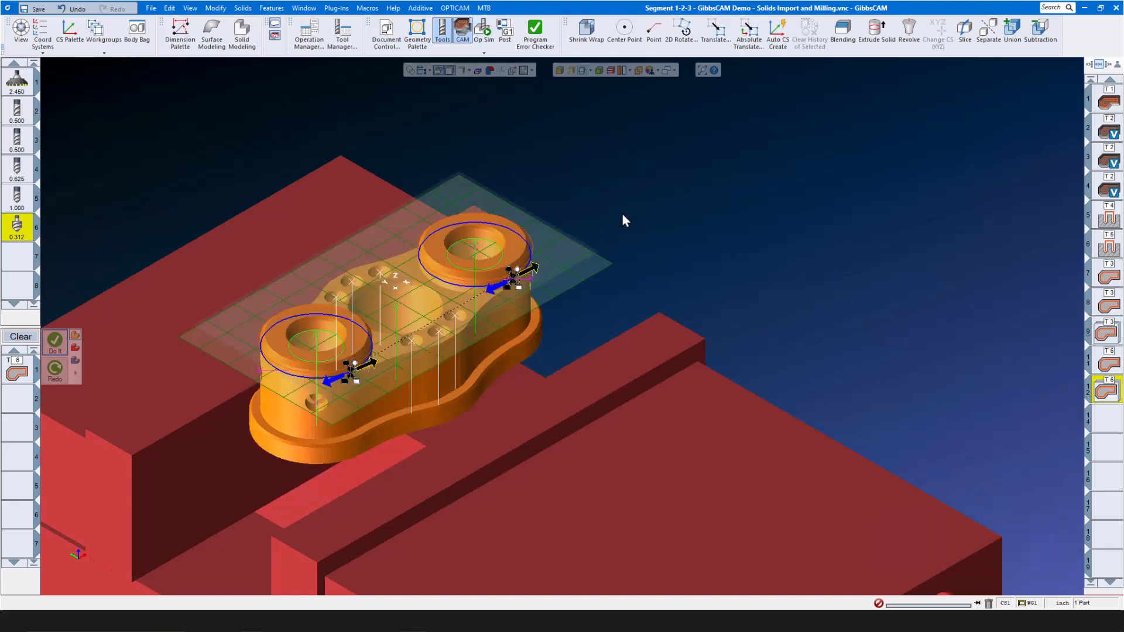
- Hide the profiler plane around the part
{"action": "mouse_move", "coordinate": [17, 175]}
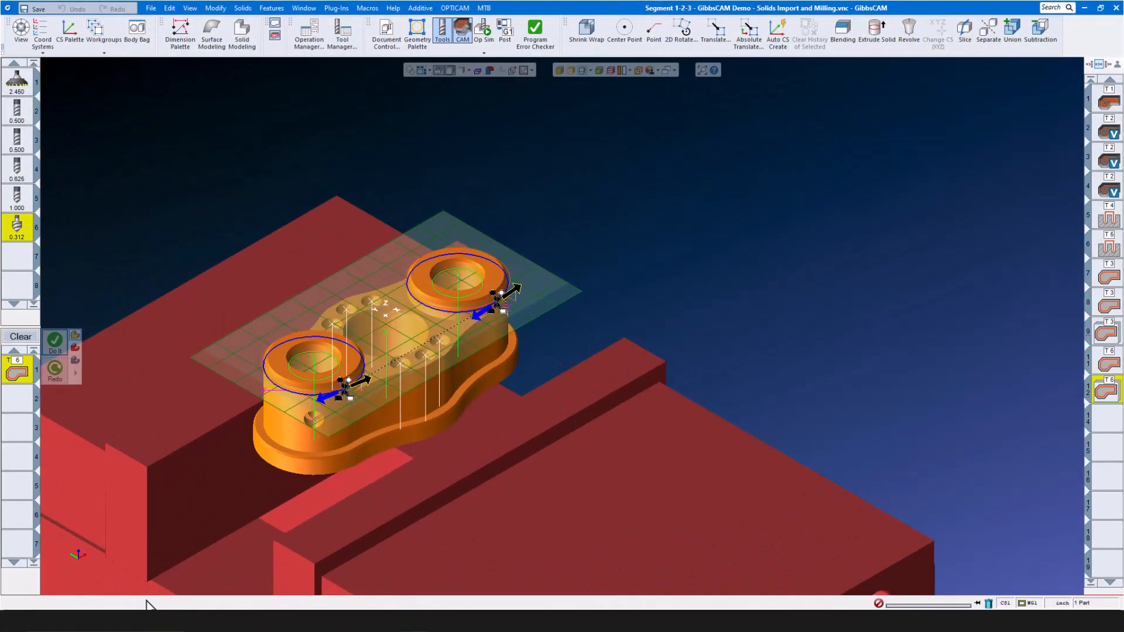
{"action": "left_click", "coordinate": [589, 71]}
{"action": "left_click", "coordinate": [583, 71]}
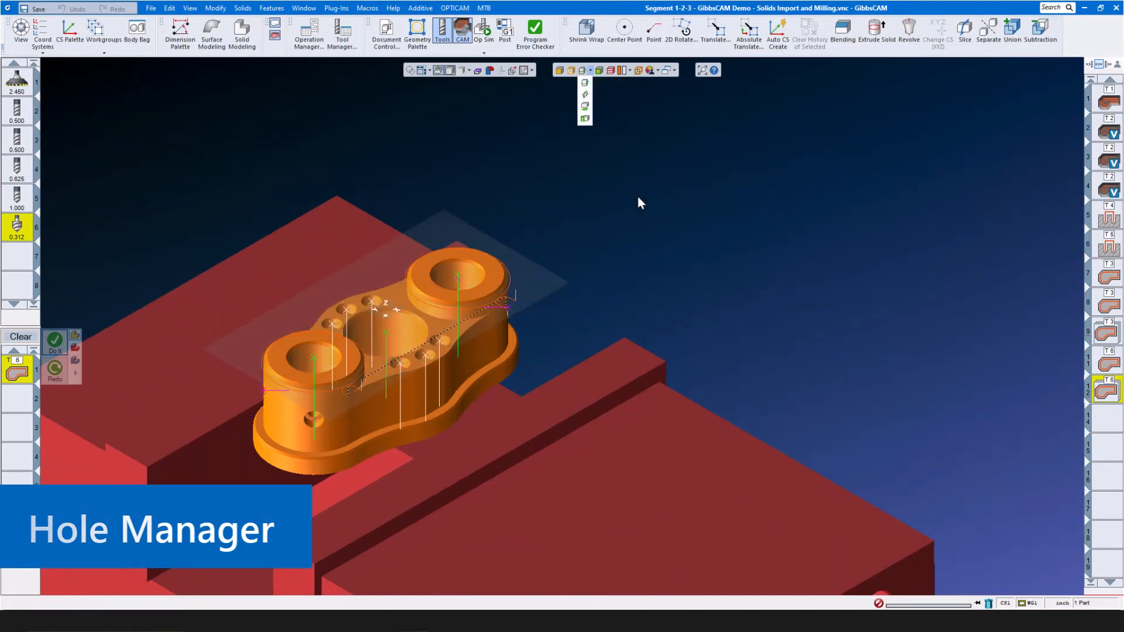
- Examine the segment data of the small counterbored hole nearest the far boss, and leave the hole editor with nothing selected
{"action": "scroll", "coordinate": [368, 332], "scroll_direction": "up", "scroll_amount": 4}
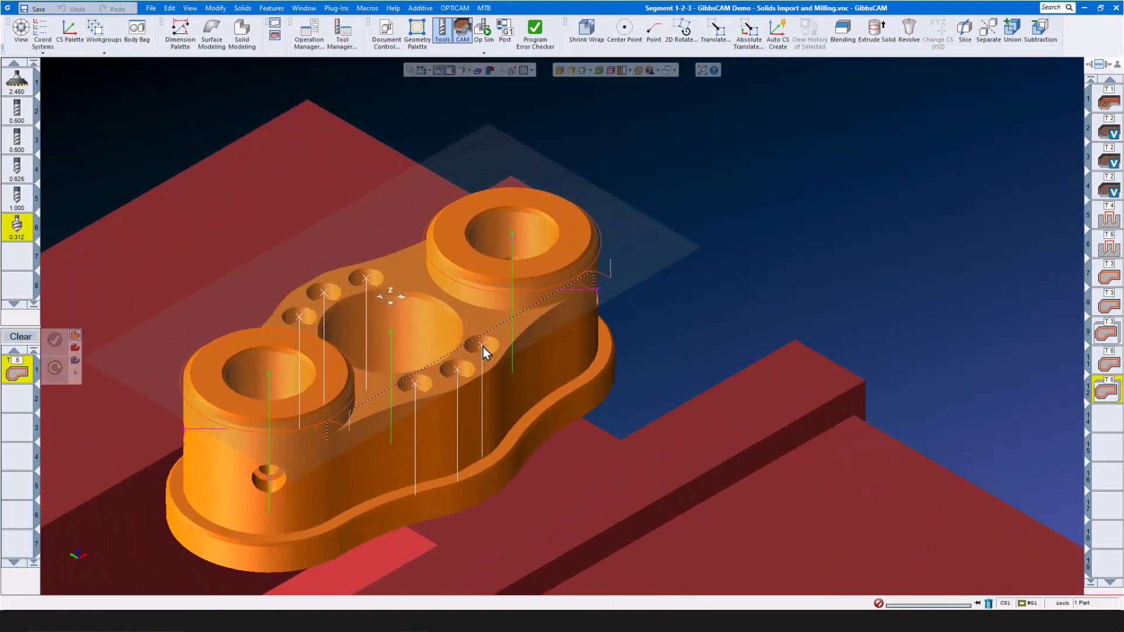
{"action": "left_click", "coordinate": [483, 346]}
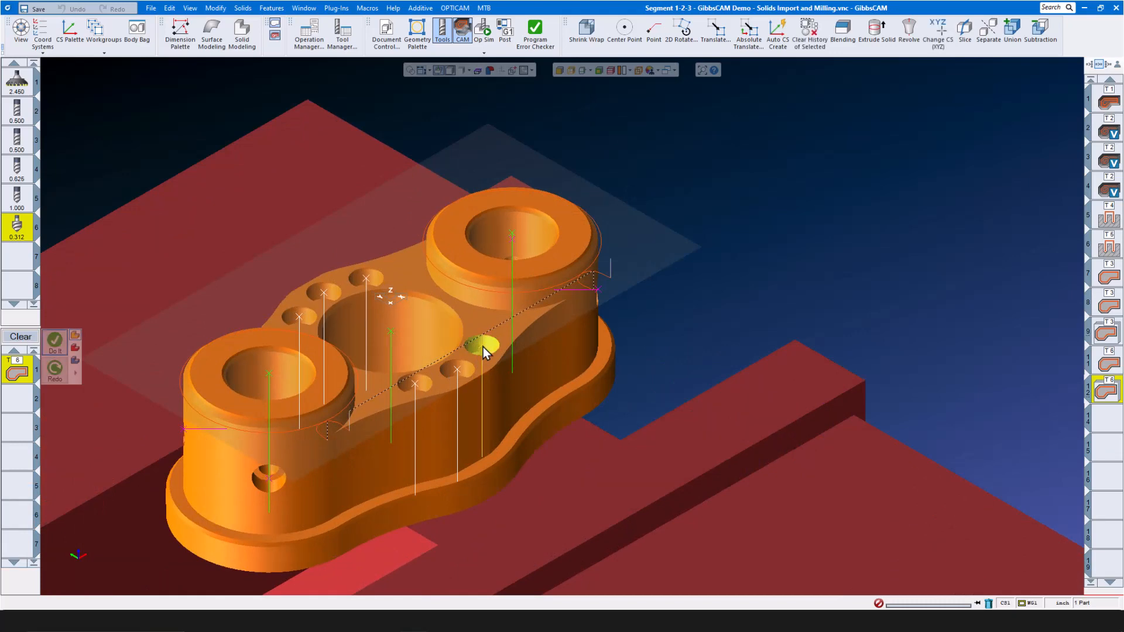
{"action": "right_click", "coordinate": [483, 346]}
{"action": "left_click", "coordinate": [508, 379]}
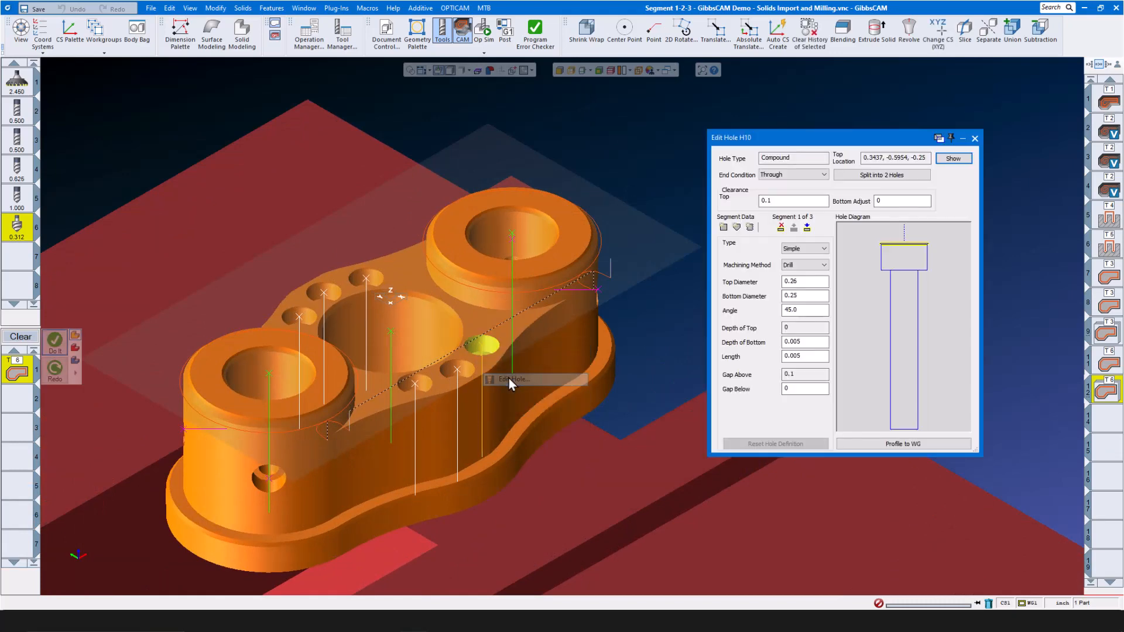
{"action": "left_click", "coordinate": [894, 258]}
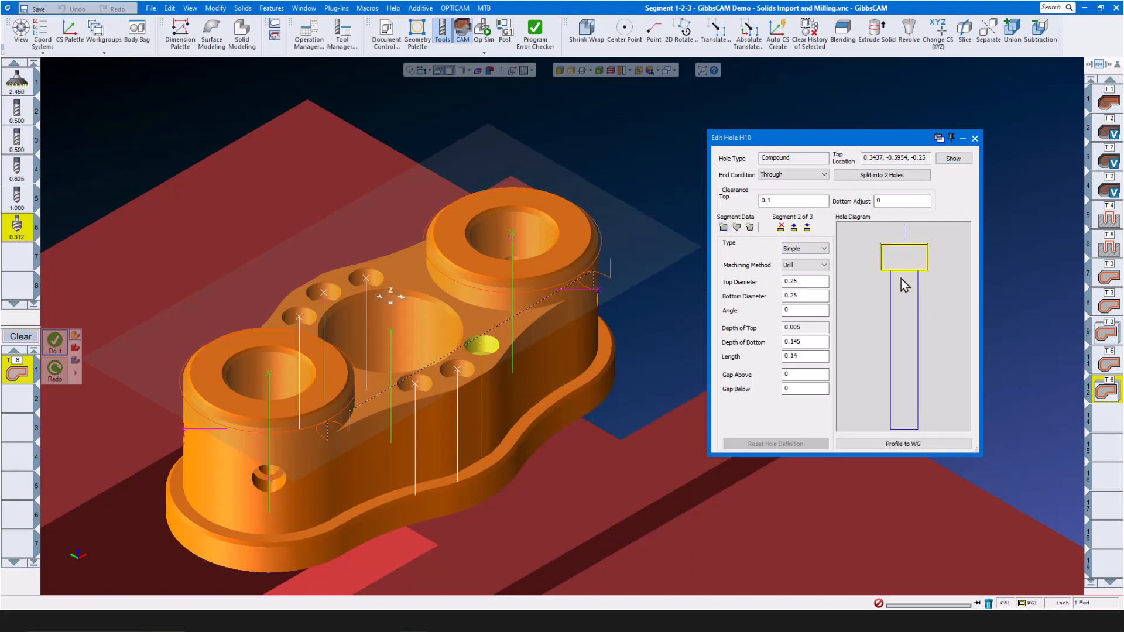
{"action": "left_click", "coordinate": [905, 296]}
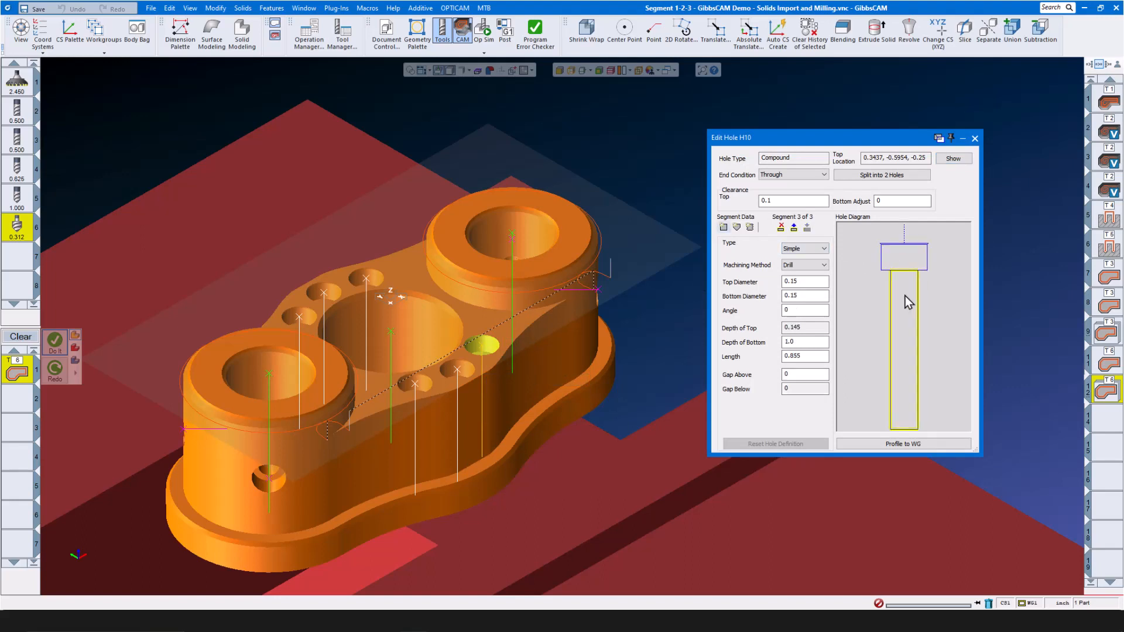
{"action": "left_click", "coordinate": [911, 259]}
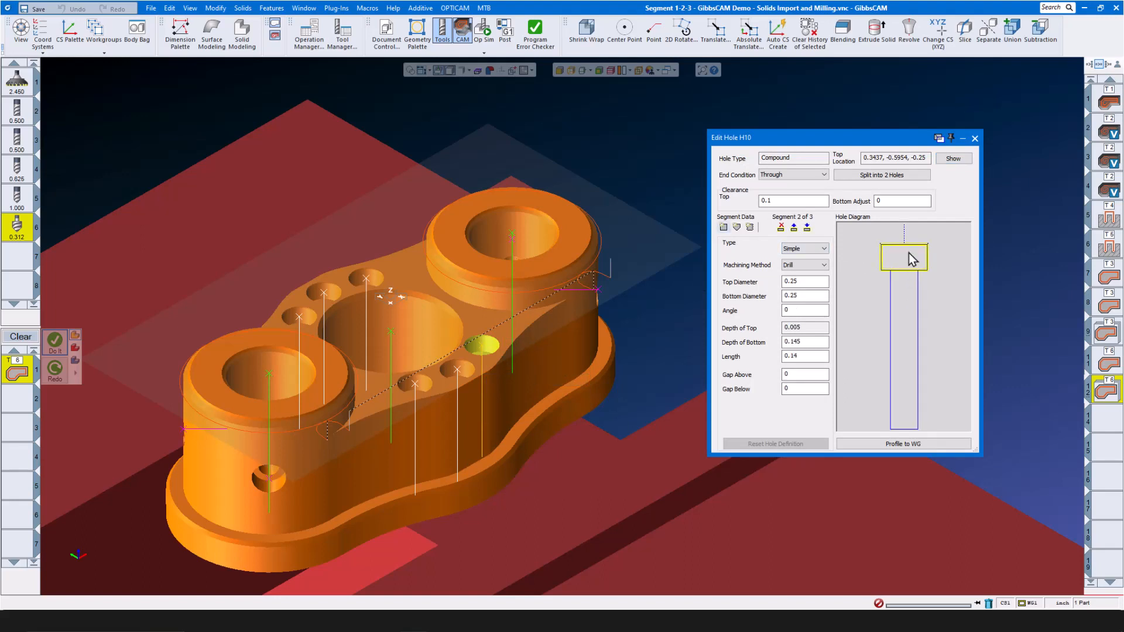
{"action": "left_click", "coordinate": [901, 300]}
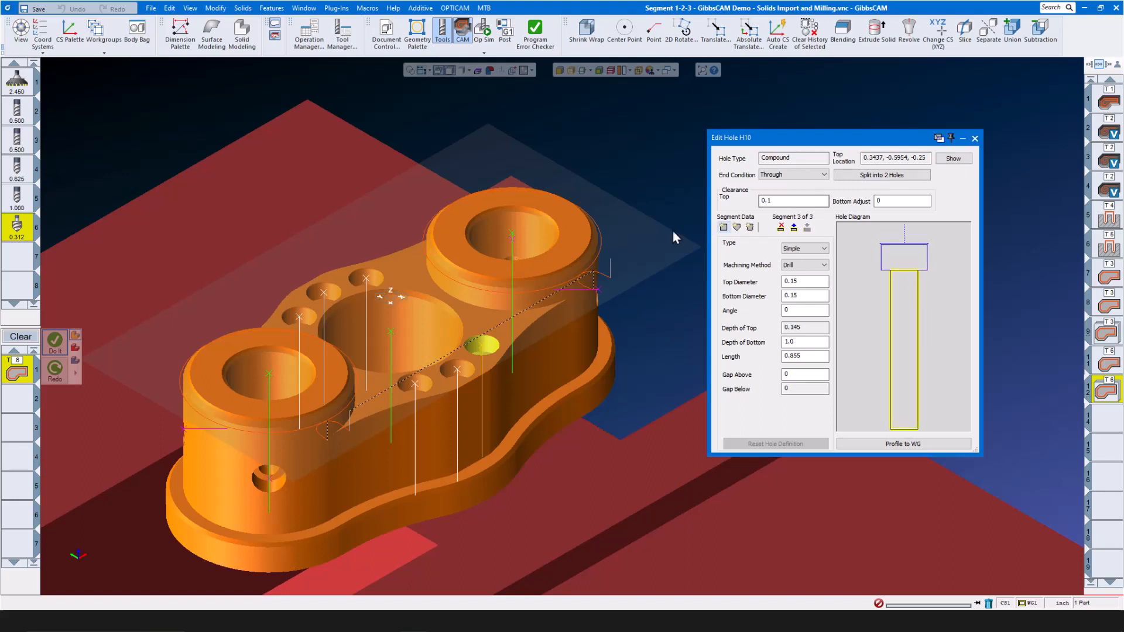
{"action": "left_click", "coordinate": [514, 243]}
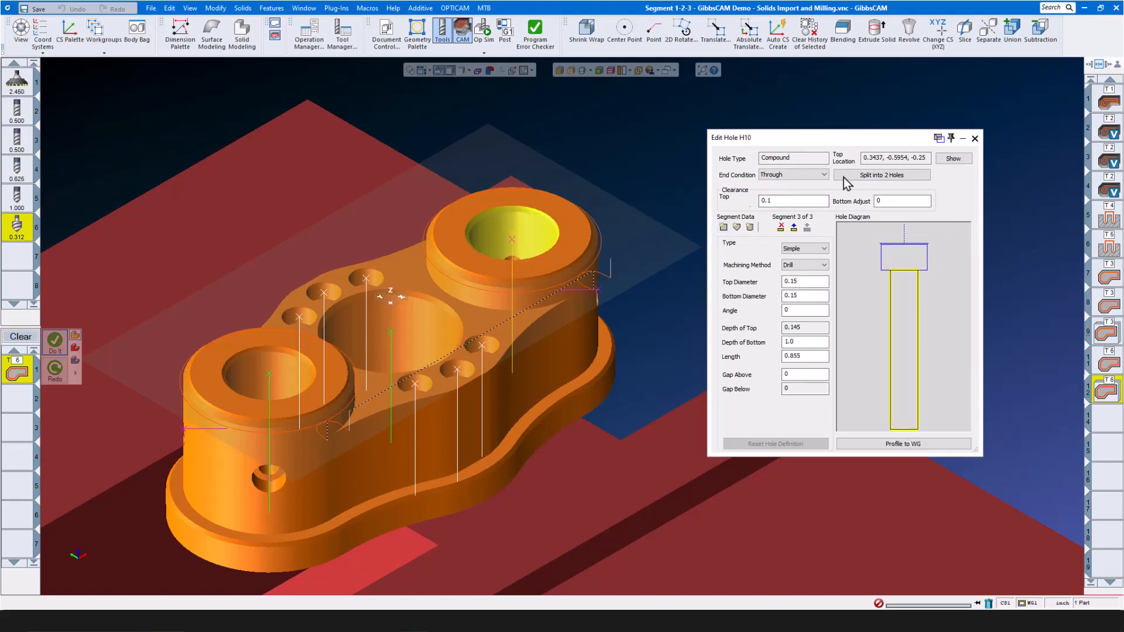
{"action": "left_click", "coordinate": [973, 138]}
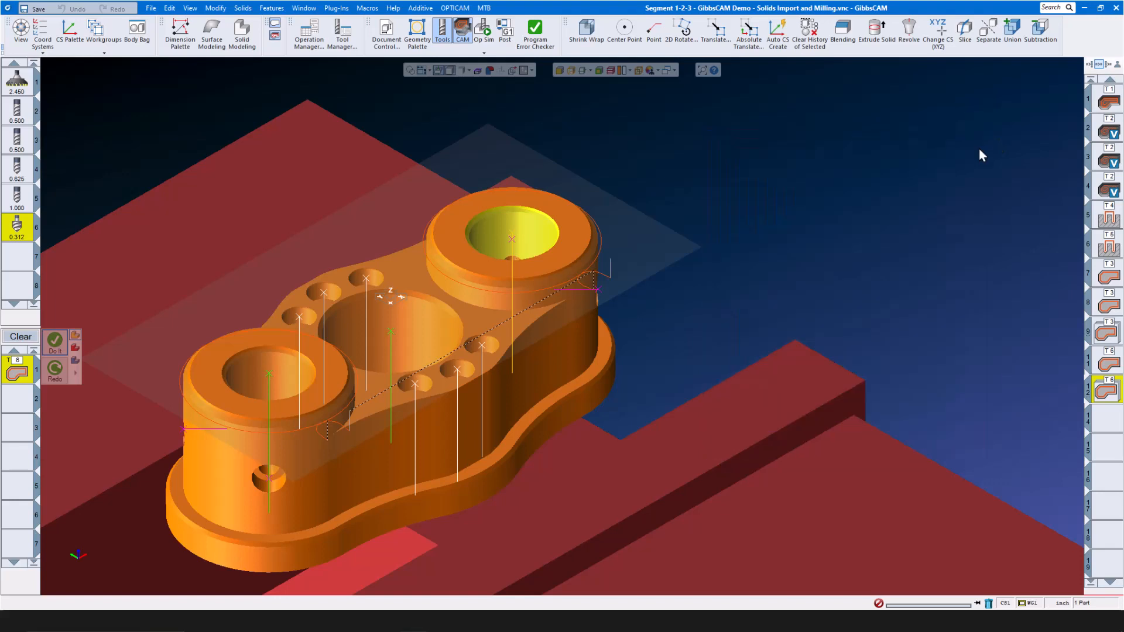
{"action": "left_click", "coordinate": [805, 198]}
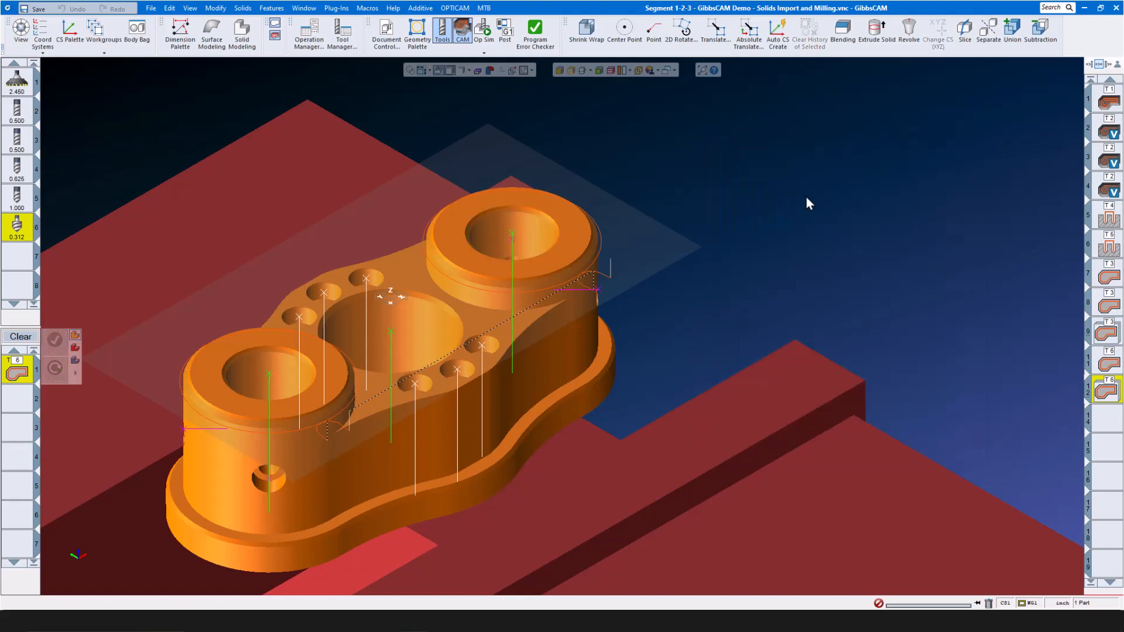
- Clear the process list and create a Holes process with the 0.375 drill, tool 12
{"action": "left_click", "coordinate": [27, 341]}
{"action": "scroll", "coordinate": [24, 260], "scroll_direction": "down", "scroll_amount": 6}
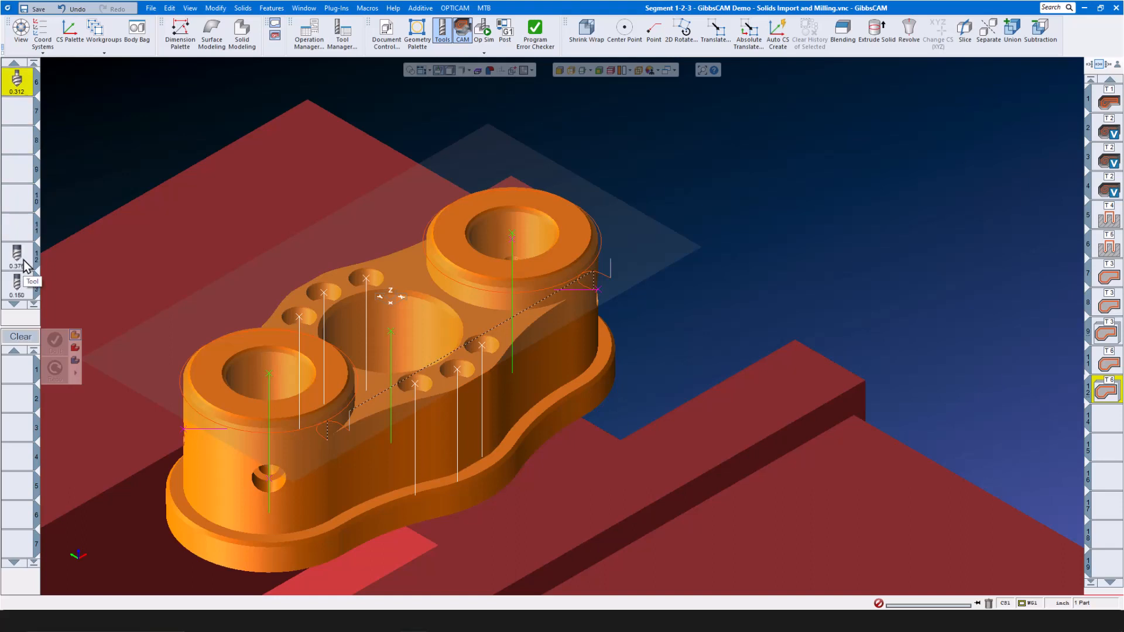
{"action": "scroll", "coordinate": [23, 264], "scroll_direction": "down", "scroll_amount": 1}
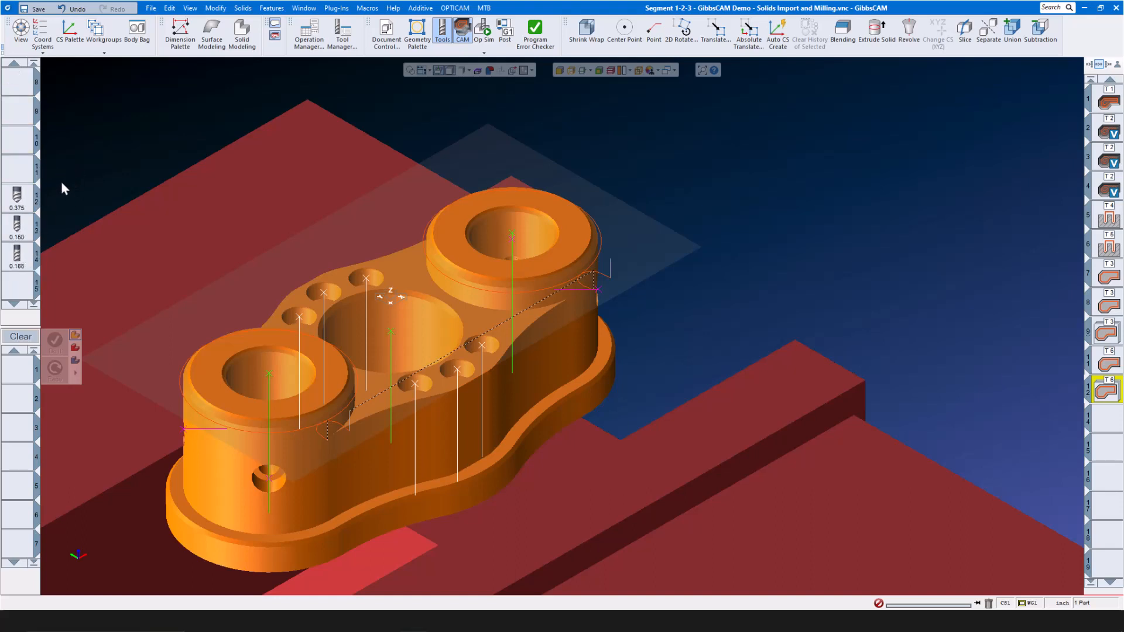
{"action": "left_click_drag", "start_coordinate": [18, 197], "coordinate": [34, 370]}
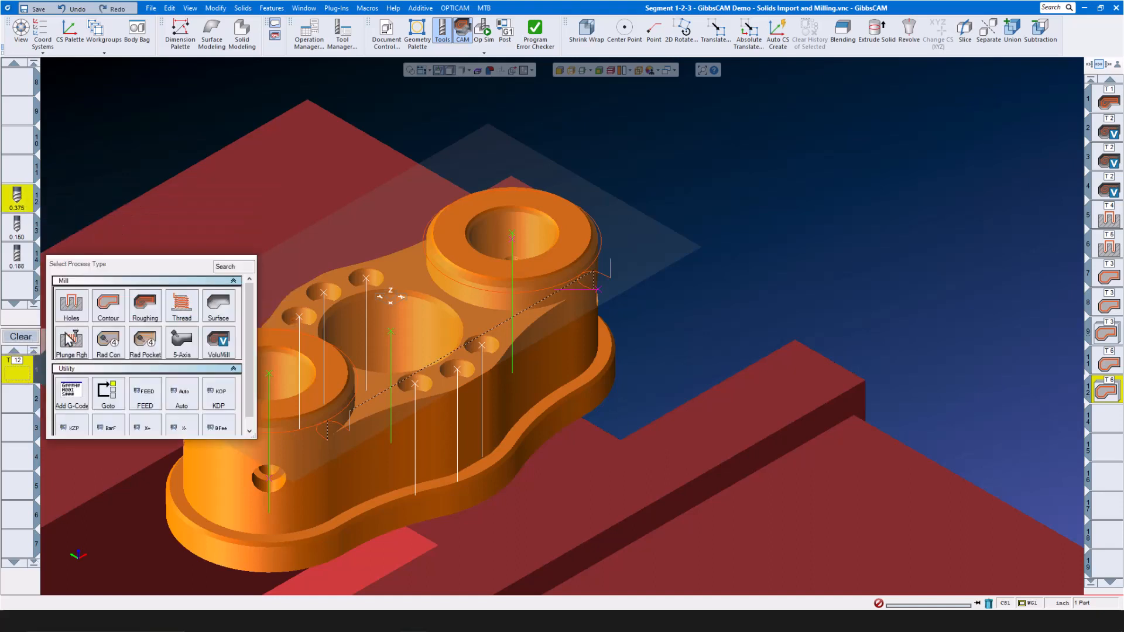
{"action": "left_click", "coordinate": [72, 310]}
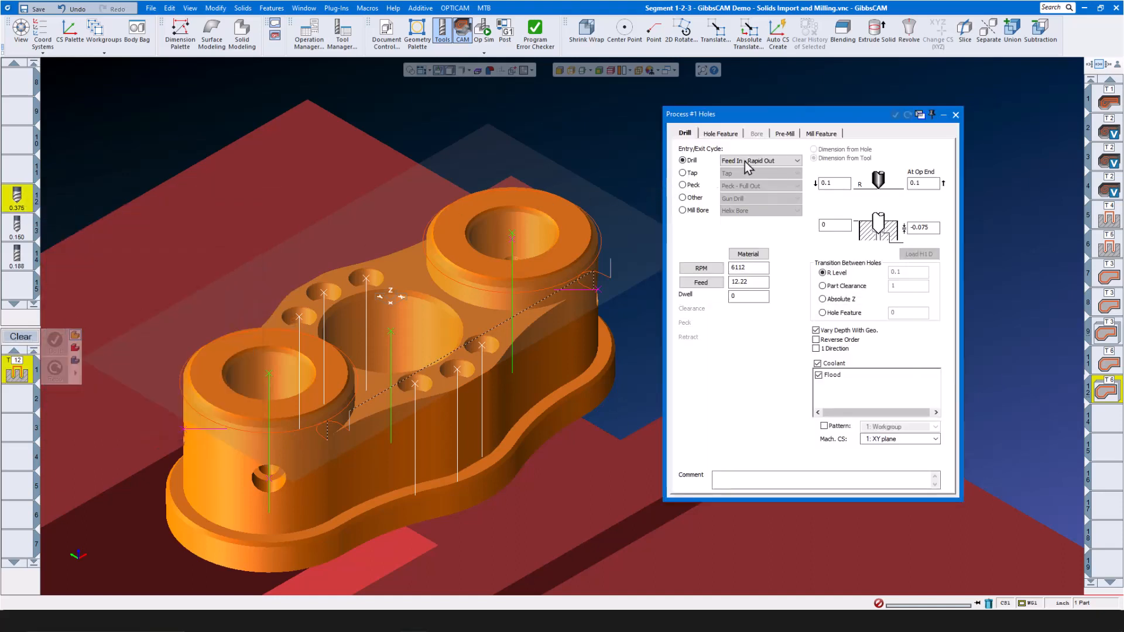
- In the drilling process's hole feature settings, set R Level to From Hole Feature and At Op End to Same As R Level
{"action": "left_click", "coordinate": [720, 133]}
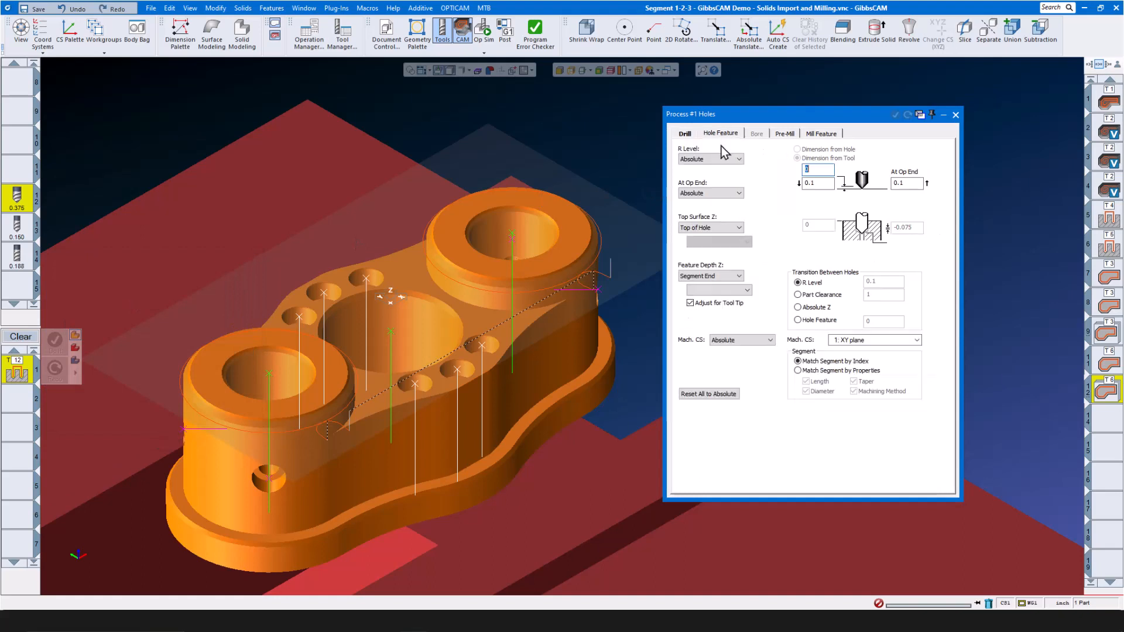
{"action": "left_click", "coordinate": [732, 158]}
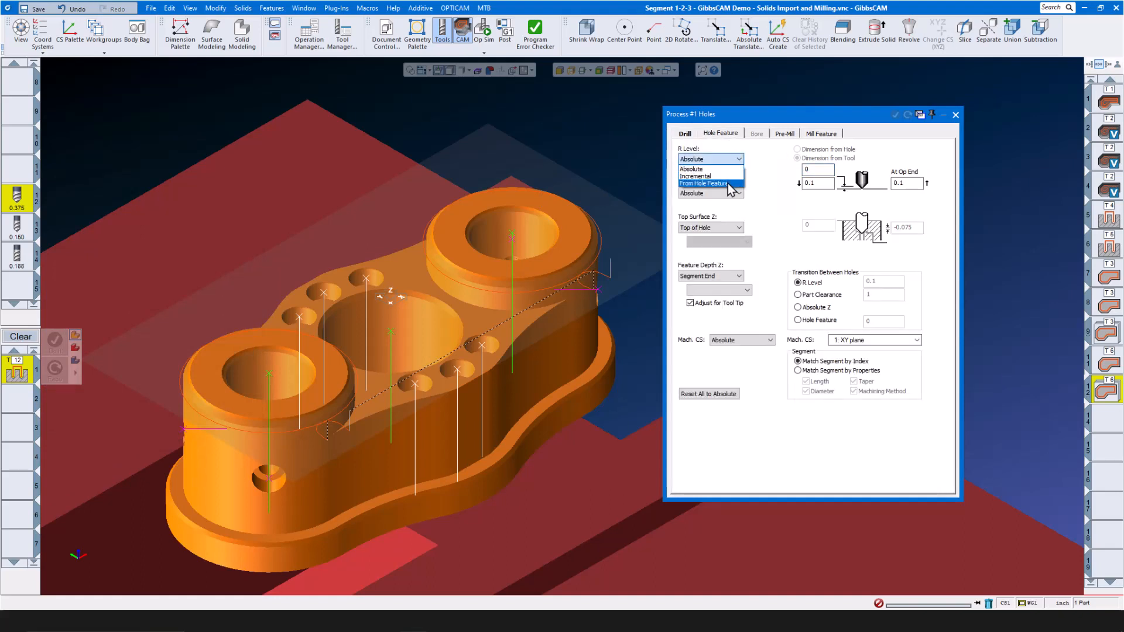
{"action": "left_click", "coordinate": [728, 183]}
{"action": "left_click", "coordinate": [733, 193]}
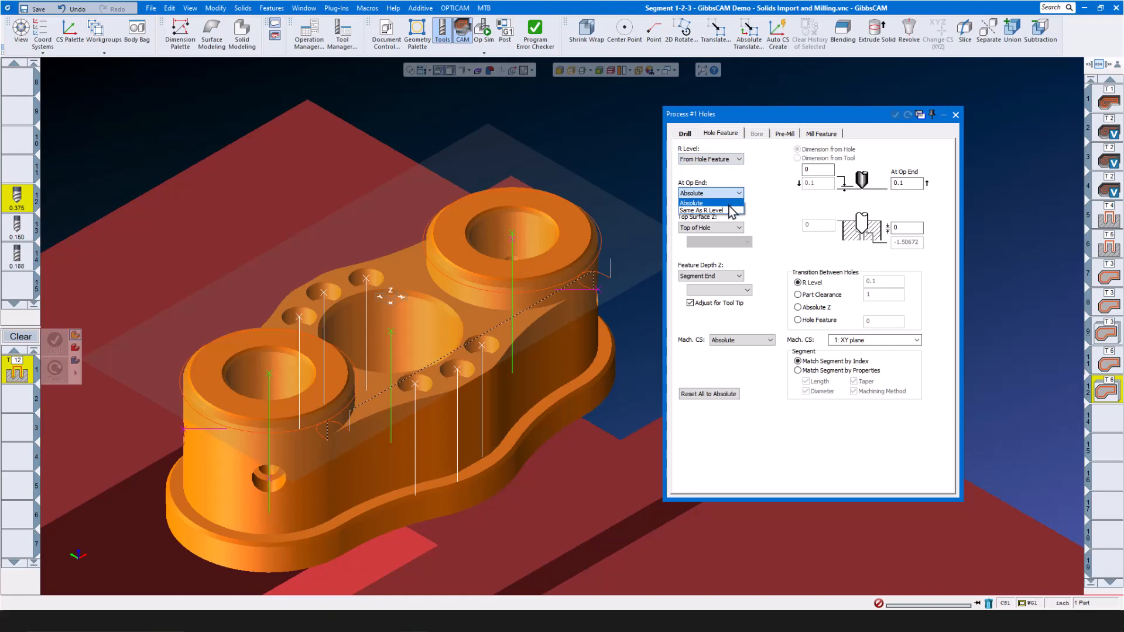
{"action": "left_click", "coordinate": [729, 210]}
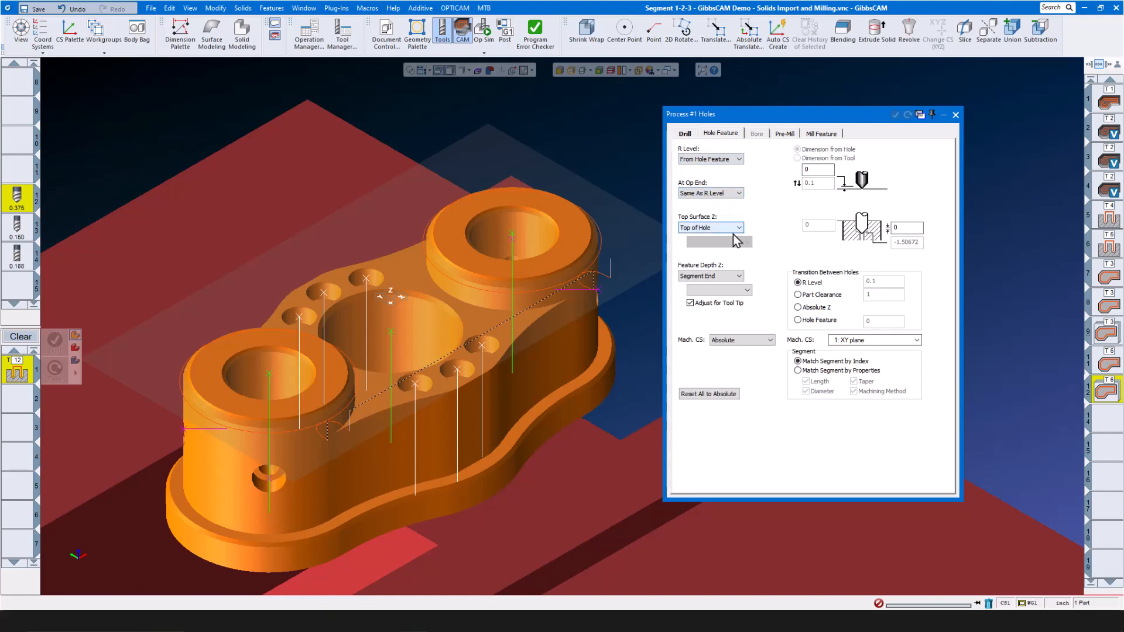
- Set the drilling process's Feature Depth Z to Chamfer, with Adjust for Tool Tip enabled
{"action": "left_click", "coordinate": [738, 276]}
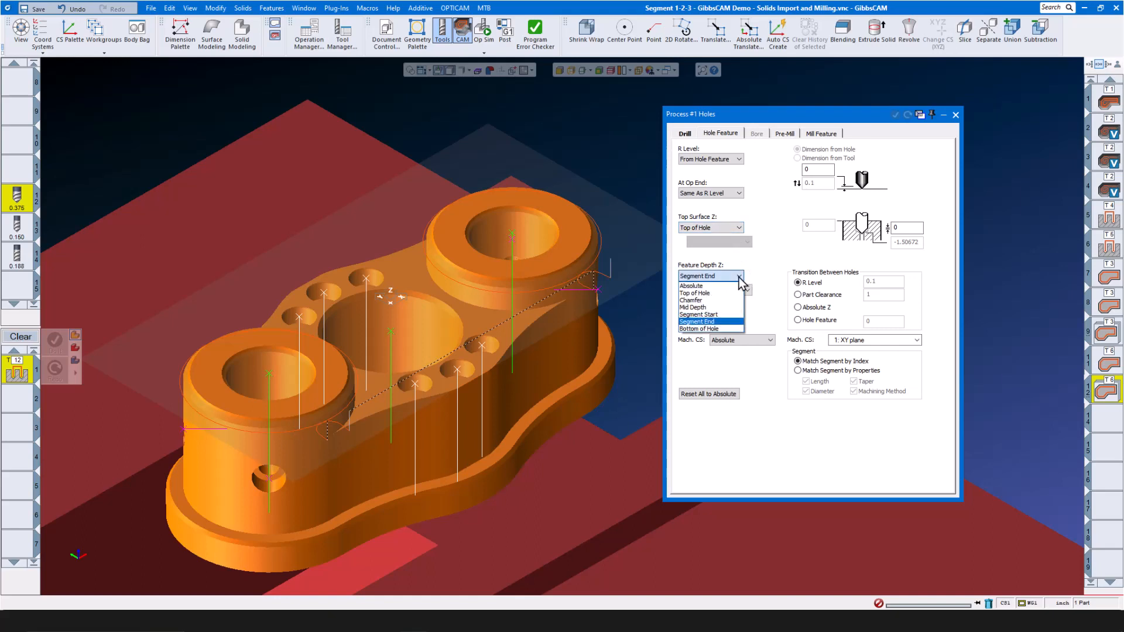
{"action": "left_click", "coordinate": [722, 302]}
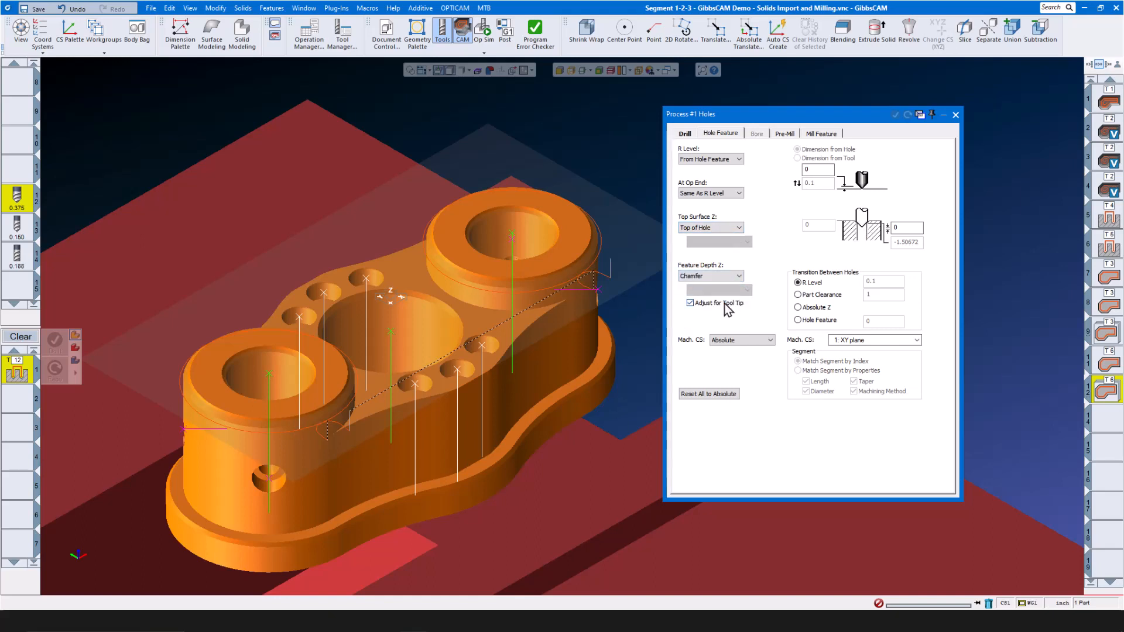
{"action": "left_click", "coordinate": [691, 302]}
{"action": "left_click", "coordinate": [690, 302]}
{"action": "left_click", "coordinate": [690, 303]}
- Select the six small holes of hole Group 7 around the centre bore and create the 0.375 drilling operation on them
{"action": "left_click", "coordinate": [299, 318]}
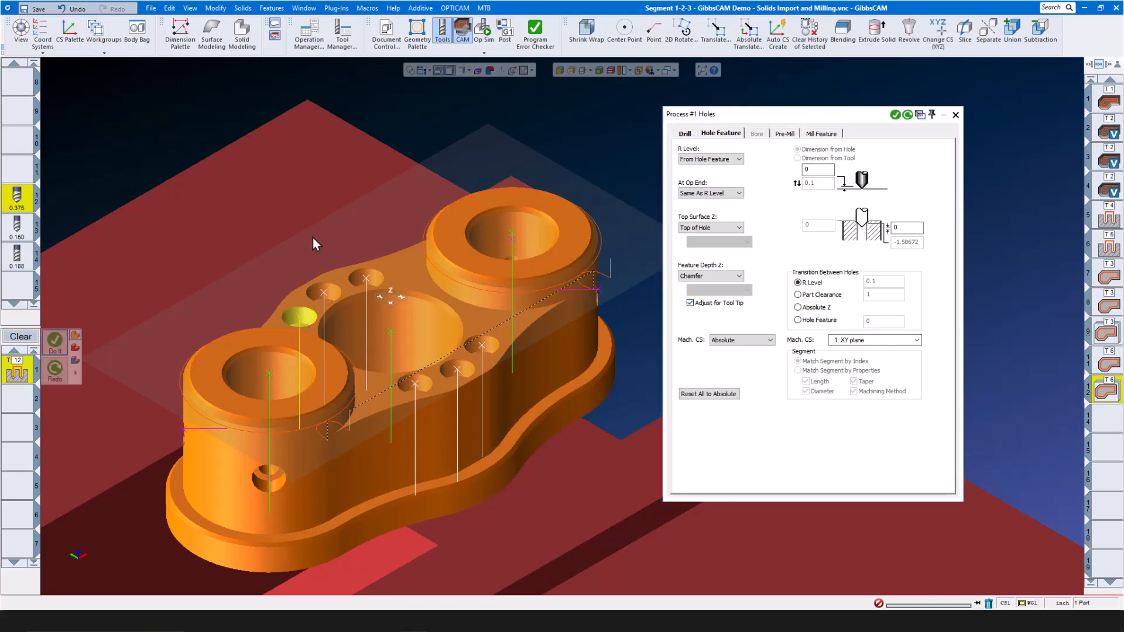
{"action": "right_click", "coordinate": [299, 320]}
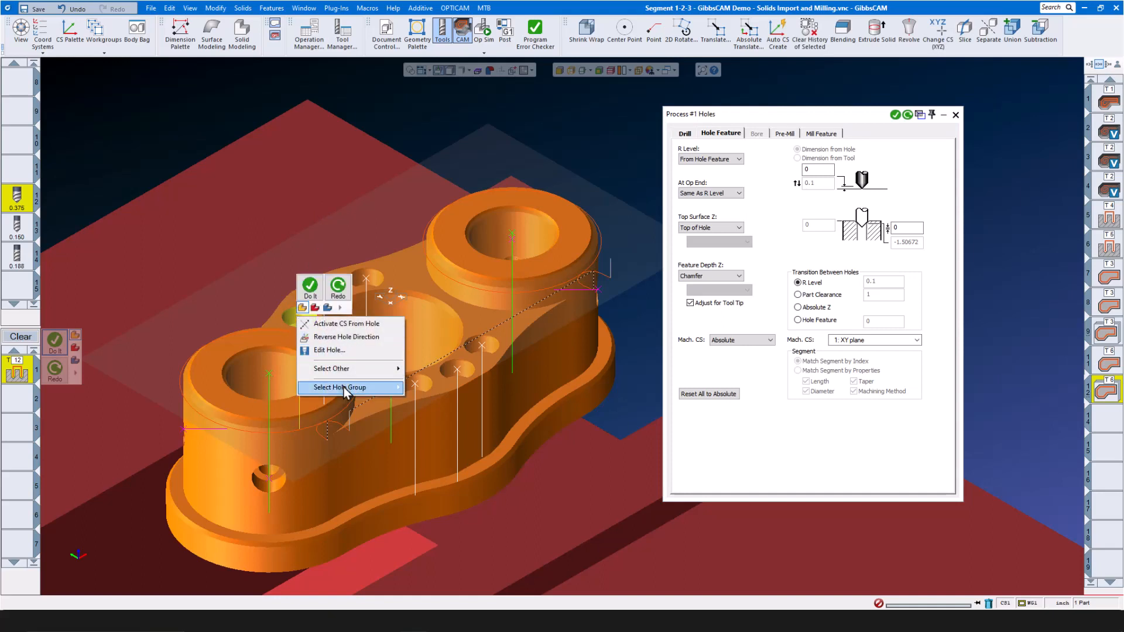
{"action": "mouse_move", "coordinate": [344, 390]}
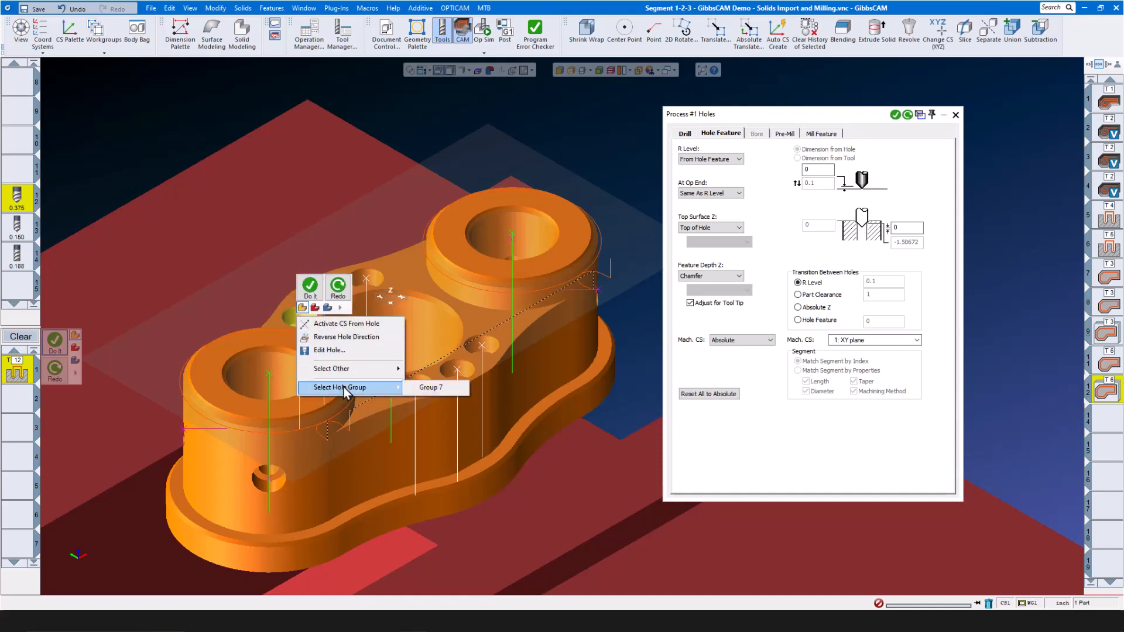
{"action": "left_click", "coordinate": [430, 389]}
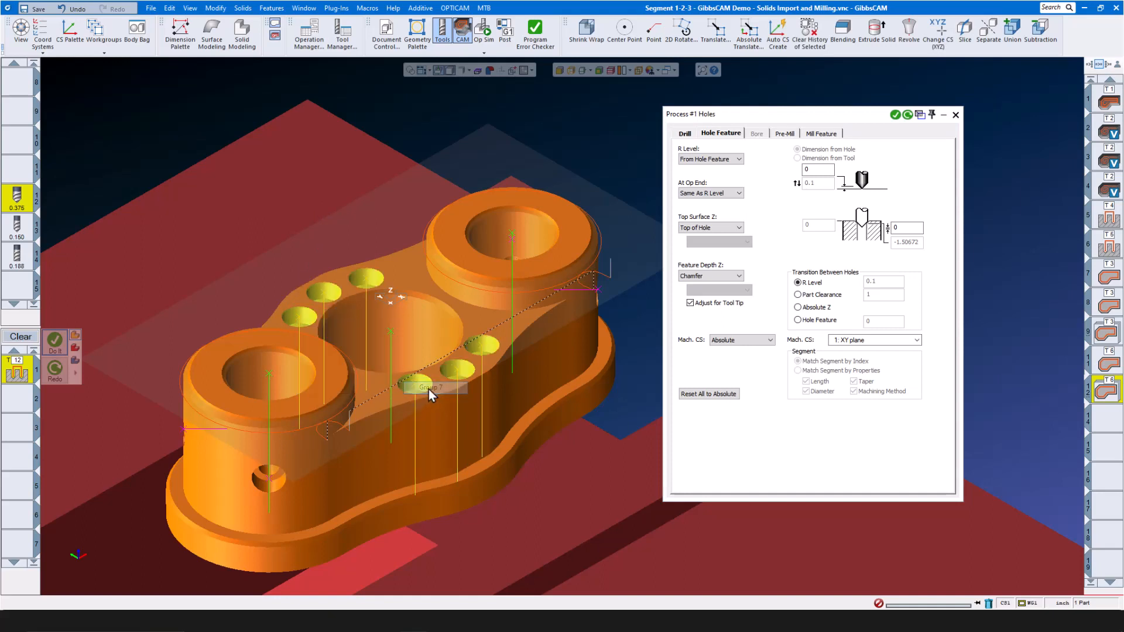
{"action": "left_click", "coordinate": [895, 116]}
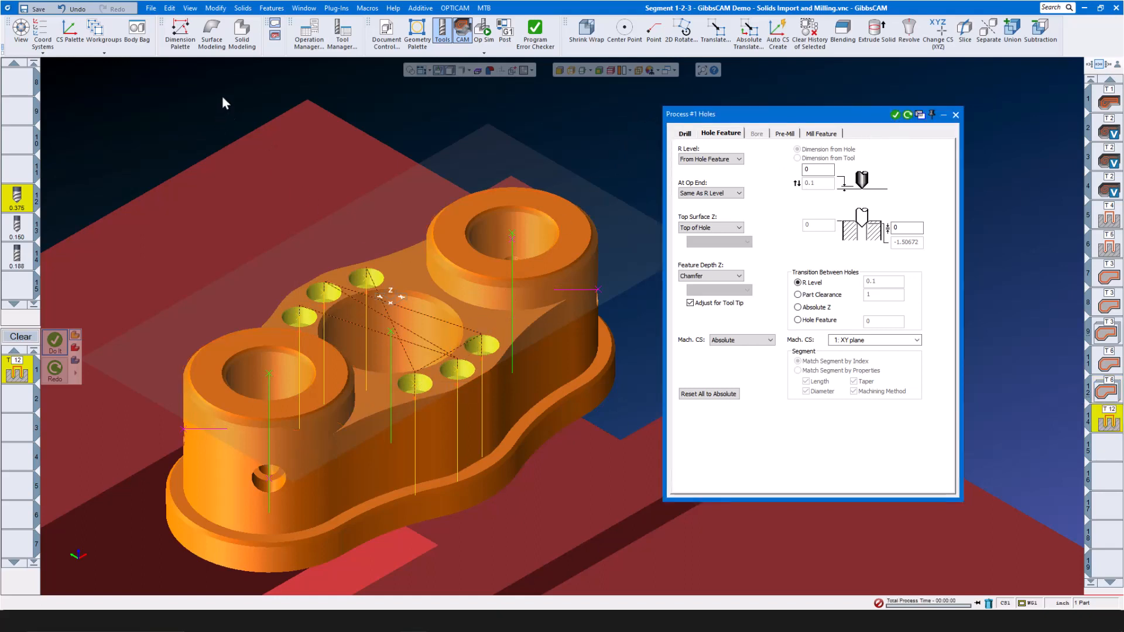
- Sort the selected holes by Closest Hole next from the X+ Y+ start corner, and close the sort and process dialogs
{"action": "left_click", "coordinate": [215, 9]}
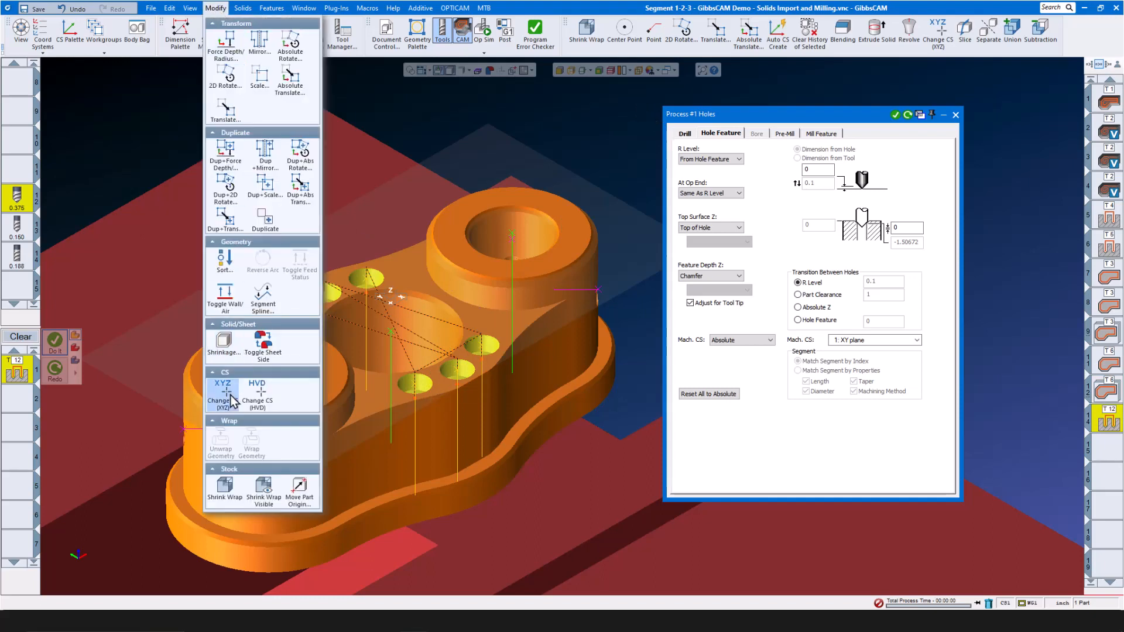
{"action": "left_click", "coordinate": [226, 264]}
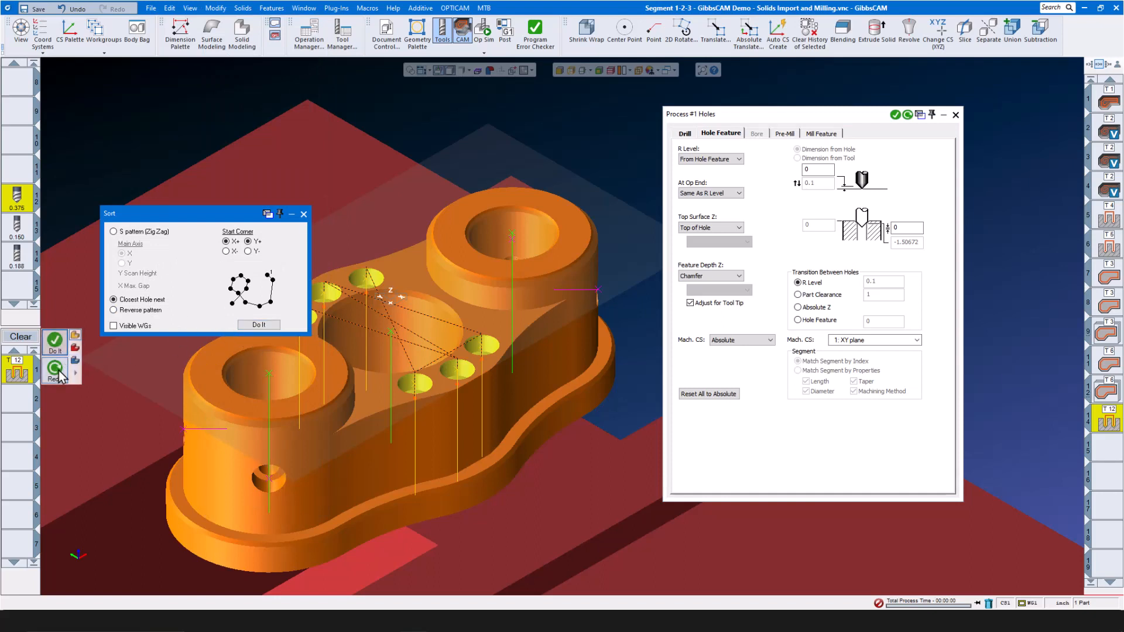
{"action": "left_click", "coordinate": [54, 343]}
{"action": "left_click", "coordinate": [304, 214]}
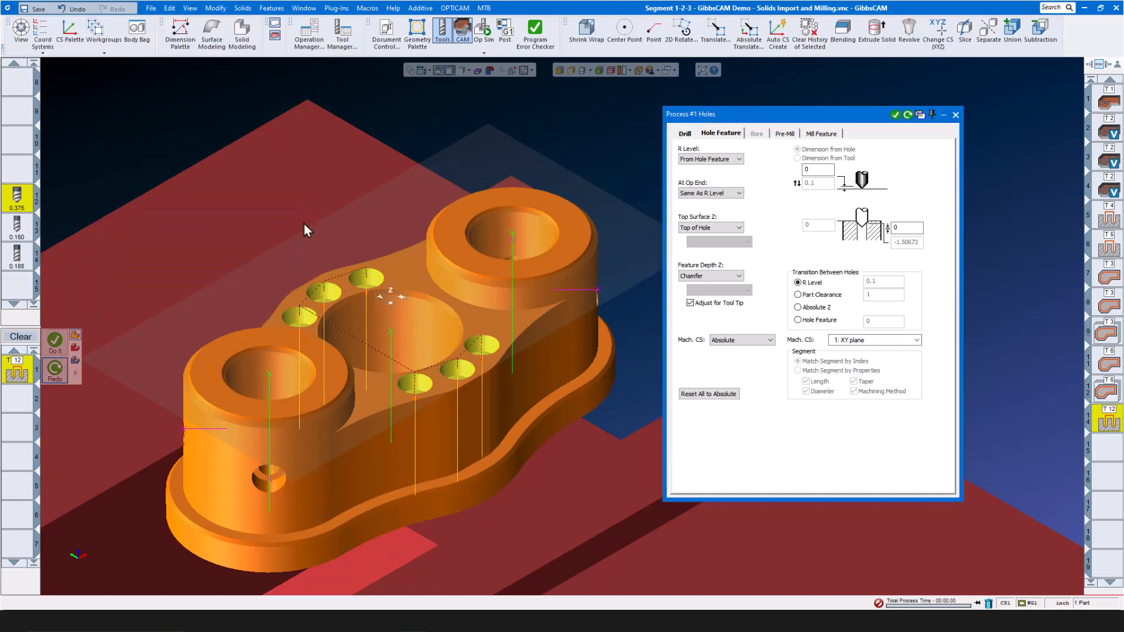
{"action": "left_click", "coordinate": [955, 115]}
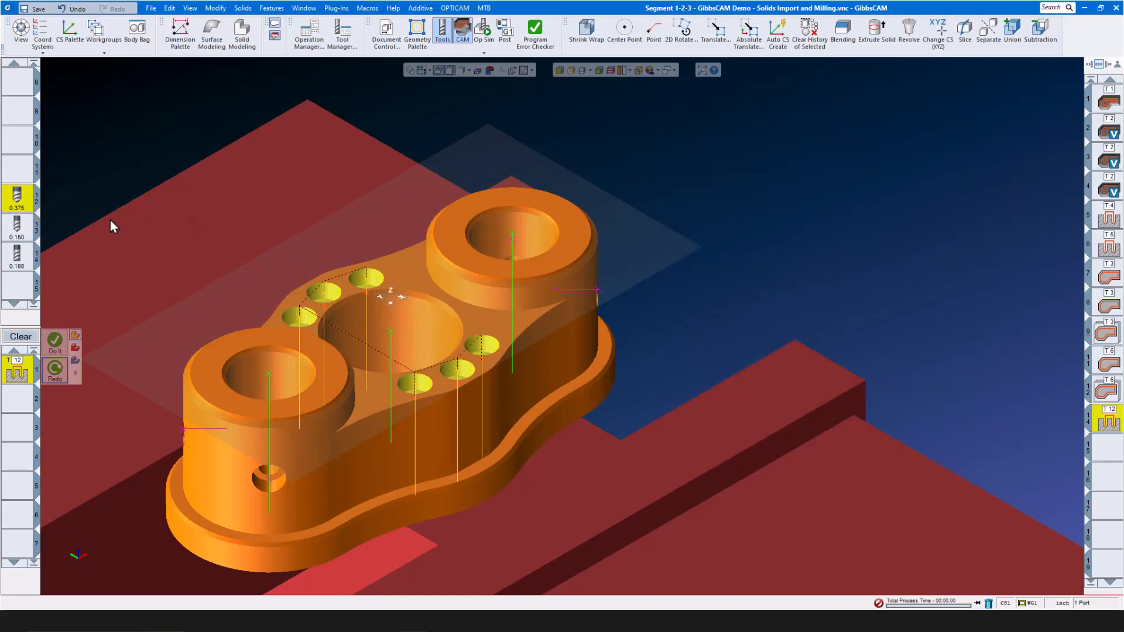
- Switch the Holes process to the 0.150 drill, tool 13, and set its Feature Depth Z to Bottom of Hole
{"action": "left_click", "coordinate": [28, 234]}
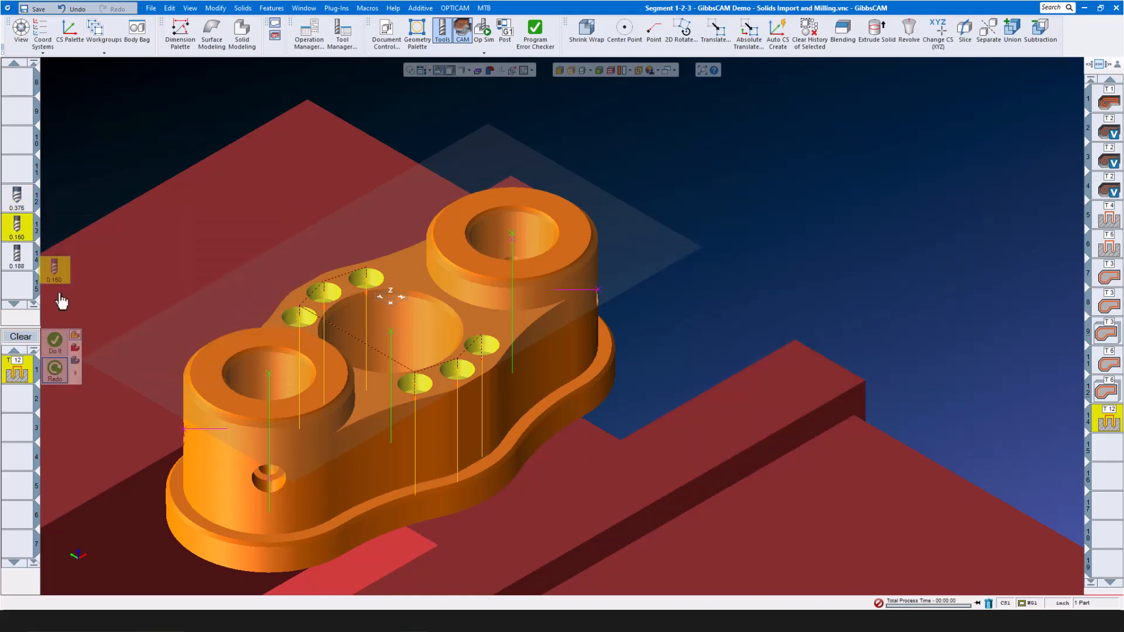
{"action": "double_click", "coordinate": [22, 377]}
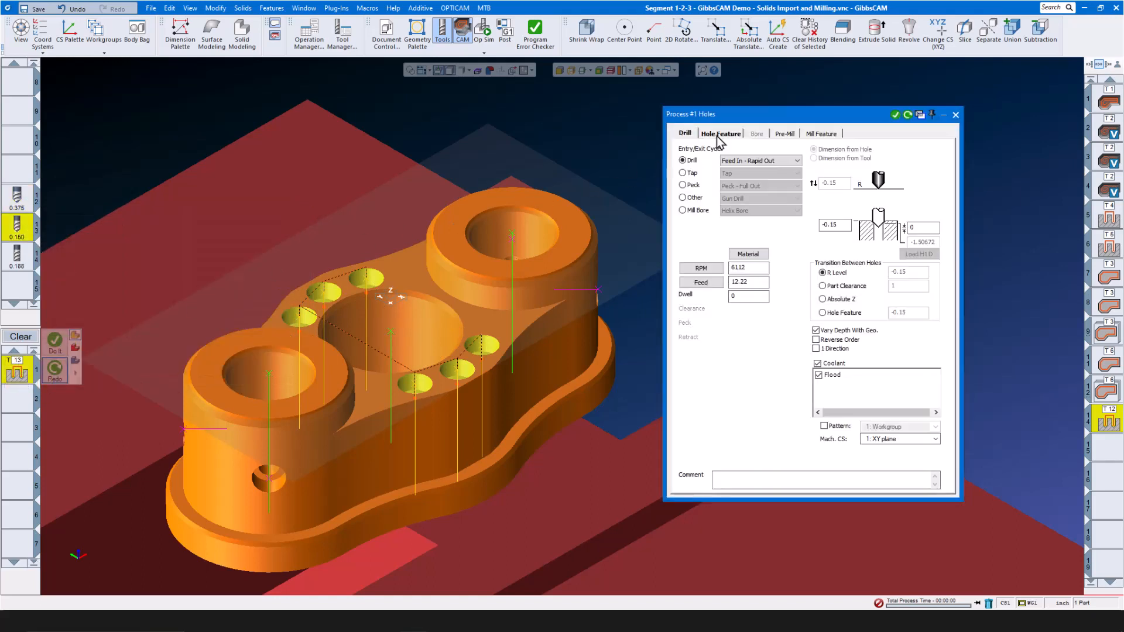
{"action": "left_click", "coordinate": [720, 133]}
{"action": "left_click", "coordinate": [739, 276]}
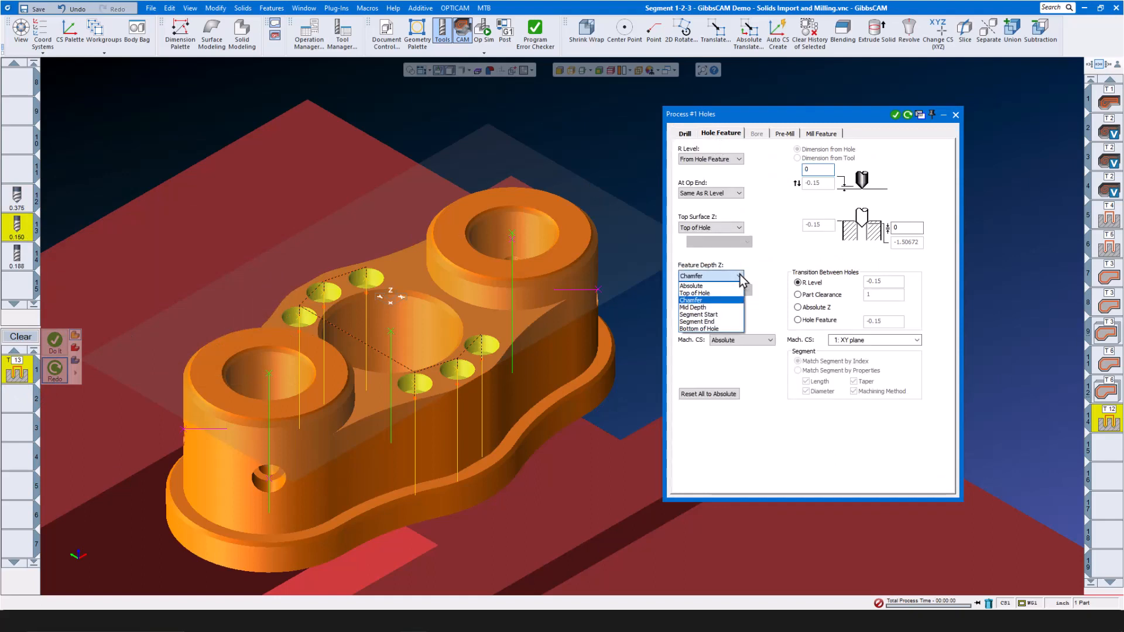
{"action": "left_click", "coordinate": [726, 328]}
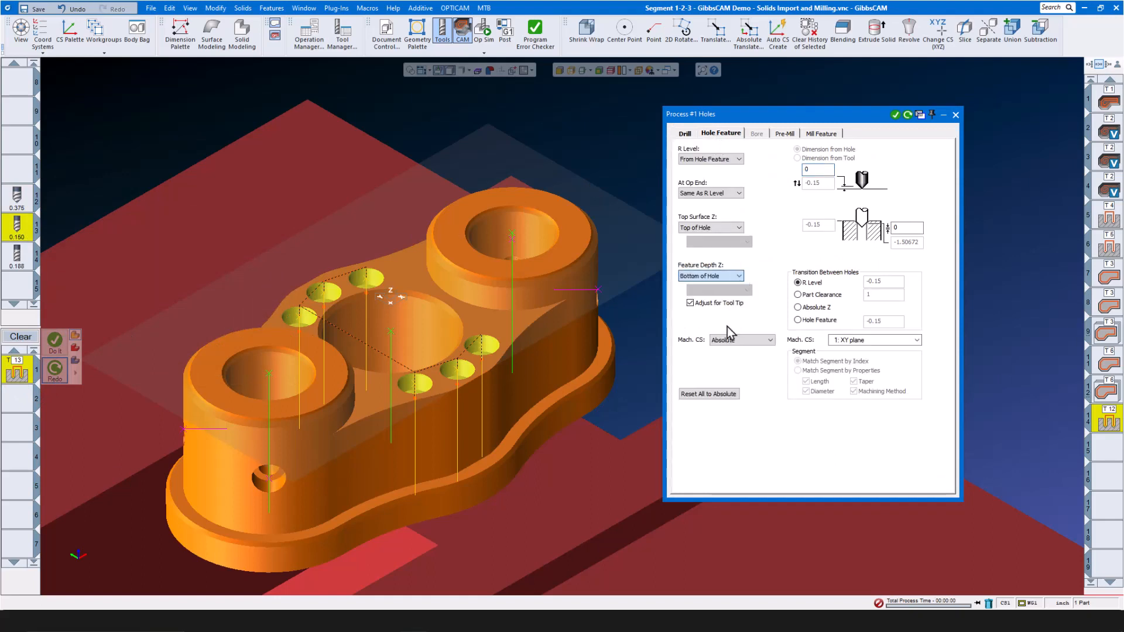
- Offset the drilling depth at the hole bottom by -0.025 and create the 0.150 drilling operation on the six holes
{"action": "left_click", "coordinate": [913, 230]}
{"action": "type", "text": "-.025"}
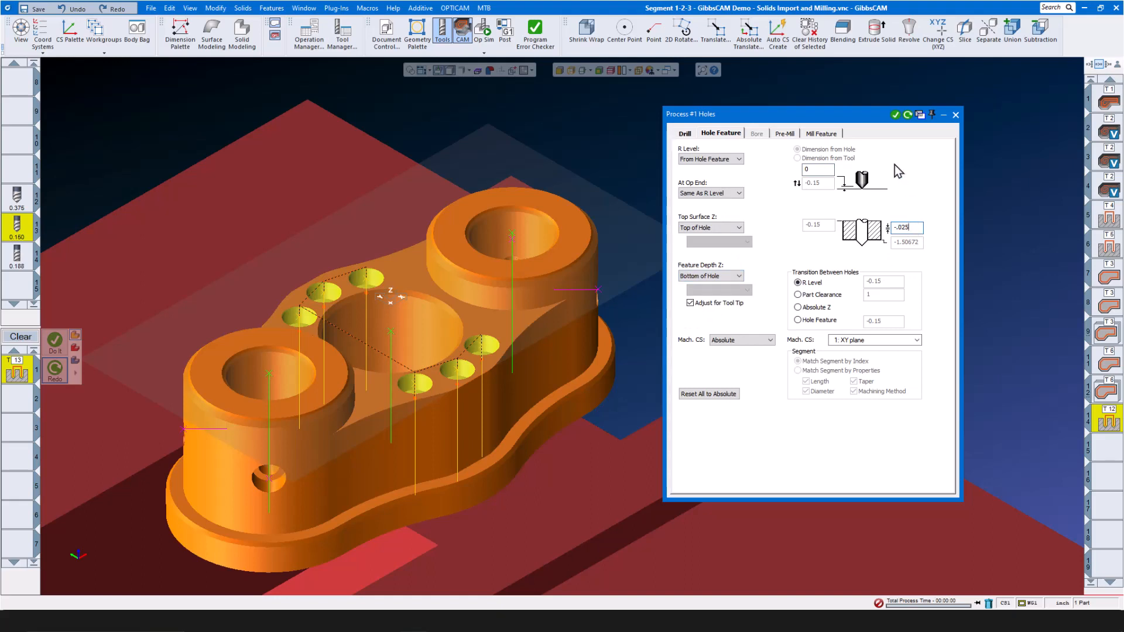
{"action": "left_click", "coordinate": [896, 115]}
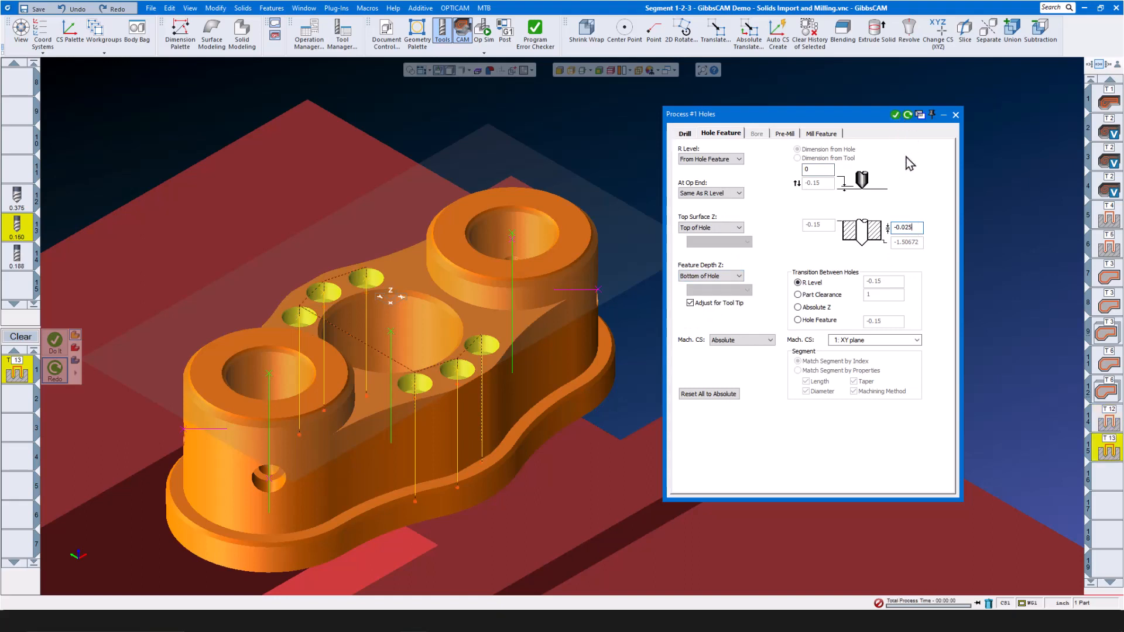
{"action": "left_click", "coordinate": [955, 115]}
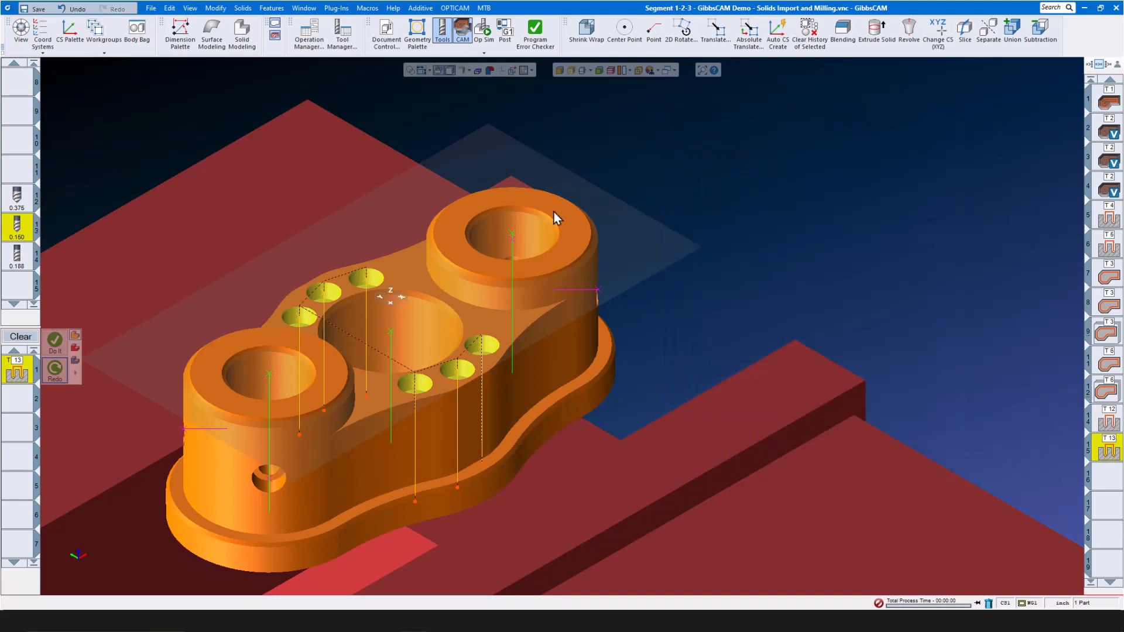
- Clear the process list and create a Holes process with the 0.188 tool, tool 14, using the Mill Bore cycle
{"action": "left_click", "coordinate": [35, 344]}
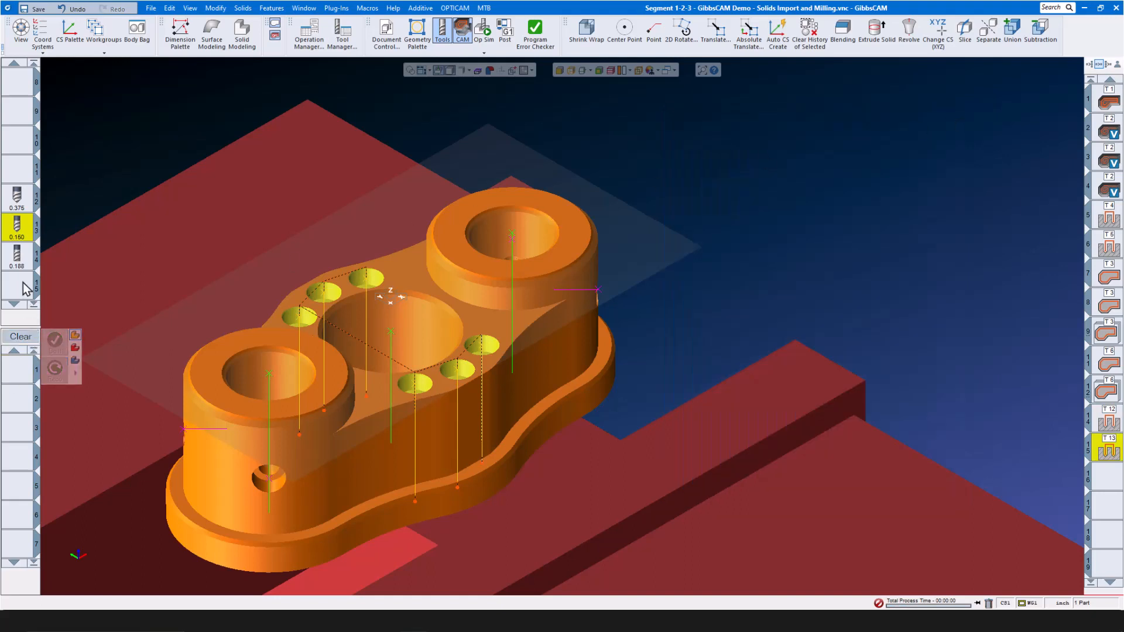
{"action": "left_click_drag", "start_coordinate": [16, 255], "coordinate": [25, 382]}
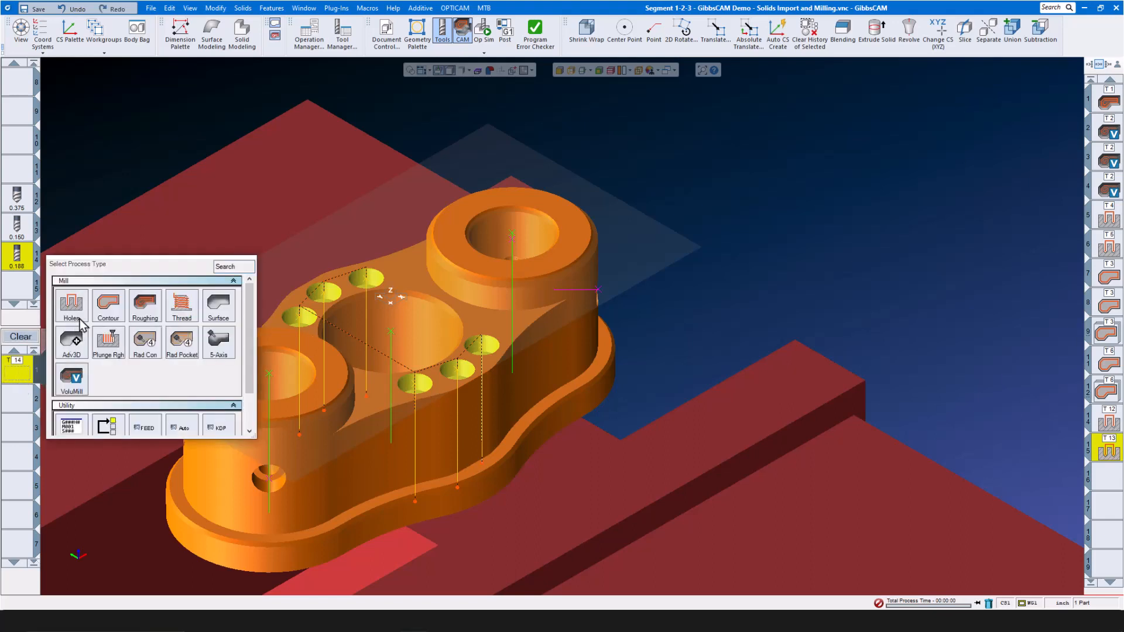
{"action": "left_click", "coordinate": [71, 306]}
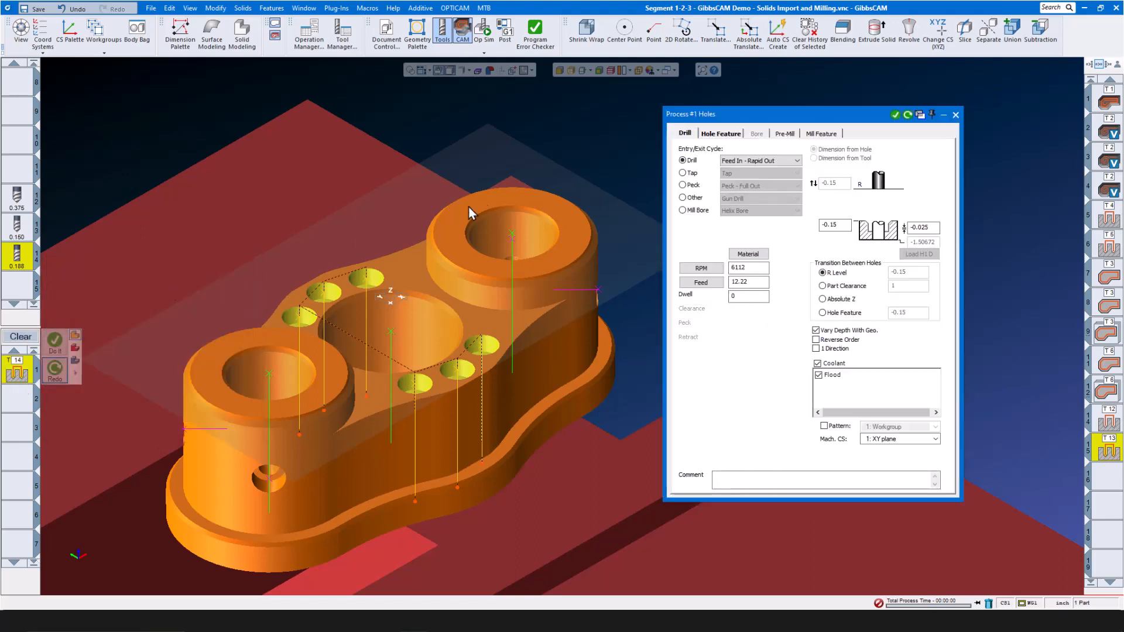
{"action": "left_click", "coordinate": [683, 210]}
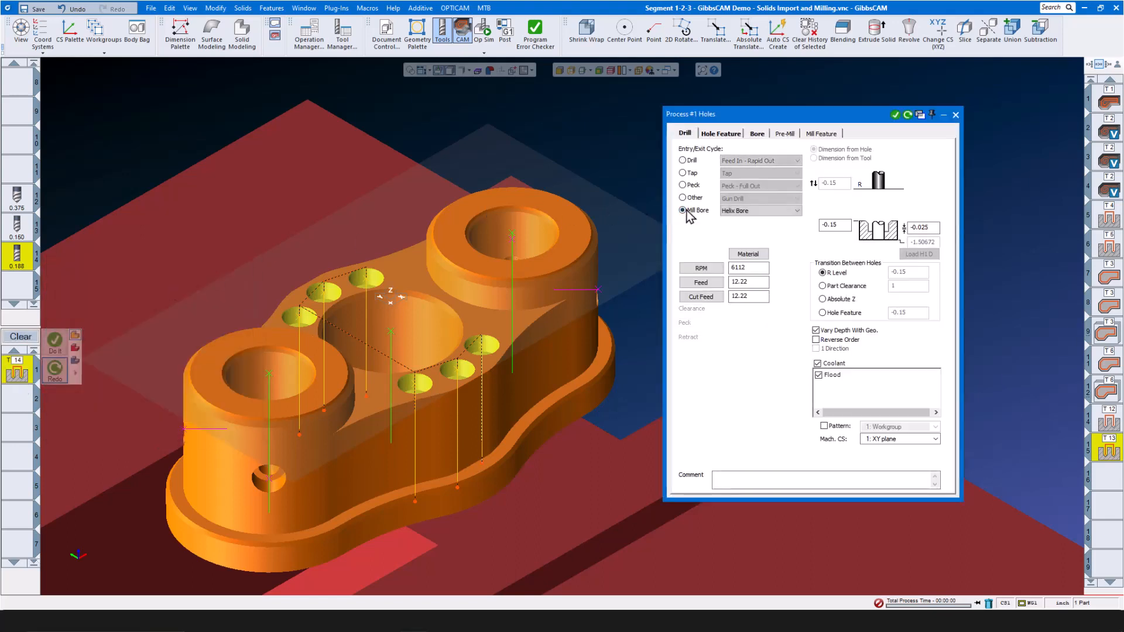
- Set the mill bore process's Feature Depth Z to Segment End of segment 2 (0.250 Inch Drill)
{"action": "left_click", "coordinate": [729, 139]}
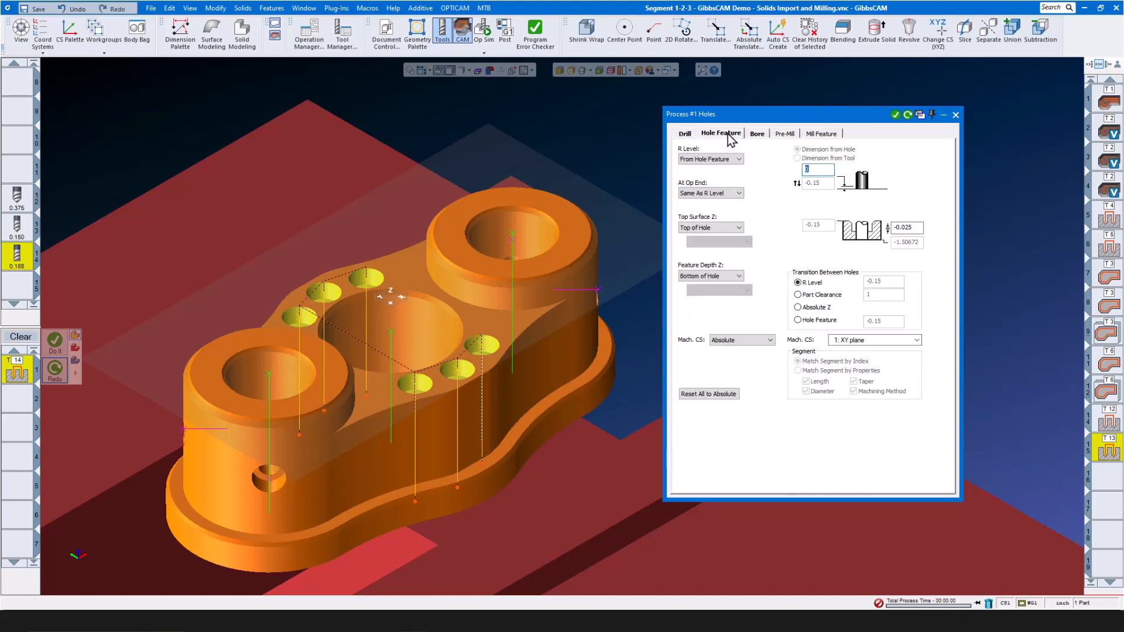
{"action": "left_click", "coordinate": [740, 277]}
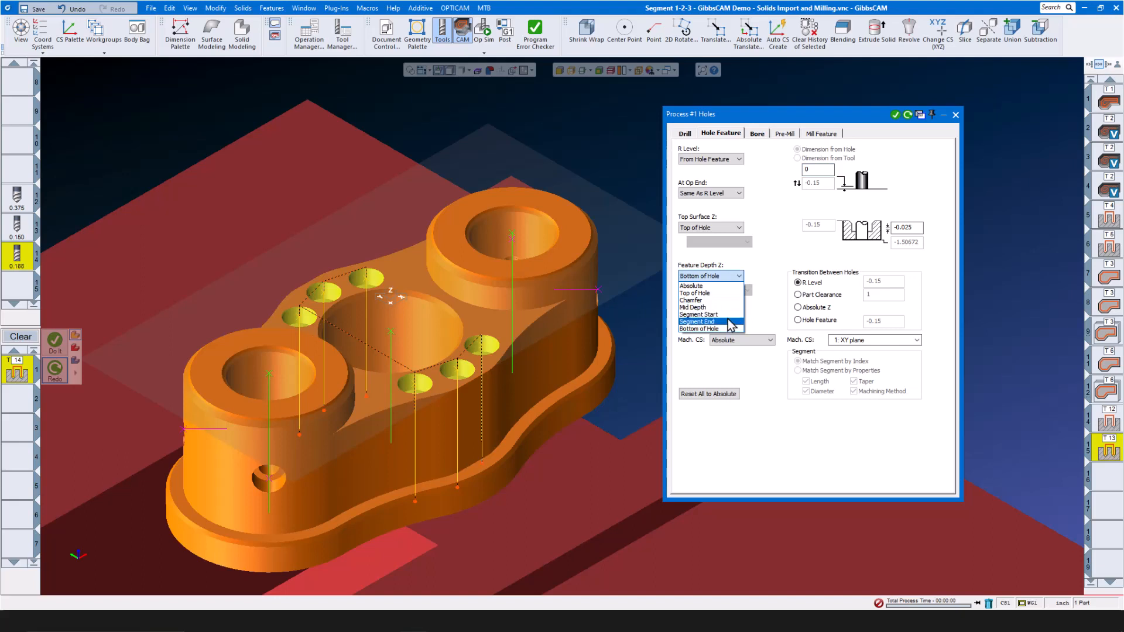
{"action": "left_click", "coordinate": [729, 321]}
{"action": "left_click", "coordinate": [747, 291]}
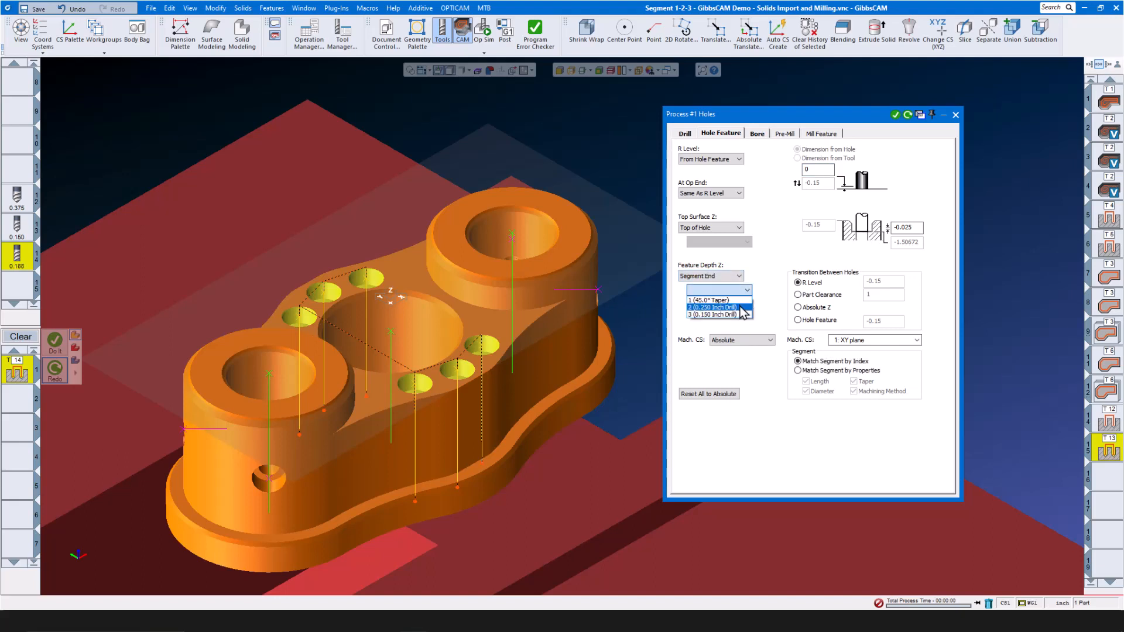
{"action": "left_click", "coordinate": [740, 307]}
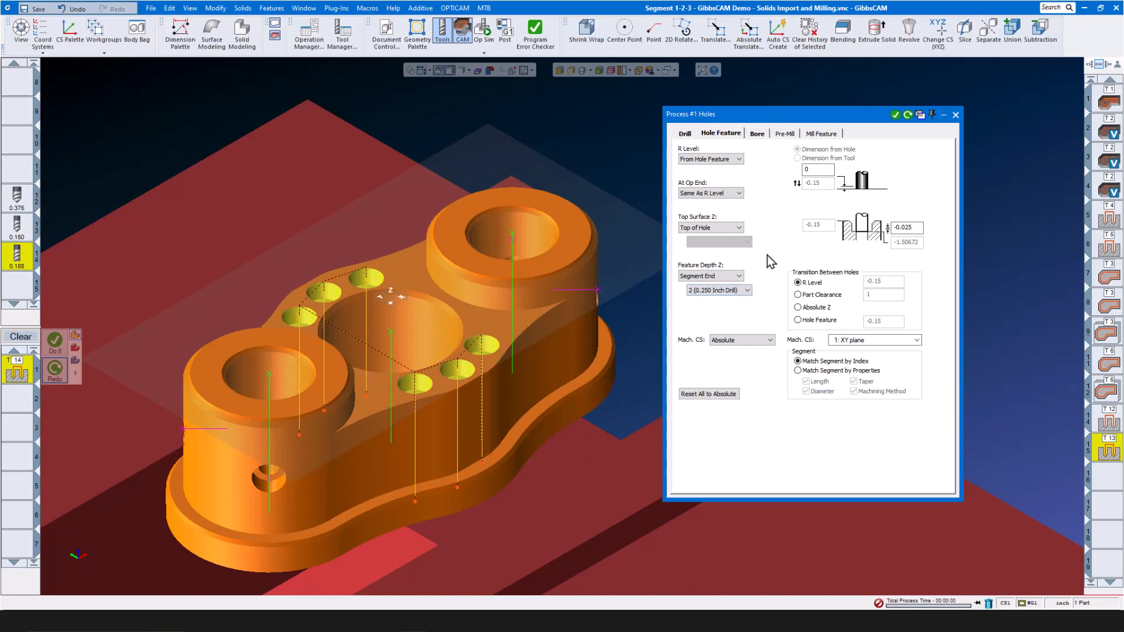
- Check the bore settings, create the mill bore operation on the six small holes, and close the process dialog
{"action": "left_click", "coordinate": [756, 133]}
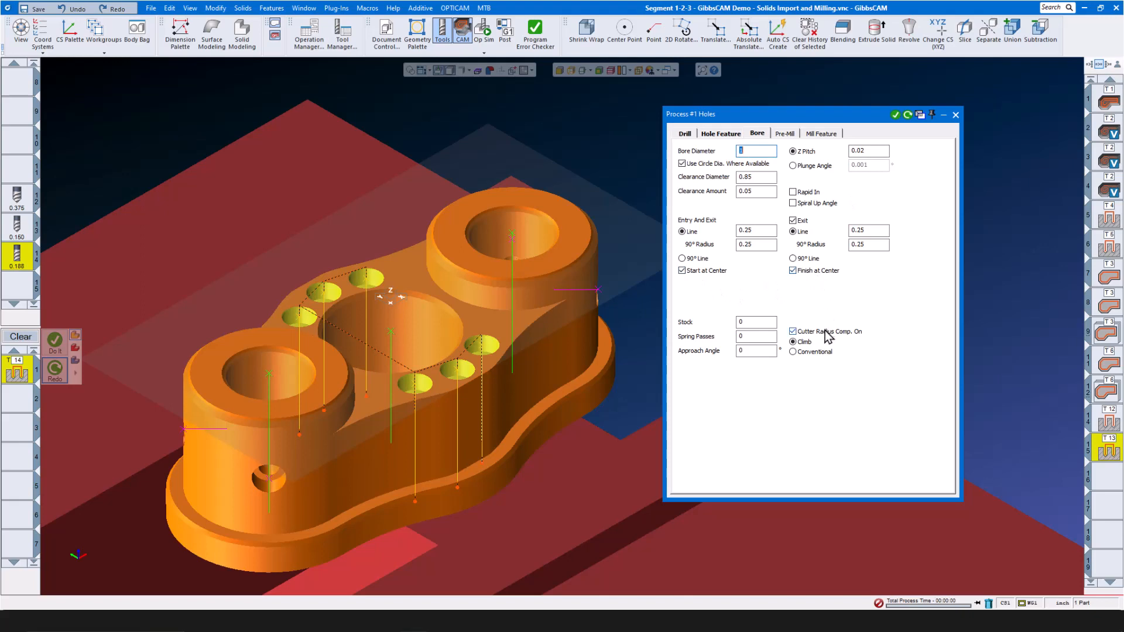
{"action": "left_click", "coordinate": [895, 116]}
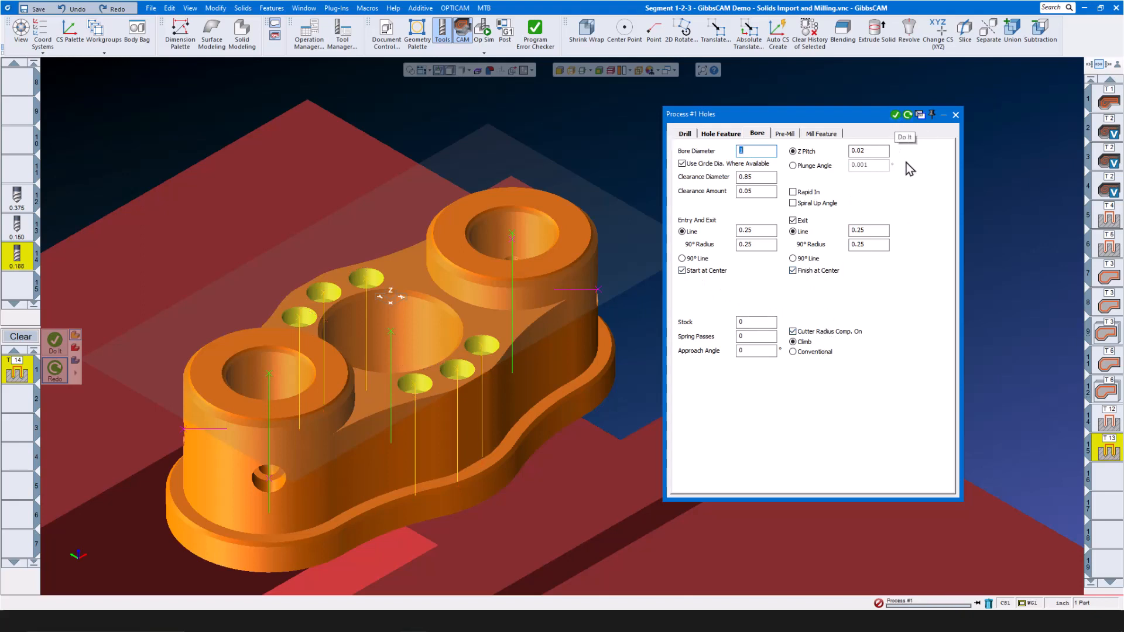
{"action": "left_click", "coordinate": [955, 115]}
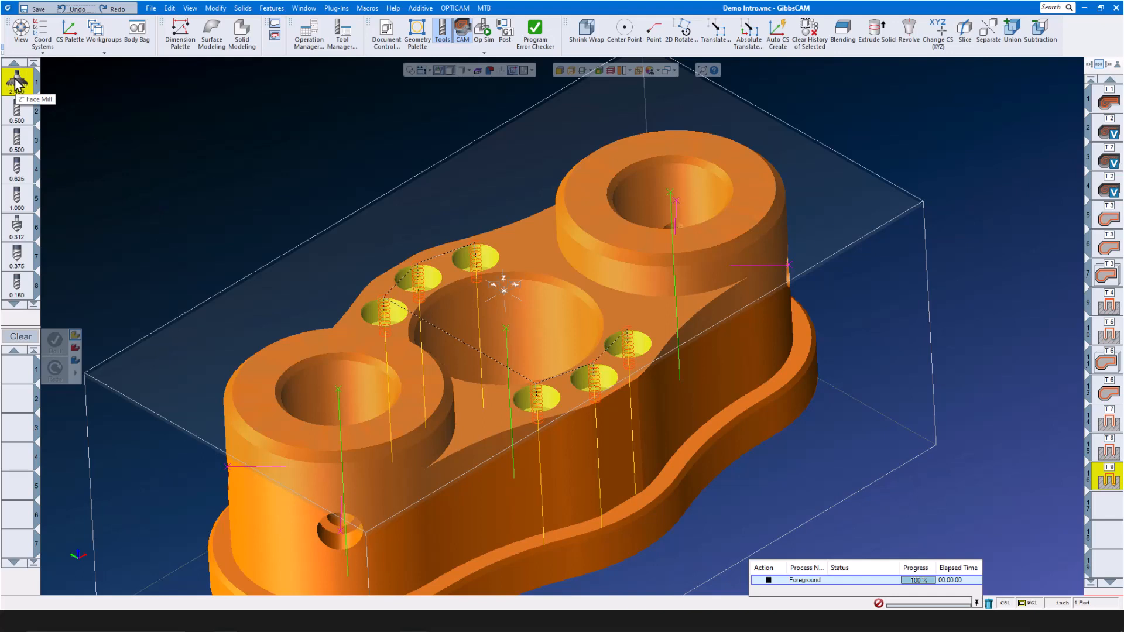
- In Demo Intro.vnc, move the 2" face mill to tool position 12 and operations 9 and 10 to the end of the operation list
{"action": "left_click_drag", "start_coordinate": [15, 83], "coordinate": [19, 232]}
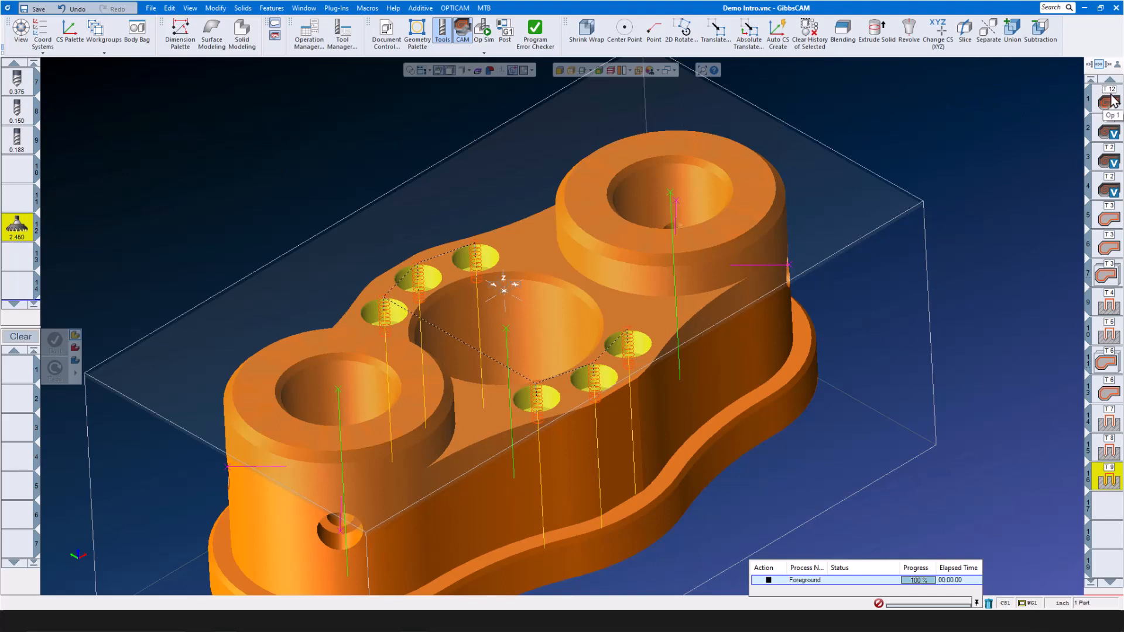
{"action": "left_click", "coordinate": [1108, 304]}
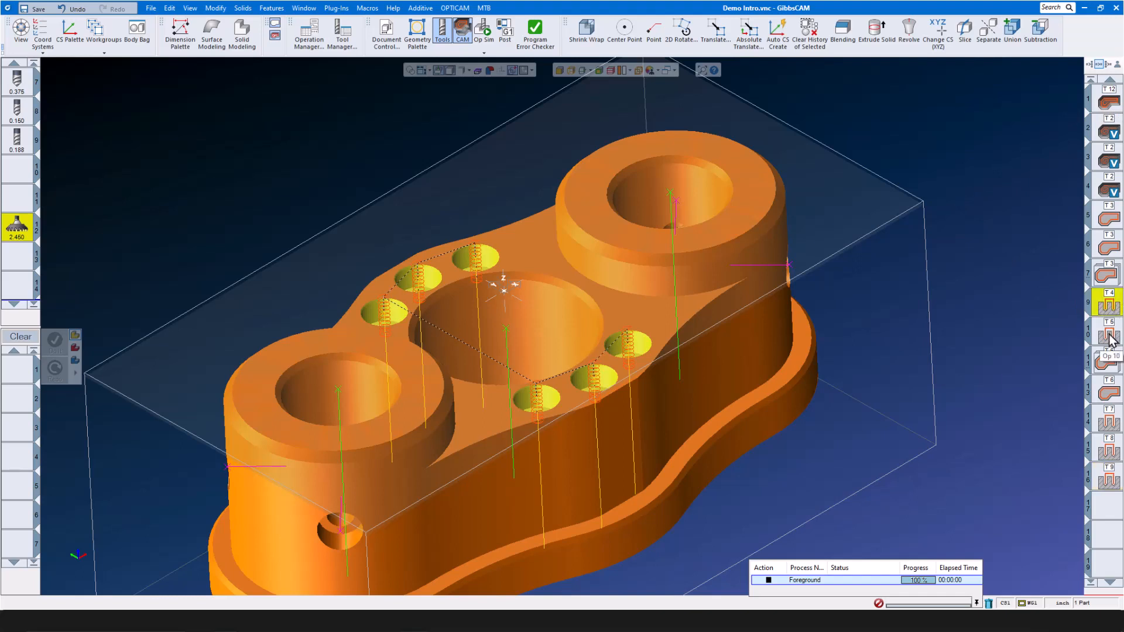
{"action": "left_click", "coordinate": [1107, 334], "text": "shift"}
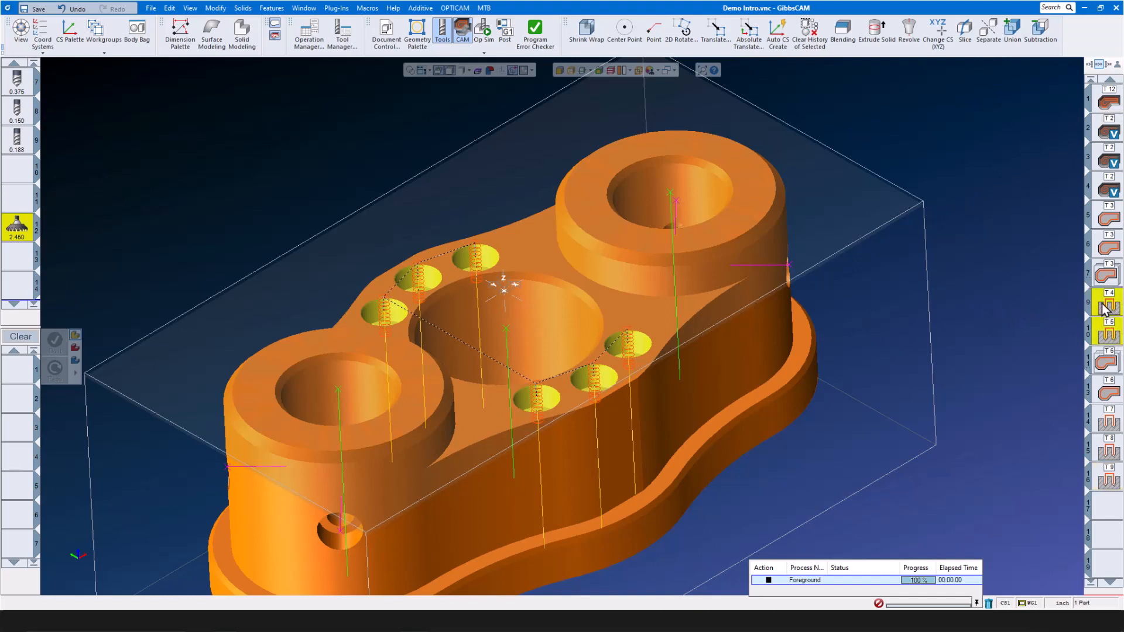
{"action": "left_click_drag", "start_coordinate": [1101, 323], "coordinate": [1104, 514]}
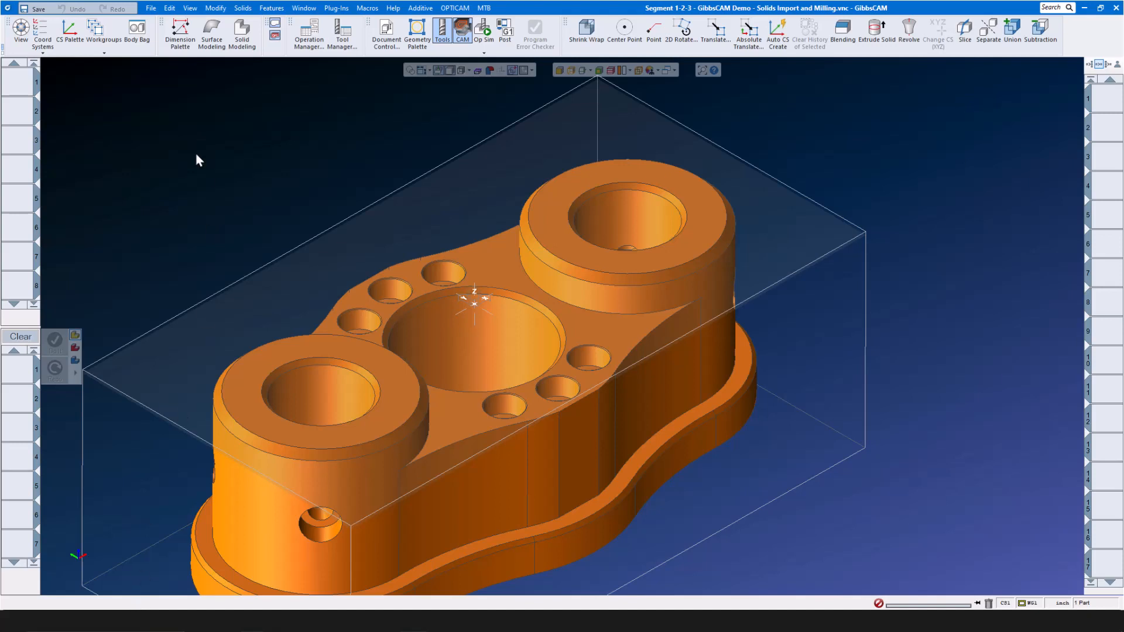
- Open the recent part Super Flange 4 Axis Positioning.vnc, discarding the changes to the current part
{"action": "left_click", "coordinate": [151, 9]}
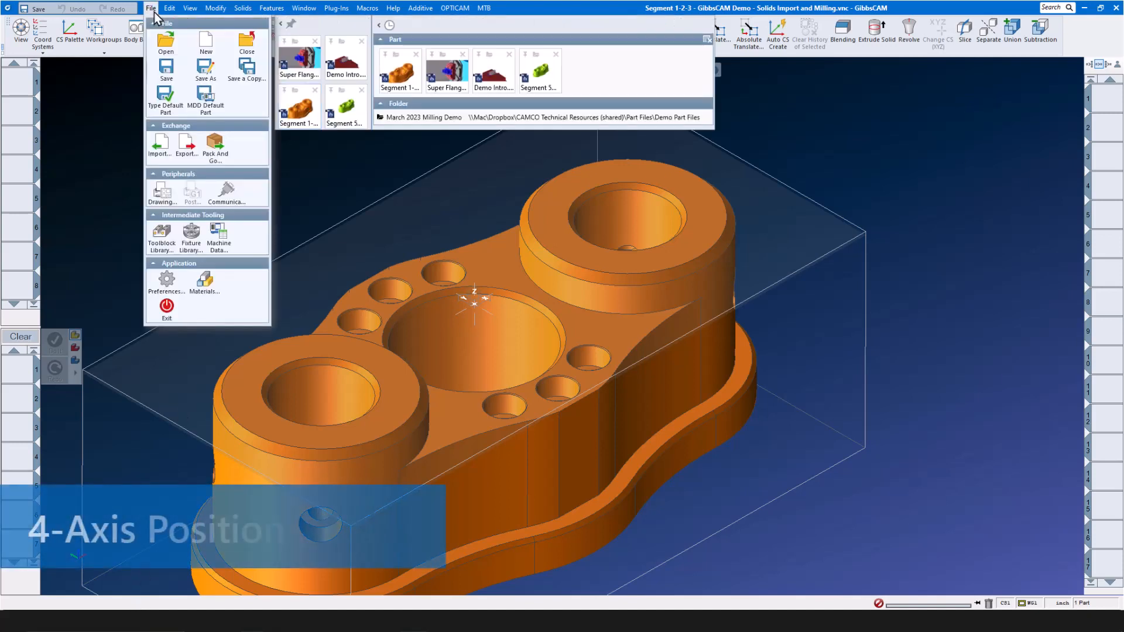
{"action": "left_click", "coordinate": [305, 60]}
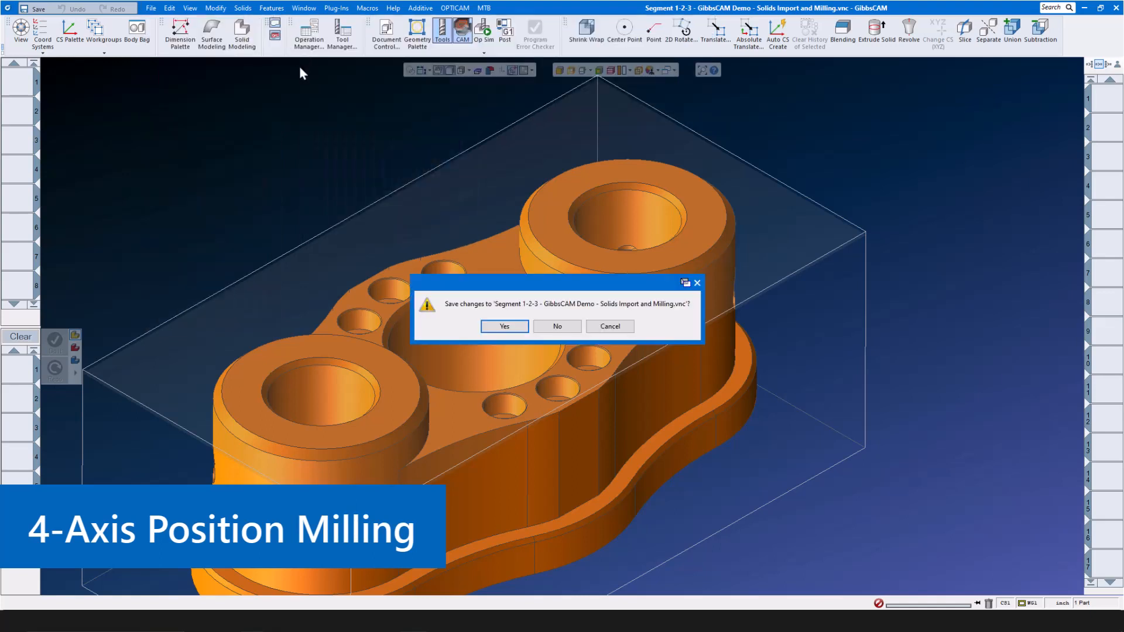
{"action": "left_click", "coordinate": [547, 326]}
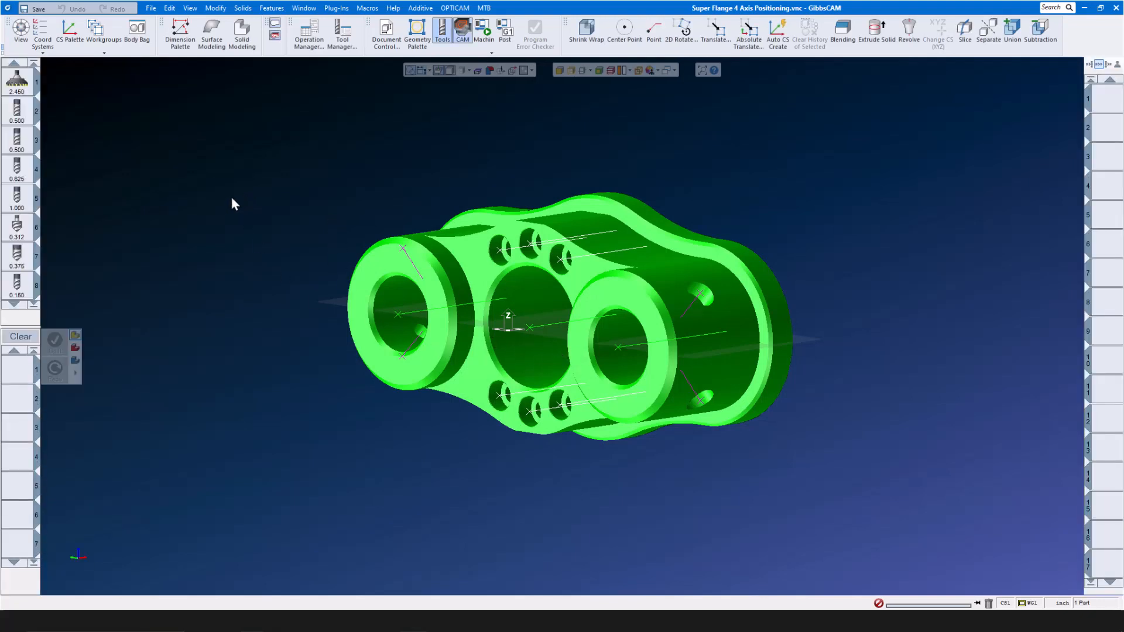
- Create a Holes process with tool 7, the 3/8" Spot Drill, and move its dialog clear of the part
{"action": "scroll", "coordinate": [21, 214], "scroll_direction": "down", "scroll_amount": 2}
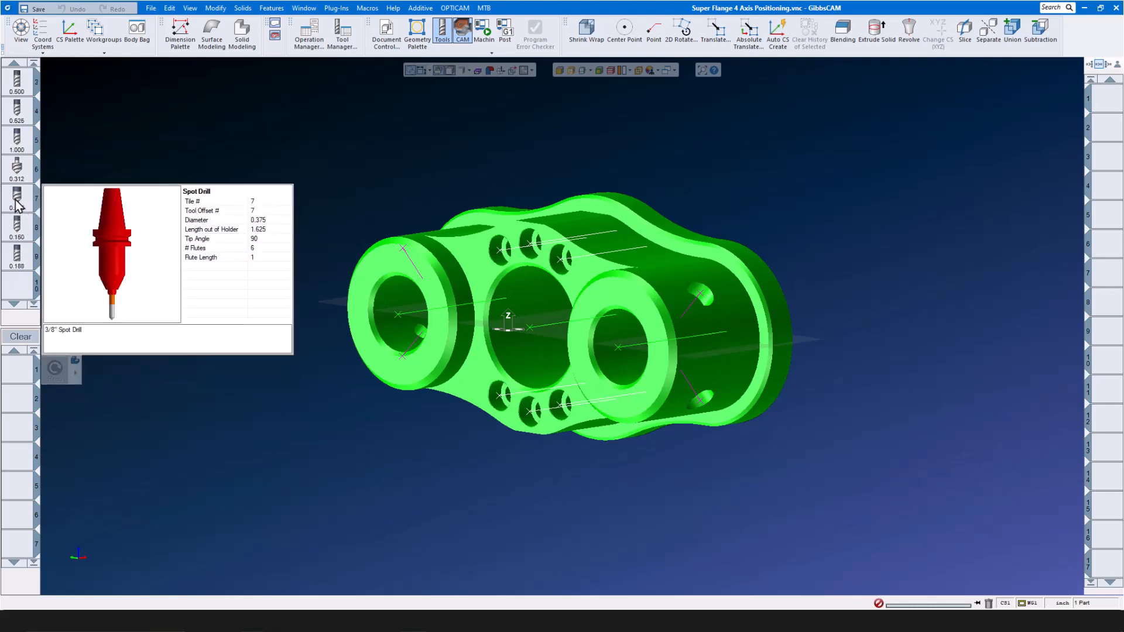
{"action": "left_click_drag", "start_coordinate": [17, 199], "coordinate": [19, 376]}
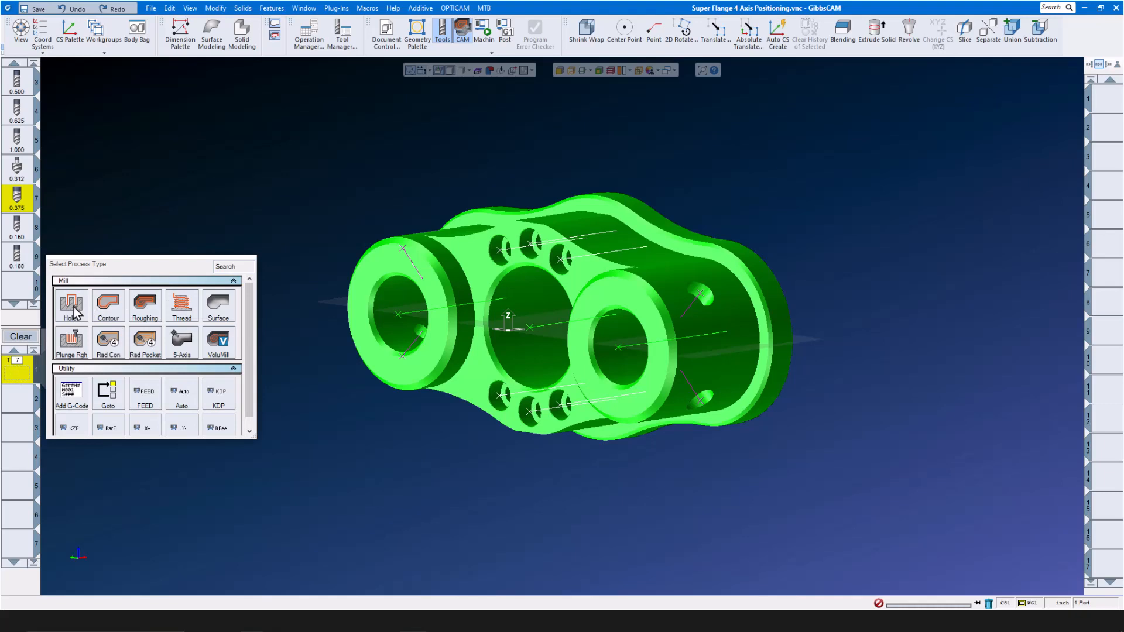
{"action": "left_click", "coordinate": [71, 305]}
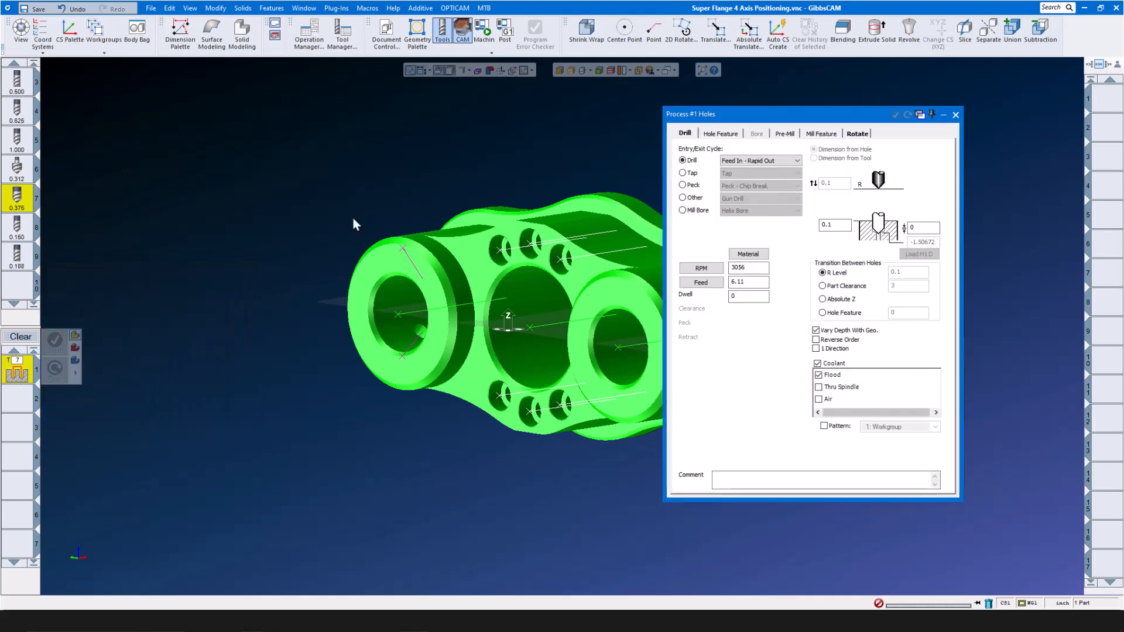
{"action": "left_click_drag", "start_coordinate": [782, 115], "coordinate": [887, 116]}
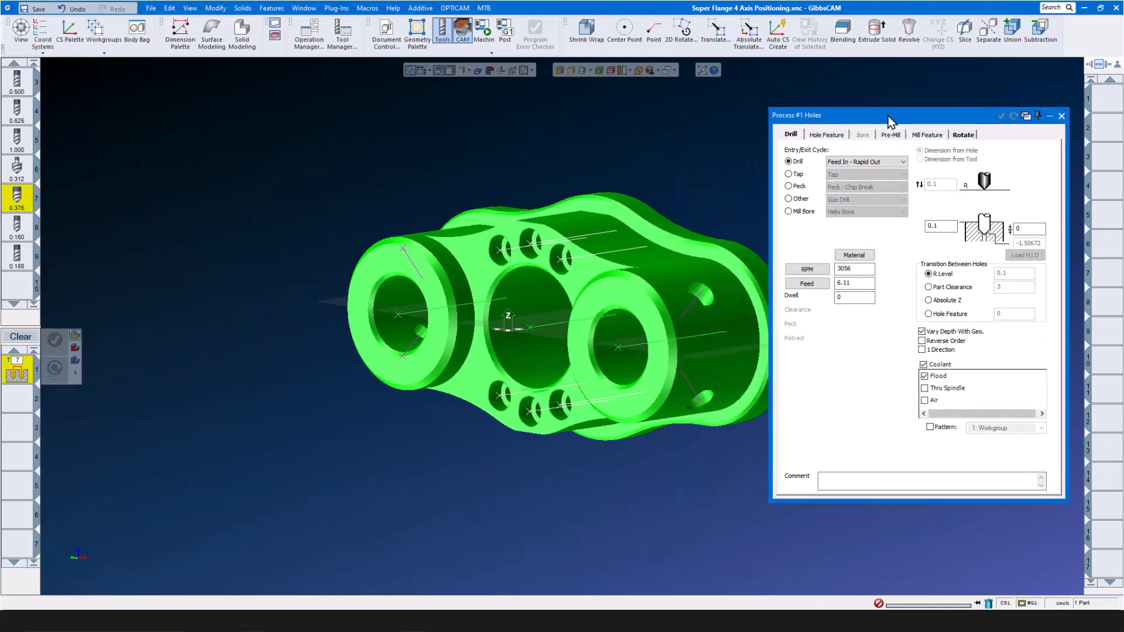
- Set the spot drill process's Feature Depth Z to Chamfer and keep its Mach. CS at From Hole Feature
{"action": "left_click", "coordinate": [828, 136]}
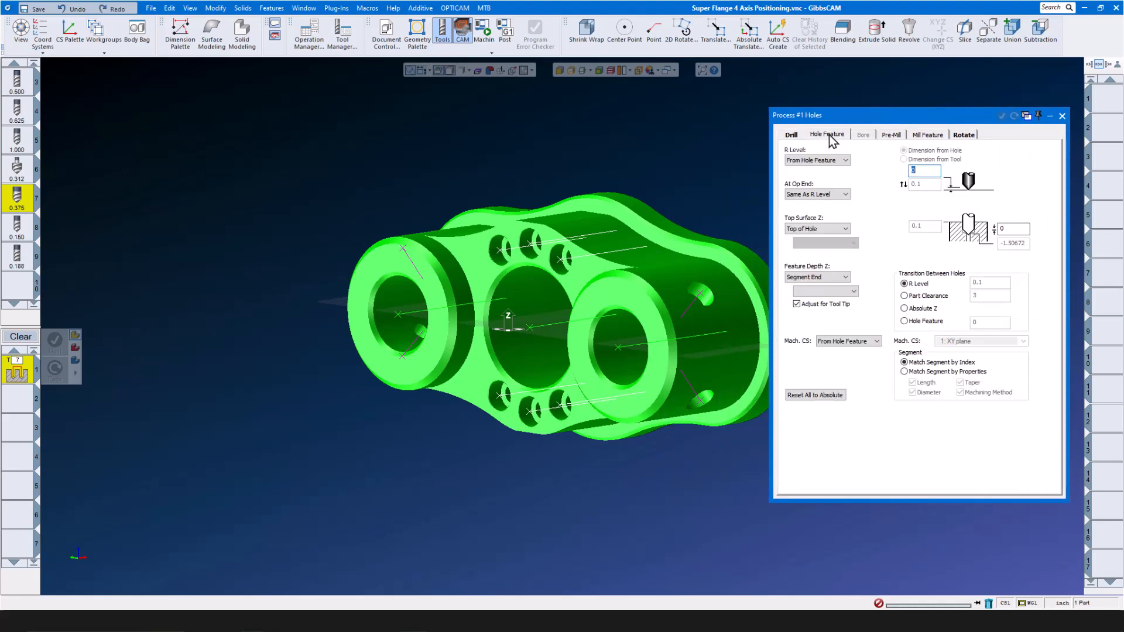
{"action": "left_click", "coordinate": [826, 280]}
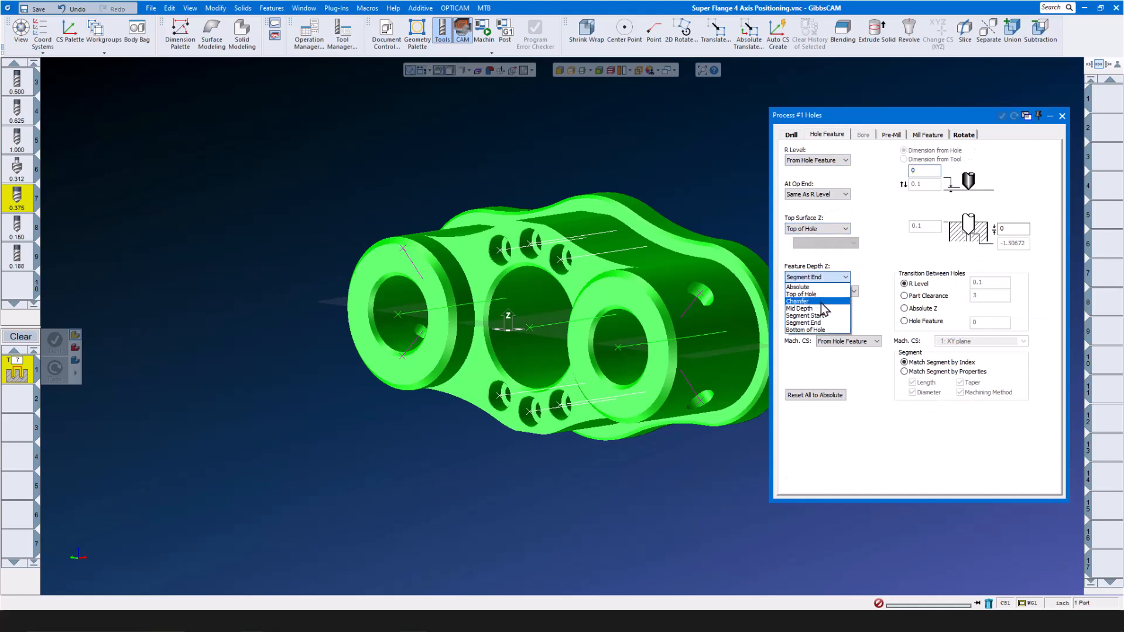
{"action": "left_click", "coordinate": [825, 302]}
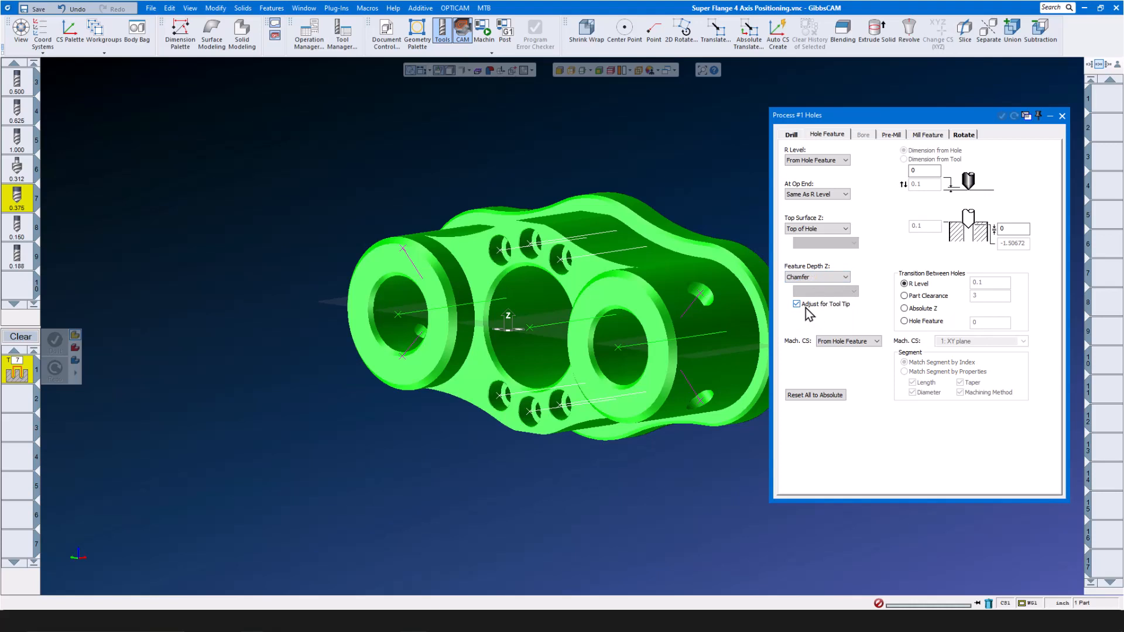
{"action": "left_click", "coordinate": [876, 343]}
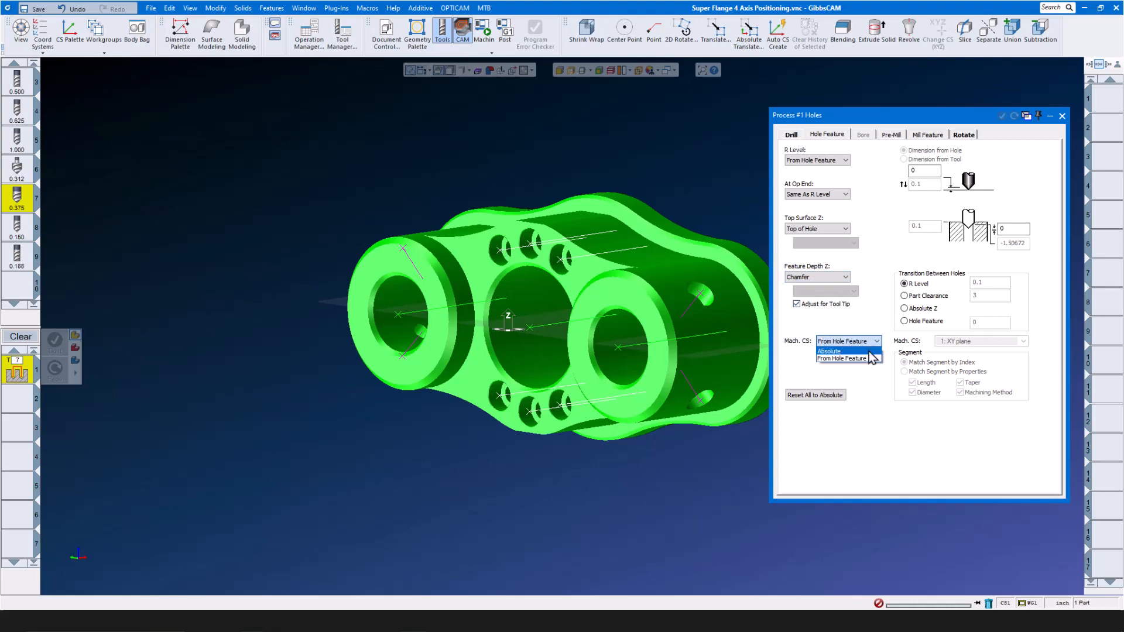
{"action": "left_click", "coordinate": [865, 358]}
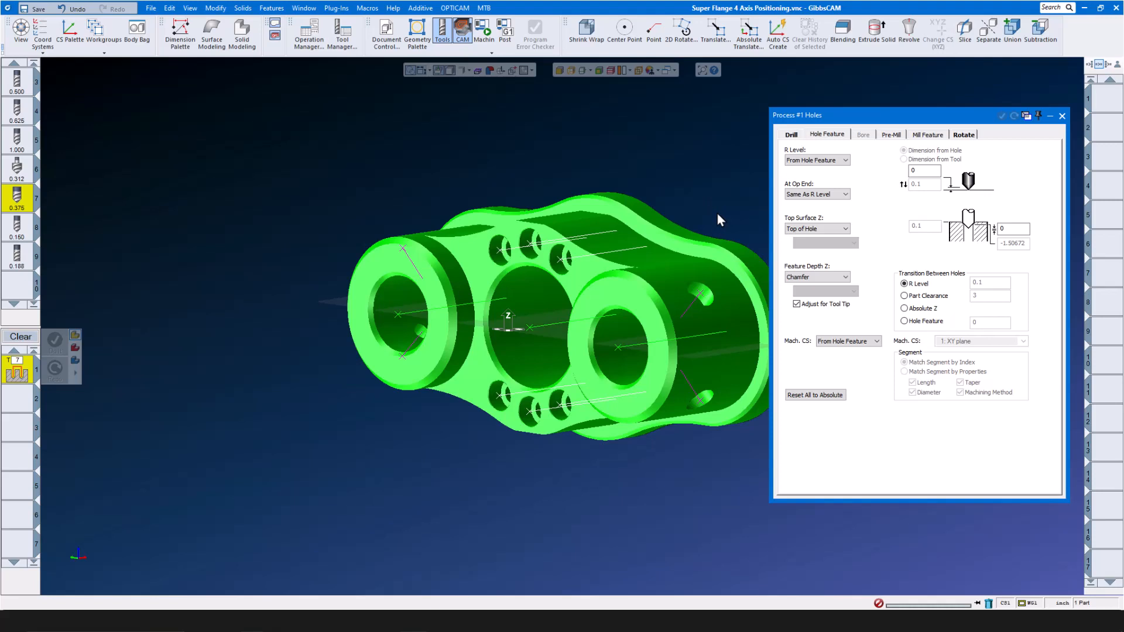
- Select the angled cross holes in the sides of both bosses, create the spot drill operation, and close the process dialog
{"action": "left_click", "coordinate": [700, 294]}
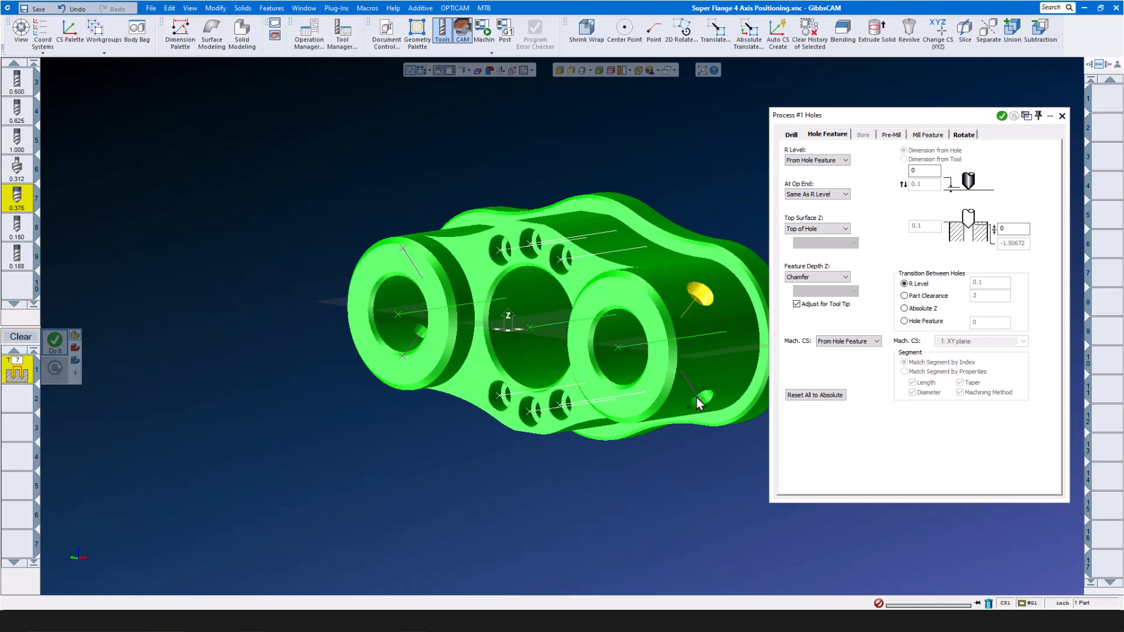
{"action": "left_click", "coordinate": [701, 399], "text": "shift"}
{"action": "left_click", "coordinate": [419, 332], "text": "shift"}
{"action": "left_click", "coordinate": [55, 342]}
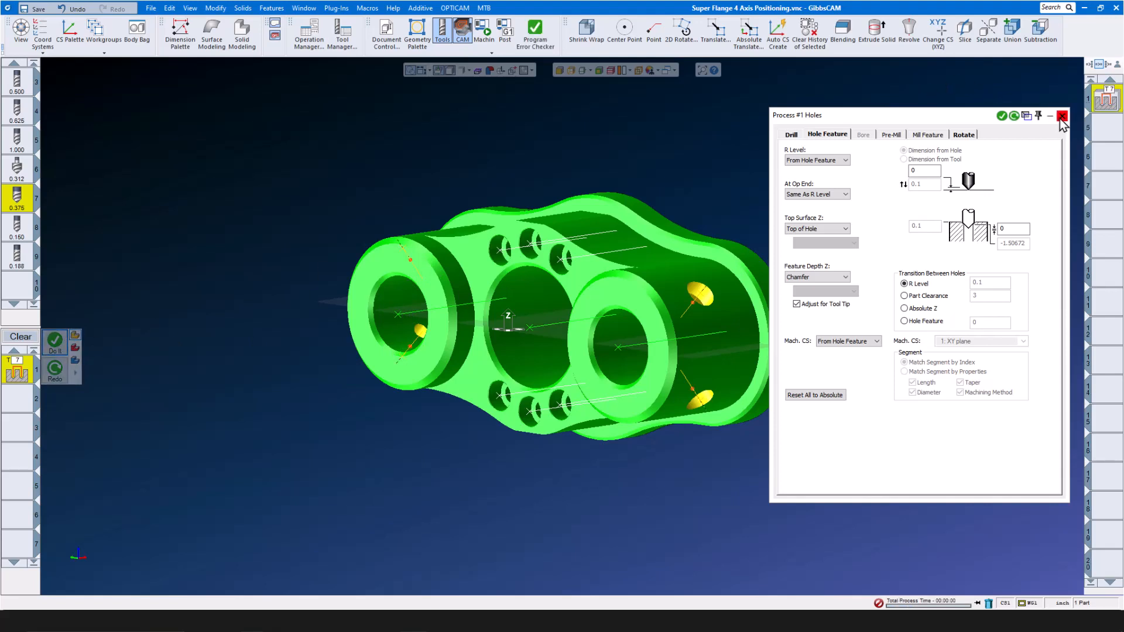
{"action": "left_click", "coordinate": [1060, 117]}
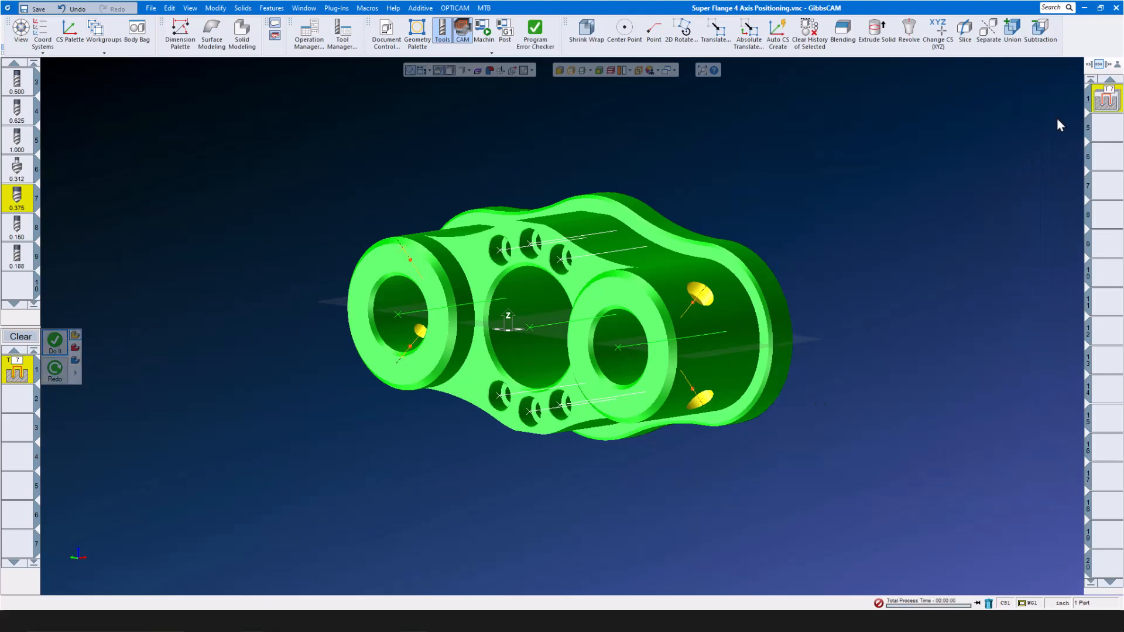
- Run the machine simulation of the spot drill operation with a close view of the part, then close the simulation
{"action": "left_click", "coordinate": [483, 30]}
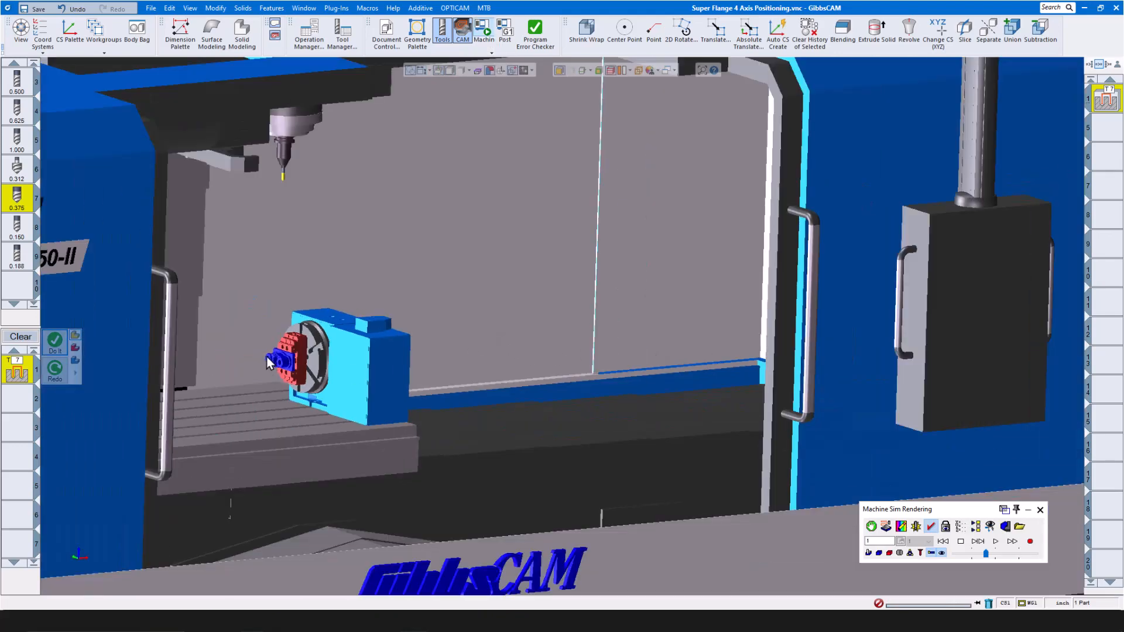
{"action": "scroll", "coordinate": [334, 353], "scroll_direction": "up", "scroll_amount": 8}
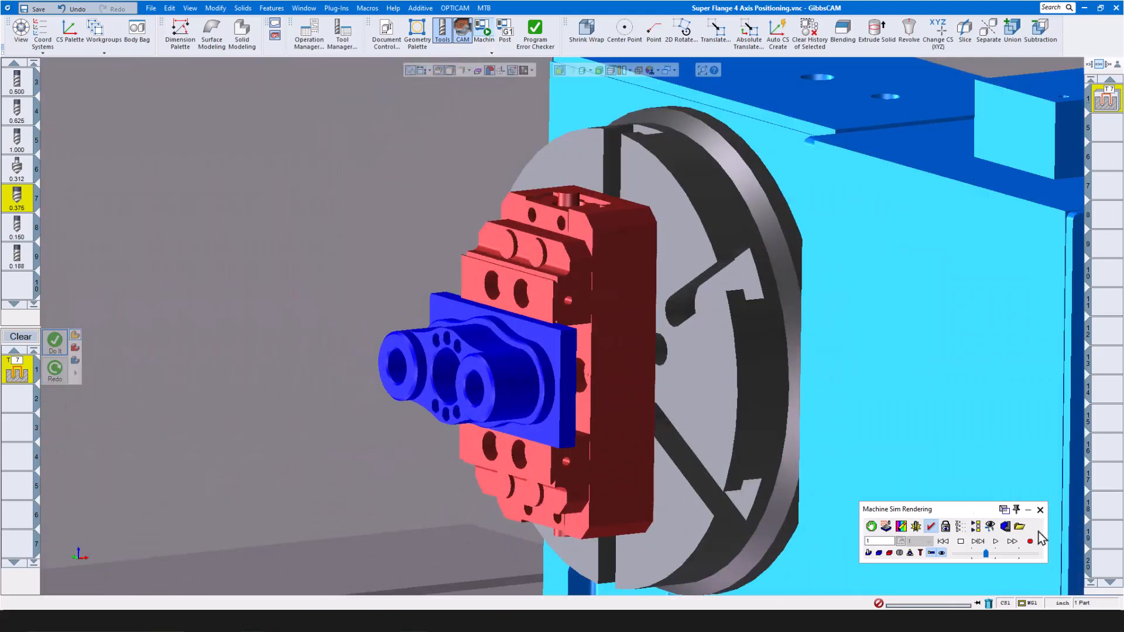
{"action": "left_click", "coordinate": [995, 541]}
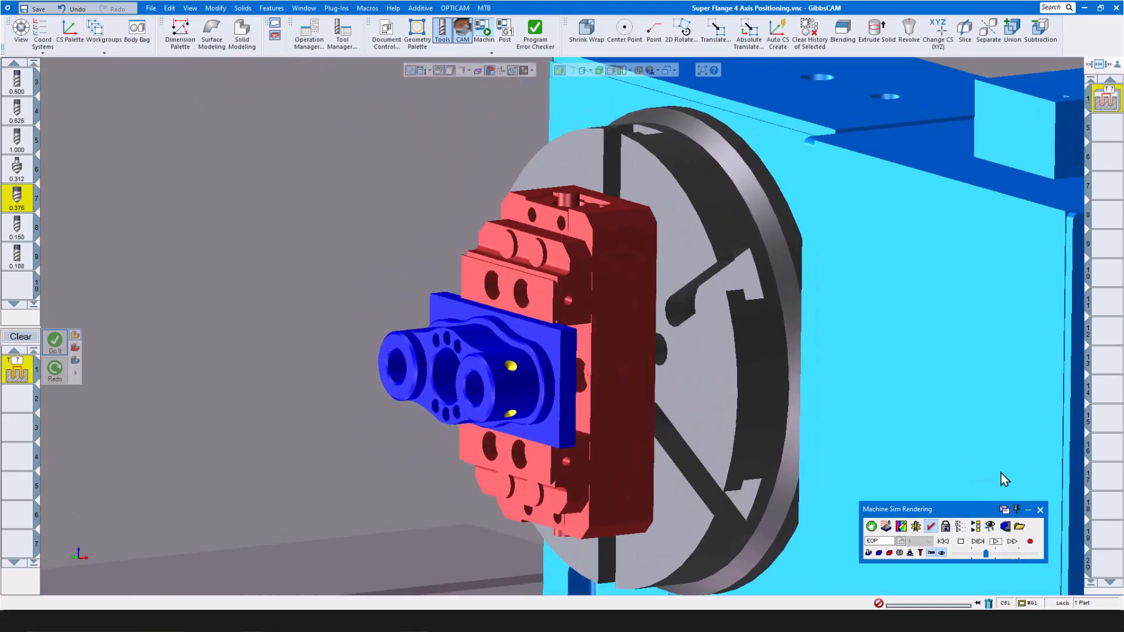
{"action": "left_click", "coordinate": [1039, 513]}
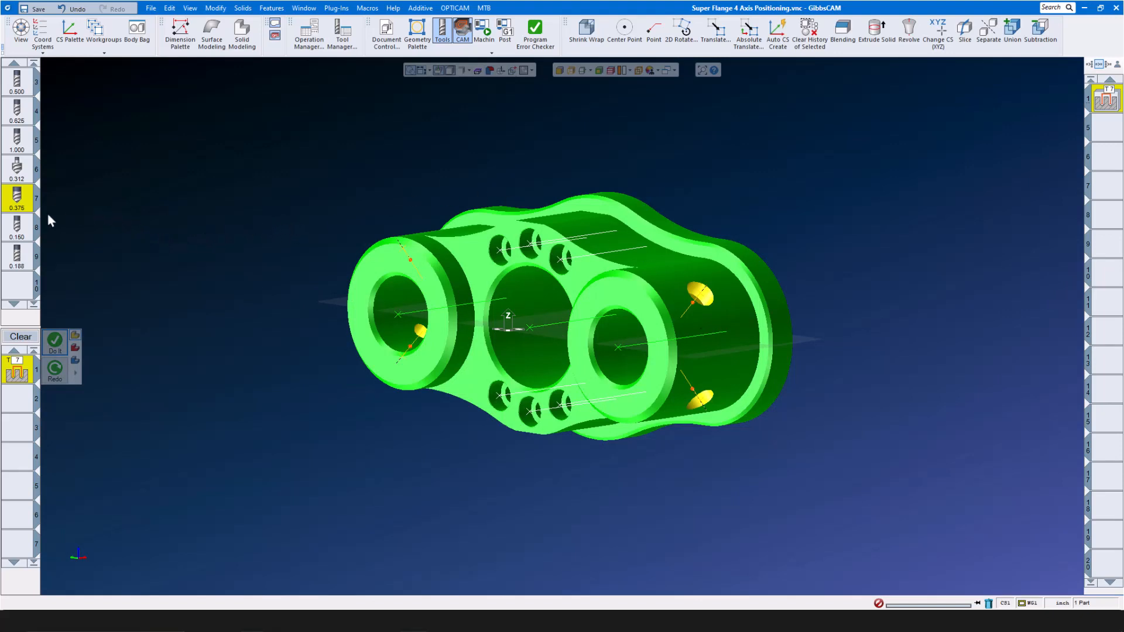
- Switch the Holes process to tool 8, the 0.150" Drill, with the Peck - Chip Break cycle
{"action": "mouse_move", "coordinate": [17, 260]}
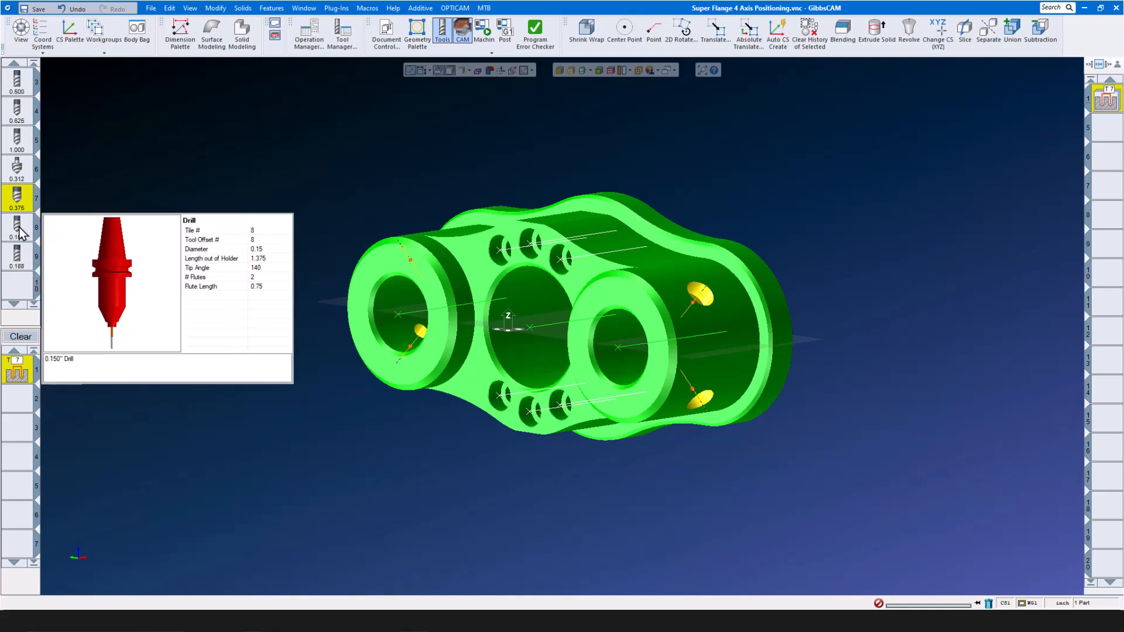
{"action": "left_click", "coordinate": [17, 227]}
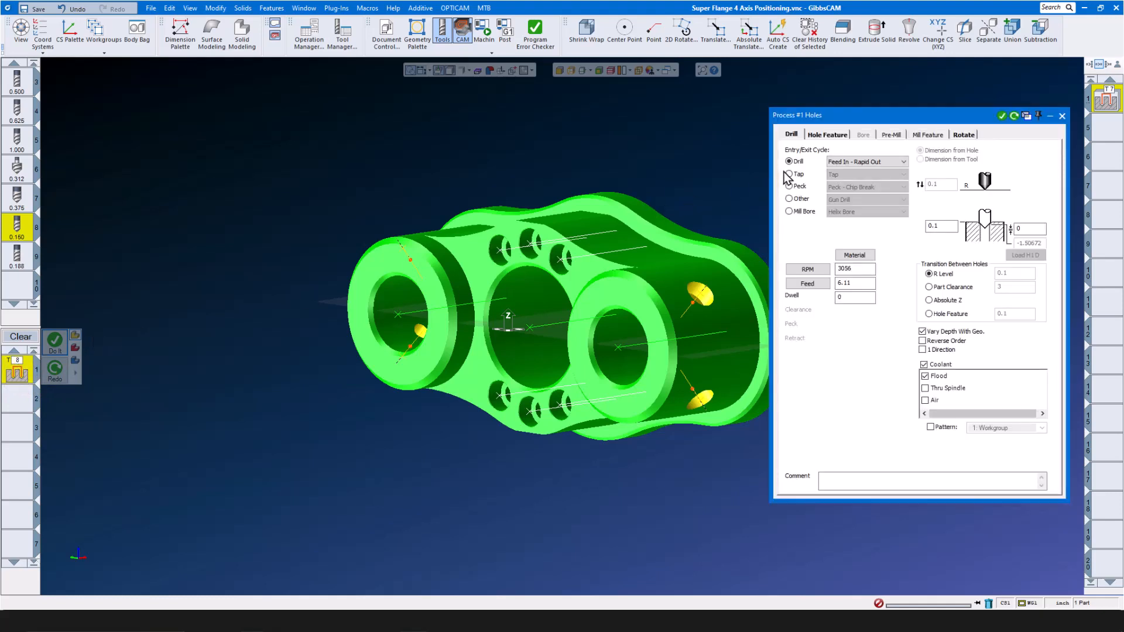
{"action": "left_click", "coordinate": [789, 186]}
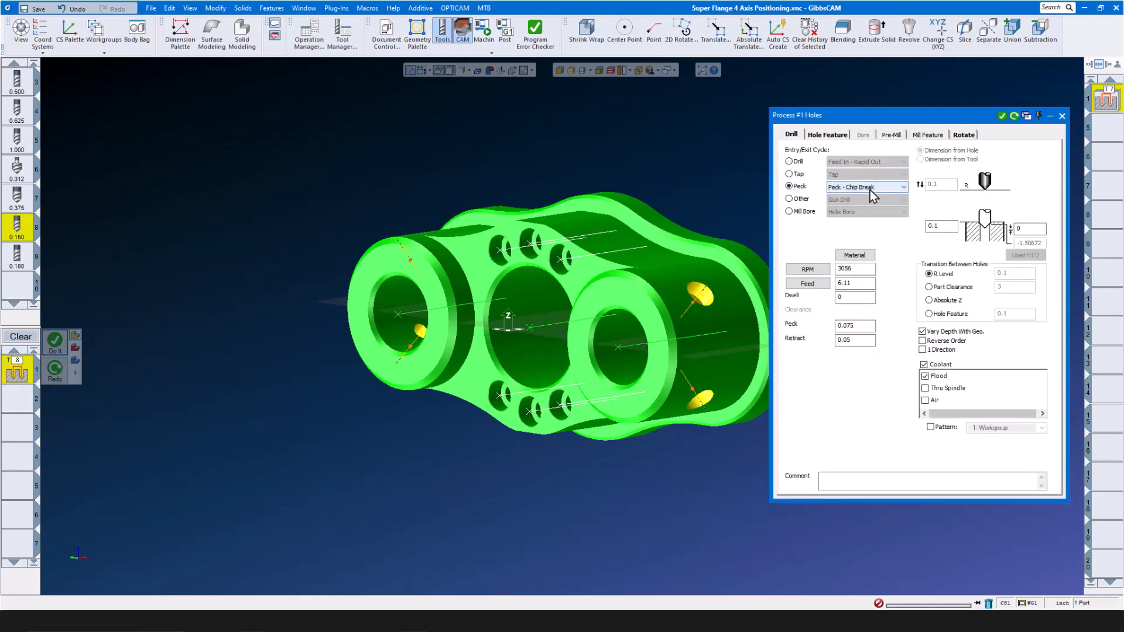
- Set Feature Depth Z to Bottom of Hole with a -0.025 offset, create the peck drilling operation, and close the process dialog
{"action": "left_click", "coordinate": [832, 134]}
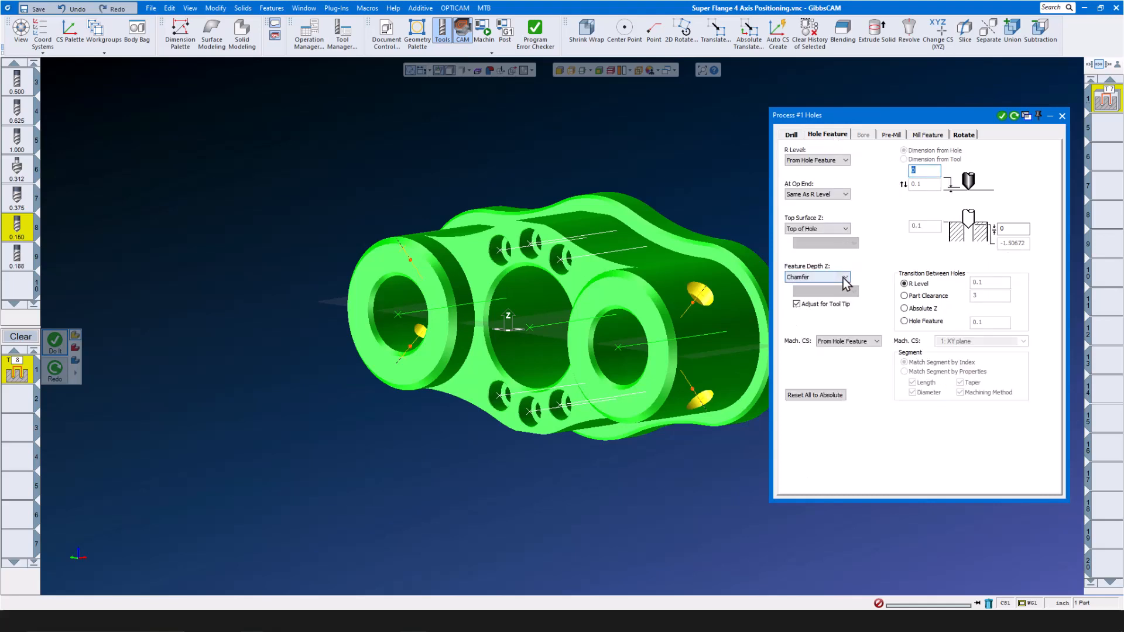
{"action": "left_click", "coordinate": [844, 277]}
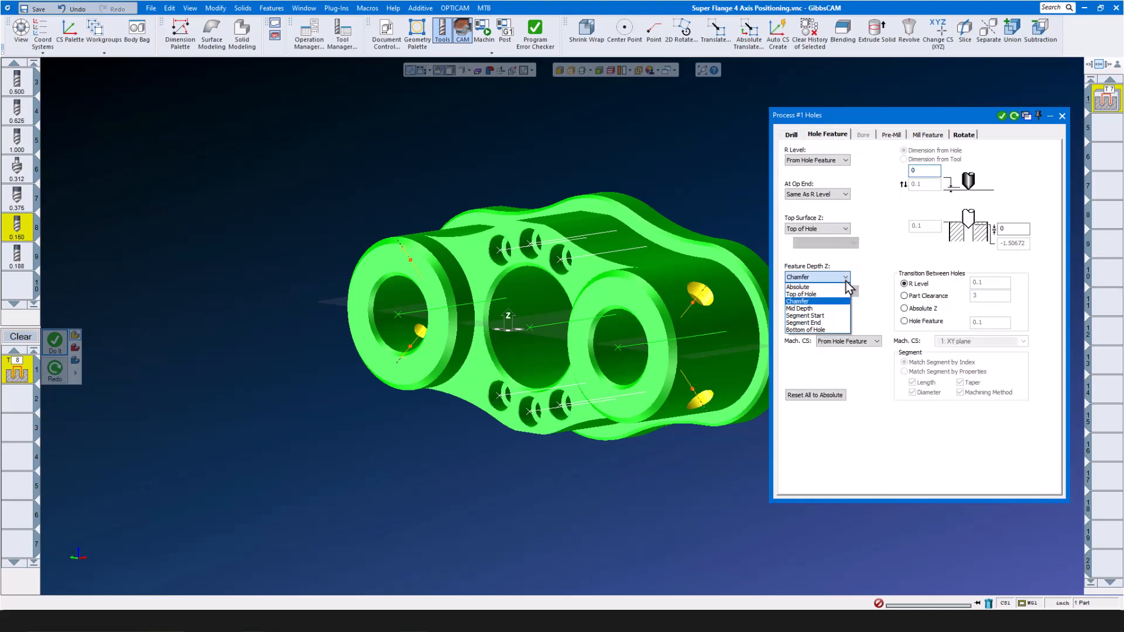
{"action": "left_click", "coordinate": [837, 330]}
{"action": "double_click", "coordinate": [1022, 229]}
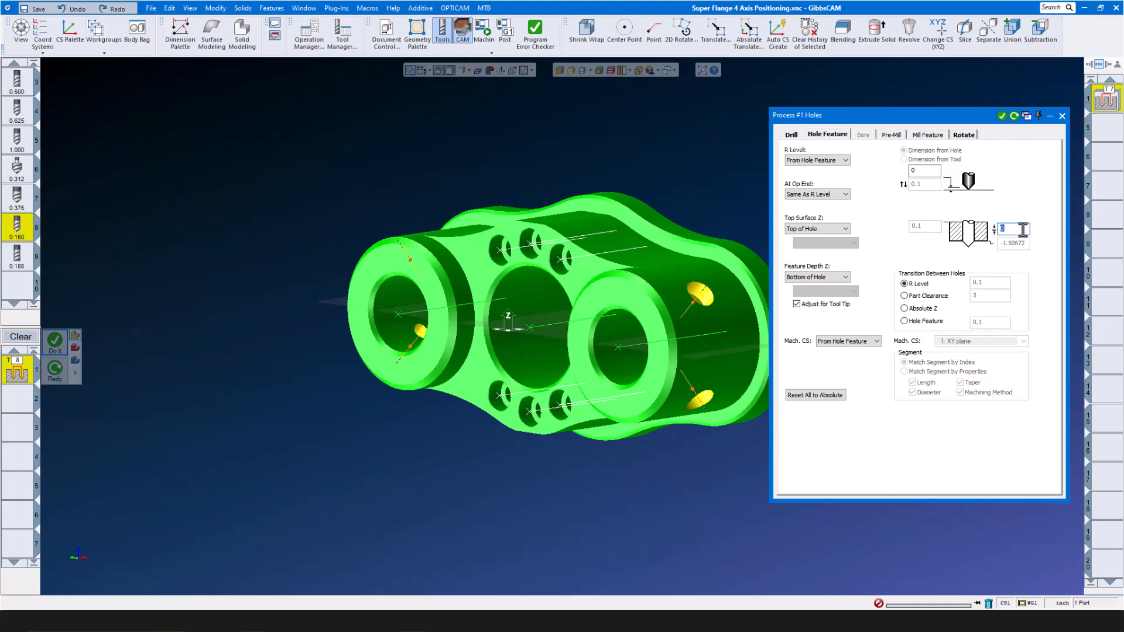
{"action": "type", "text": "-.025"}
{"action": "left_click", "coordinate": [1001, 116]}
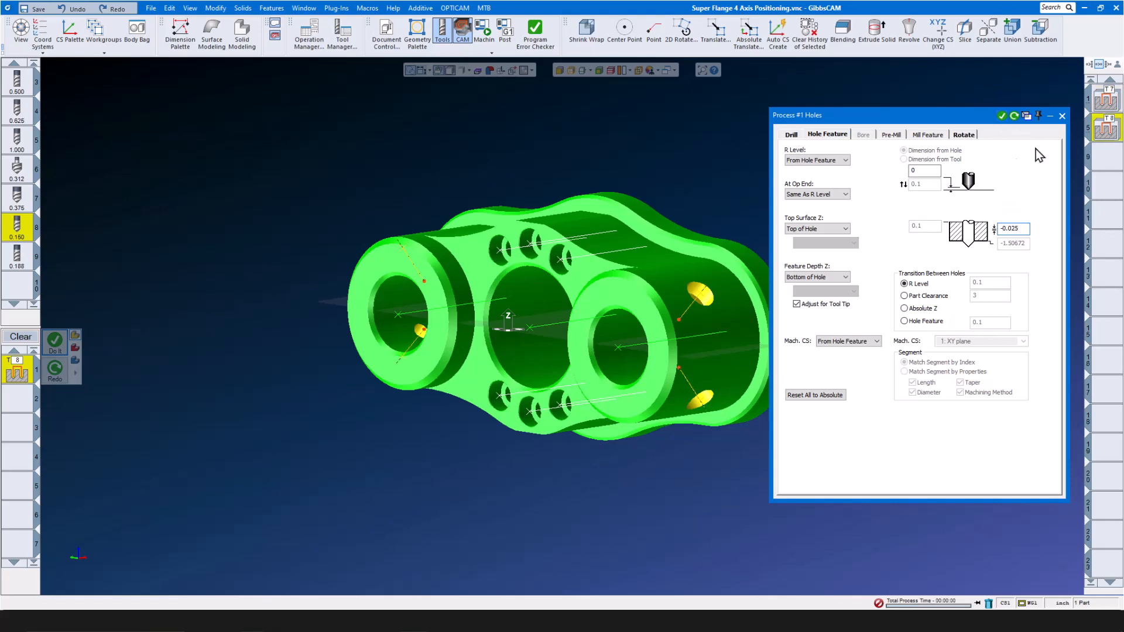
{"action": "left_click", "coordinate": [1062, 116]}
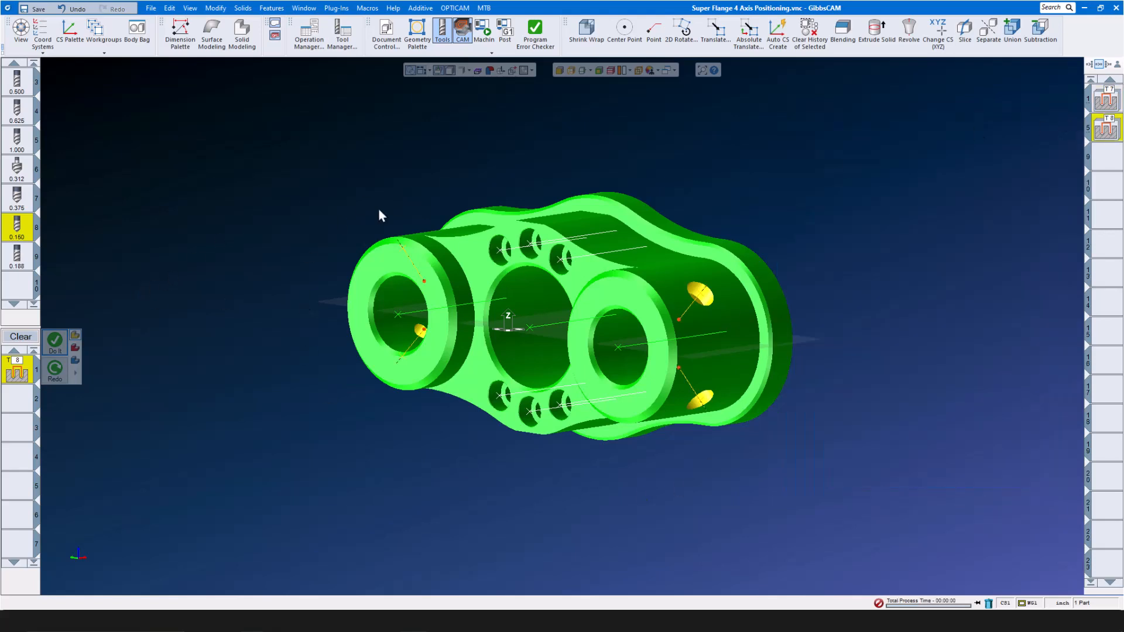
- Switch the Holes process to tool 9, the 3/16" End Mill, with the Mill Bore cycle
{"action": "mouse_move", "coordinate": [18, 262]}
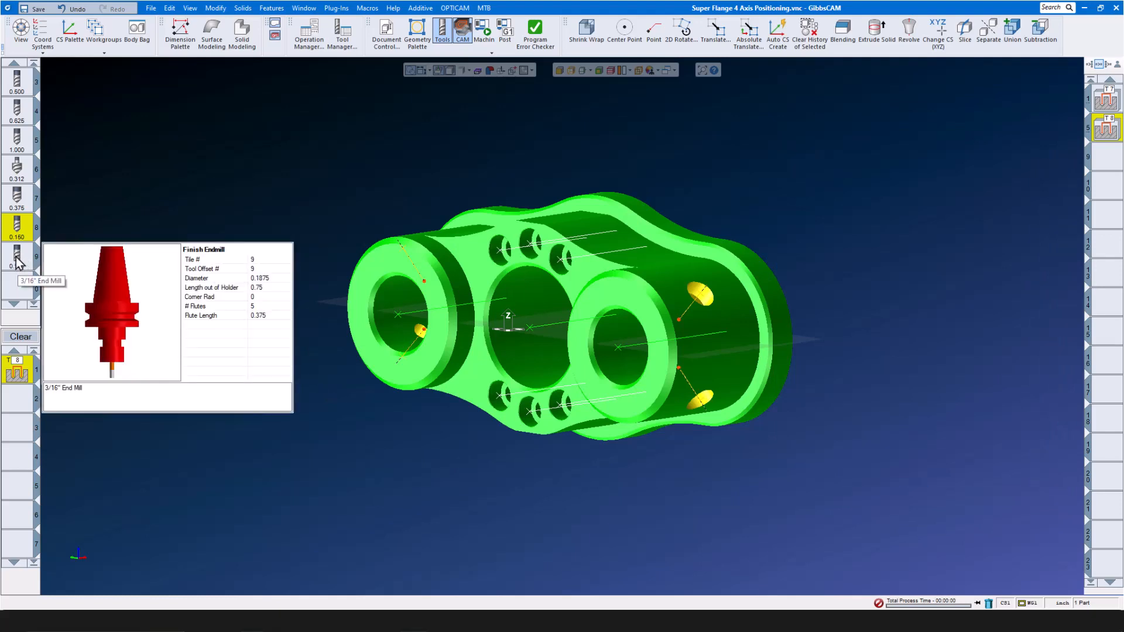
{"action": "left_click", "coordinate": [17, 259]}
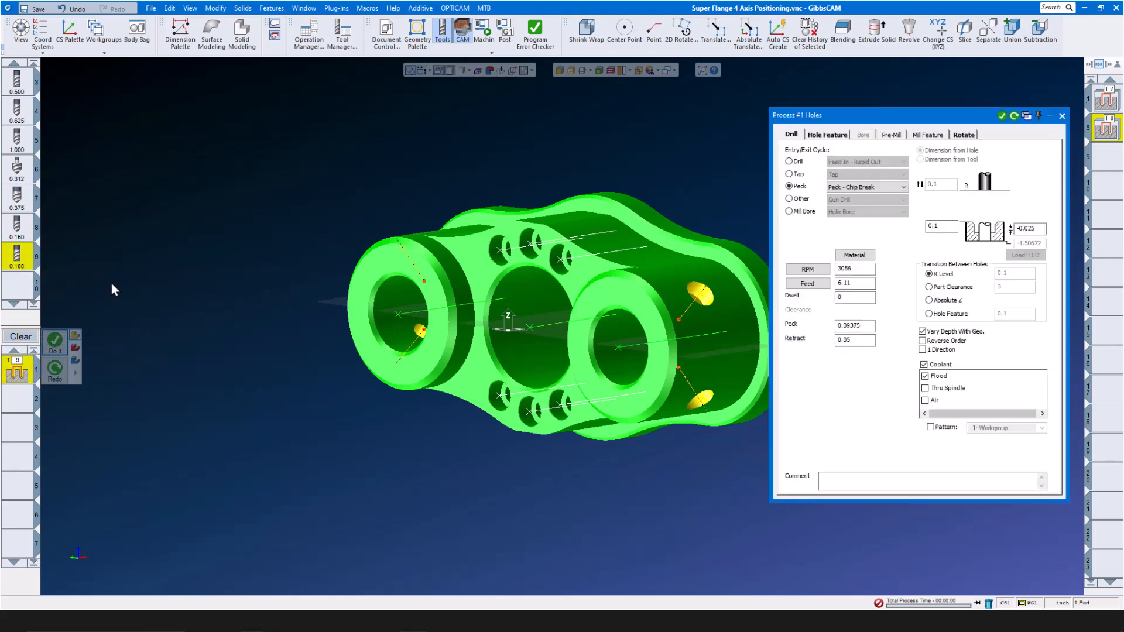
{"action": "left_click", "coordinate": [790, 211]}
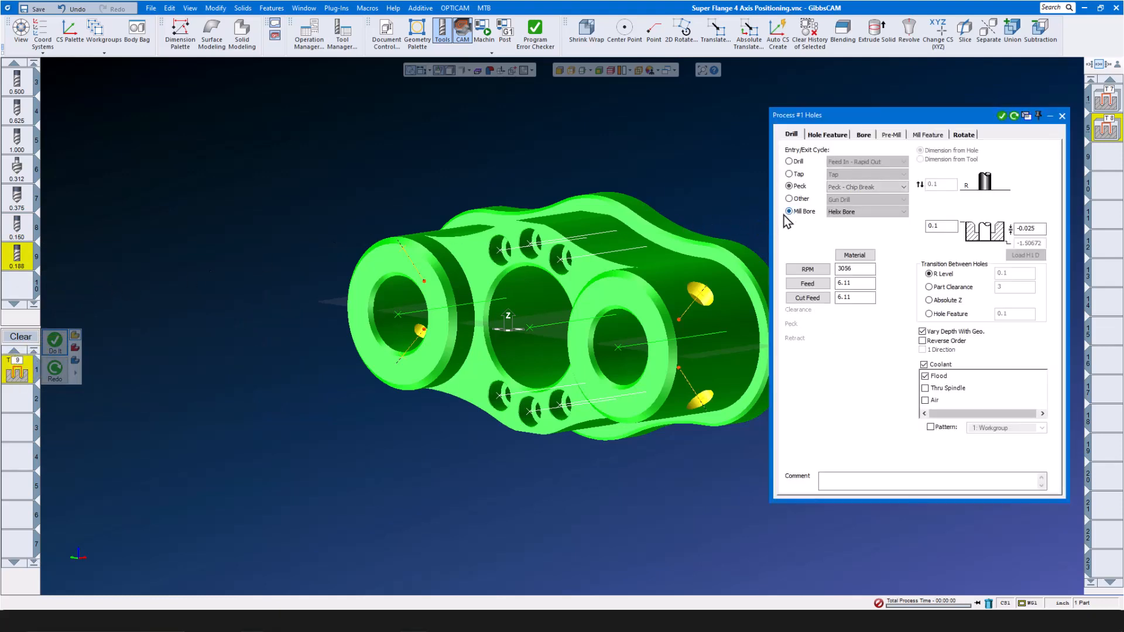
- Set the mill bore process's Feature Depth Z to Segment End of segment 1 (0.250 Inch Bore)
{"action": "left_click", "coordinate": [827, 134]}
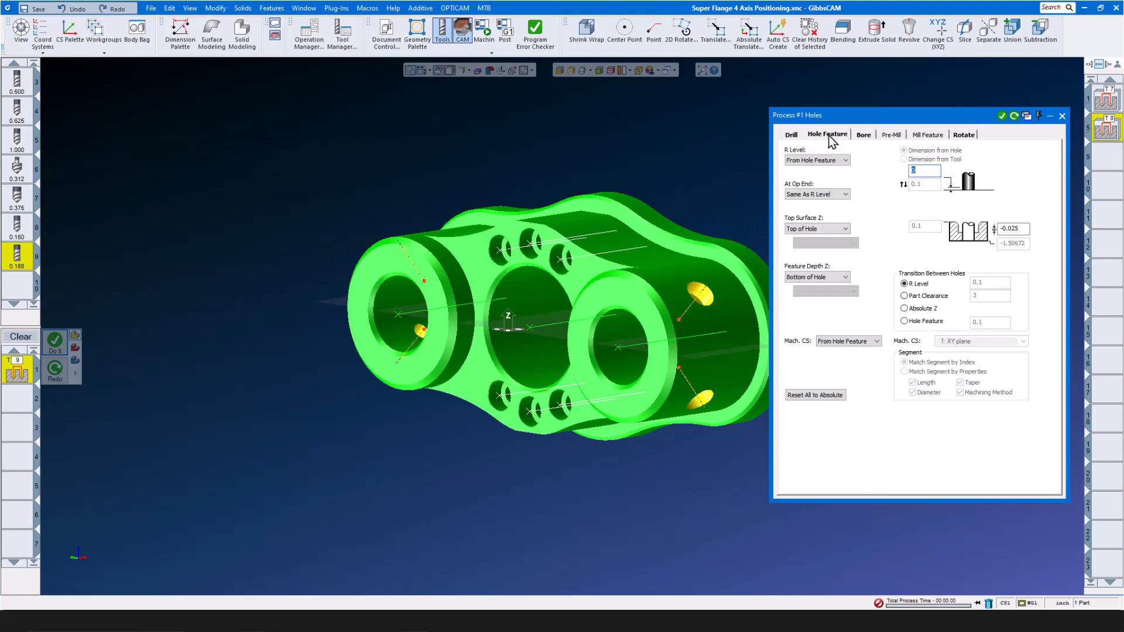
{"action": "left_click", "coordinate": [845, 277]}
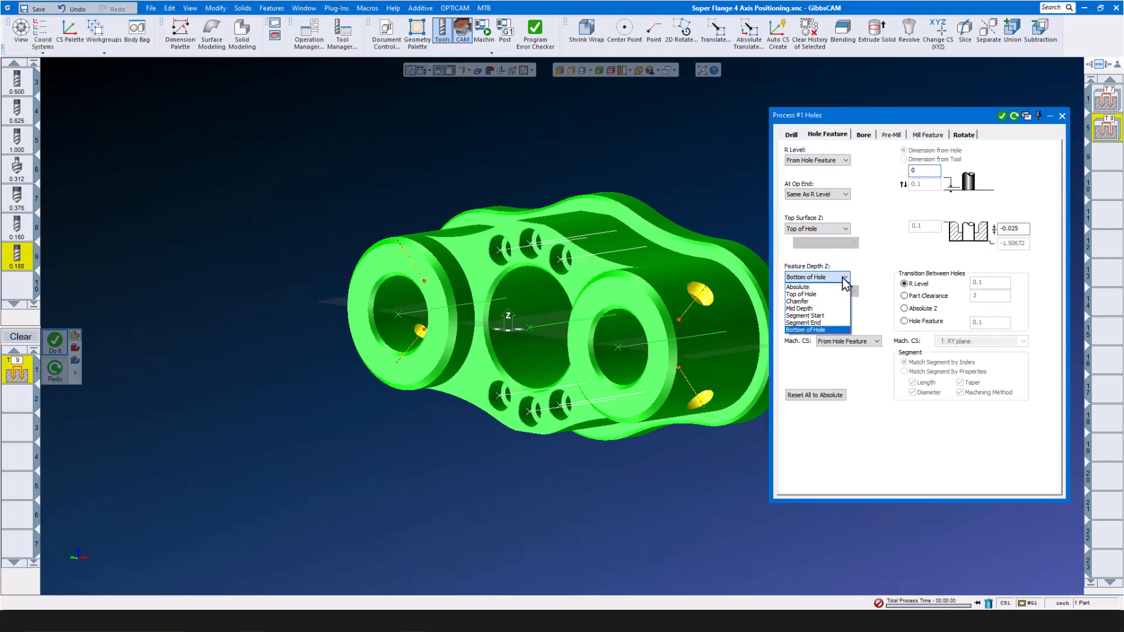
{"action": "left_click", "coordinate": [824, 322]}
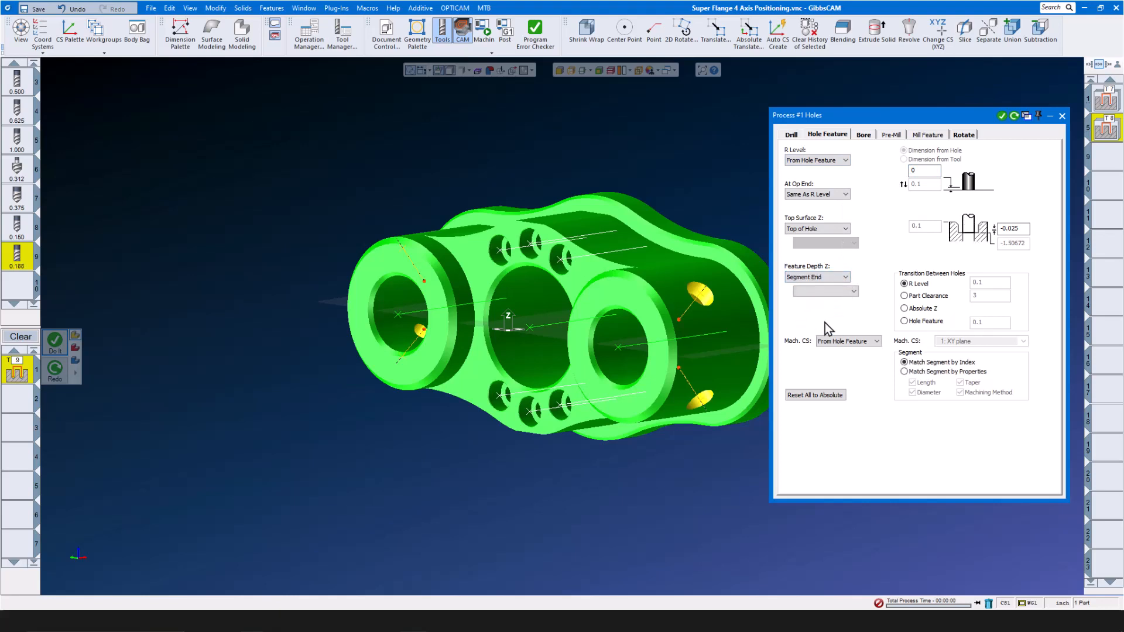
{"action": "left_click", "coordinate": [853, 292]}
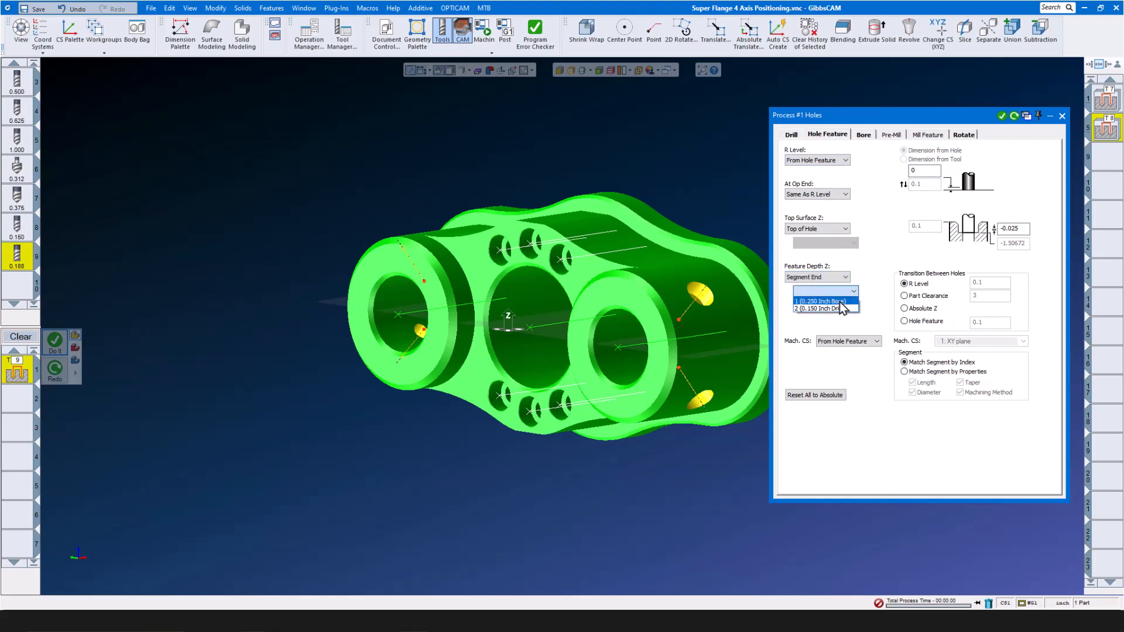
{"action": "left_click", "coordinate": [839, 302]}
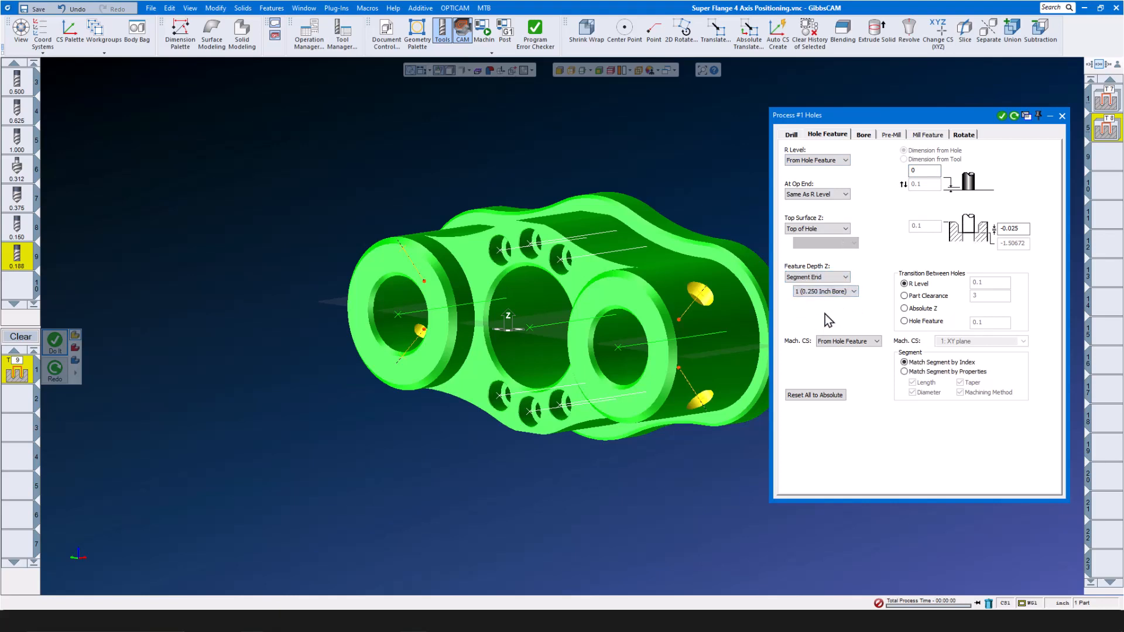
- Set the mill bore process's Feature Depth Z offset to 0, review its bore settings, create the operation, and close the process dialog
{"action": "double_click", "coordinate": [1020, 229]}
{"action": "type", "text": "0"}
{"action": "left_click", "coordinate": [863, 135]}
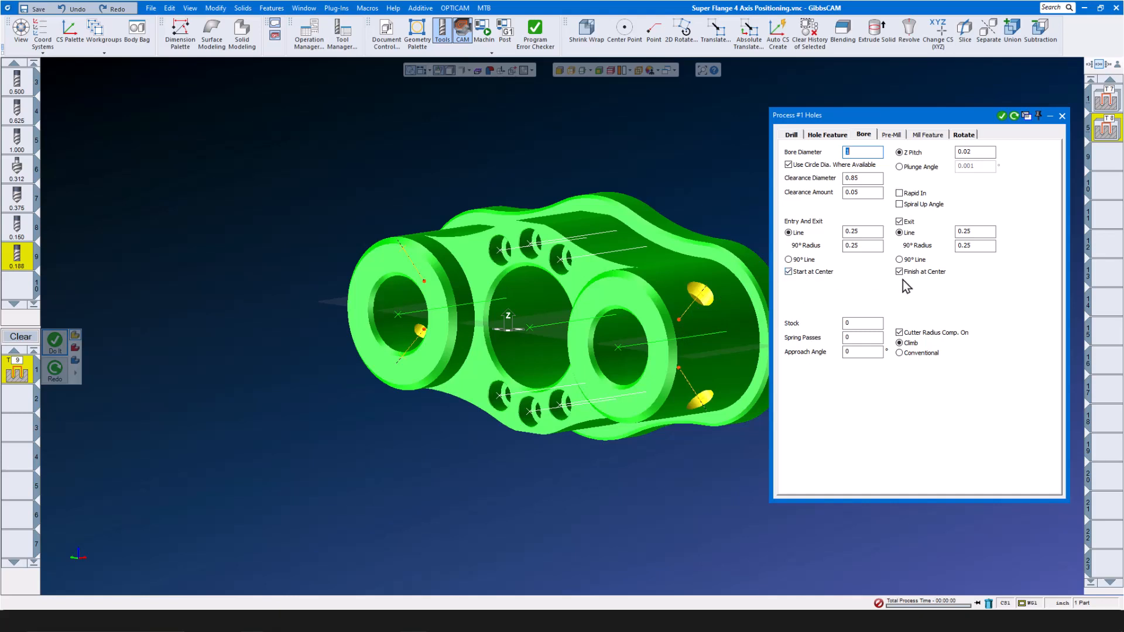
{"action": "left_click", "coordinate": [1001, 116]}
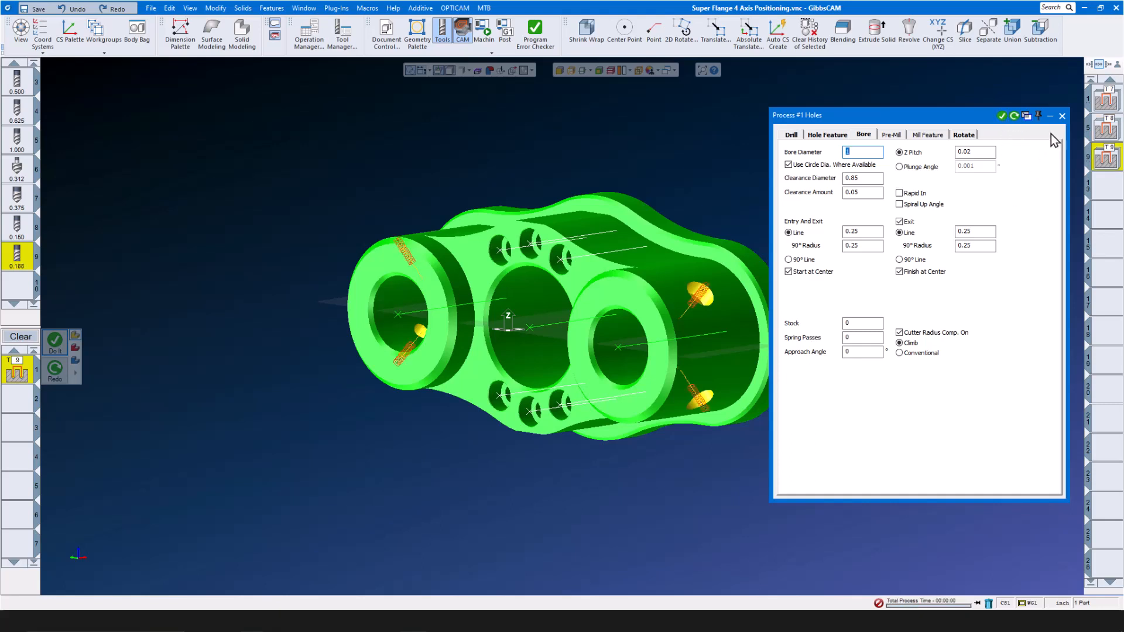
{"action": "left_click", "coordinate": [1061, 116]}
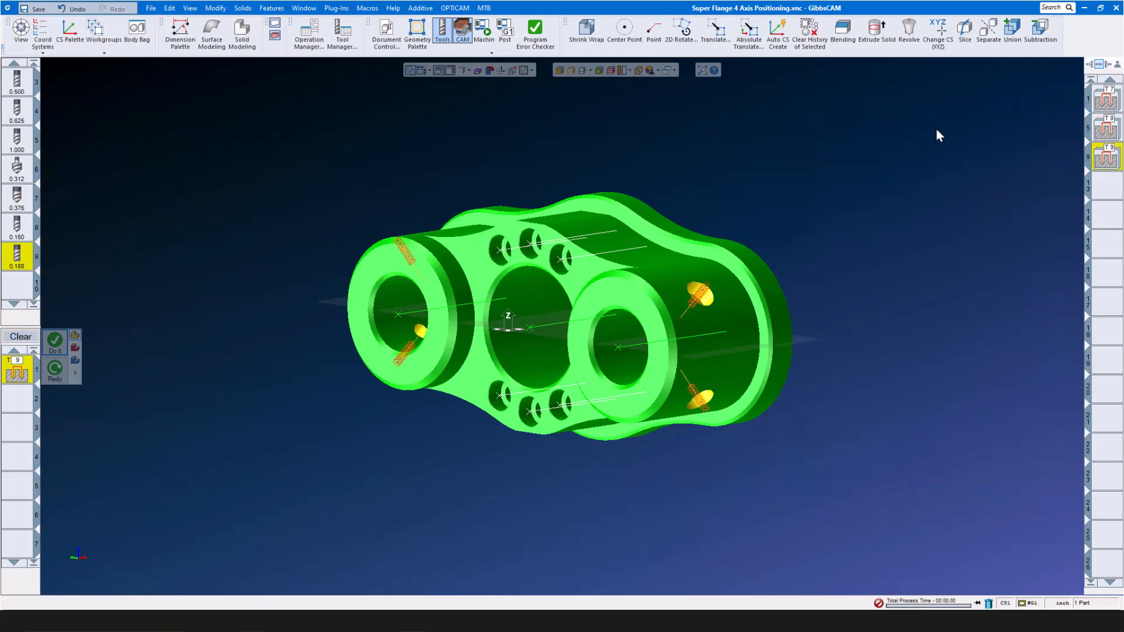
- Run the machine simulation of the cross-hole operations from the start at a slightly reduced speed
{"action": "left_click", "coordinate": [485, 52]}
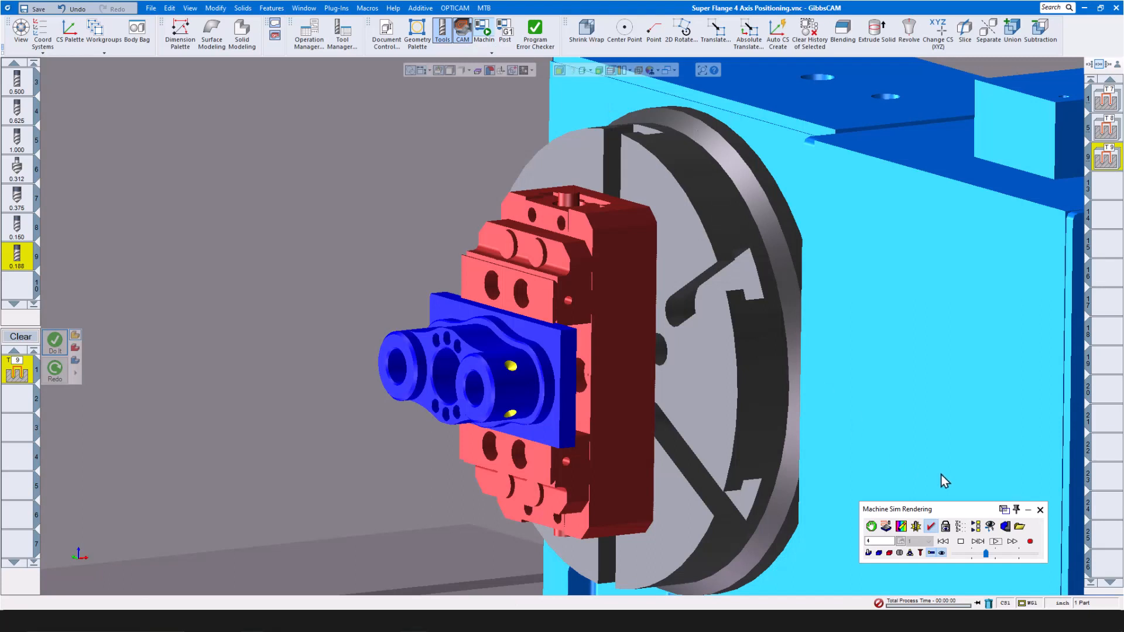
{"action": "left_click_drag", "start_coordinate": [985, 553], "coordinate": [982, 552]}
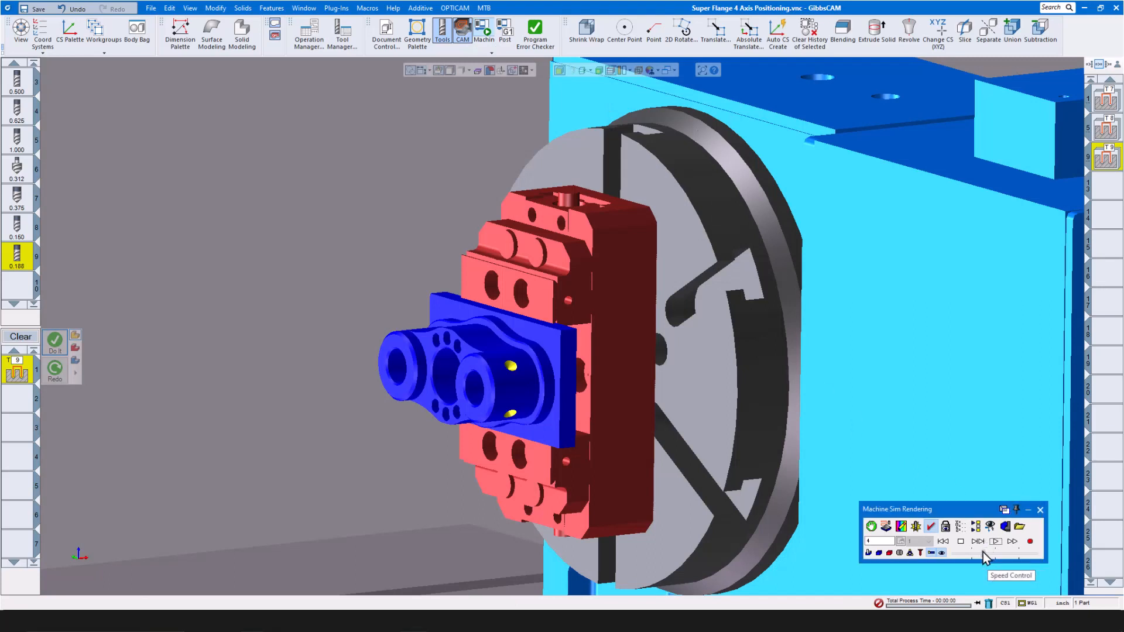
{"action": "left_click", "coordinate": [942, 541]}
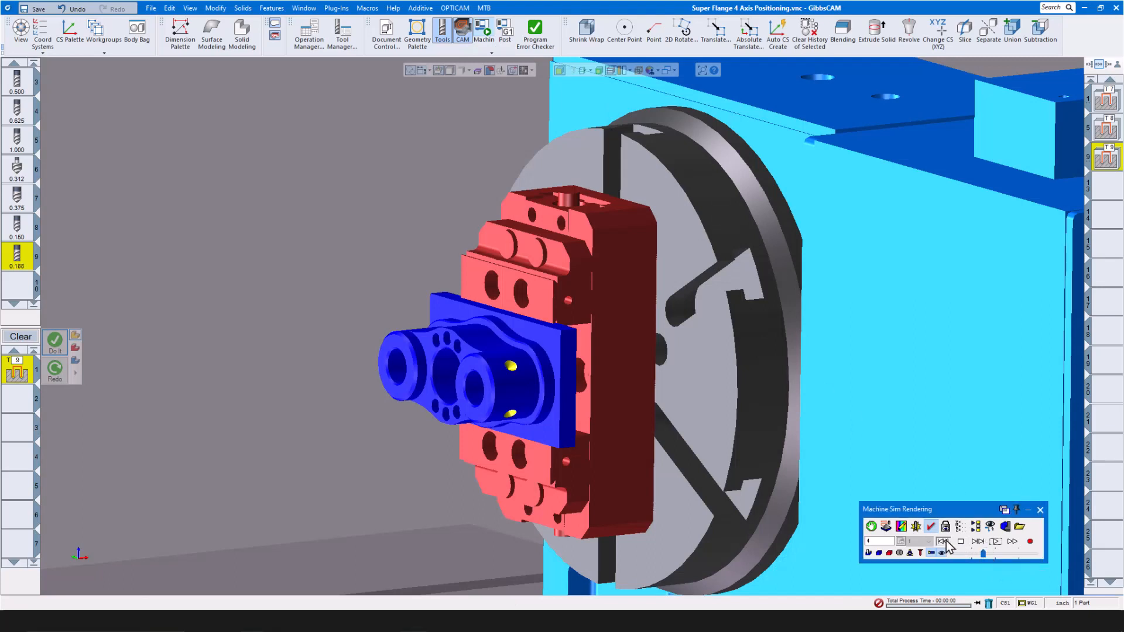
{"action": "left_click", "coordinate": [995, 541]}
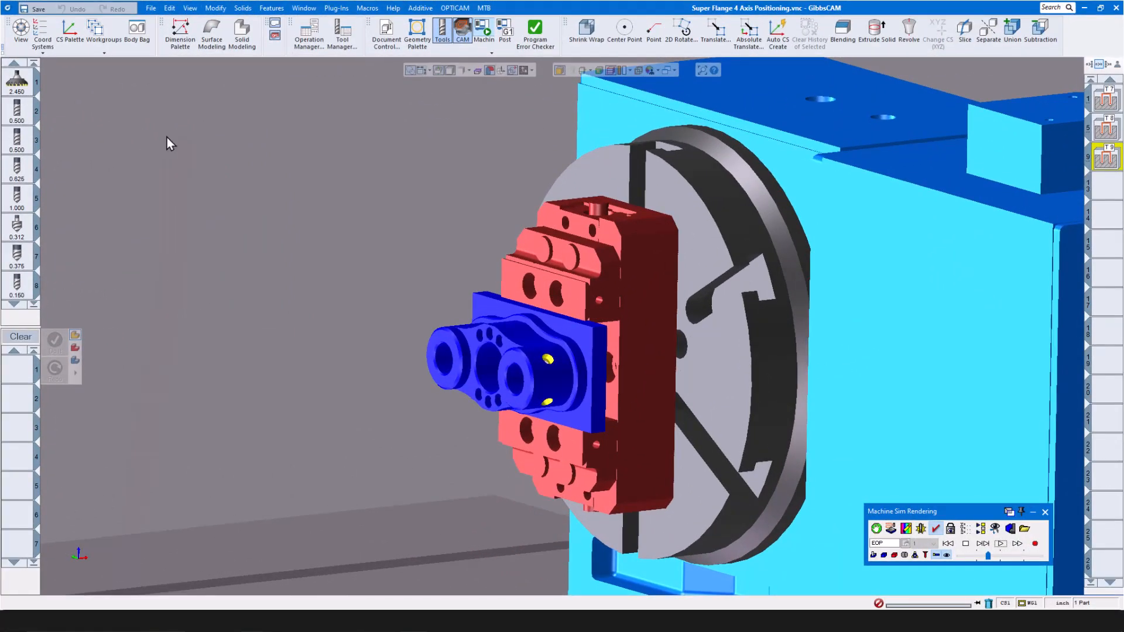
- Open the recent part Segment 5 - GibbsCAM Demo - 3 Axis Solid Surfaces without saving the Super Flange changes
{"action": "left_click", "coordinate": [150, 7]}
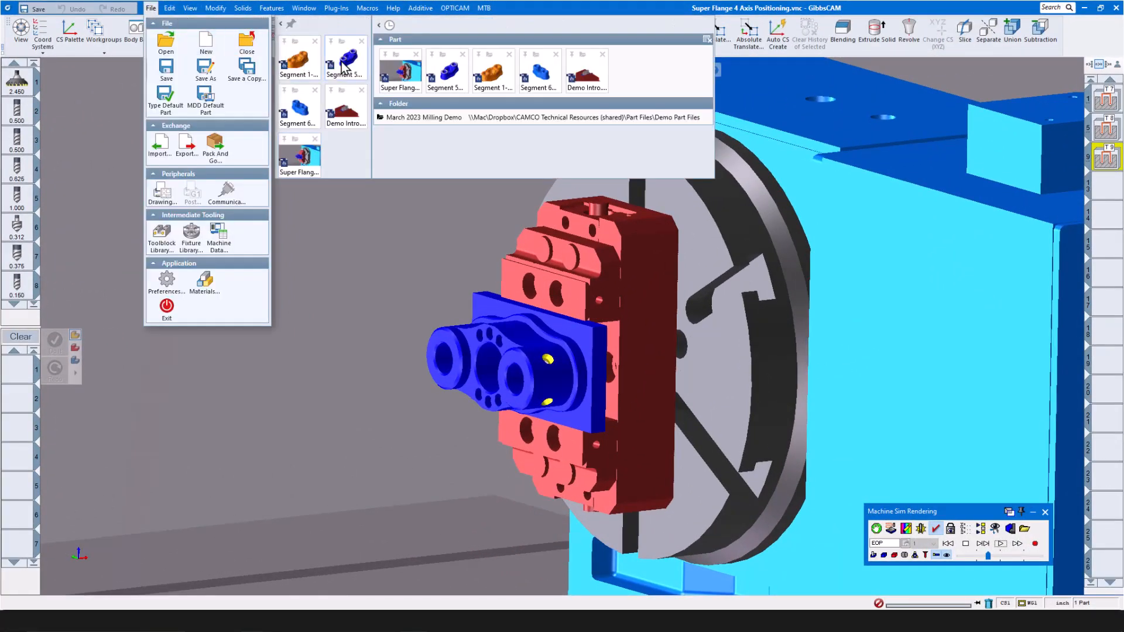
{"action": "left_click", "coordinate": [342, 63]}
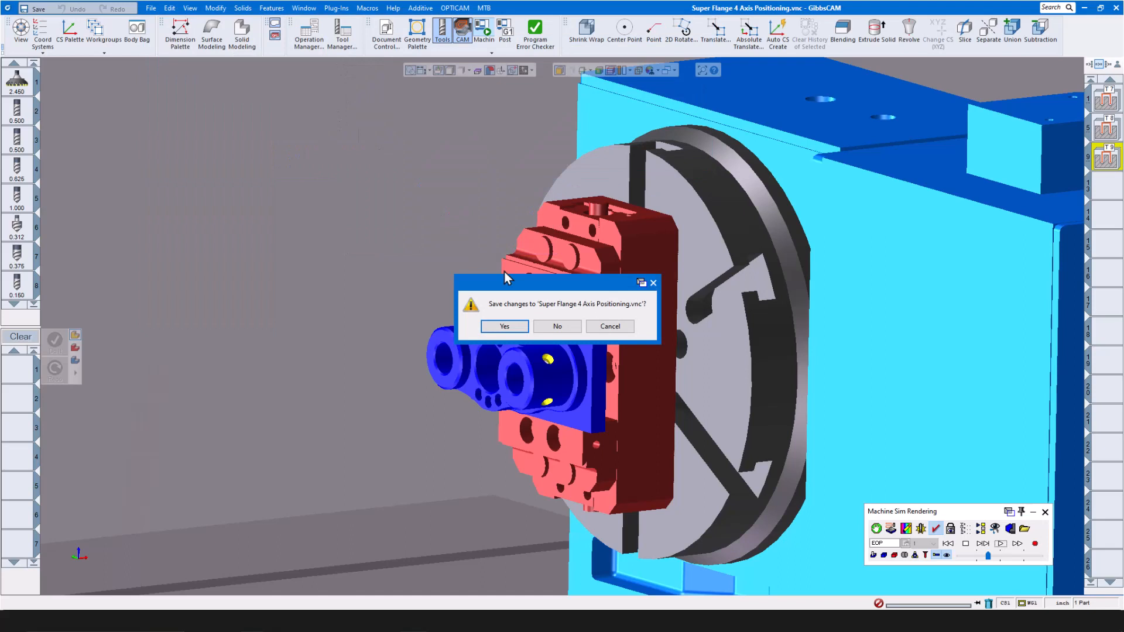
{"action": "left_click", "coordinate": [557, 326]}
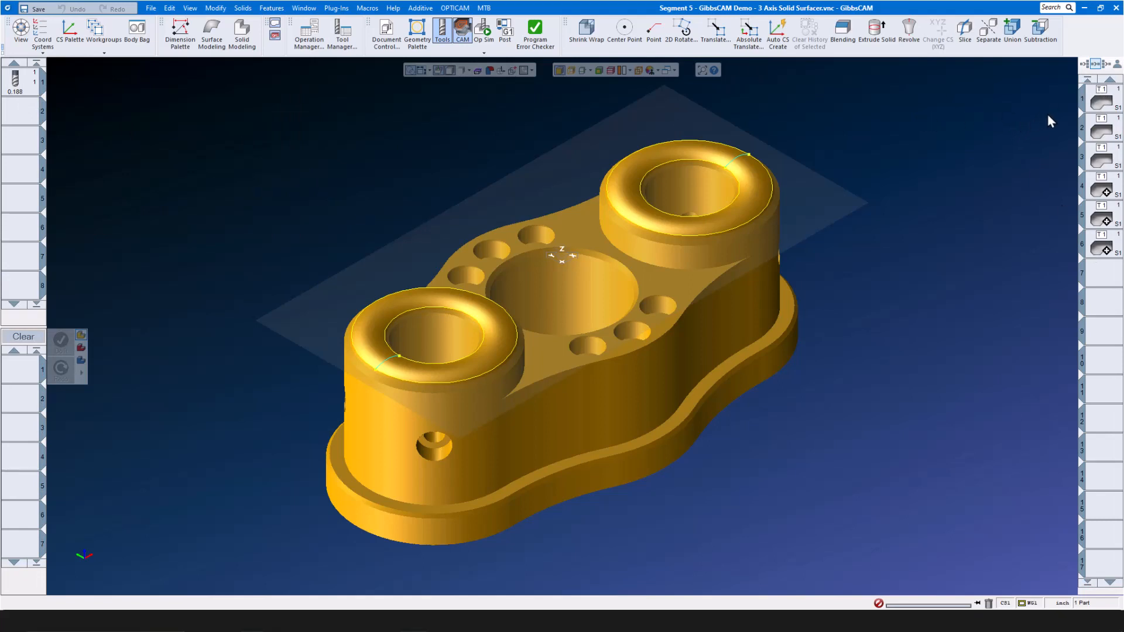
- Open the first surfacing operation's process and examine its boss toolpath and the available surfacing cut types, keeping Surface Flow Cut
{"action": "double_click", "coordinate": [1103, 103]}
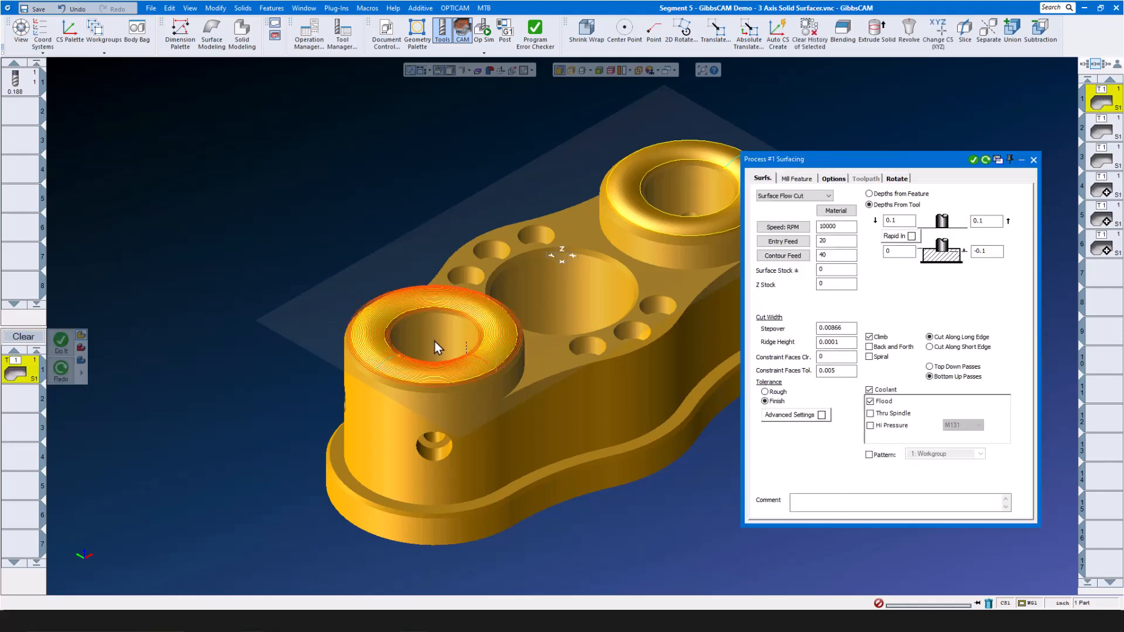
{"action": "scroll", "coordinate": [431, 341], "scroll_direction": "up", "scroll_amount": 3}
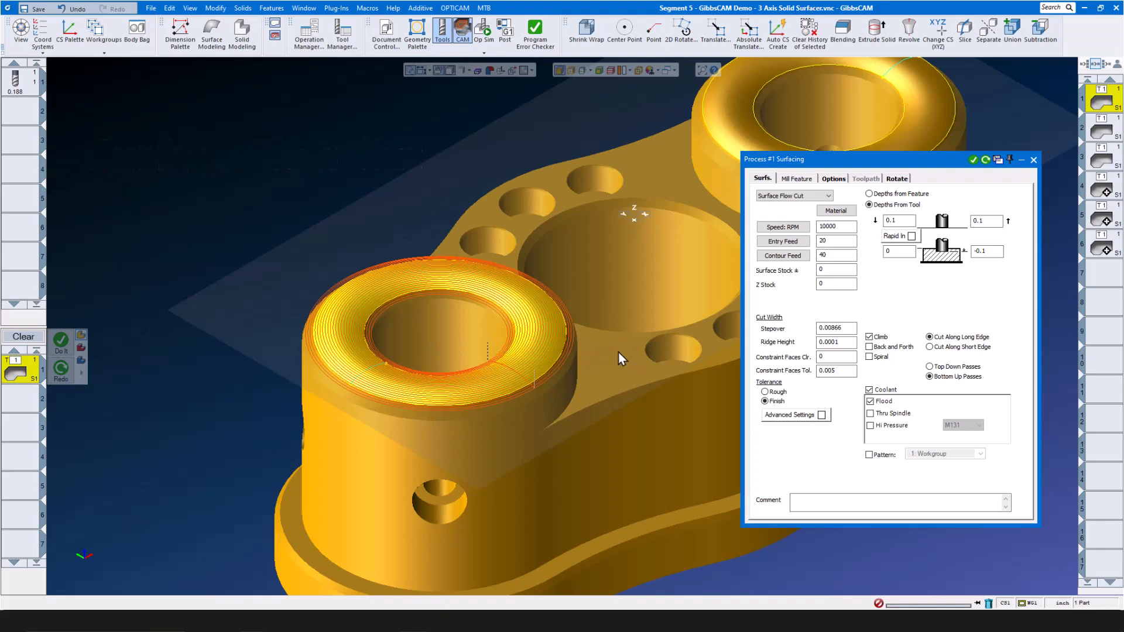
{"action": "scroll", "coordinate": [618, 352], "scroll_direction": "up", "scroll_amount": 1}
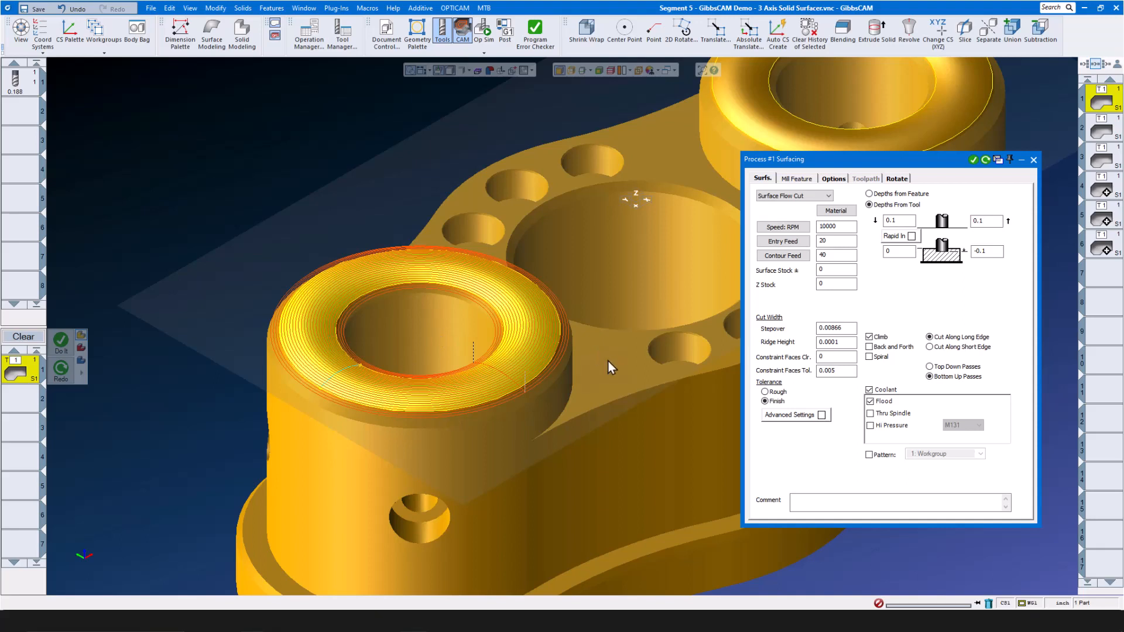
{"action": "left_click", "coordinate": [828, 195]}
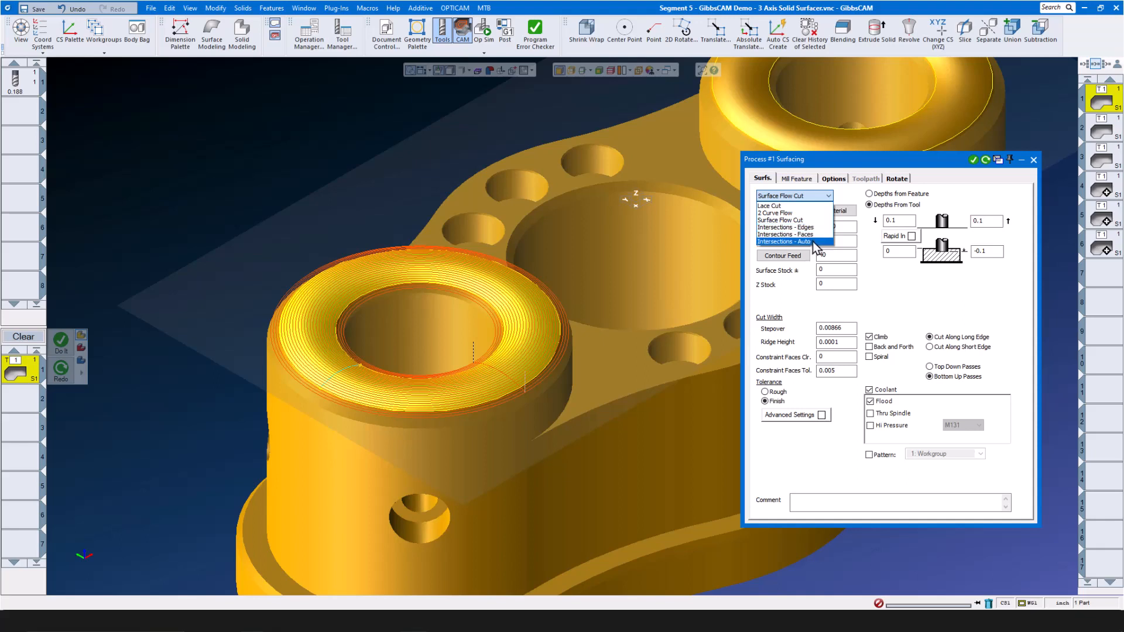
{"action": "left_click", "coordinate": [948, 182]}
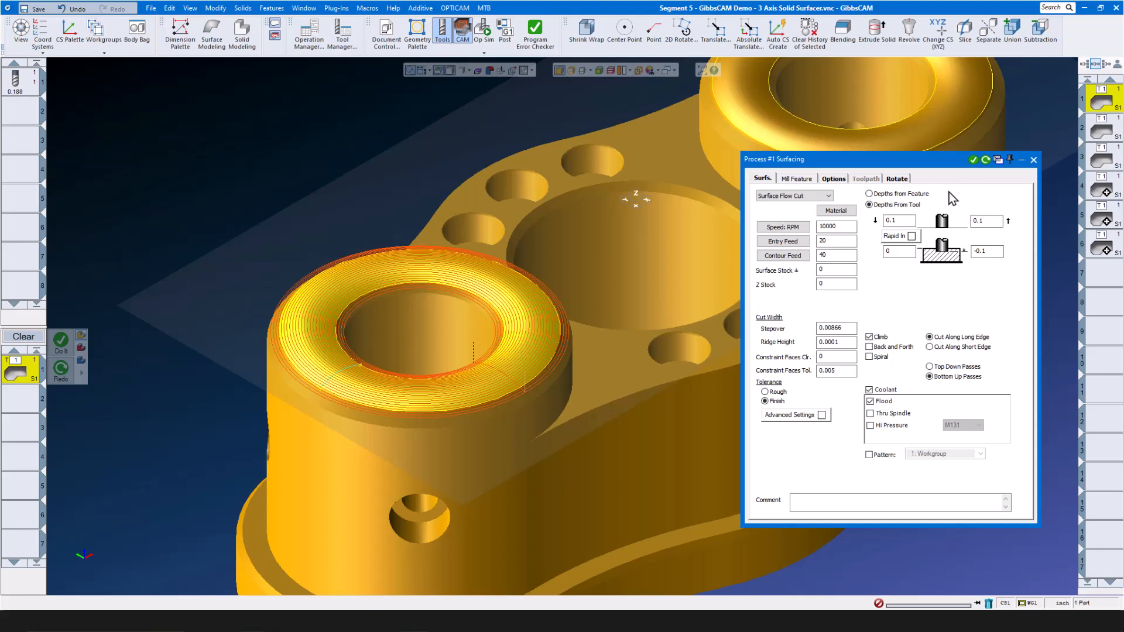
- Review the Surface Flow Cut's stepover and ridge height, try the Spiral option, and close the process without recalculating
{"action": "double_click", "coordinate": [852, 343]}
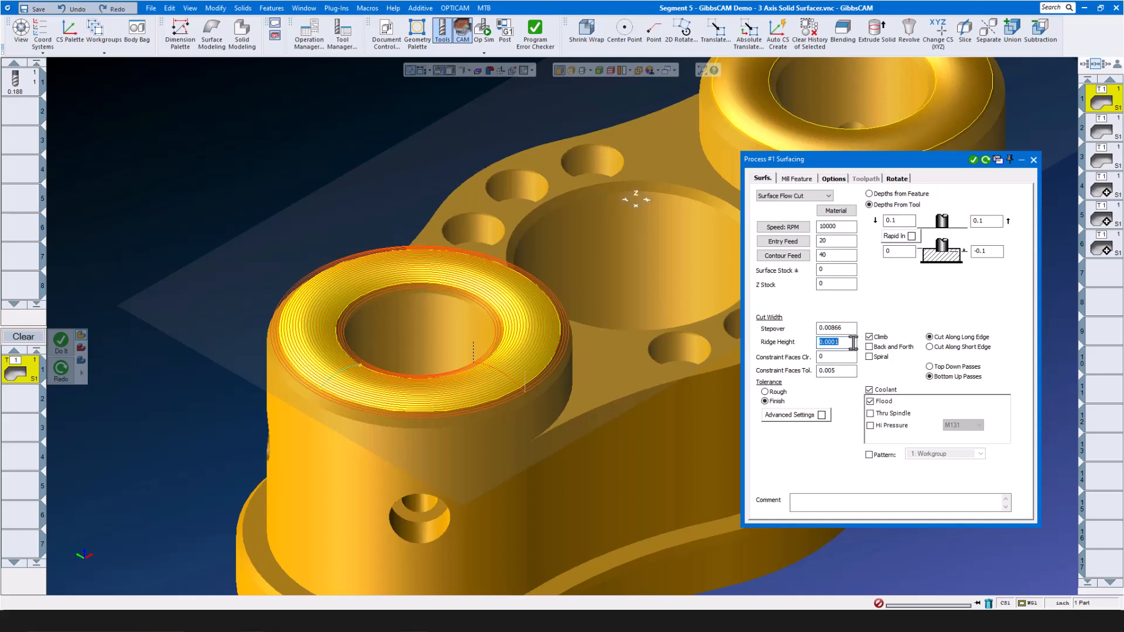
{"action": "double_click", "coordinate": [852, 329]}
{"action": "double_click", "coordinate": [847, 343]}
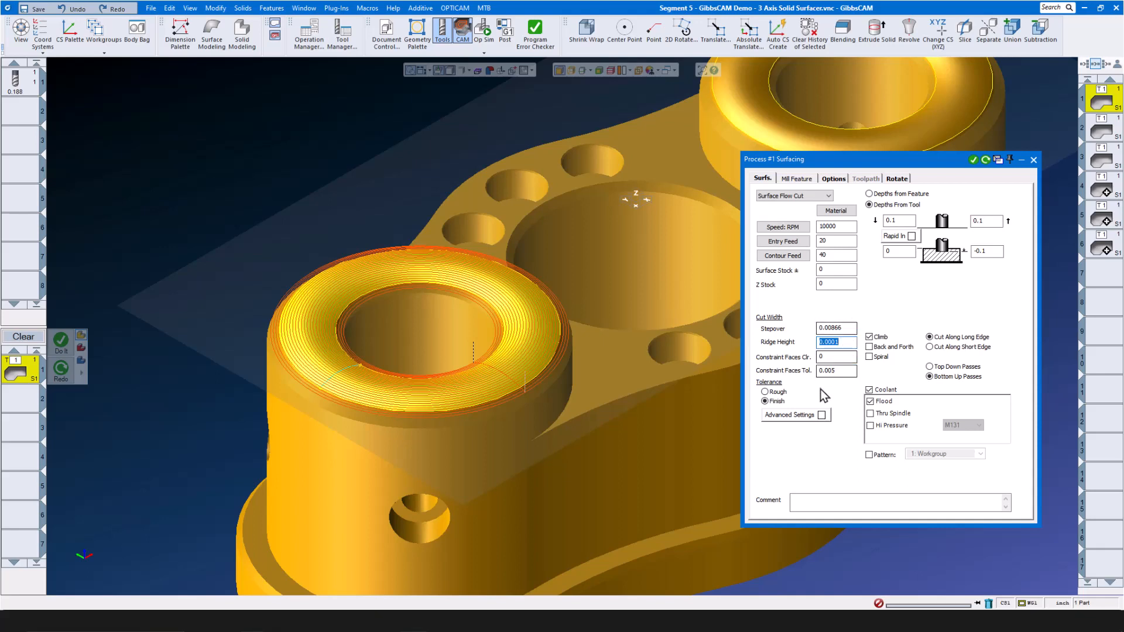
{"action": "left_click", "coordinate": [869, 357]}
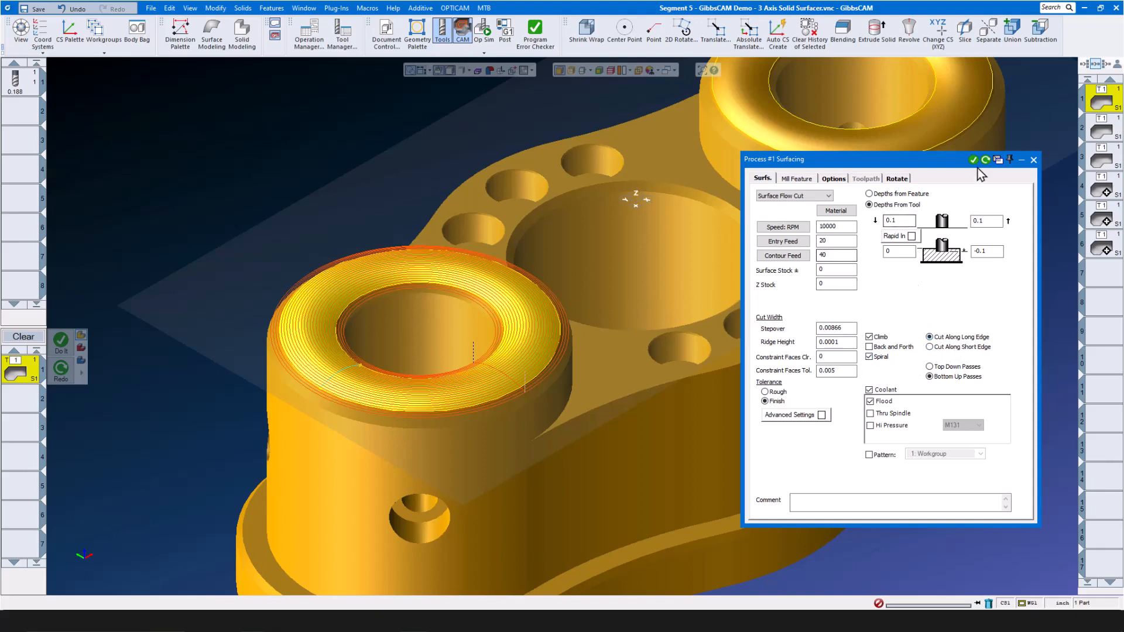
{"action": "left_click", "coordinate": [1034, 160]}
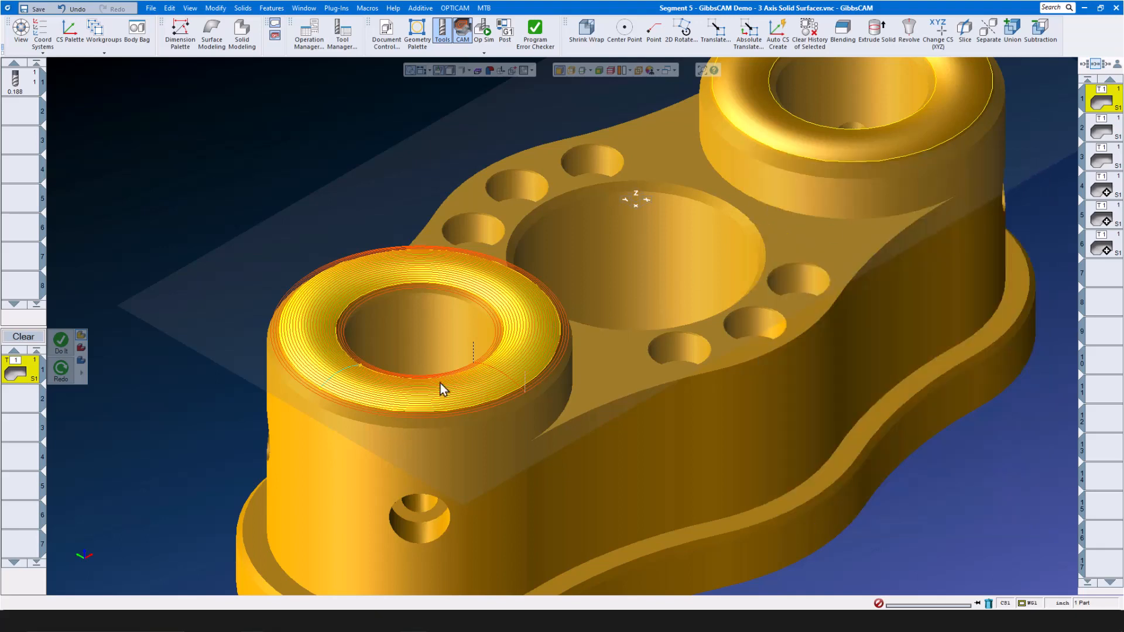
- Simulate the Surface Flow Cut operation on the boss top with Op Sim, increase the playback speed, and close the simulation
{"action": "left_click", "coordinate": [484, 31]}
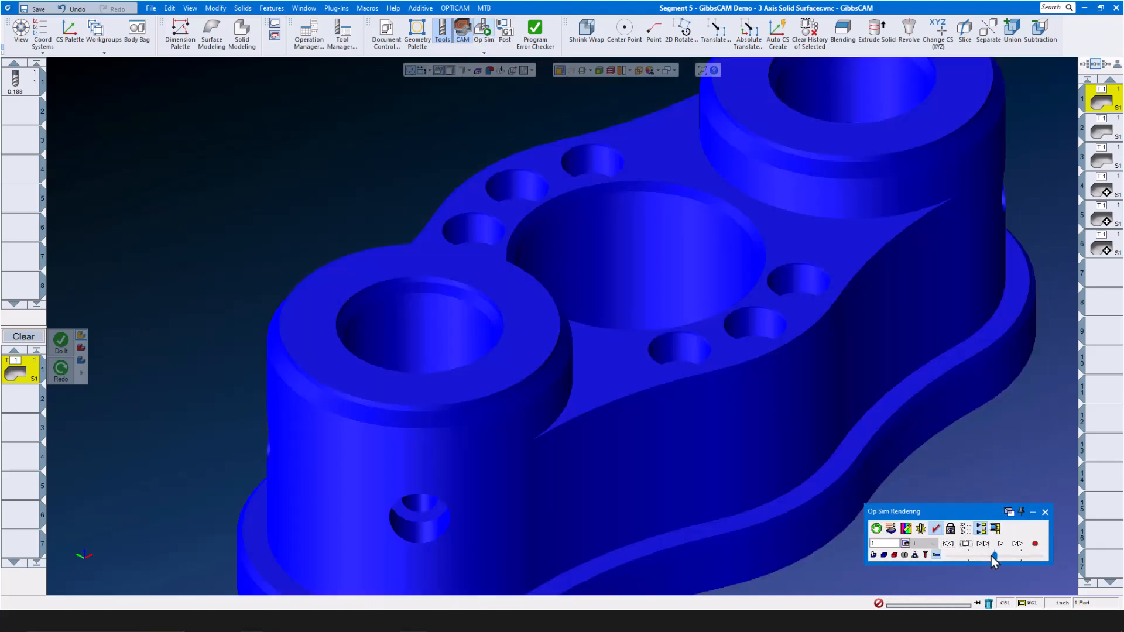
{"action": "left_click", "coordinate": [1000, 544]}
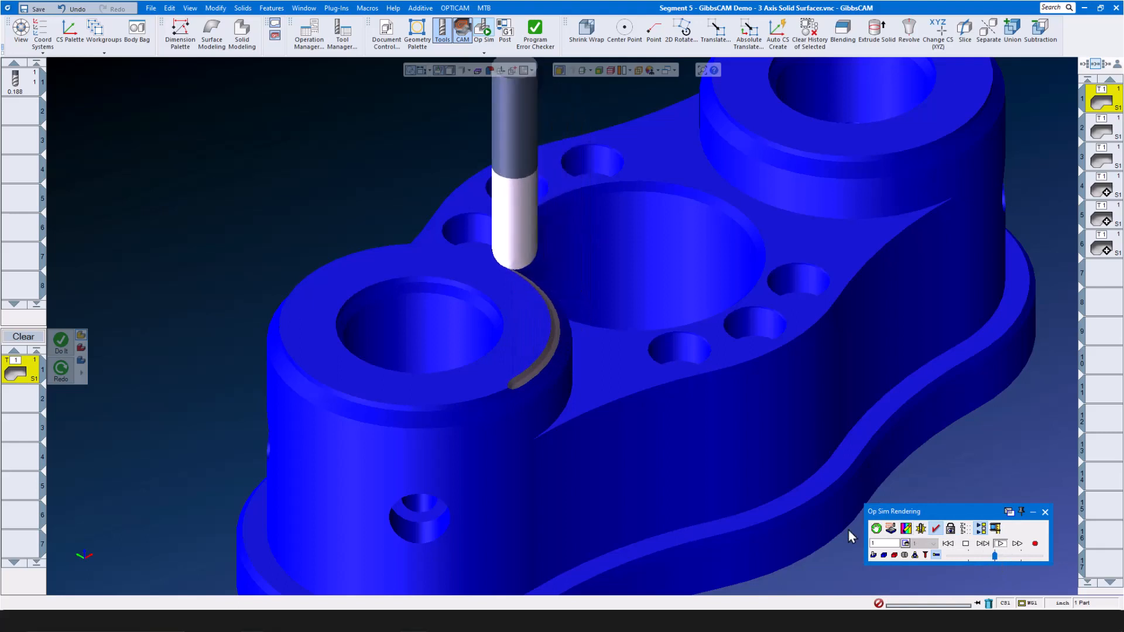
{"action": "left_click_drag", "start_coordinate": [994, 557], "coordinate": [1003, 557]}
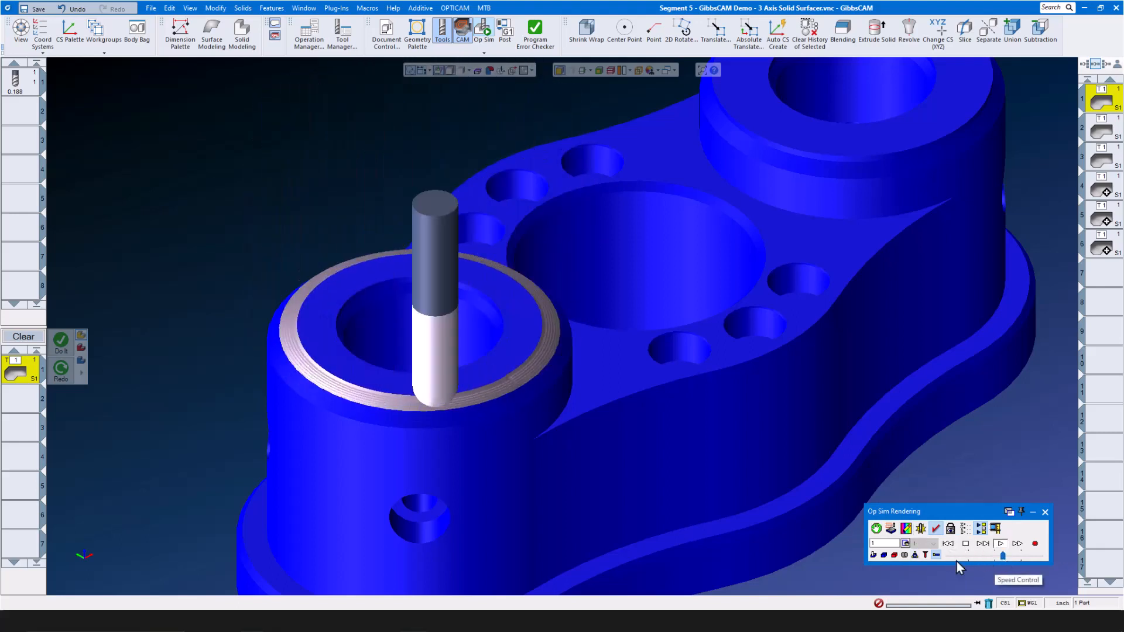
{"action": "left_click", "coordinate": [1045, 513]}
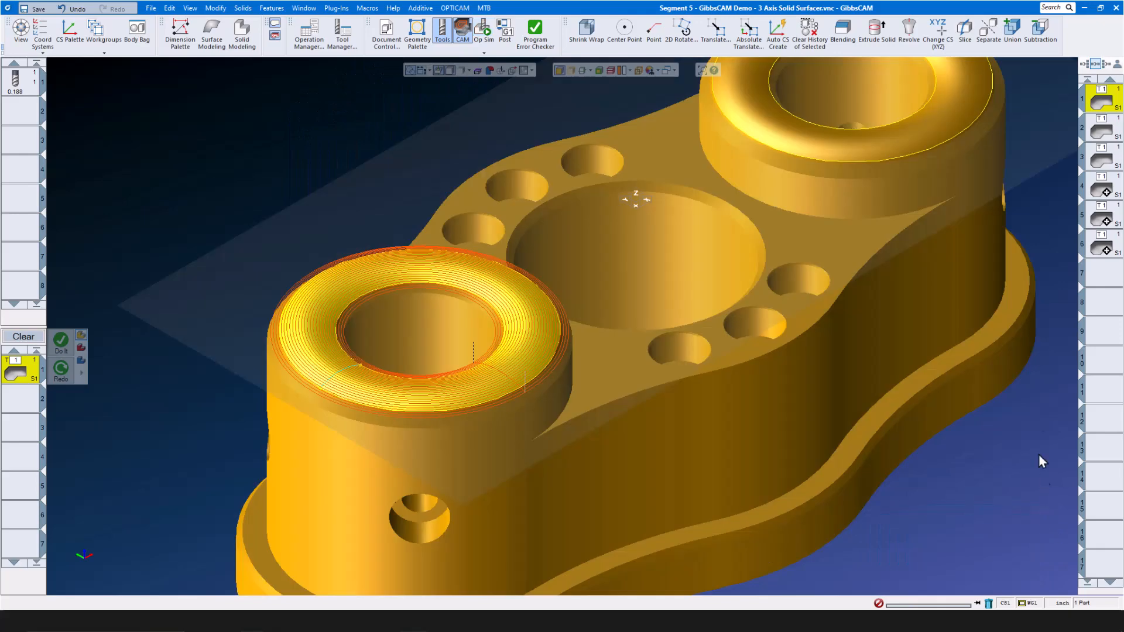
- Review the third operation's Lace Cut settings, including its finish pass options, toolpath format and depths, and close the process dialog
{"action": "left_click", "coordinate": [1109, 158]}
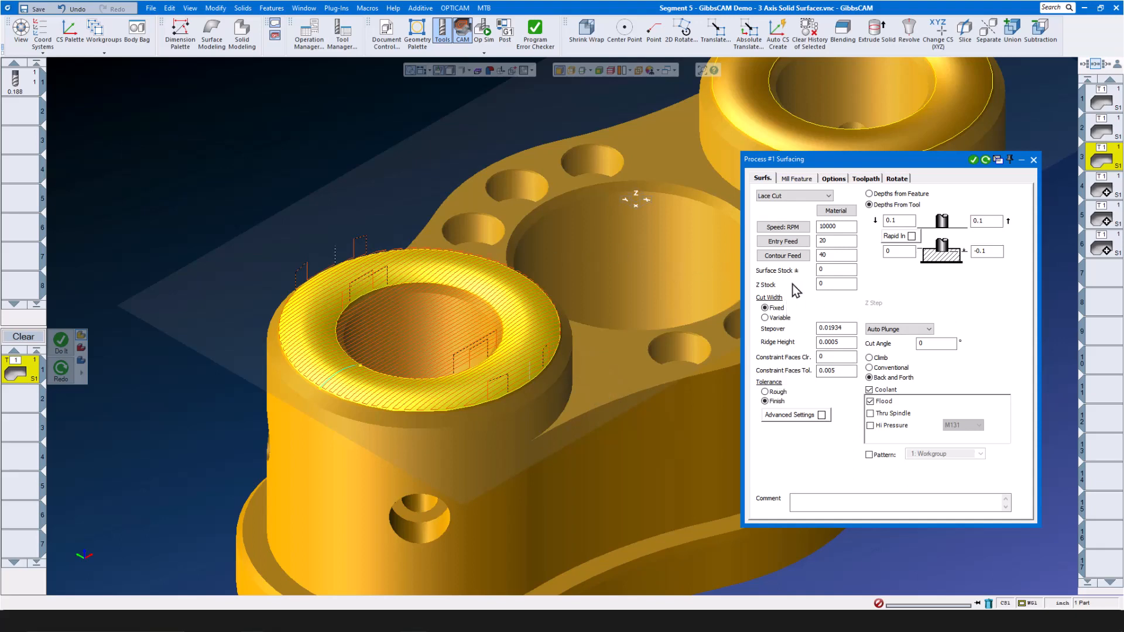
{"action": "left_click", "coordinate": [833, 178]}
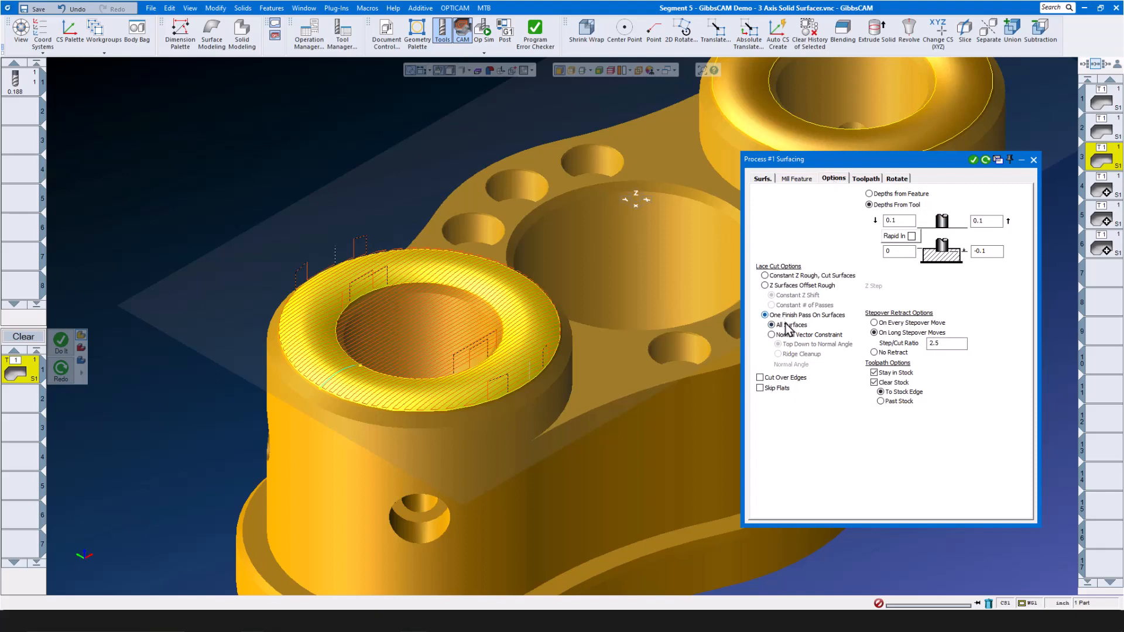
{"action": "left_click", "coordinate": [857, 179]}
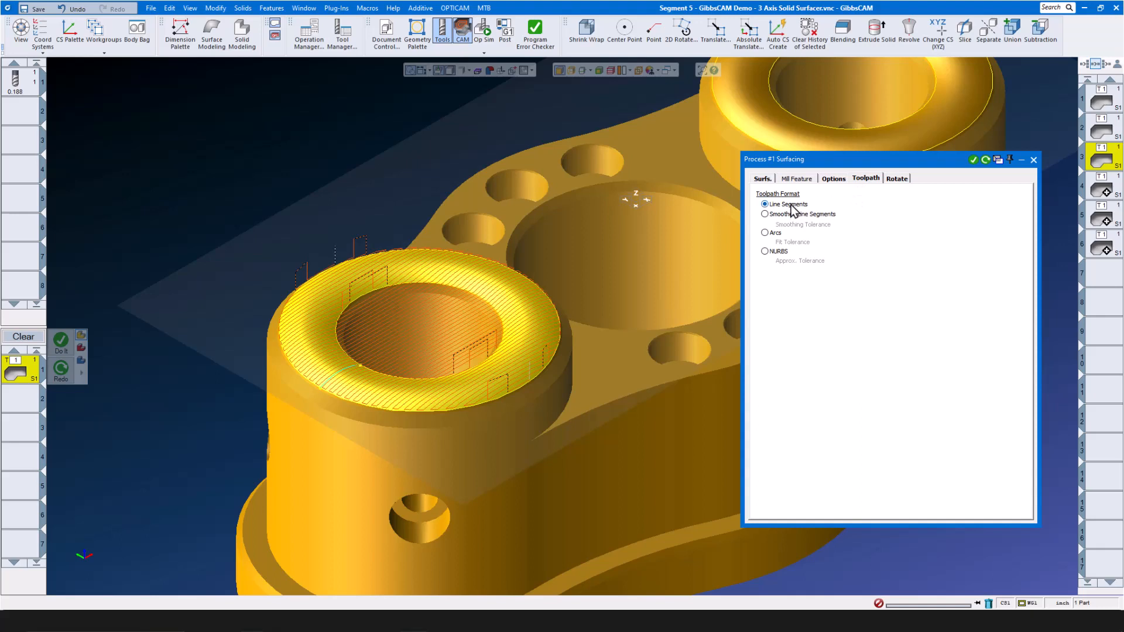
{"action": "left_click", "coordinate": [761, 179]}
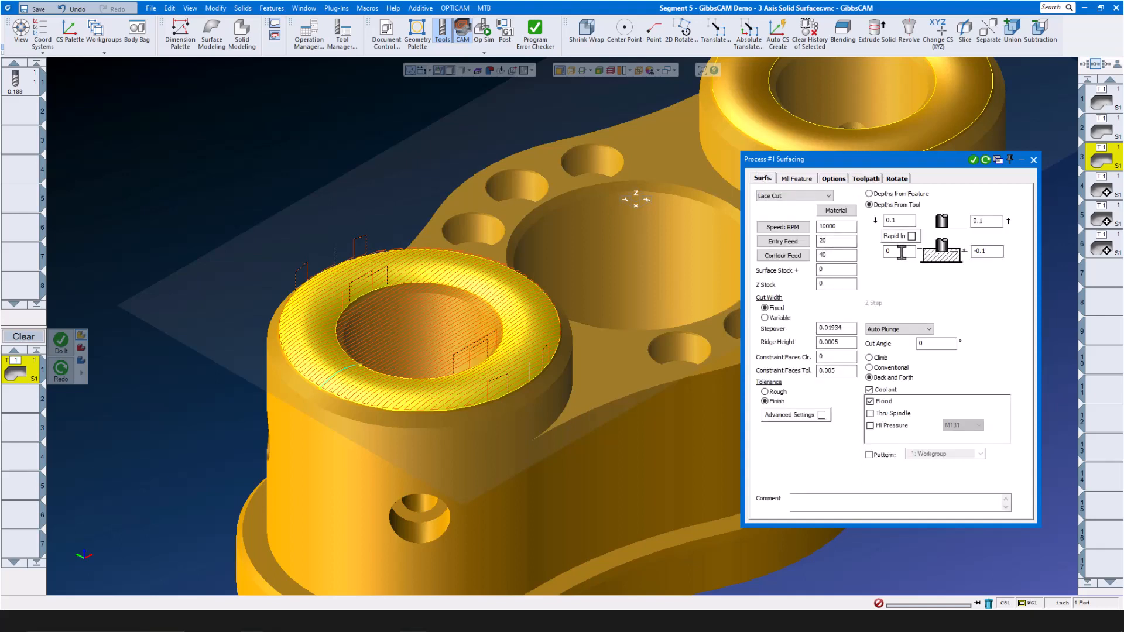
{"action": "double_click", "coordinate": [901, 251]}
{"action": "mouse_move", "coordinate": [16, 85]}
{"action": "left_click", "coordinate": [1033, 159]}
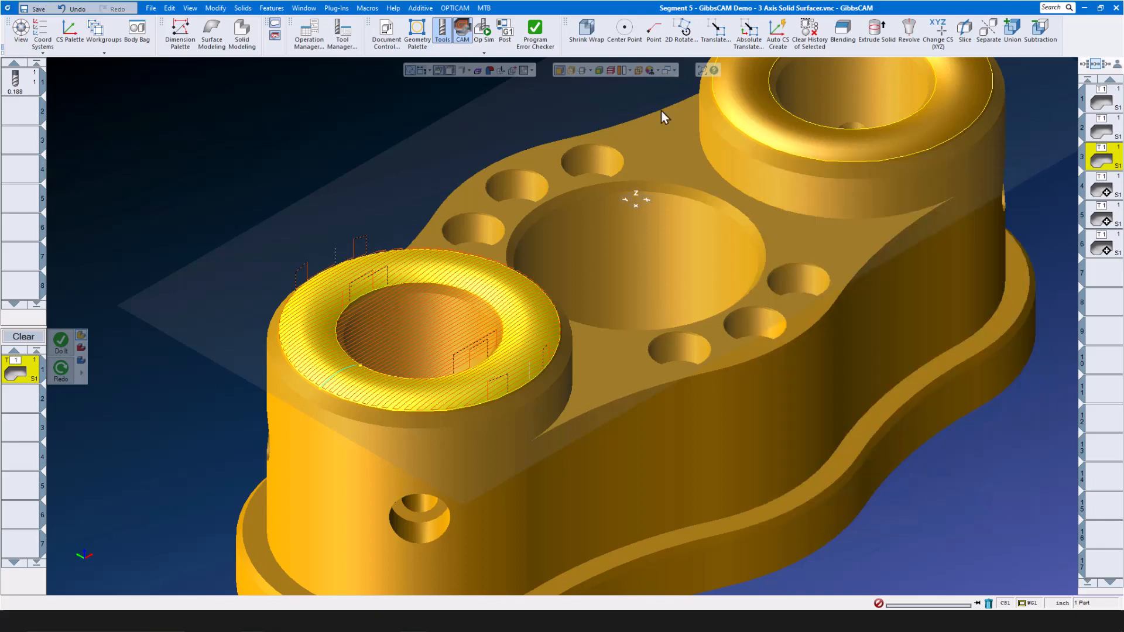
- Simulate the third operation's Lace Cut on the boss top with Op Sim and close the simulation
{"action": "left_click", "coordinate": [481, 36]}
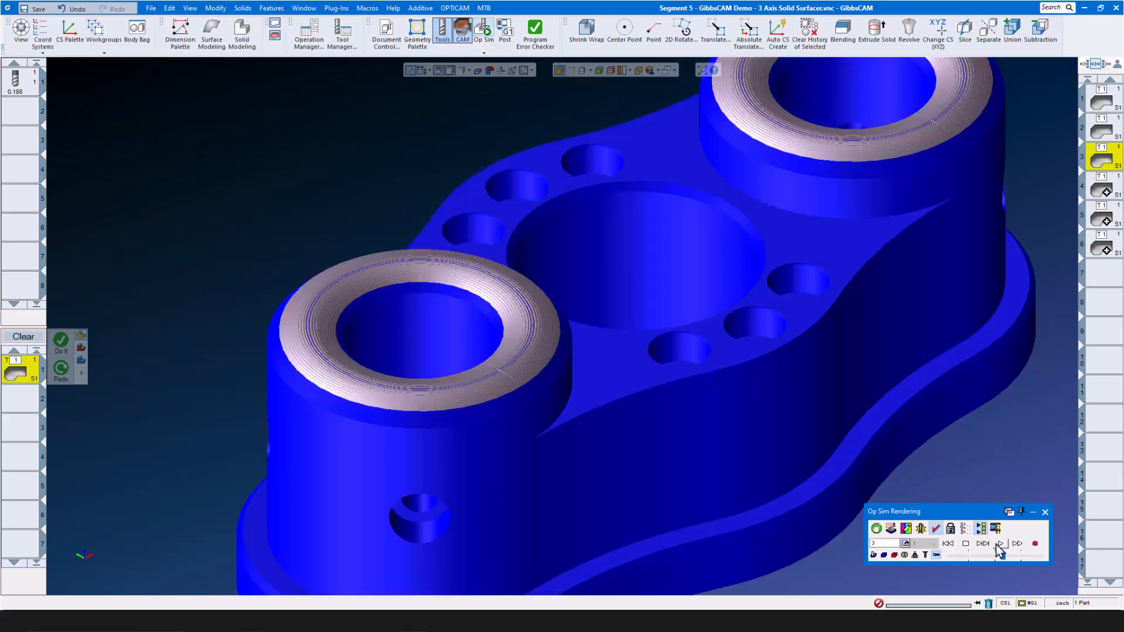
{"action": "left_click", "coordinate": [999, 543]}
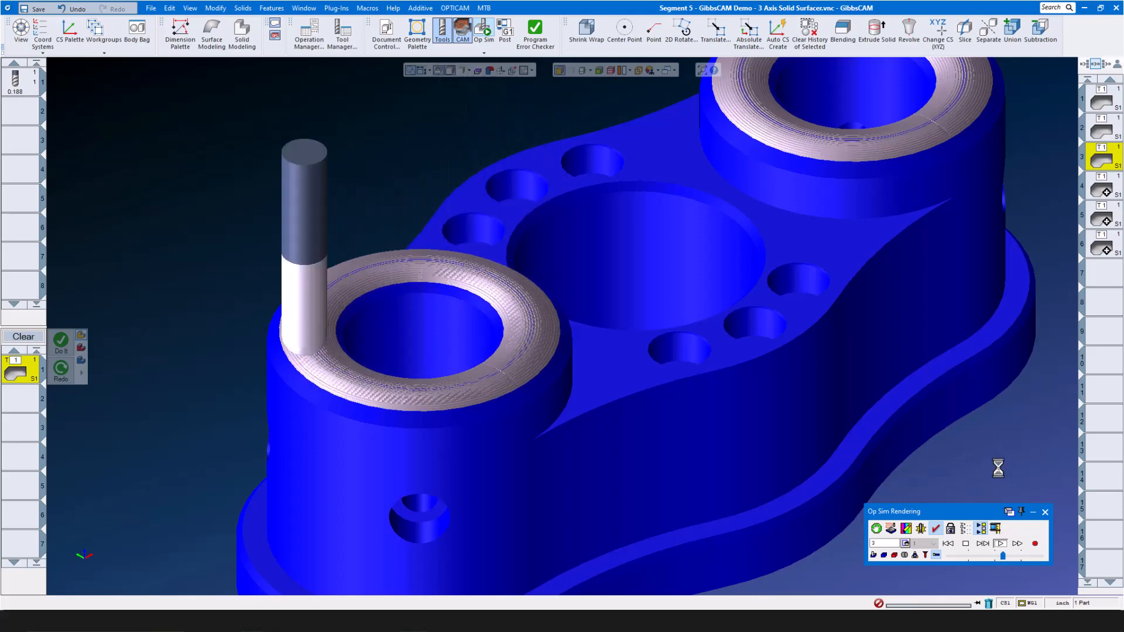
{"action": "left_click", "coordinate": [1045, 512]}
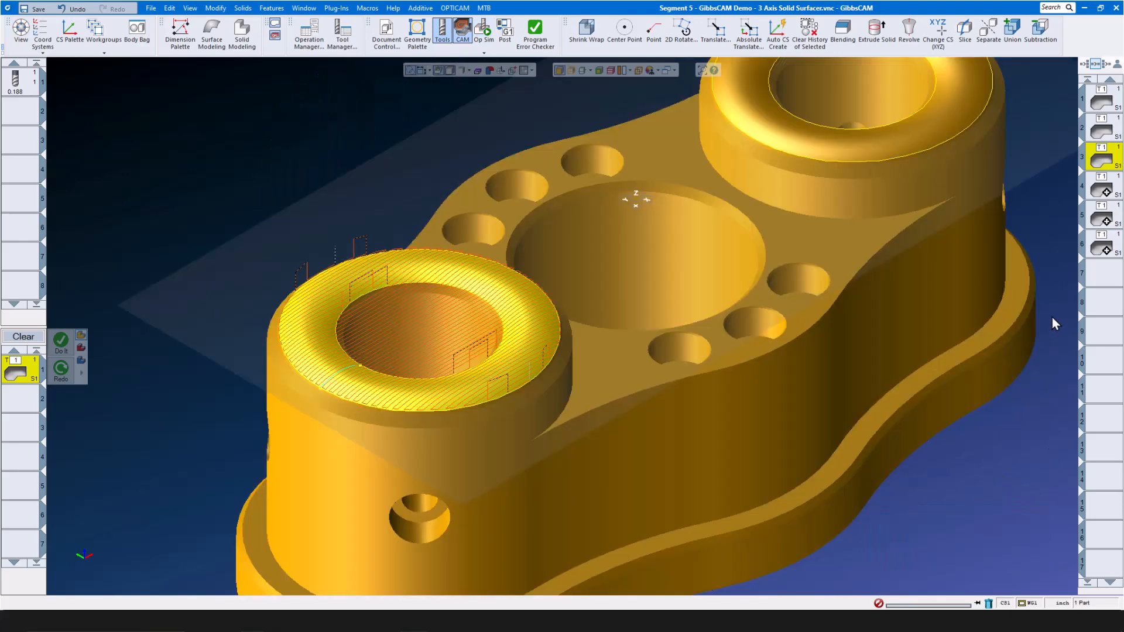
- Open the fourth operation's Advanced 3D Machining Lace Cut process and examine its connect-move and fillet options against the boss-top toolpath
{"action": "double_click", "coordinate": [1102, 192]}
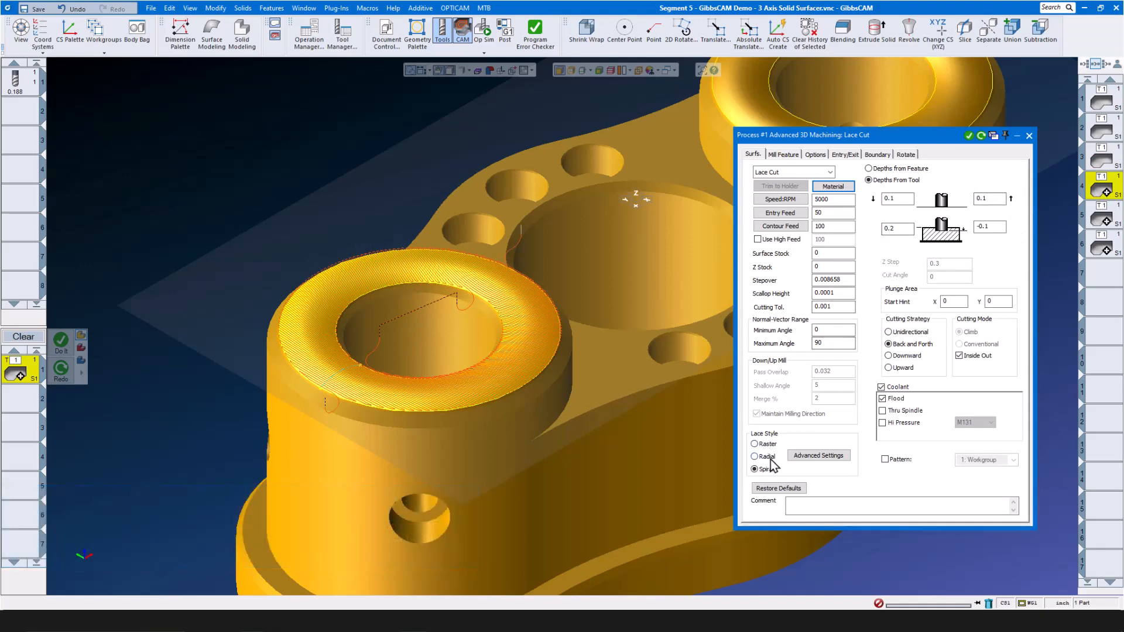
{"action": "left_click", "coordinate": [814, 154]}
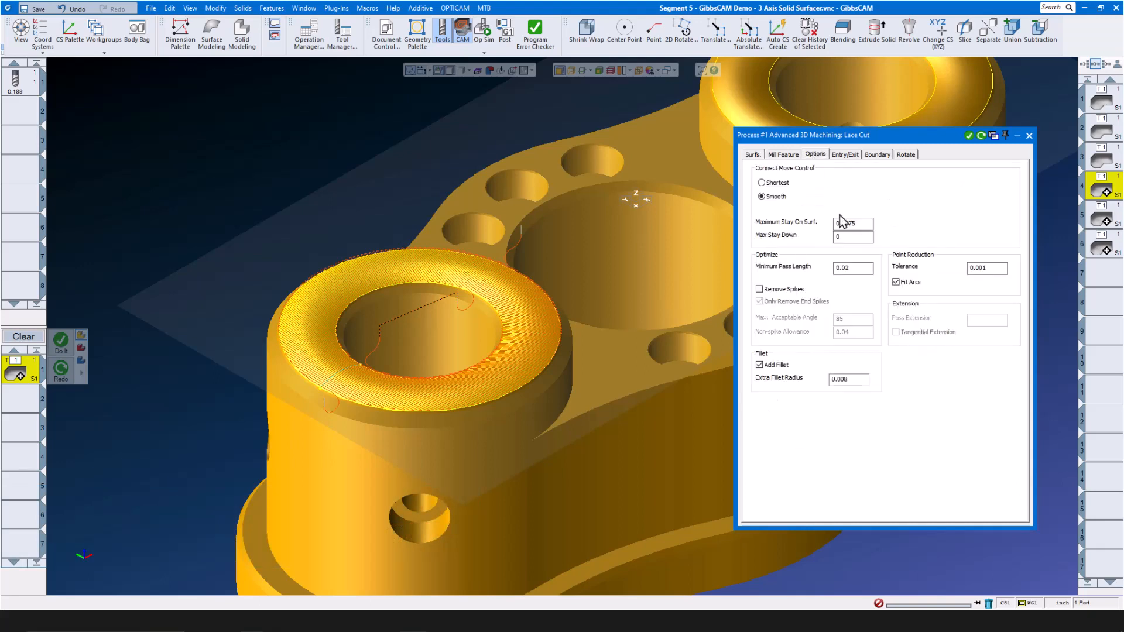
{"action": "scroll", "coordinate": [460, 406], "scroll_direction": "up", "scroll_amount": 5}
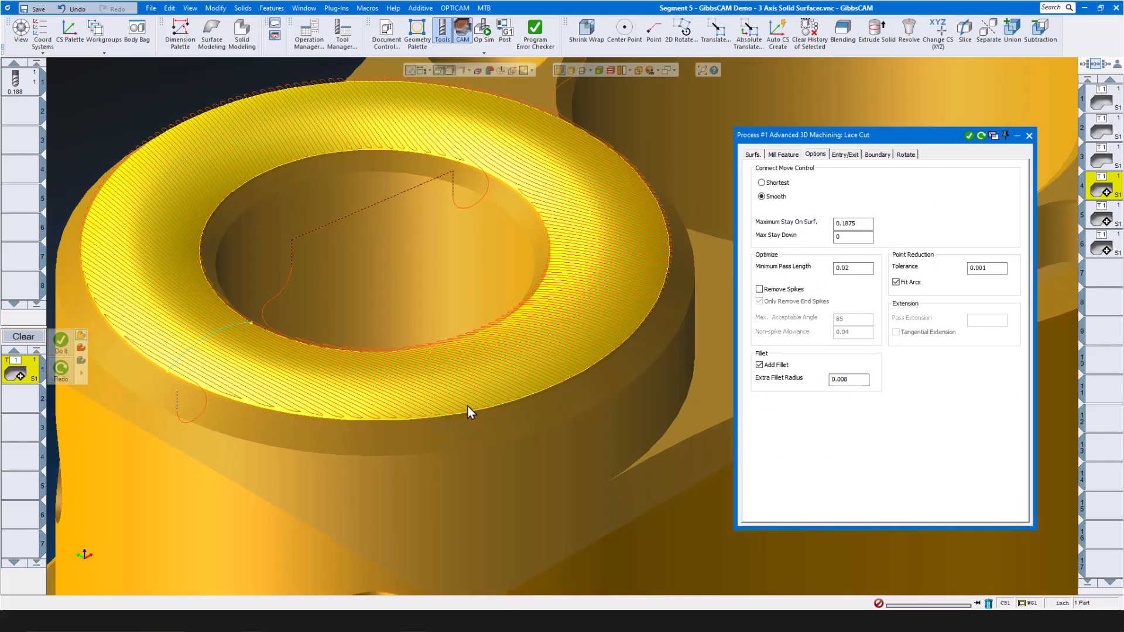
{"action": "scroll", "coordinate": [454, 412], "scroll_direction": "down", "scroll_amount": 5}
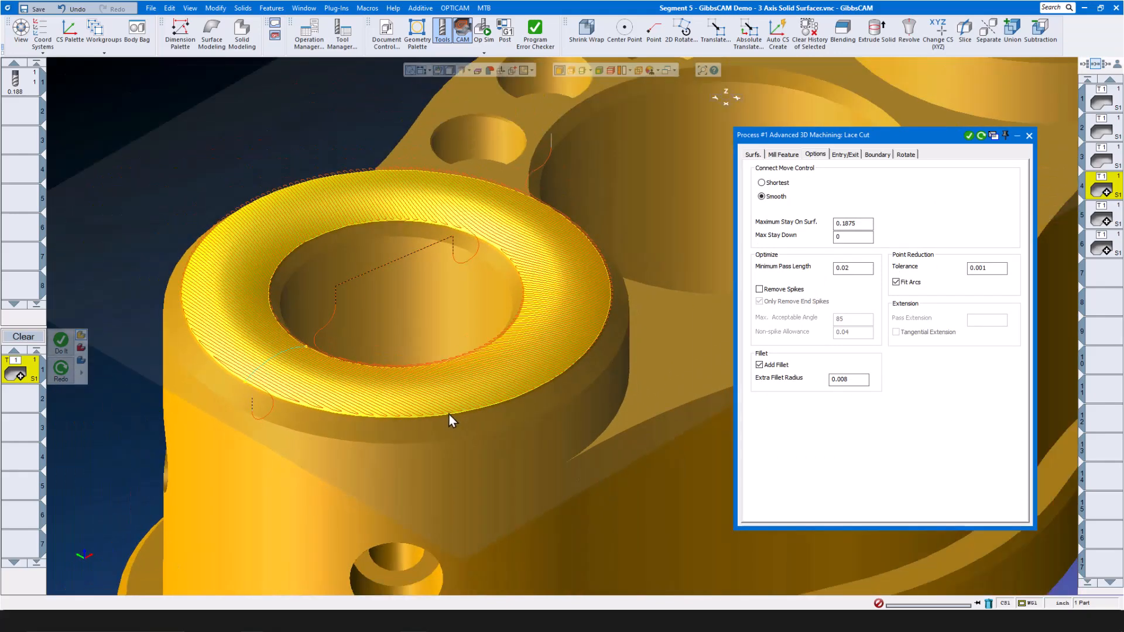
- Review the Lace Cut's entry/exit styles and available boundary types, keeping Silhouette, and close the process
{"action": "left_click", "coordinate": [847, 155]}
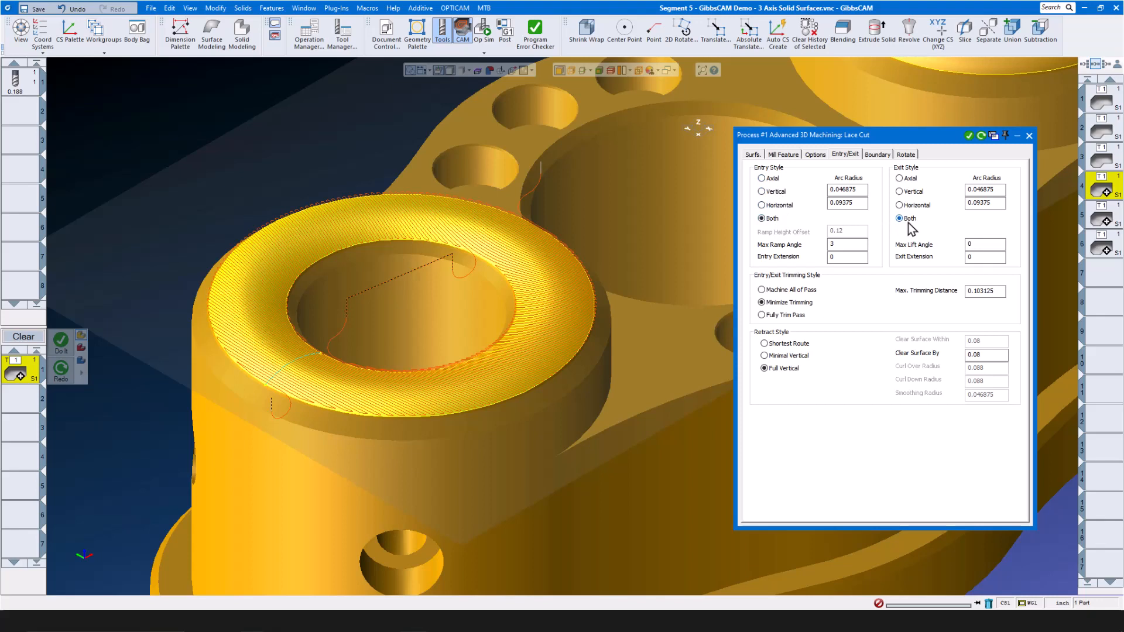
{"action": "left_click", "coordinate": [878, 154]}
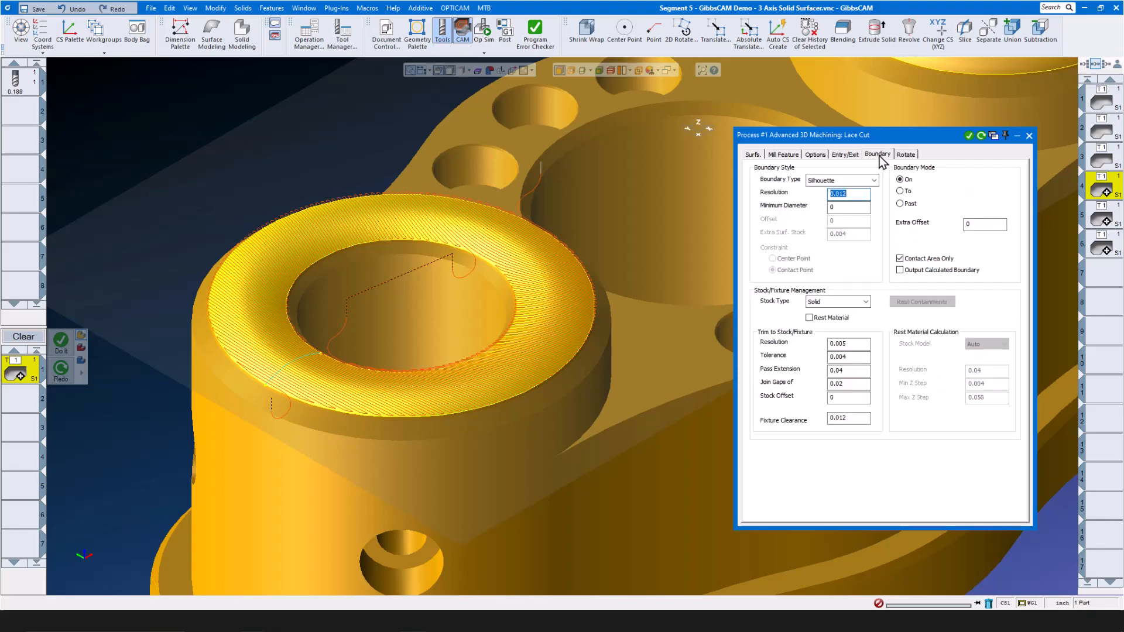
{"action": "left_click", "coordinate": [873, 180]}
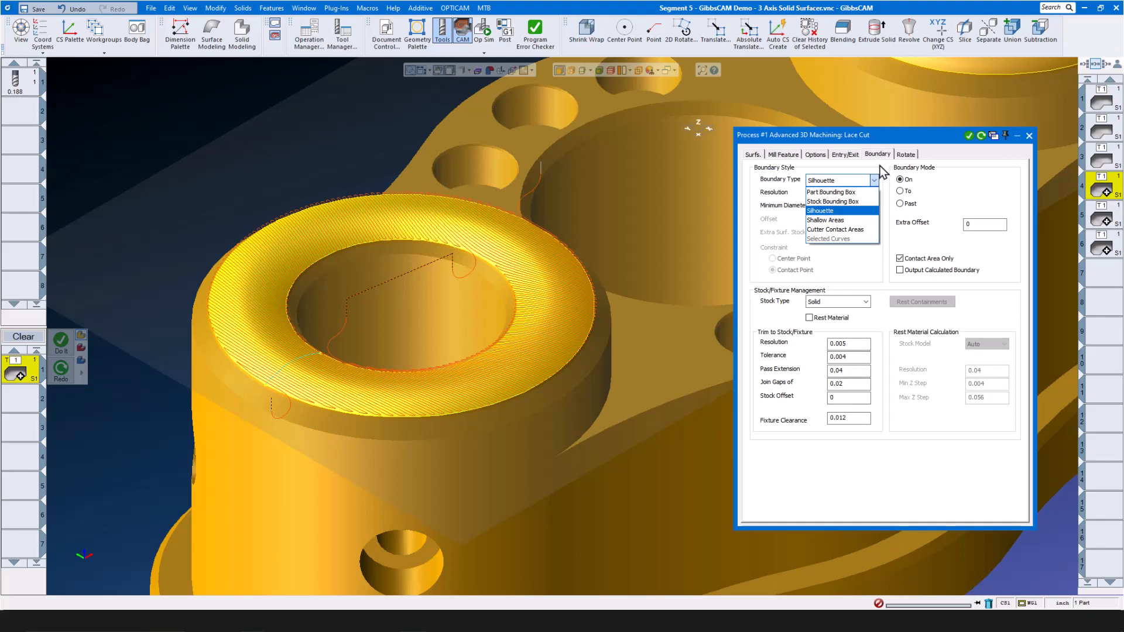
{"action": "left_click", "coordinate": [880, 164]}
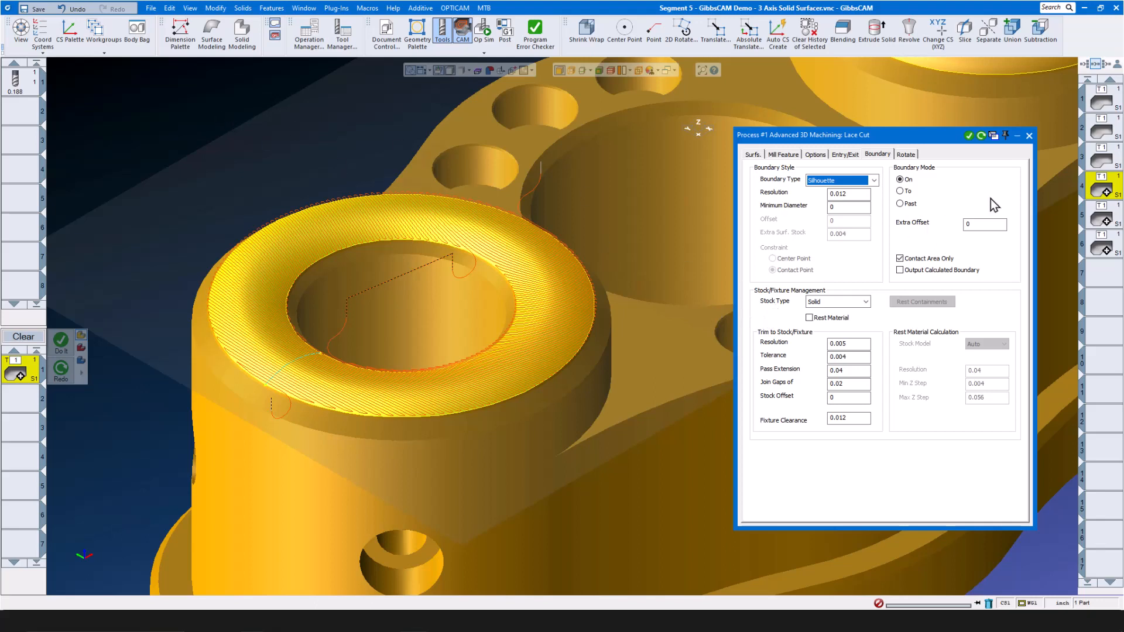
{"action": "left_click", "coordinate": [1029, 135]}
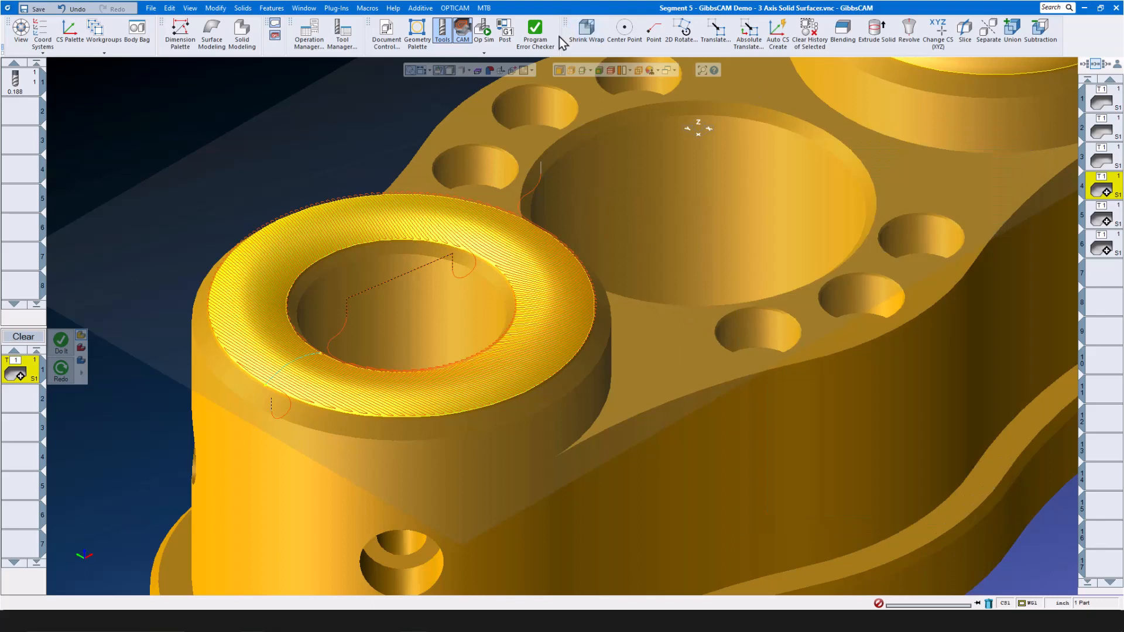
- Simulate the fourth operation's Lace Cut on the boss top with Op Sim and close the simulation
{"action": "left_click", "coordinate": [483, 30]}
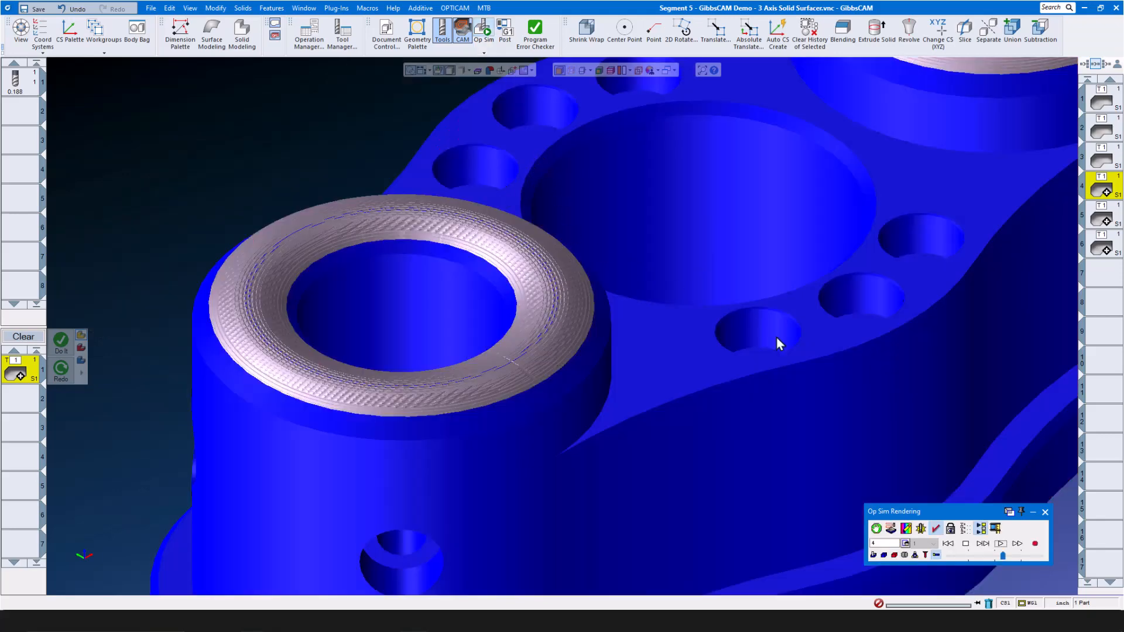
{"action": "left_click", "coordinate": [1000, 543]}
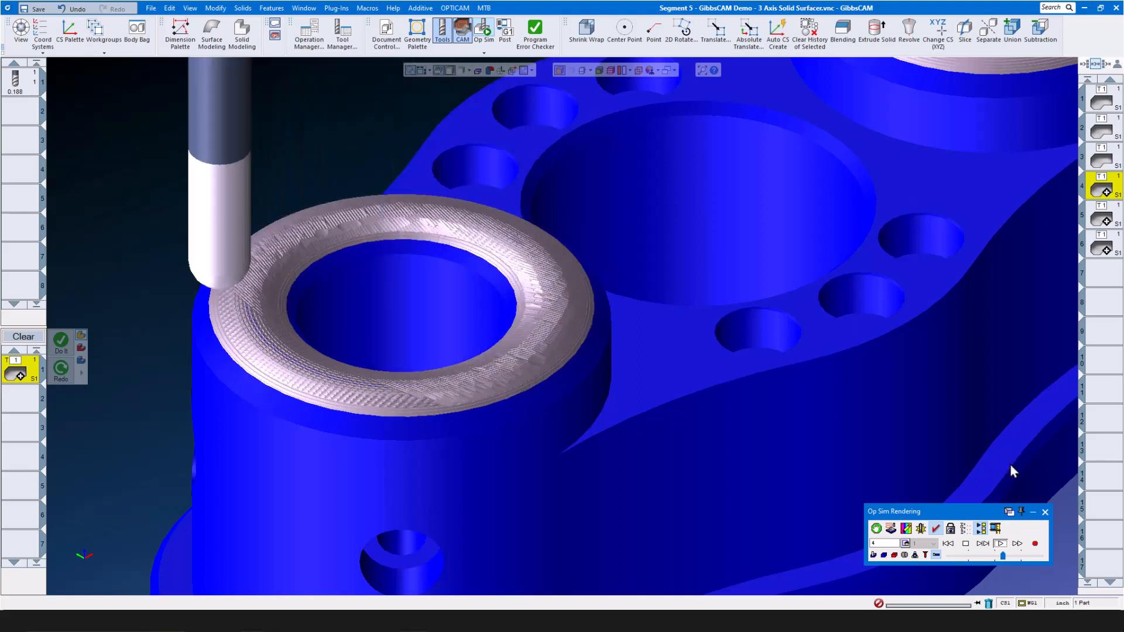
{"action": "left_click", "coordinate": [1045, 512]}
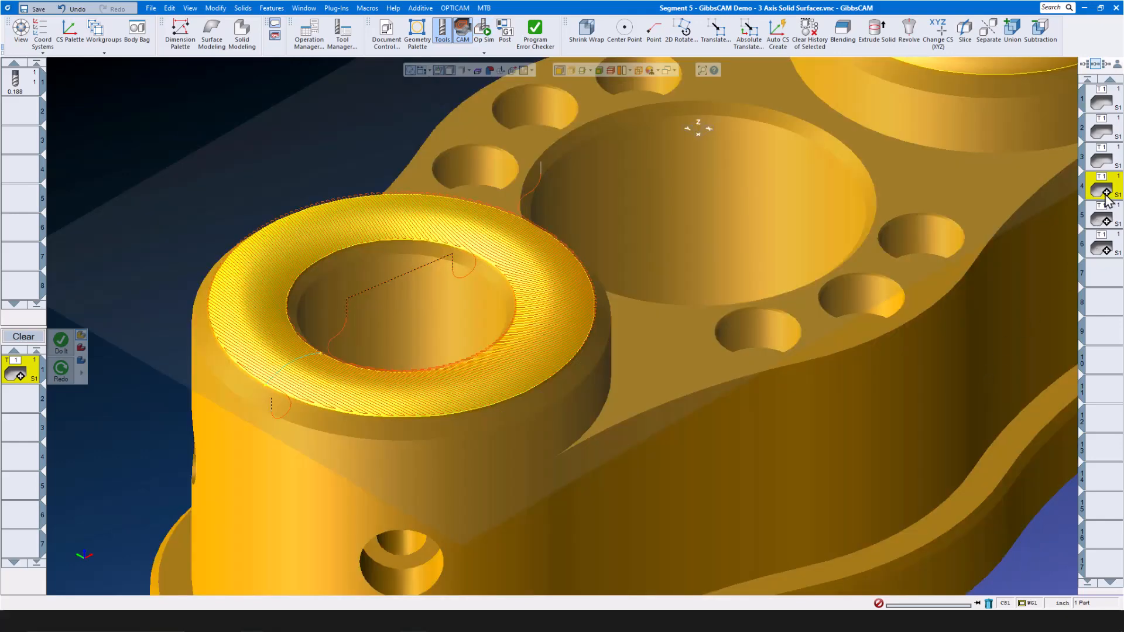
- Open the fifth operation's Constant Stepover Cut process and review its surface settings and the available cut types
{"action": "double_click", "coordinate": [1106, 193]}
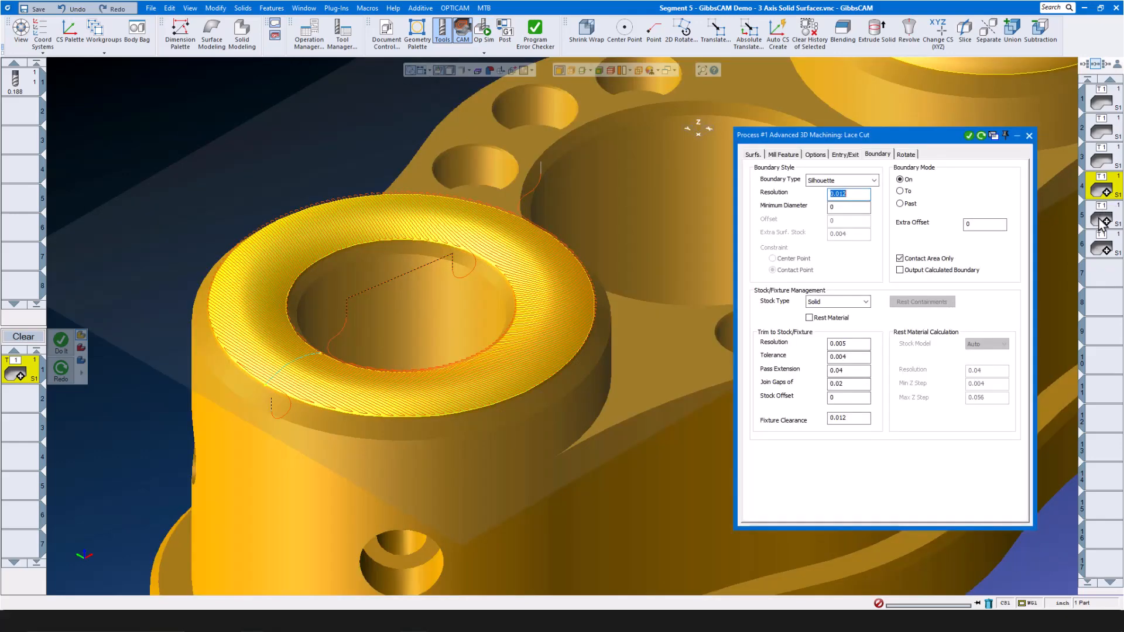
{"action": "left_click", "coordinate": [1104, 221]}
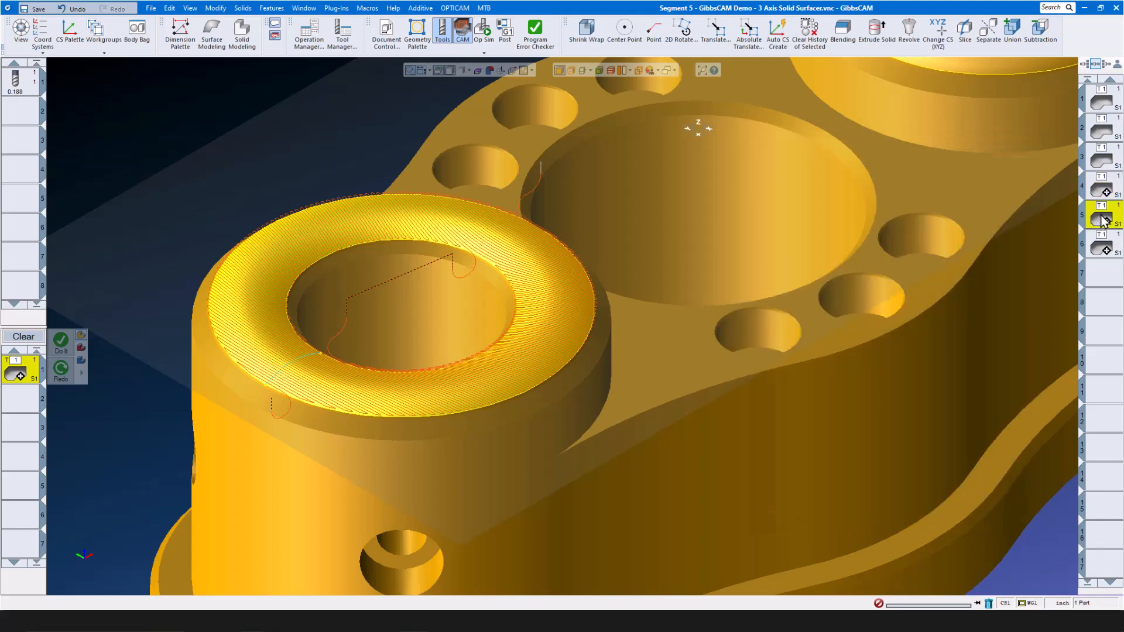
{"action": "double_click", "coordinate": [1104, 221]}
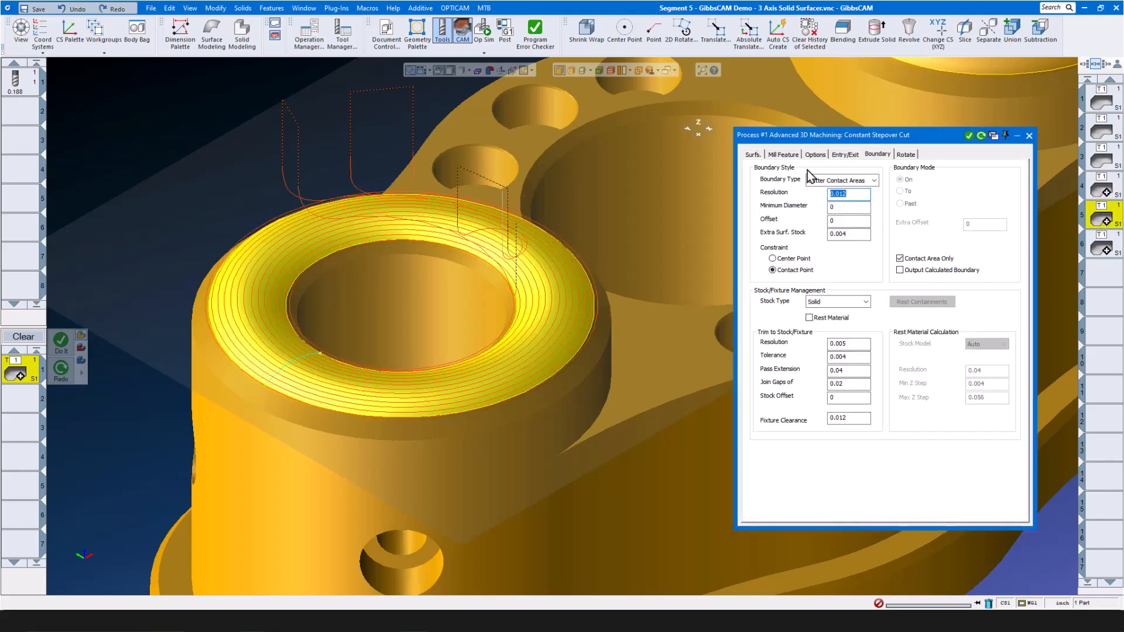
{"action": "left_click", "coordinate": [754, 154]}
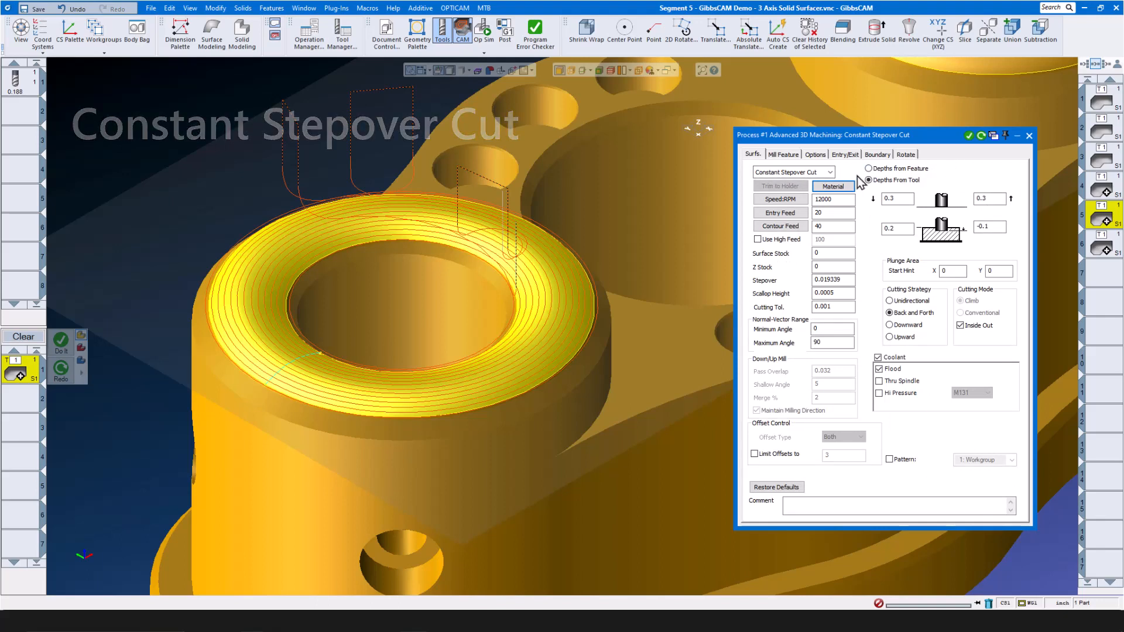
{"action": "left_click", "coordinate": [830, 172]}
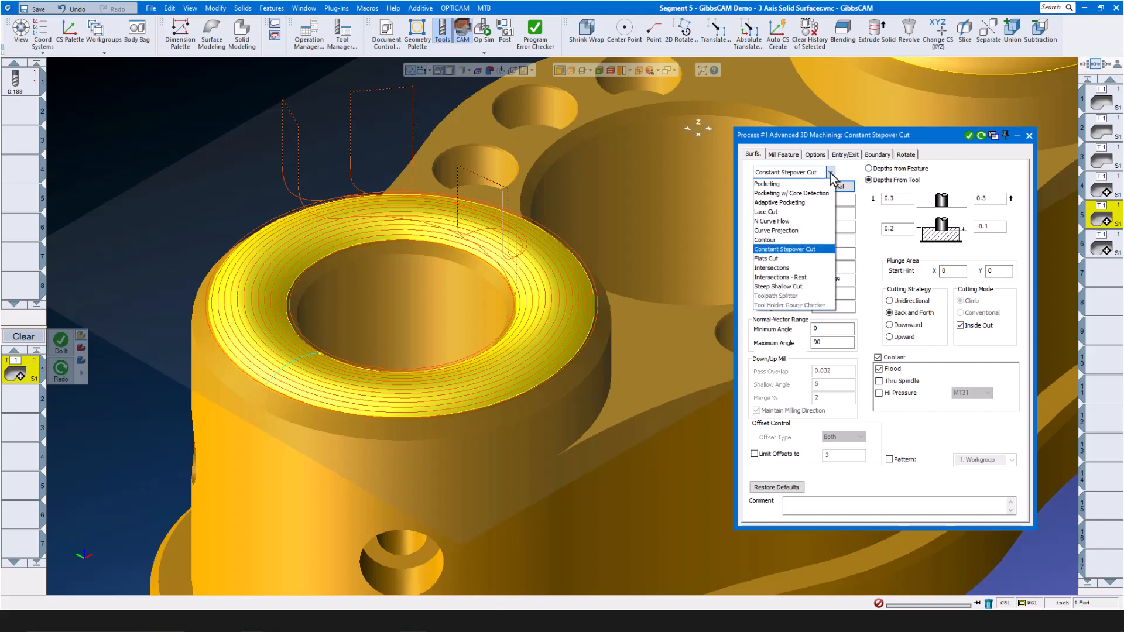
{"action": "left_click", "coordinate": [950, 163]}
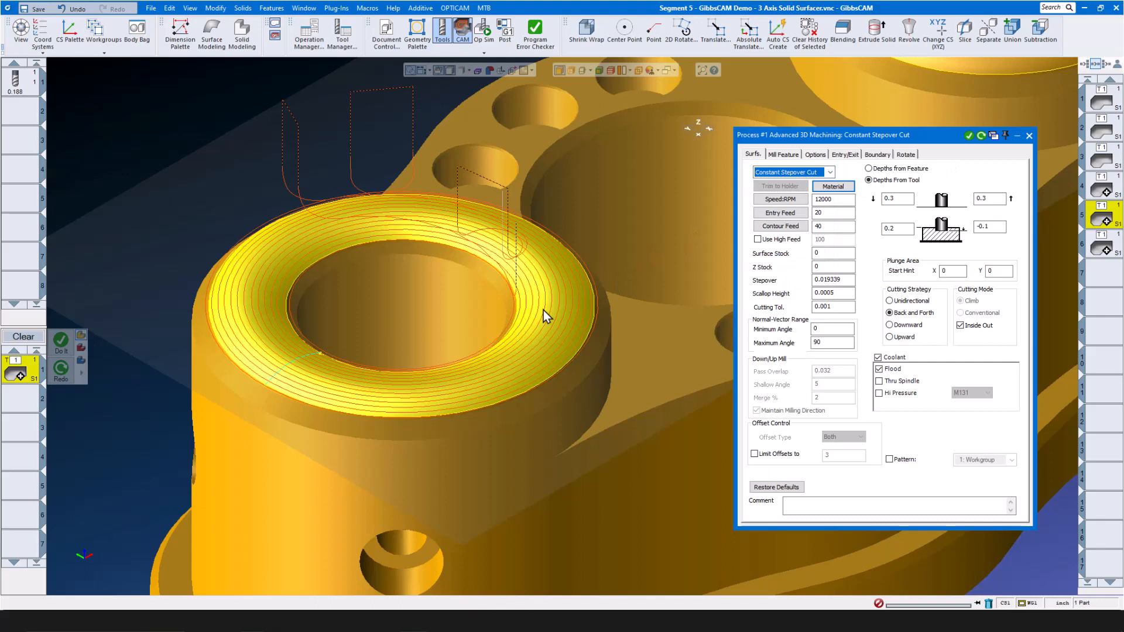
- Examine the Constant Stepover Cut's stepover and scallop height values and close the process without changes
{"action": "left_click", "coordinate": [846, 293]}
{"action": "double_click", "coordinate": [846, 280]}
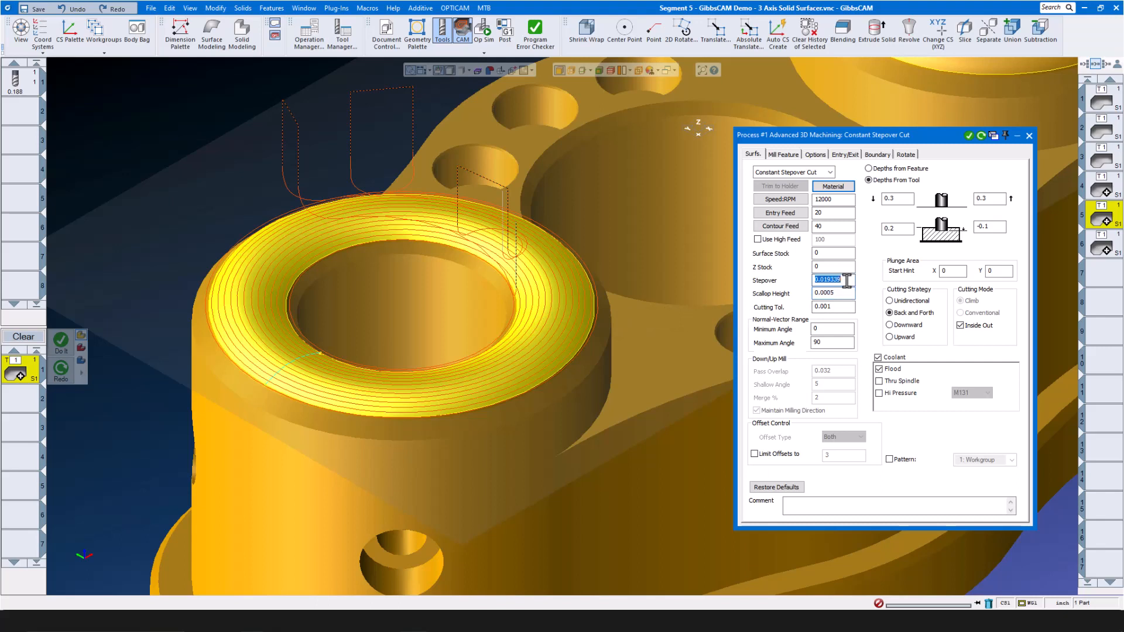
{"action": "double_click", "coordinate": [843, 293]}
{"action": "left_click", "coordinate": [1029, 136]}
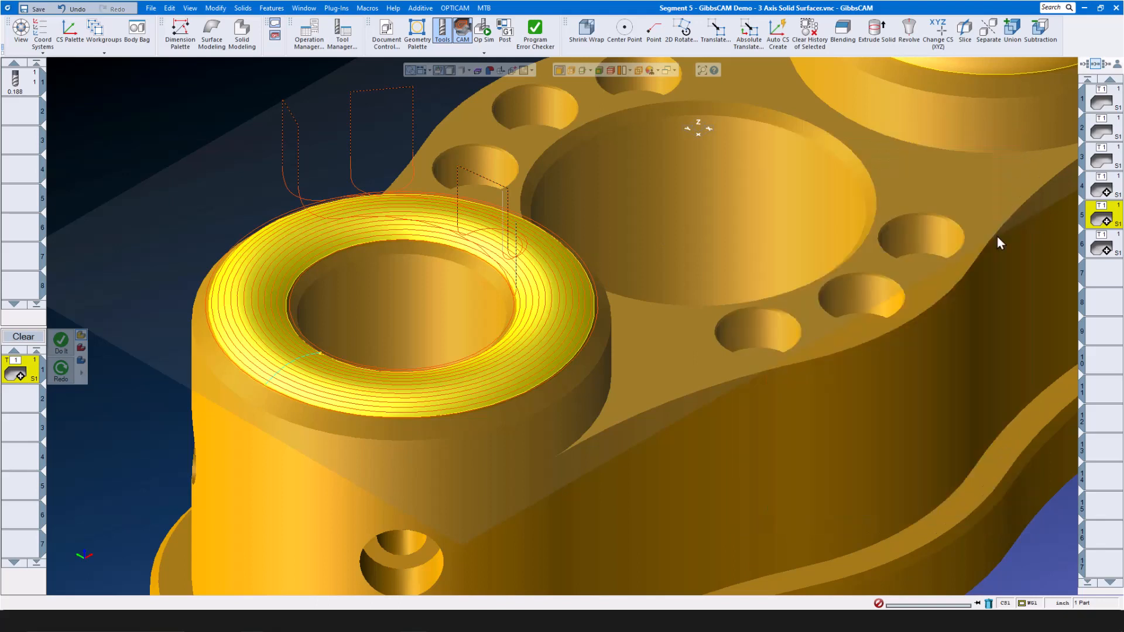
- Review the sixth operation's Curve Projection surface, options, entry/exit and boundary settings, and close the process
{"action": "left_click", "coordinate": [1104, 247]}
{"action": "double_click", "coordinate": [1106, 249]}
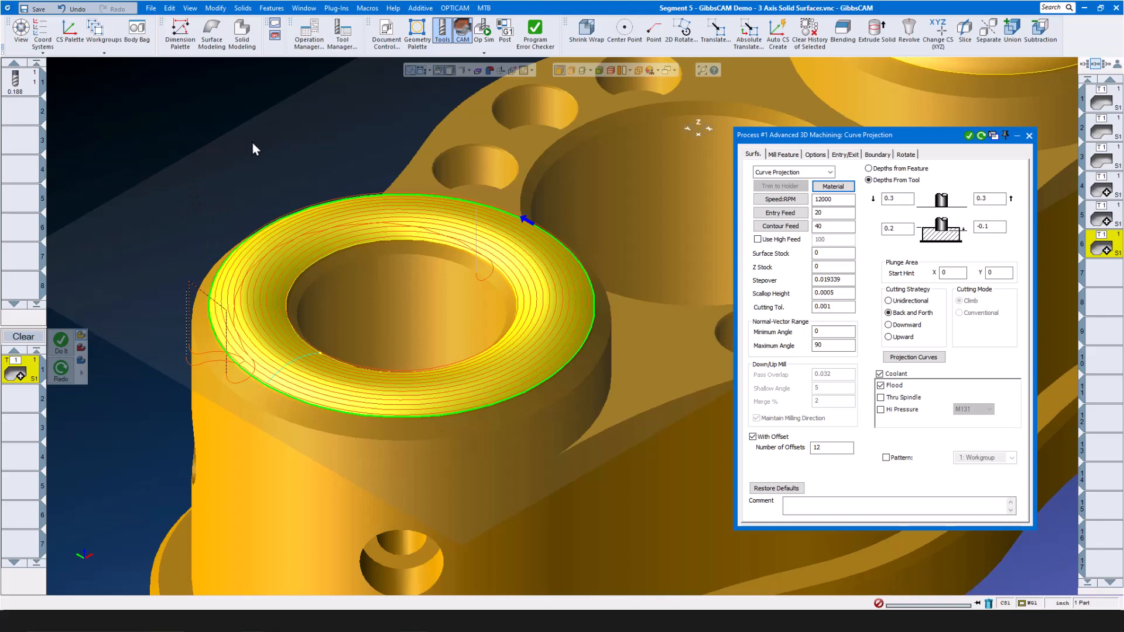
{"action": "left_click", "coordinate": [815, 155]}
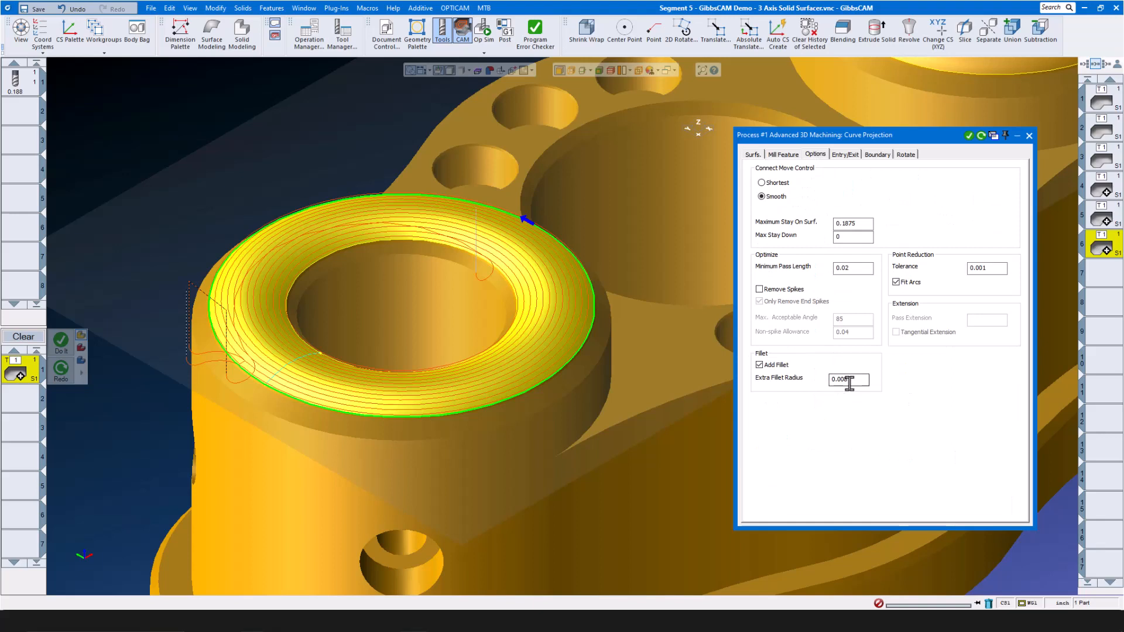
{"action": "left_click", "coordinate": [847, 155]}
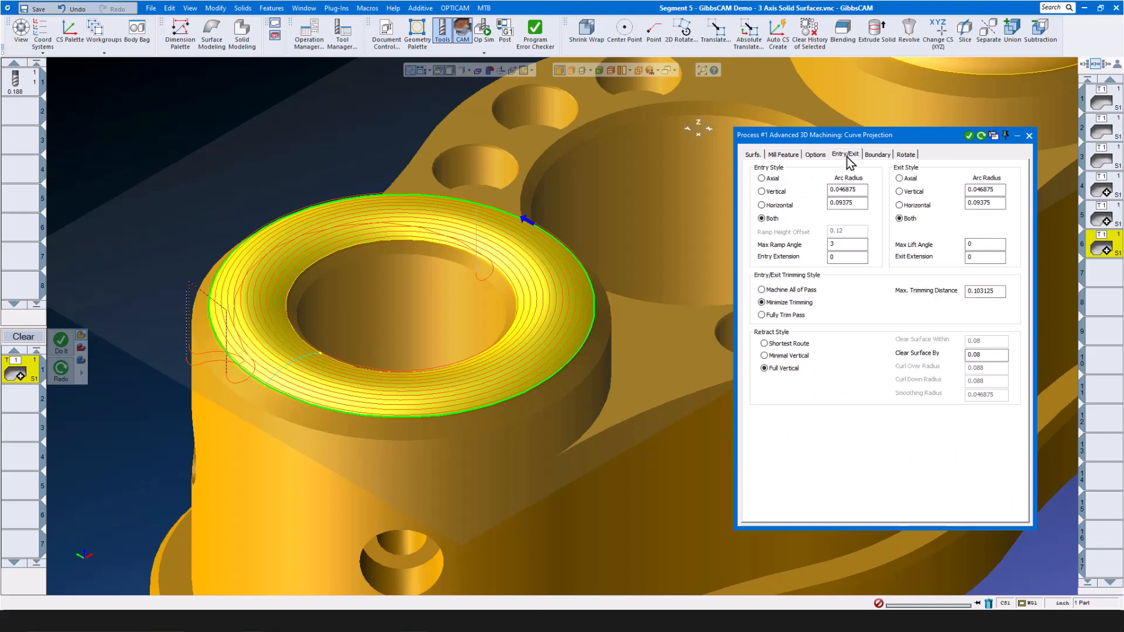
{"action": "left_click", "coordinate": [877, 154]}
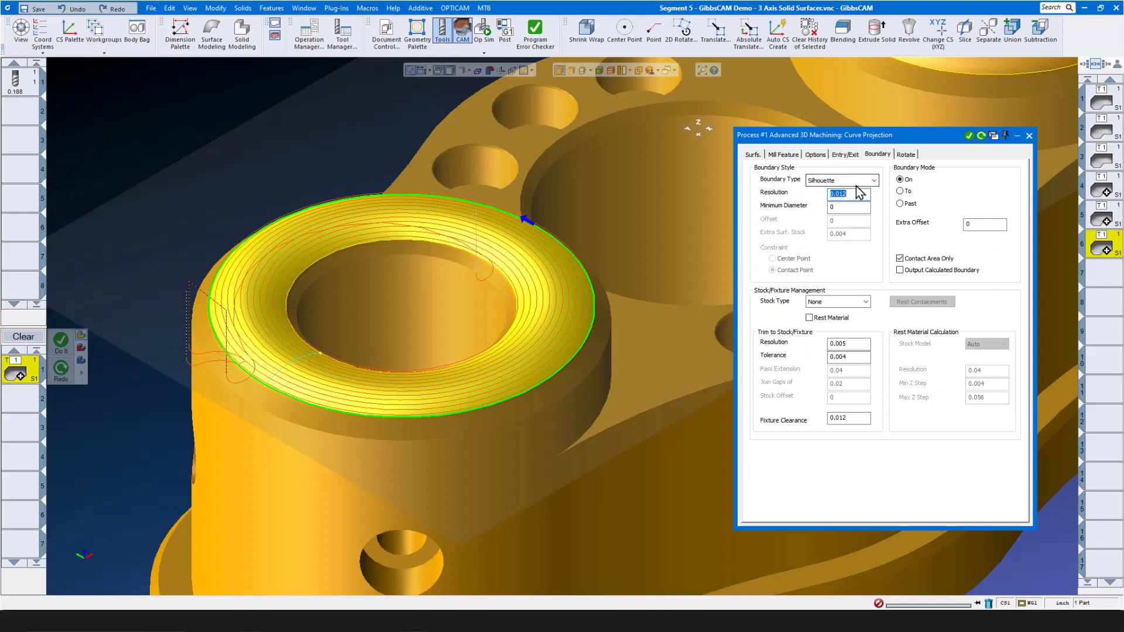
{"action": "left_click", "coordinate": [1029, 135]}
- Simulate the Curve Projection operation on the boss top with Op Sim, close the simulation, and return to the process's surface settings
{"action": "left_click", "coordinate": [484, 29]}
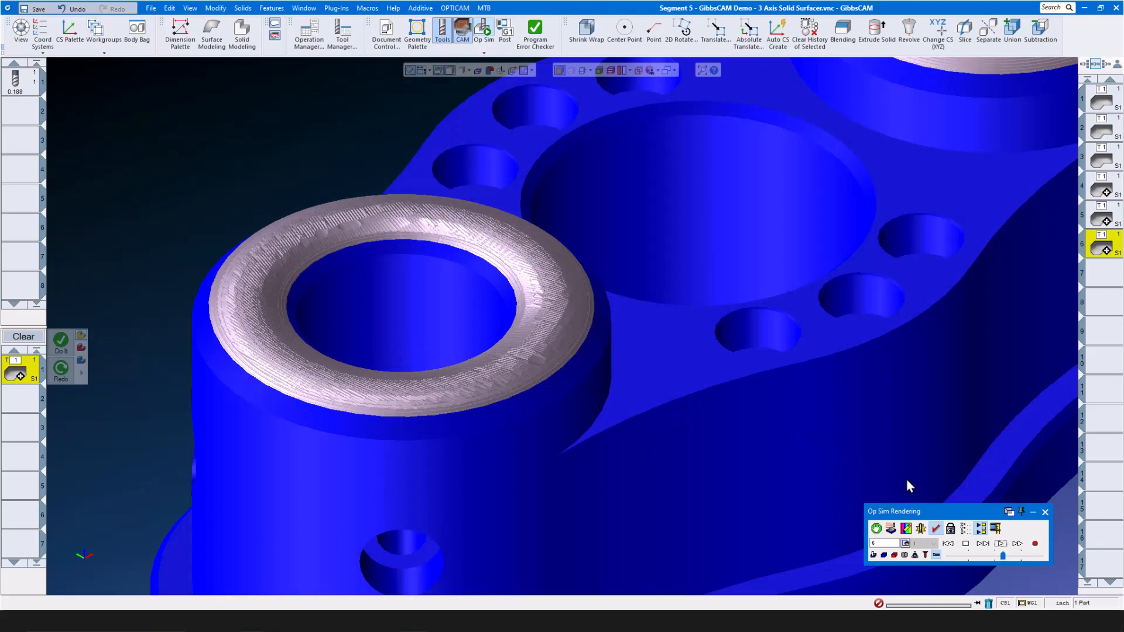
{"action": "left_click", "coordinate": [1000, 544]}
{"action": "left_click", "coordinate": [1000, 548]}
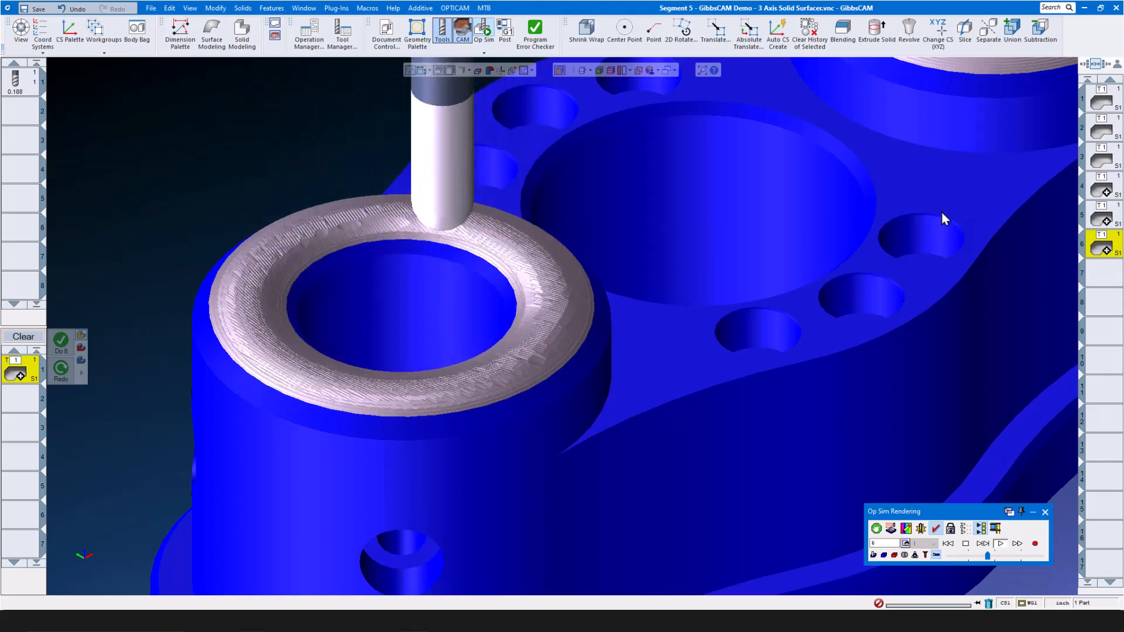
{"action": "left_click", "coordinate": [1045, 512]}
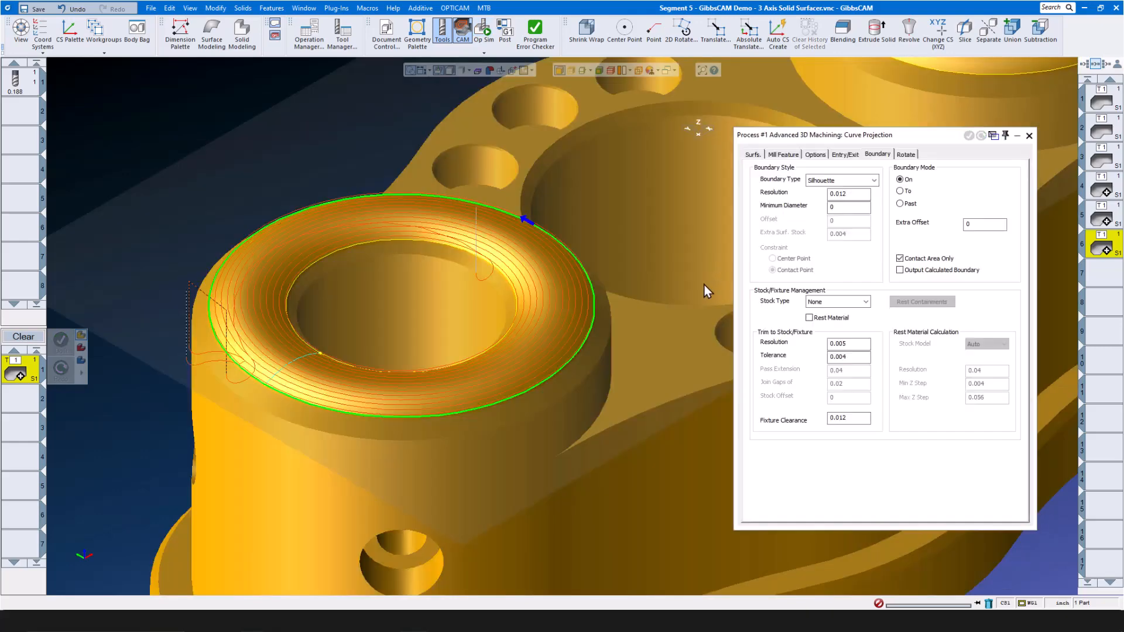
{"action": "left_click", "coordinate": [753, 154]}
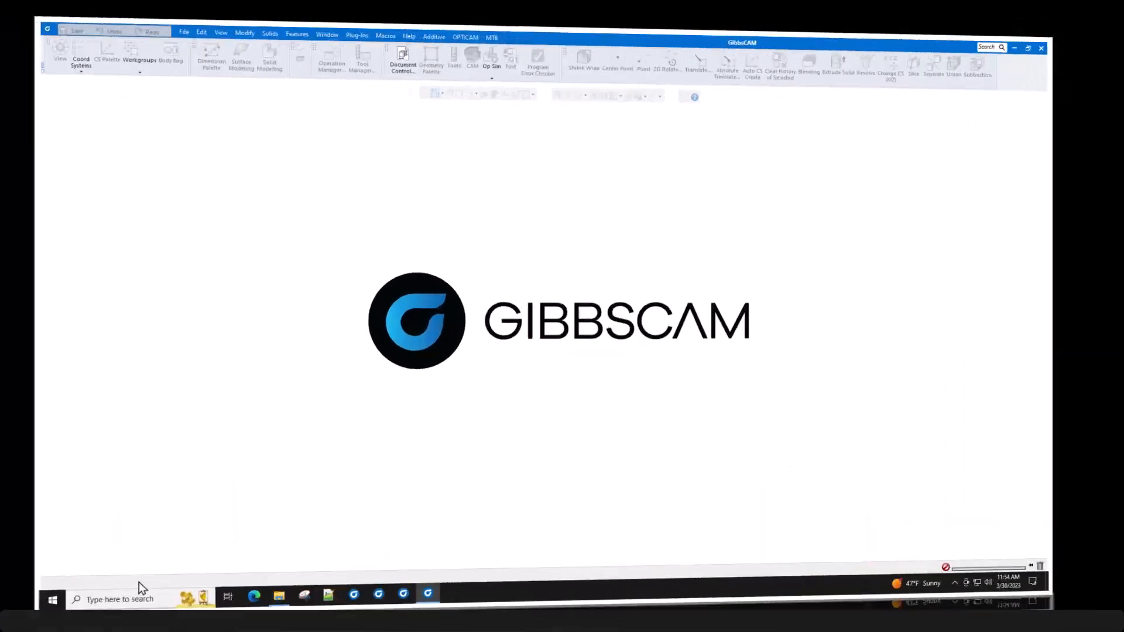
- Open the part file "Segment 6 - GibbsCAM Demo - 5 Axis Programming.vnc", check its document settings and close them
{"action": "left_click", "coordinate": [151, 9]}
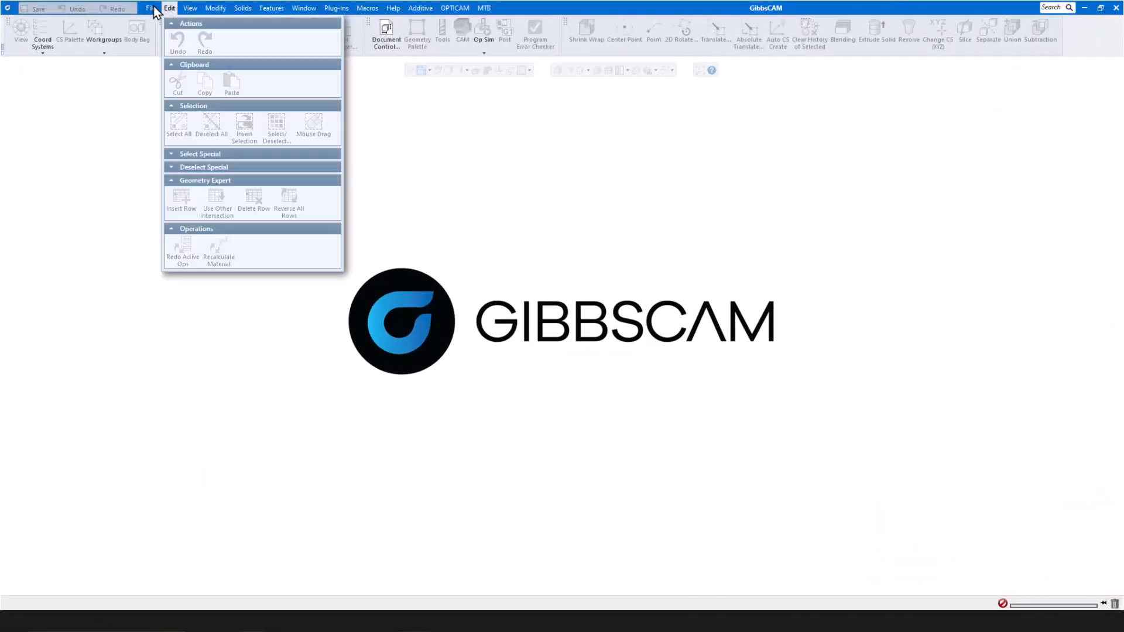
{"action": "left_click", "coordinate": [288, 63]}
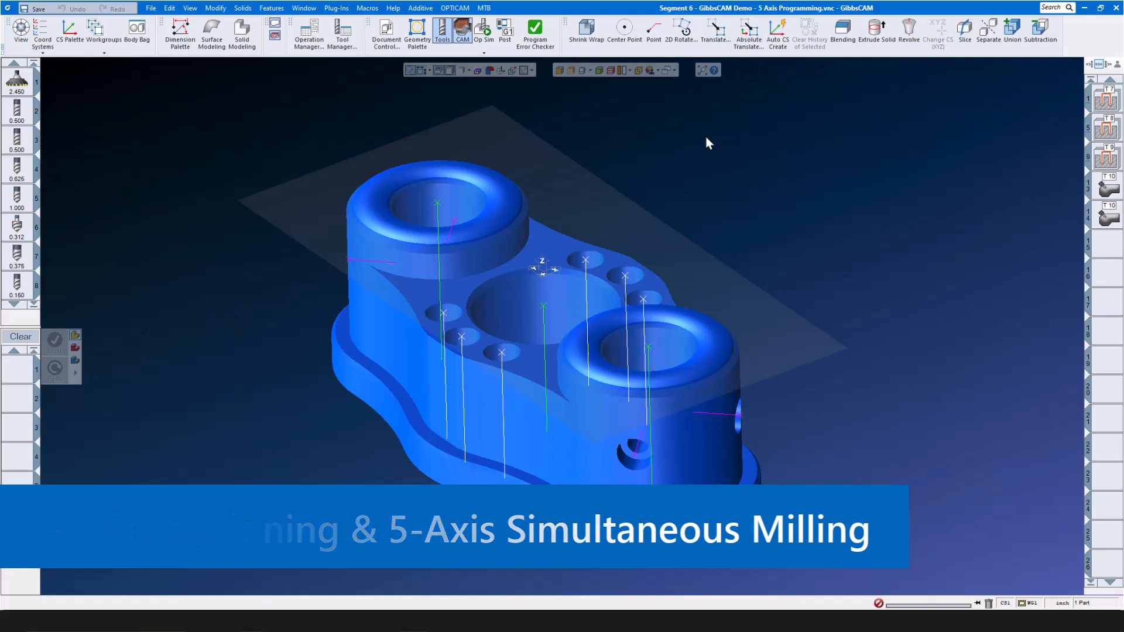
{"action": "left_click", "coordinate": [397, 40]}
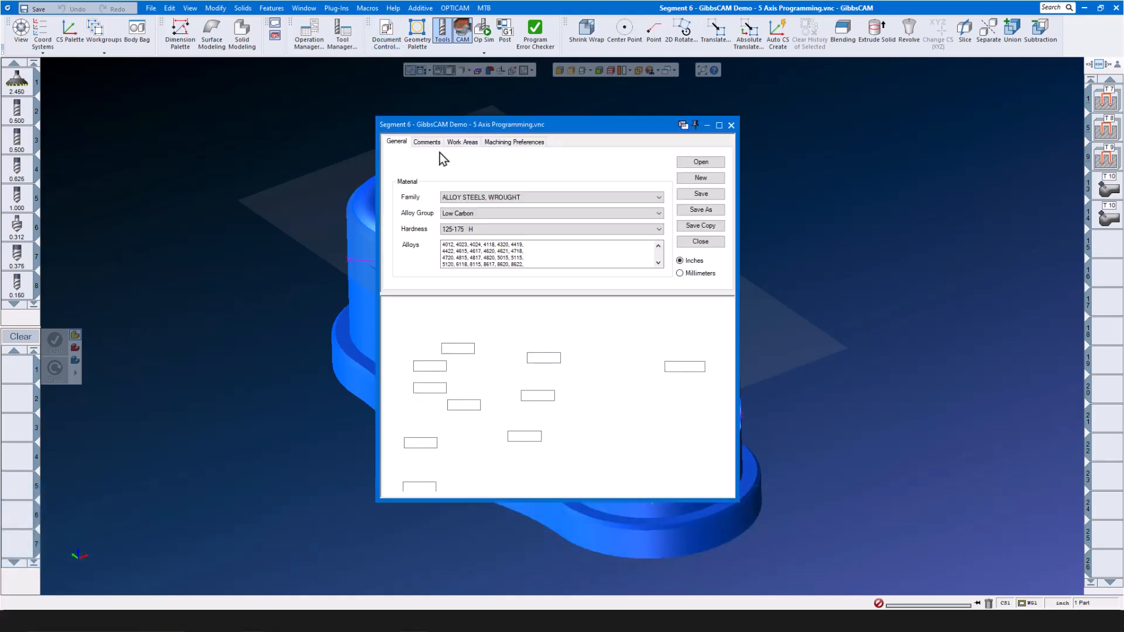
{"action": "left_click", "coordinate": [732, 125]}
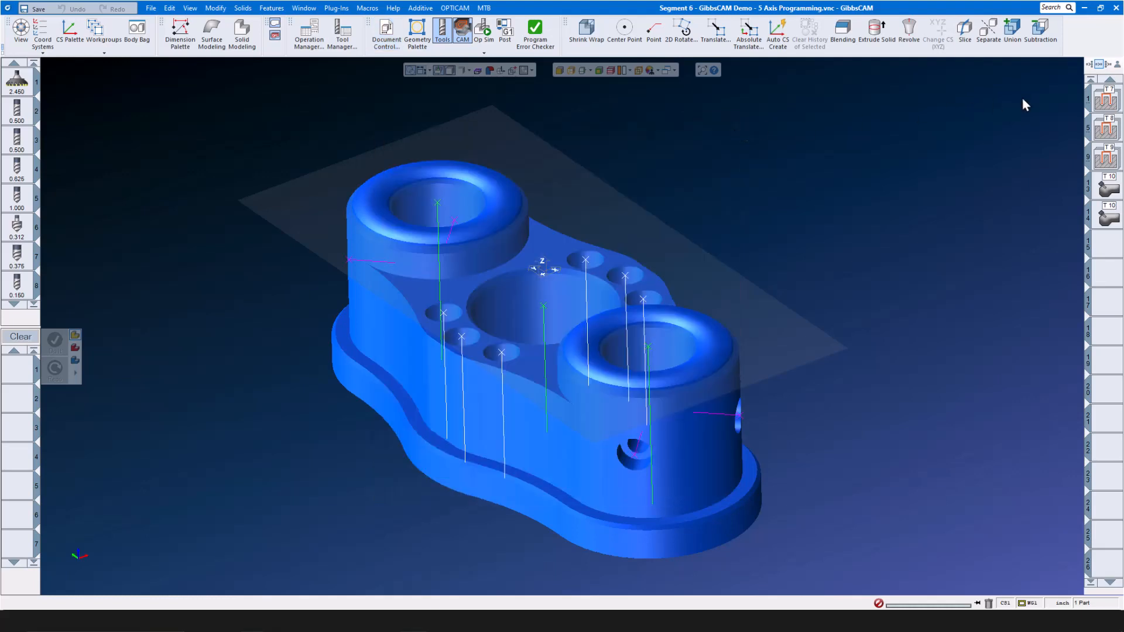
- Review the tool 7 hole operation's drill settings and its holes in the Hole Manager, and close both without changes
{"action": "double_click", "coordinate": [1106, 100]}
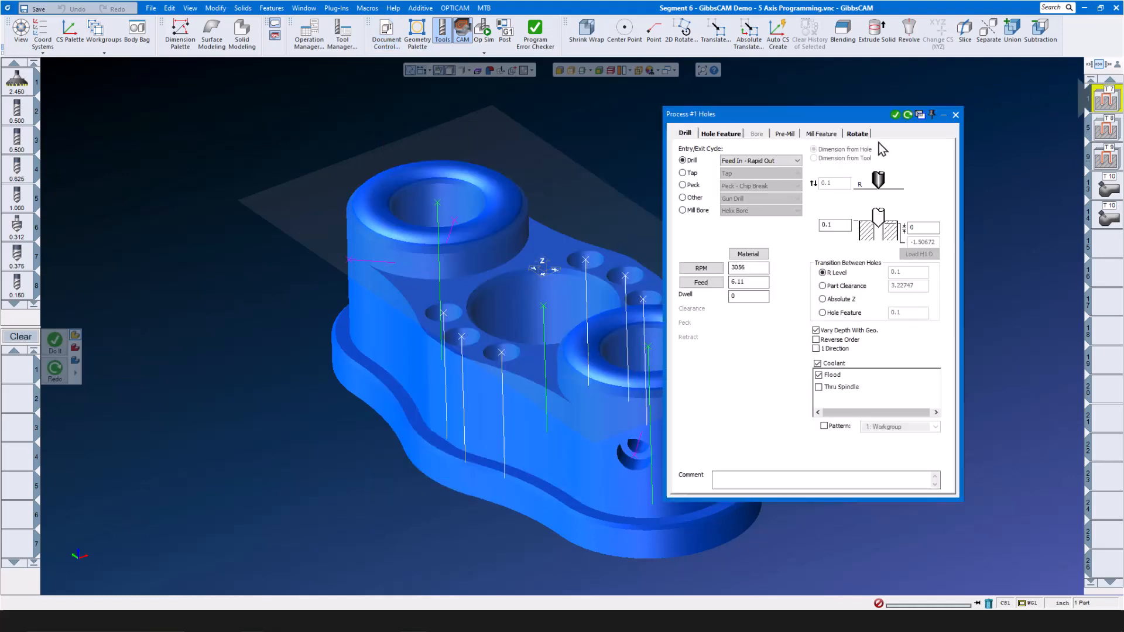
{"action": "left_click_drag", "start_coordinate": [841, 115], "coordinate": [877, 113]}
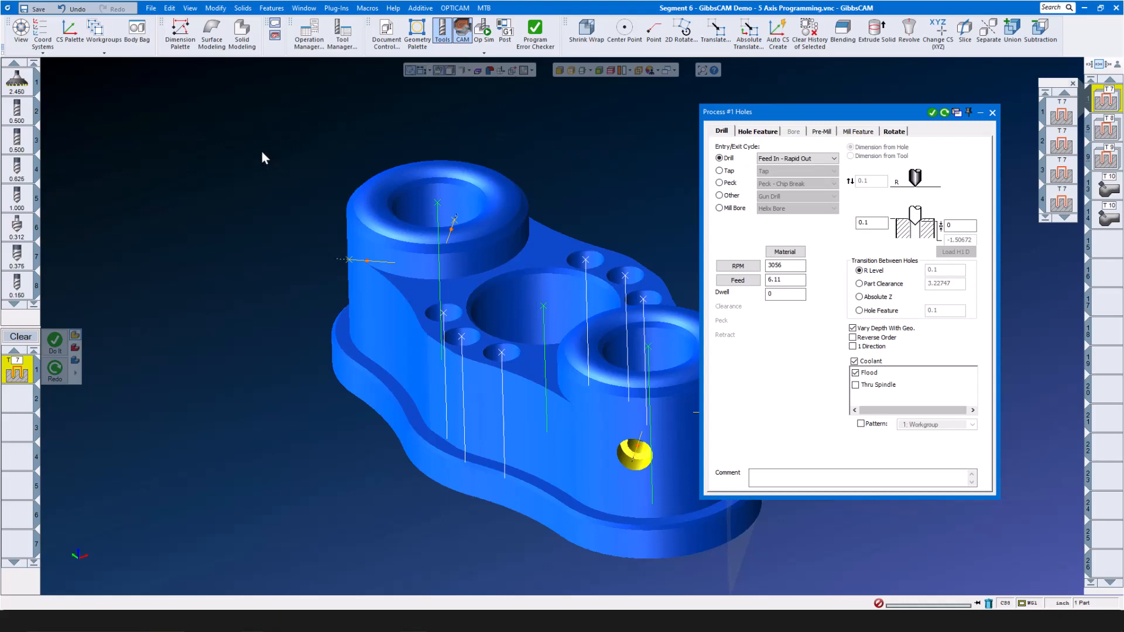
{"action": "left_click", "coordinate": [269, 8]}
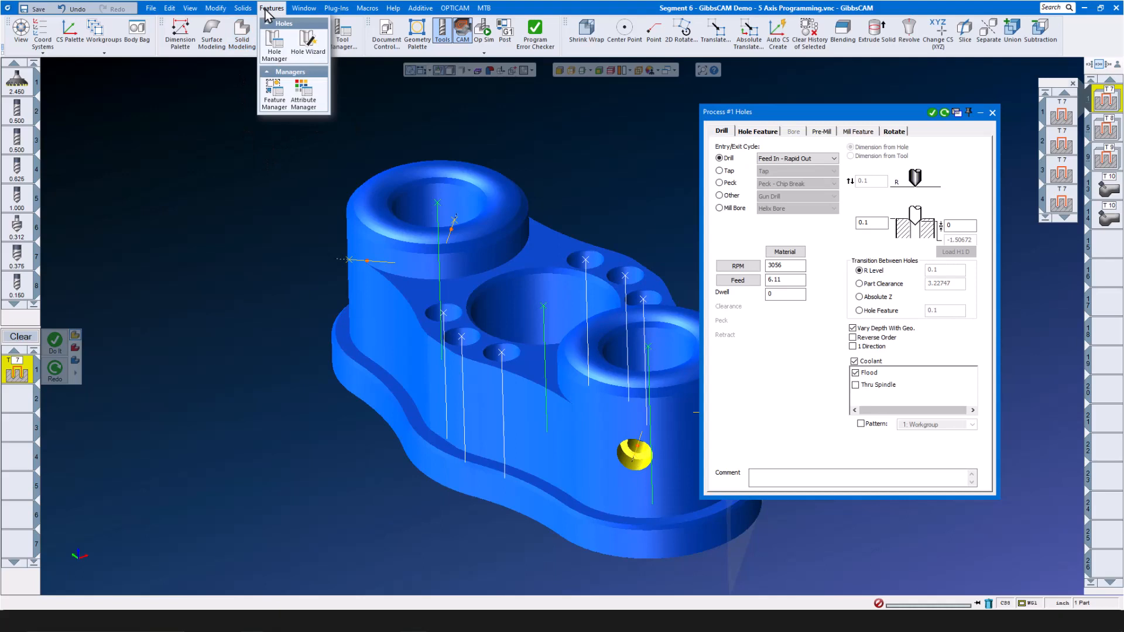
{"action": "left_click", "coordinate": [274, 52]}
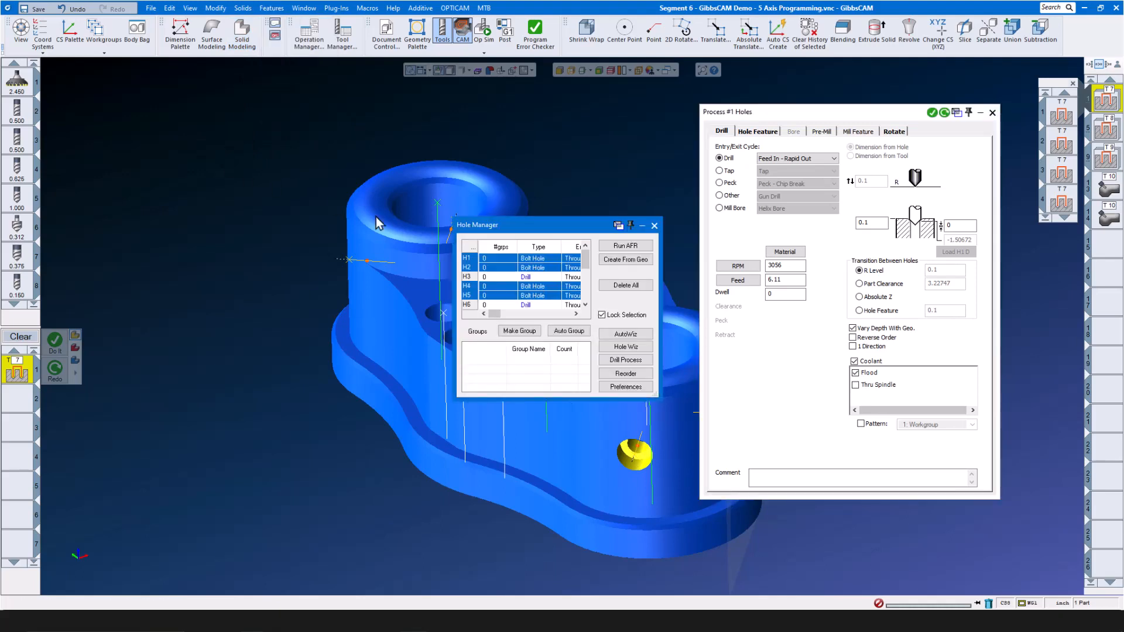
{"action": "left_click", "coordinate": [654, 227]}
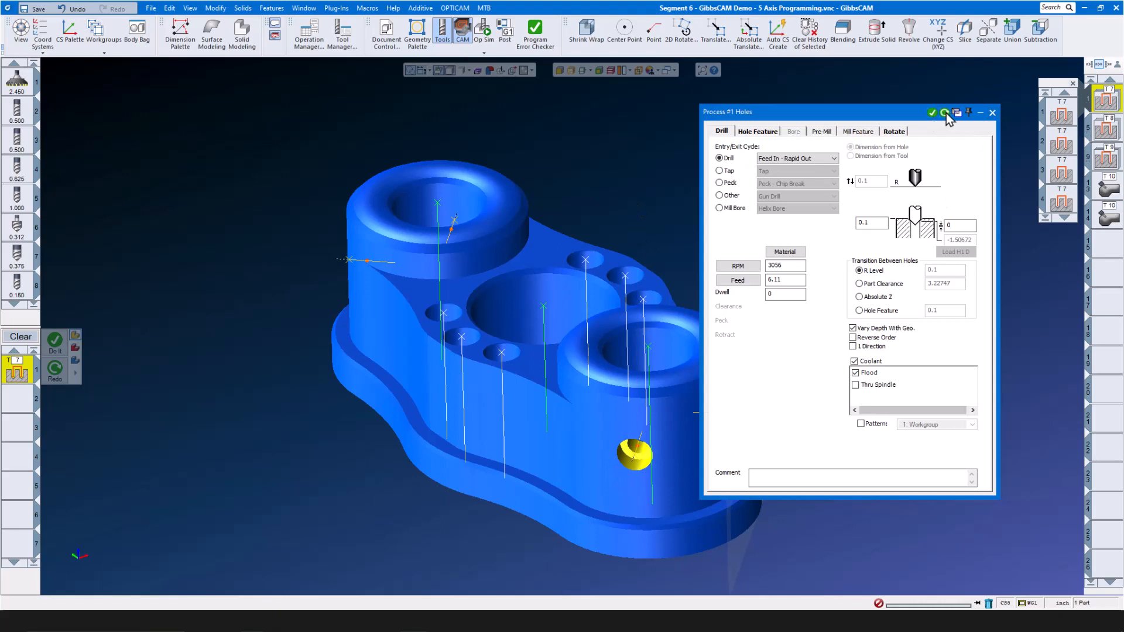
{"action": "left_click", "coordinate": [991, 113]}
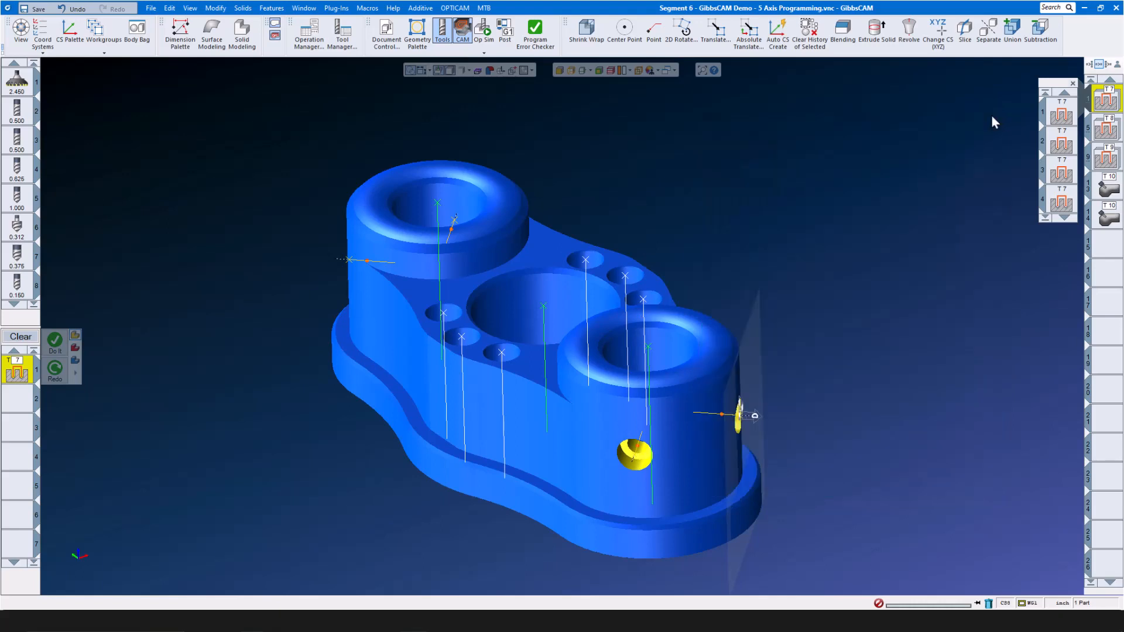
- Look through the side-hole operations for tools 7, 8 and 9, ending with the Helix Bore cycle, and close the process
{"action": "double_click", "coordinate": [1106, 101]}
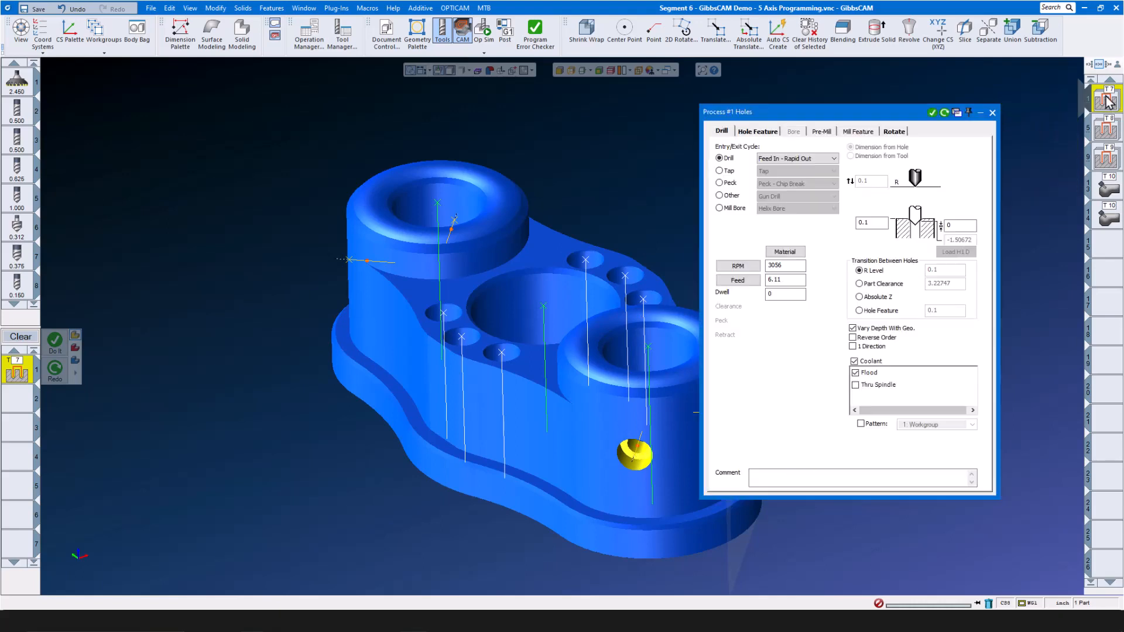
{"action": "double_click", "coordinate": [1109, 131]}
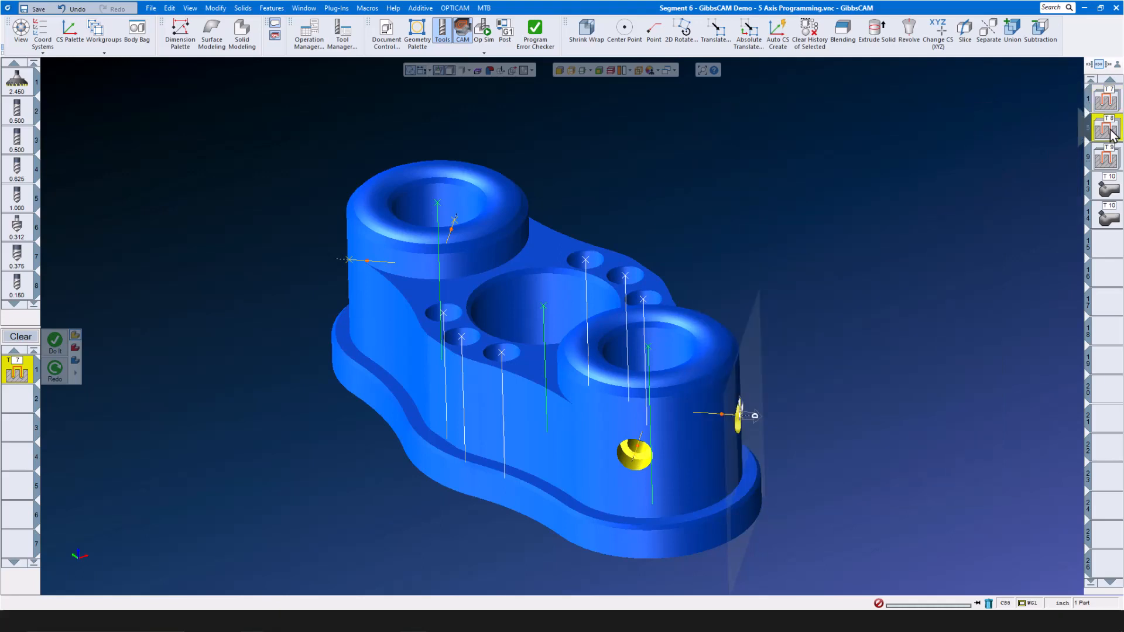
{"action": "double_click", "coordinate": [1107, 157]}
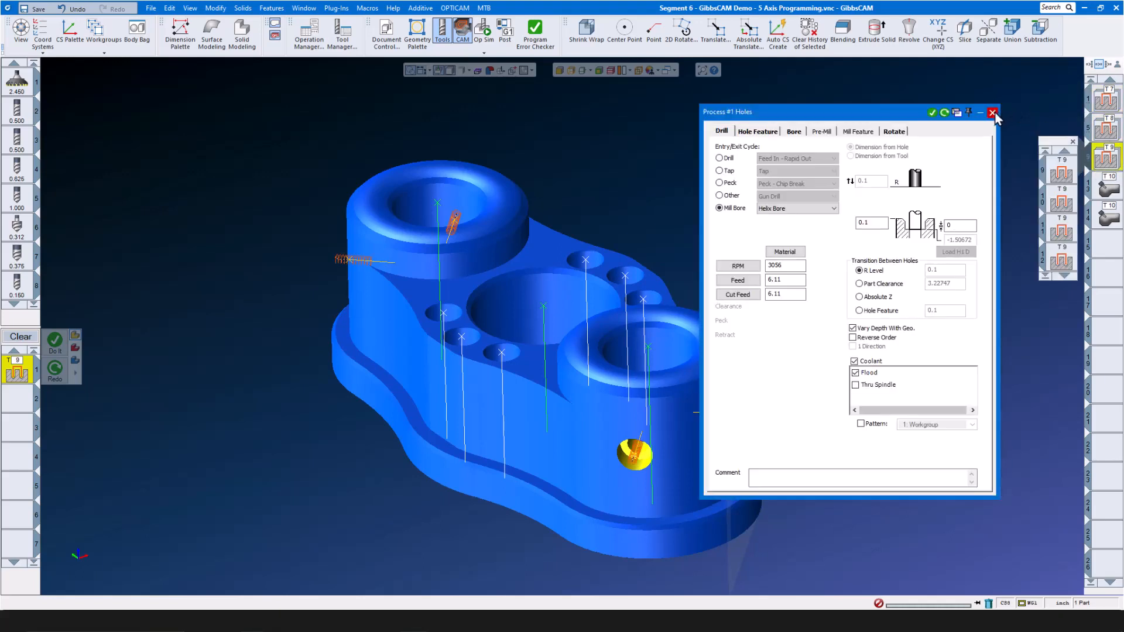
{"action": "left_click", "coordinate": [992, 112]}
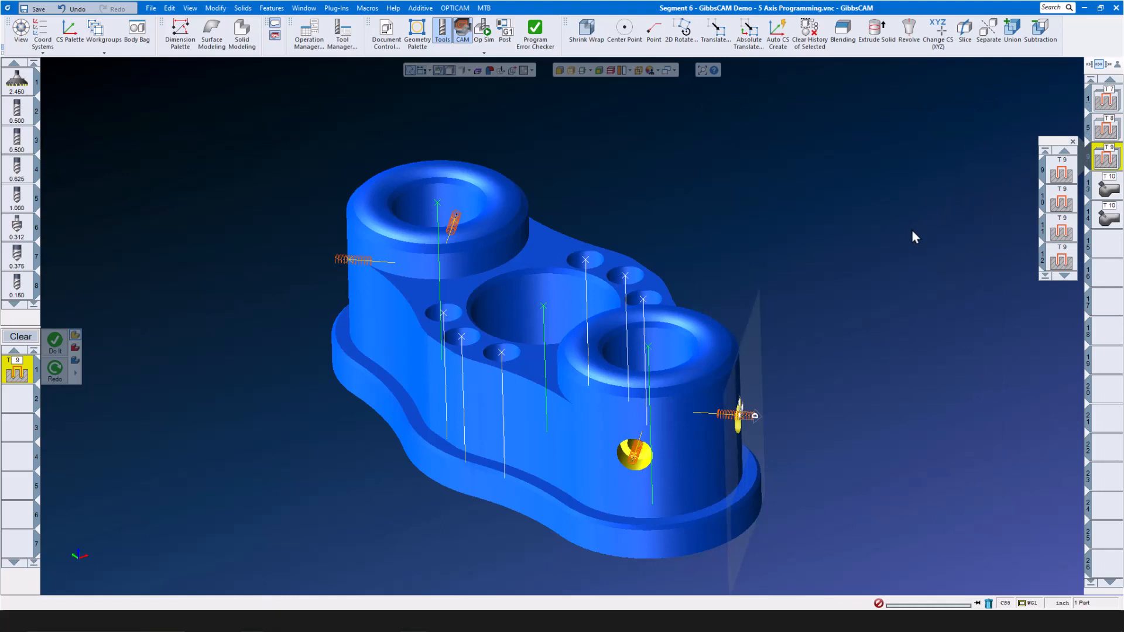
- Open the first tool 10 5-axis process and examine its general options and available machining strategies, keeping General
{"action": "left_click", "coordinate": [1107, 188]}
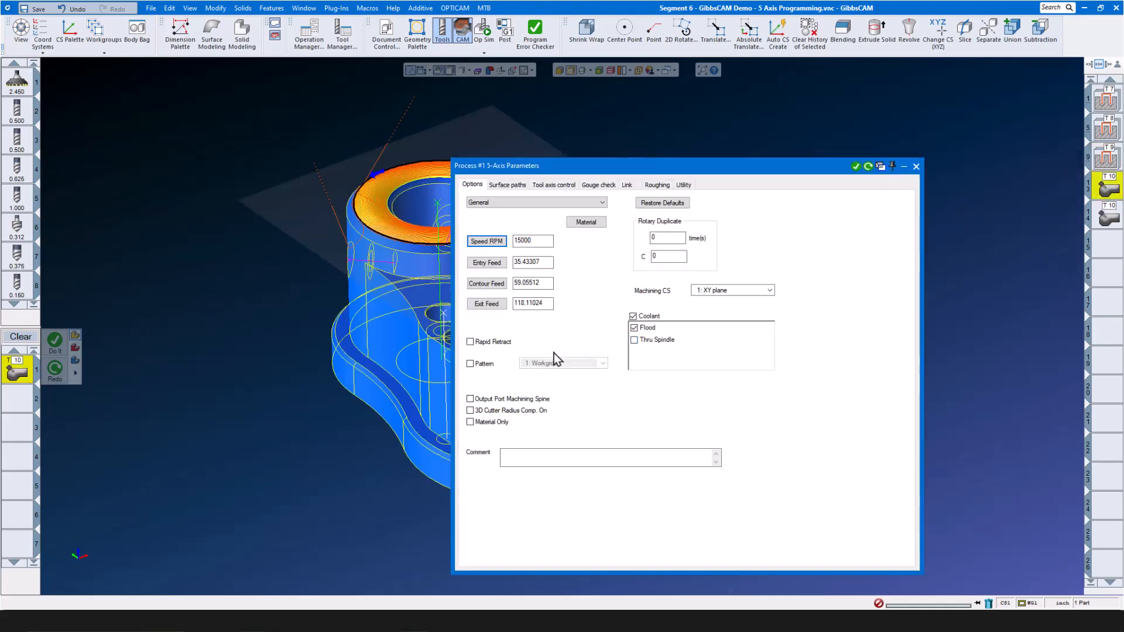
{"action": "left_click_drag", "start_coordinate": [749, 173], "coordinate": [808, 169]}
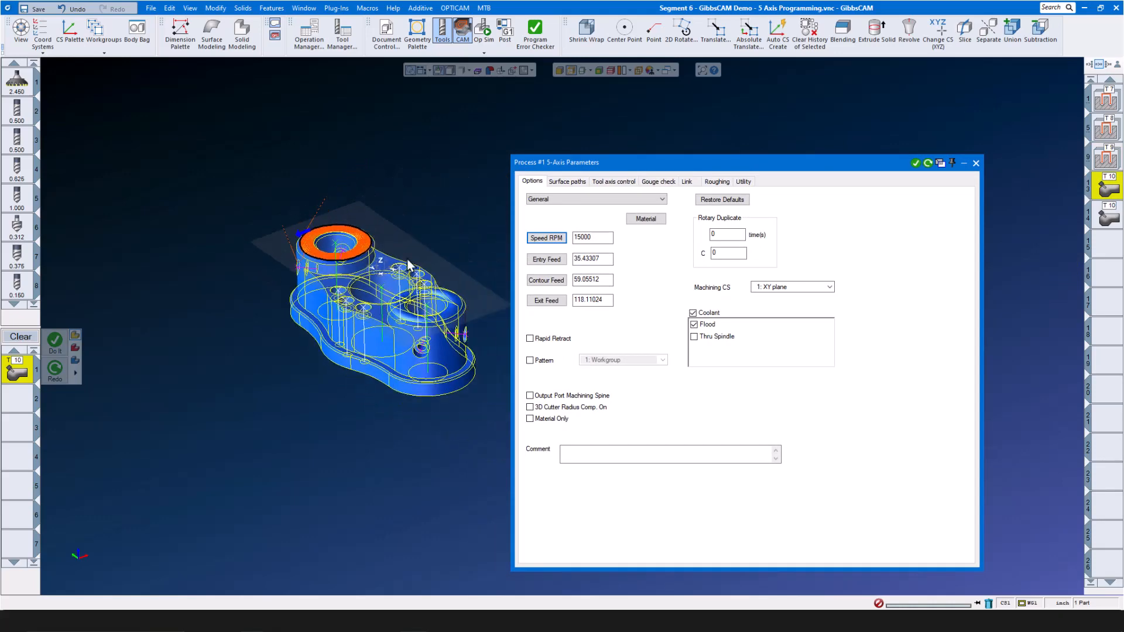
{"action": "scroll", "coordinate": [412, 259], "scroll_direction": "up", "scroll_amount": 5}
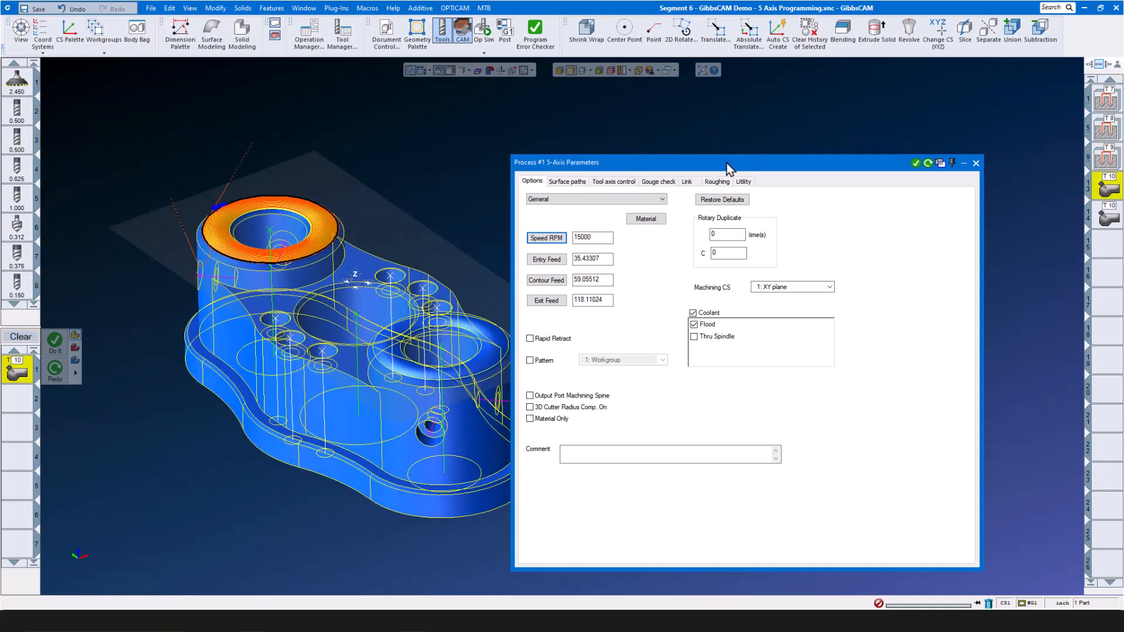
{"action": "left_click_drag", "start_coordinate": [726, 163], "coordinate": [783, 150]}
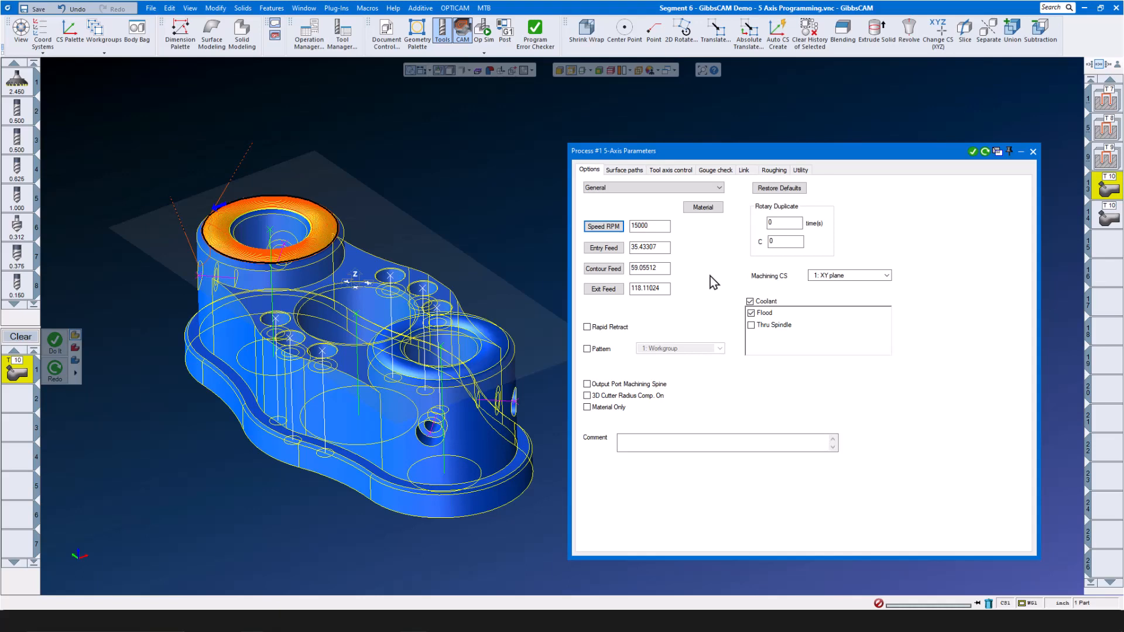
{"action": "left_click", "coordinate": [722, 185]}
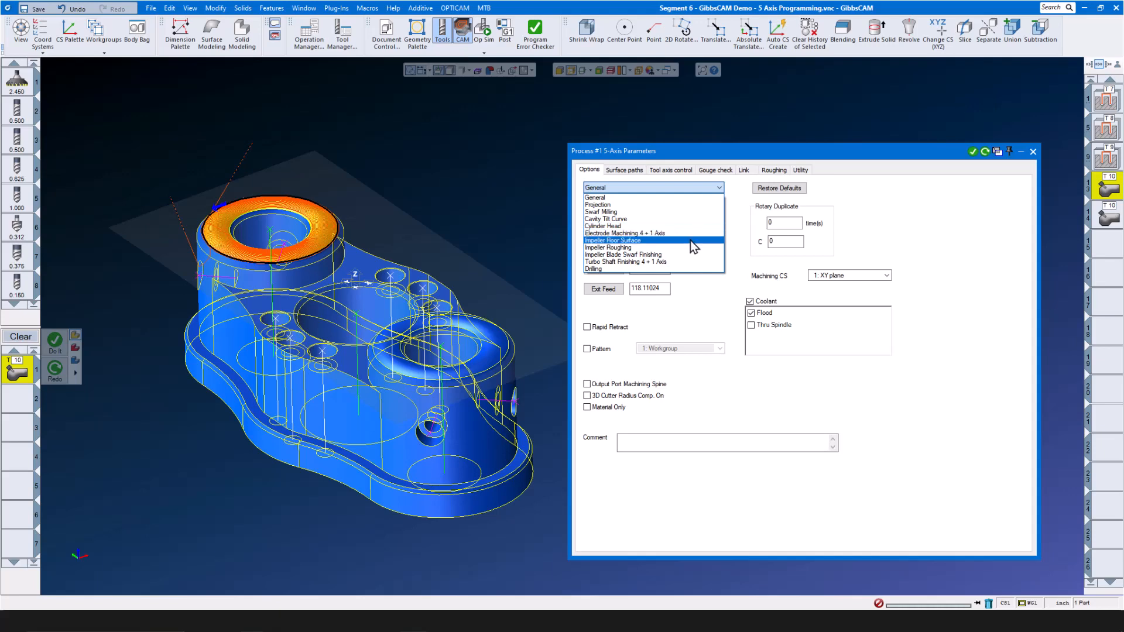
{"action": "left_click", "coordinate": [855, 203]}
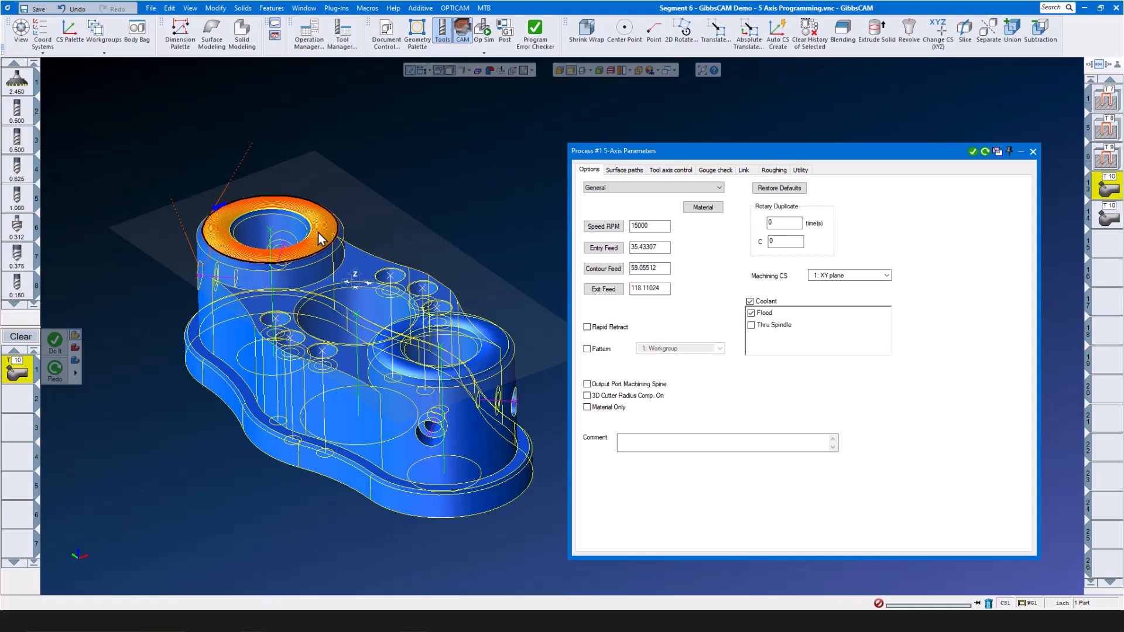
- Examine the process's surface path settings, including the Parallel to curve(s) edge curve, drive surface and drive surface clearance
{"action": "left_click", "coordinate": [625, 169]}
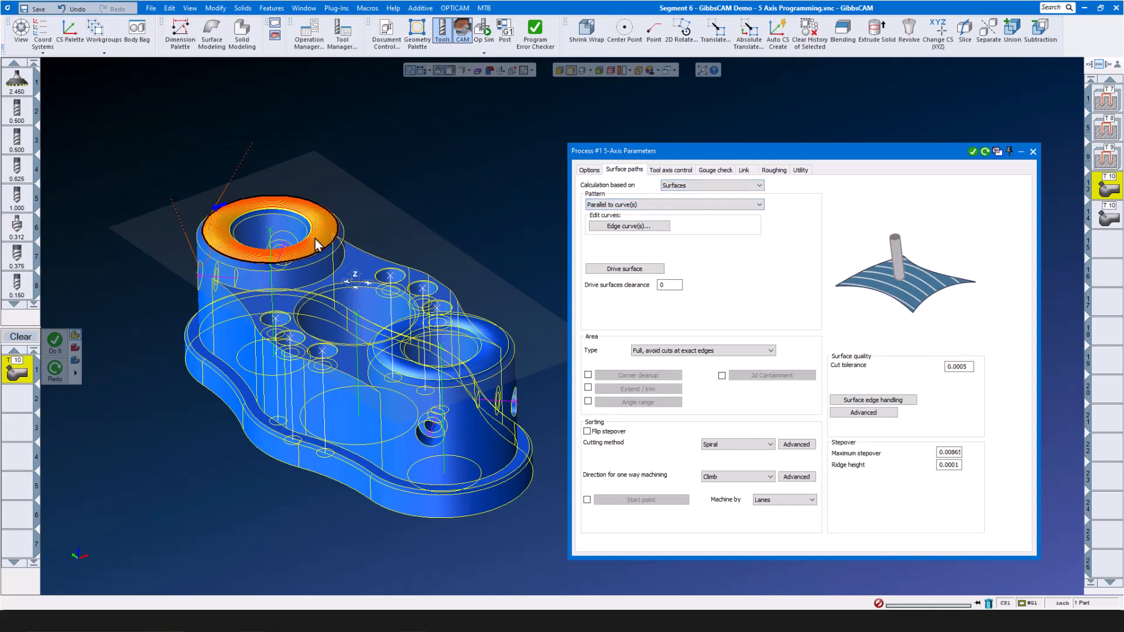
{"action": "scroll", "coordinate": [293, 225], "scroll_direction": "up", "scroll_amount": 2}
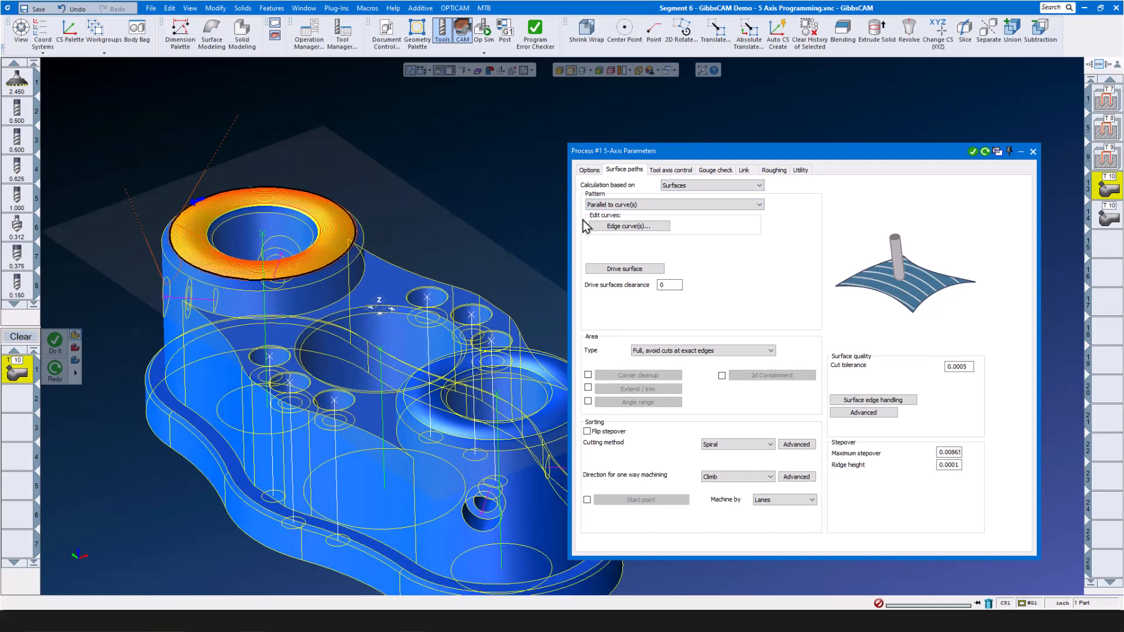
{"action": "left_click", "coordinate": [628, 225]}
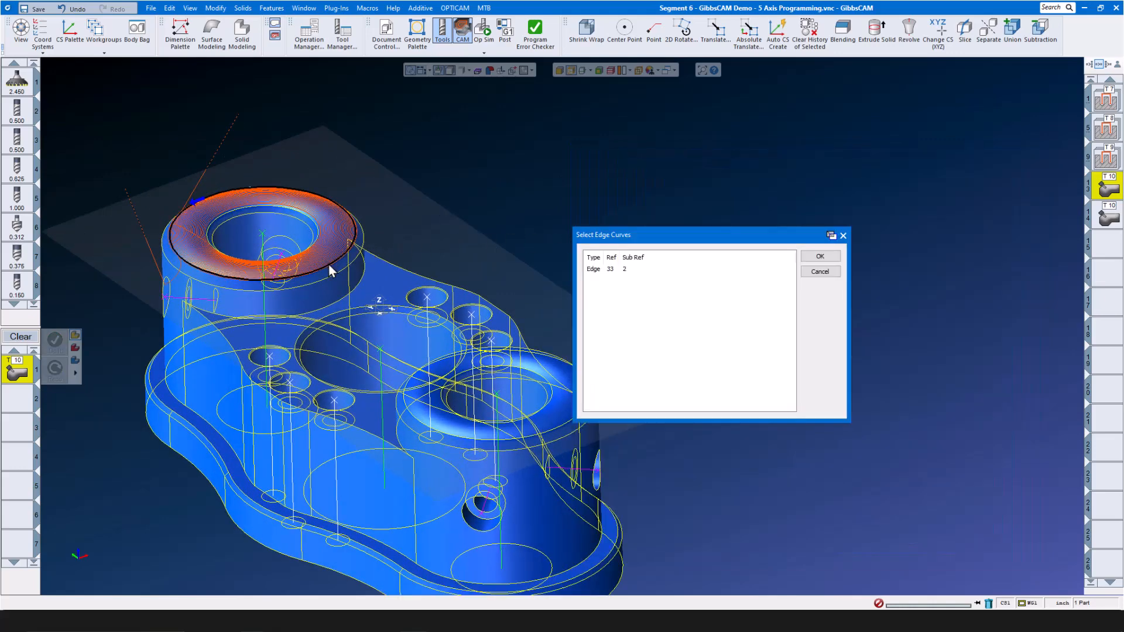
{"action": "left_click", "coordinate": [809, 257]}
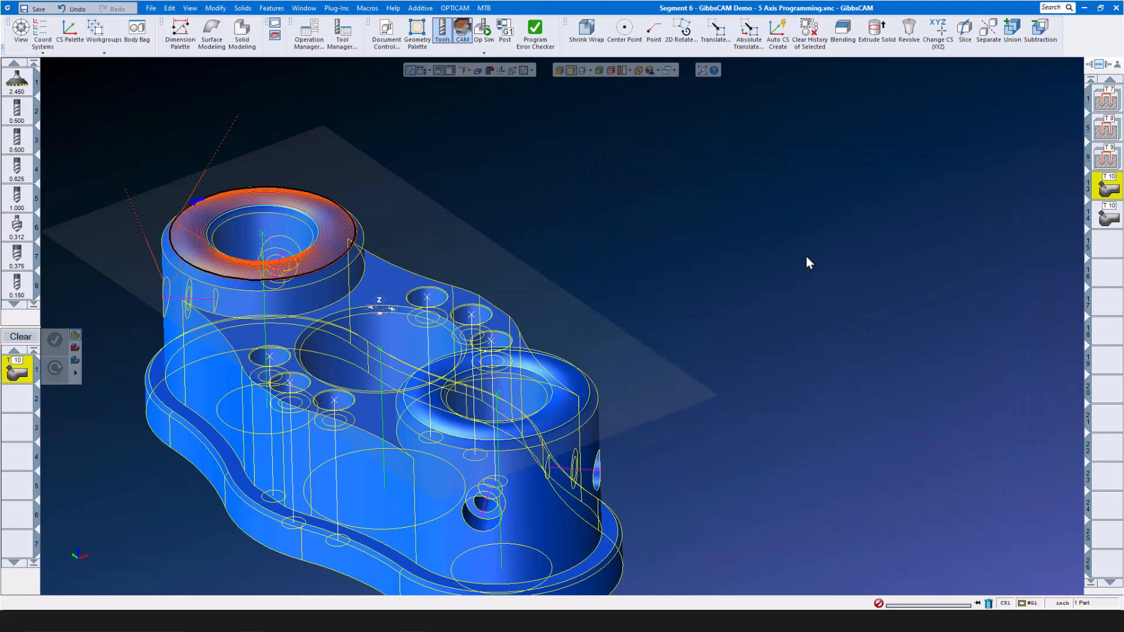
{"action": "left_click", "coordinate": [655, 270]}
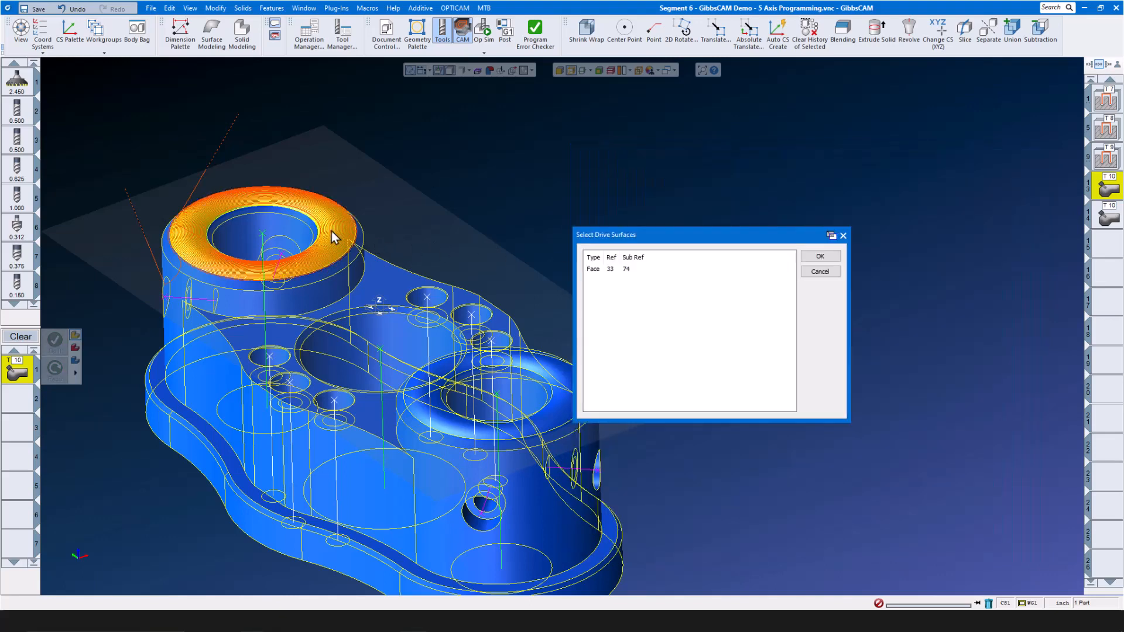
{"action": "left_click", "coordinate": [818, 255]}
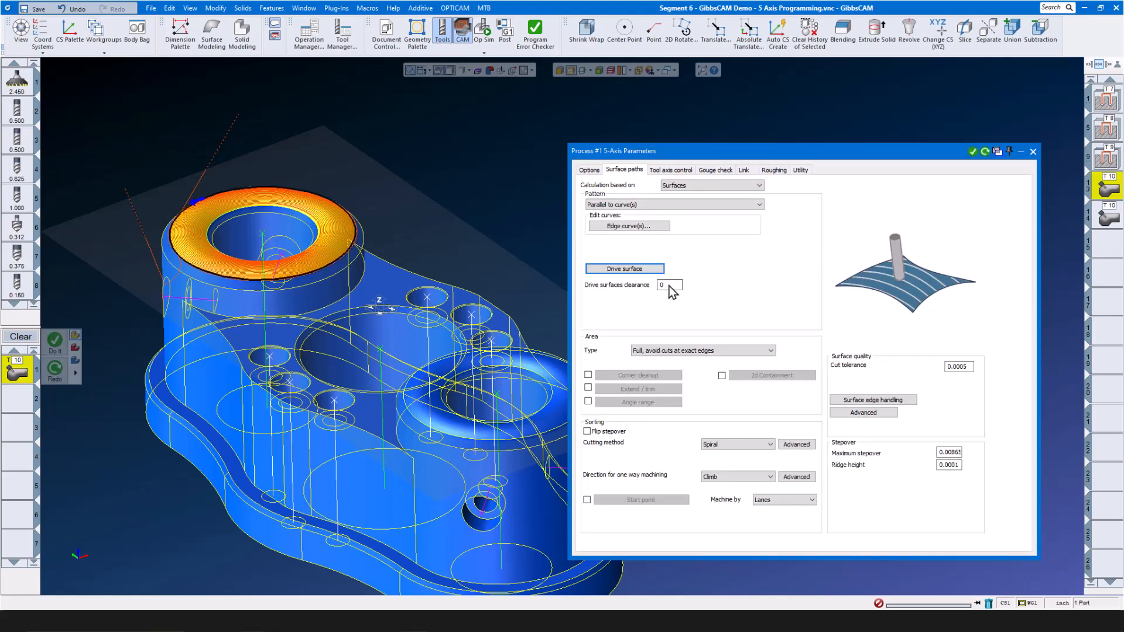
{"action": "double_click", "coordinate": [670, 285]}
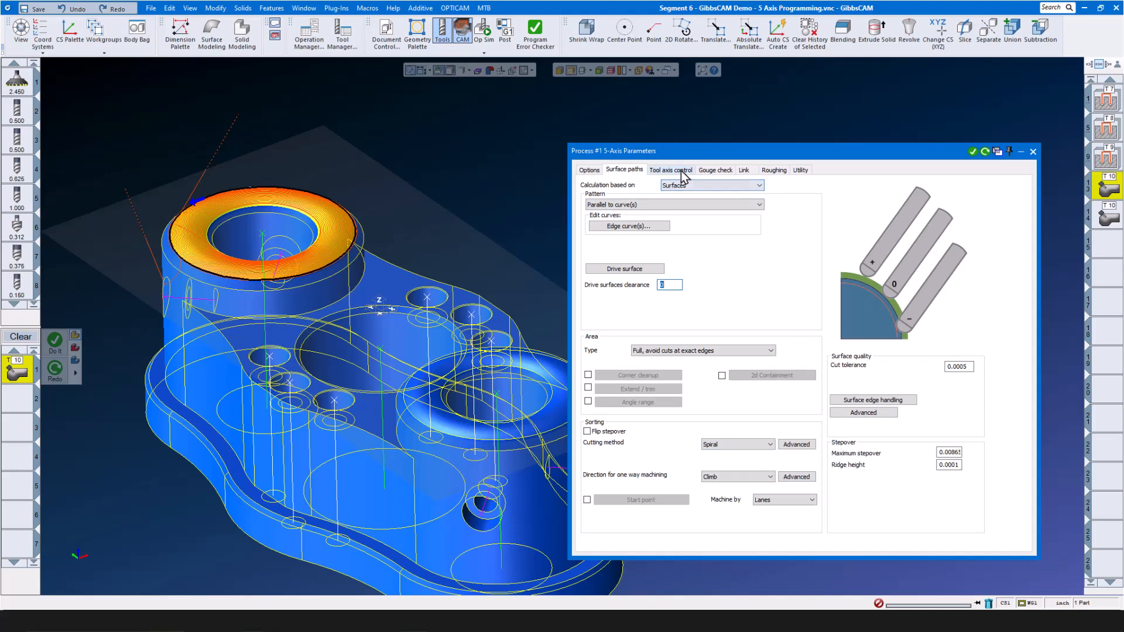
- Review the tool axis control and link settings, recalculate the first boss-top toolpath and close the process
{"action": "left_click", "coordinate": [673, 170]}
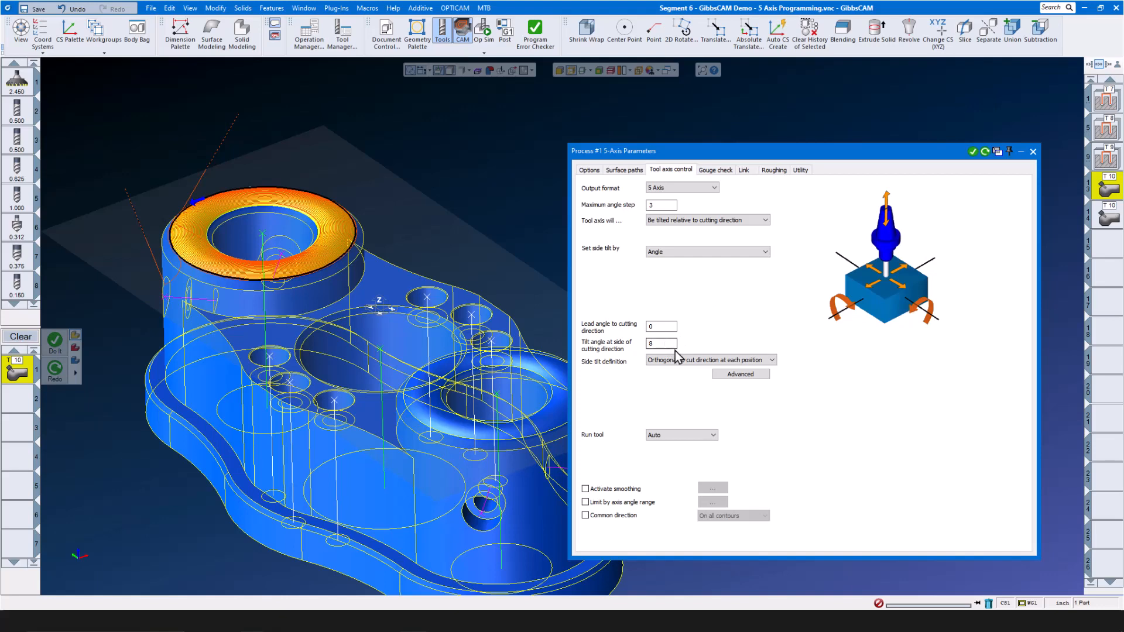
{"action": "left_click", "coordinate": [745, 170]}
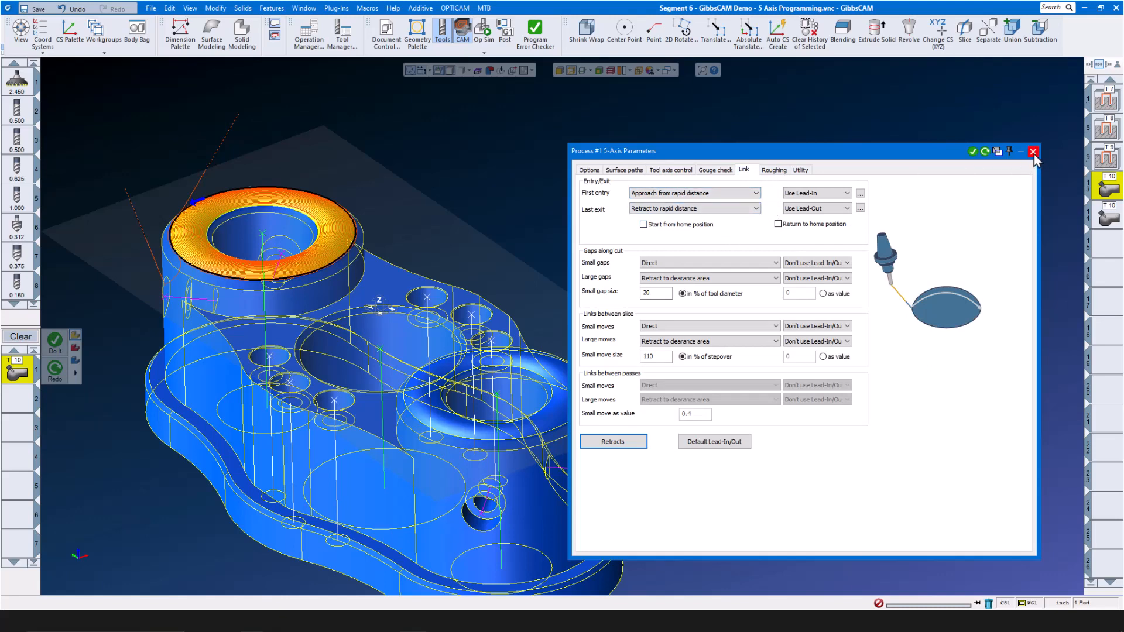
{"action": "left_click", "coordinate": [986, 152]}
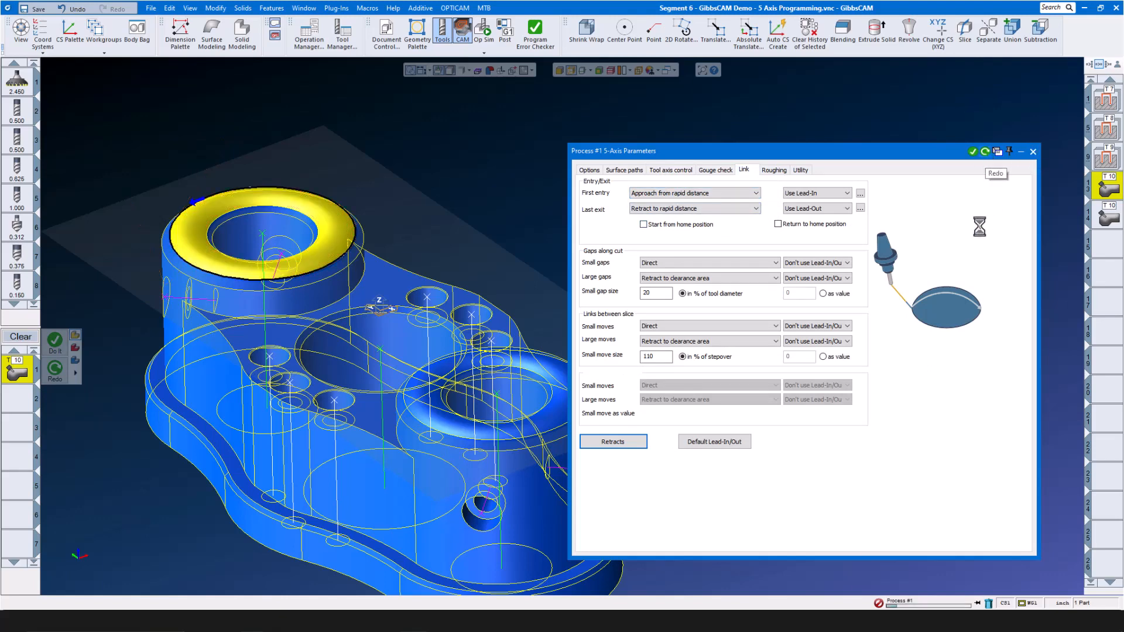
{"action": "left_click", "coordinate": [1033, 152]}
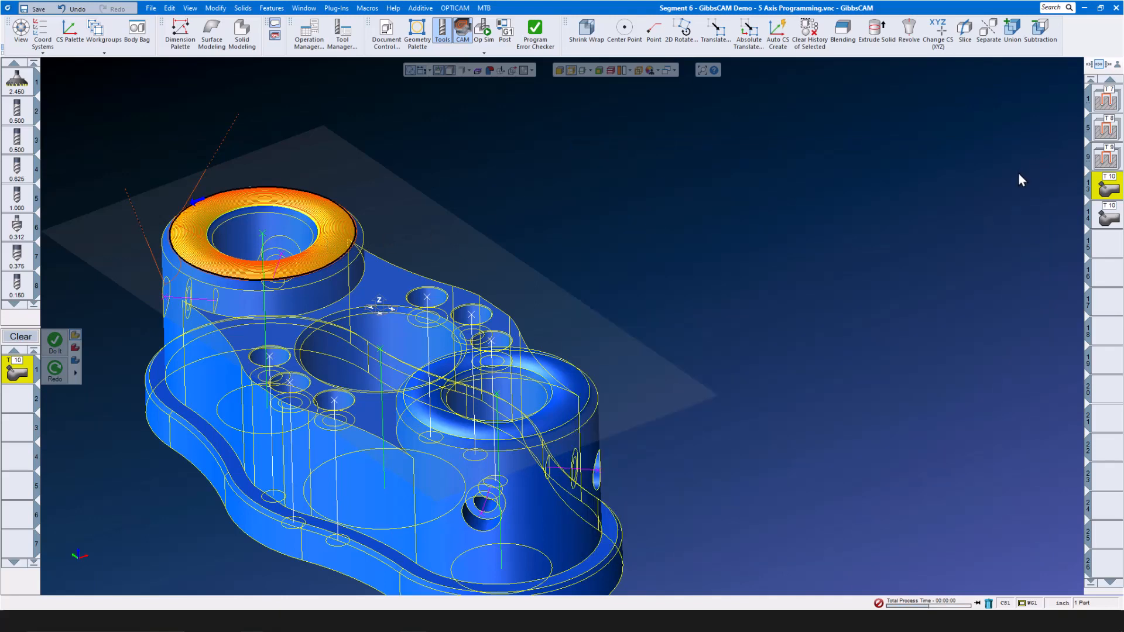
- Review the second tool 10 operation's options, surface paths and tool axis control settings, and close the process
{"action": "left_click", "coordinate": [1105, 218]}
{"action": "double_click", "coordinate": [1104, 218]}
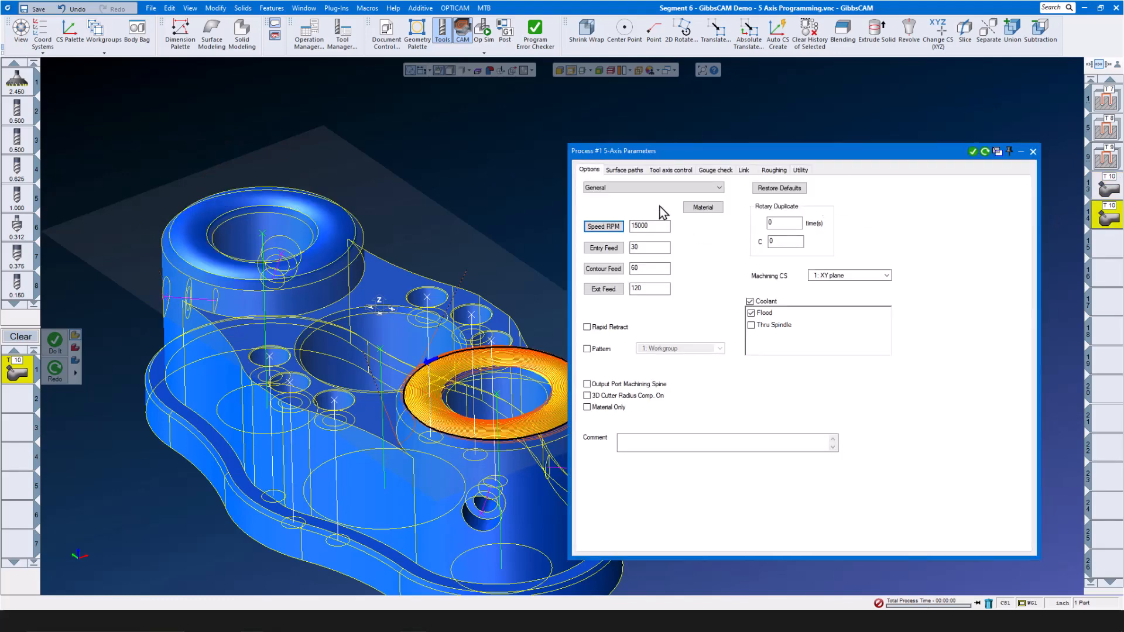
{"action": "left_click", "coordinate": [630, 168]}
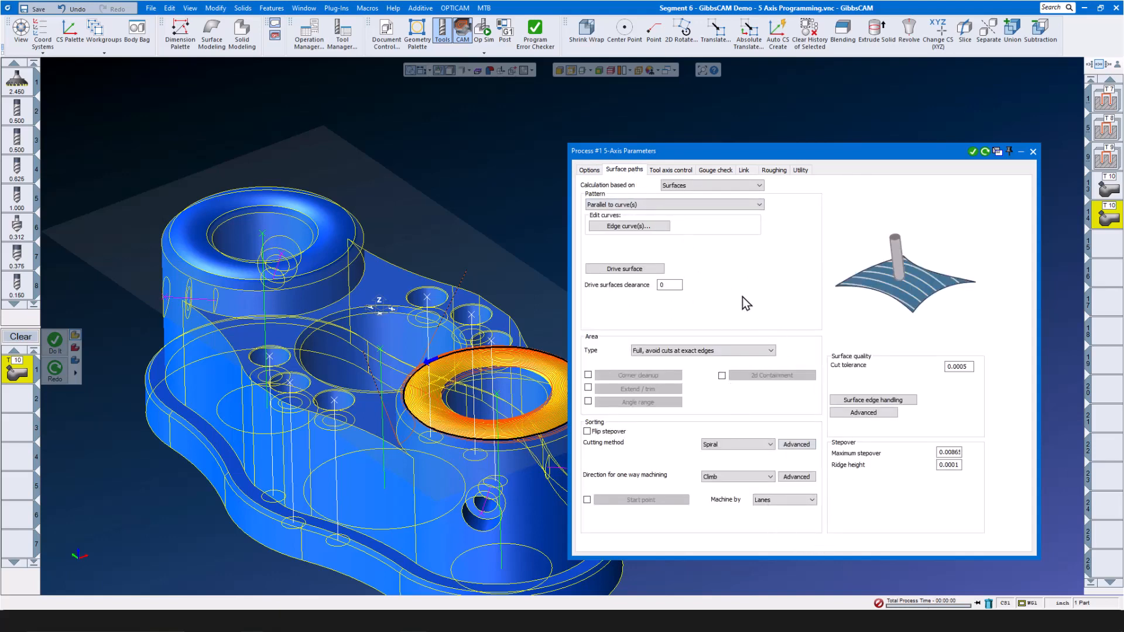
{"action": "left_click", "coordinate": [681, 171]}
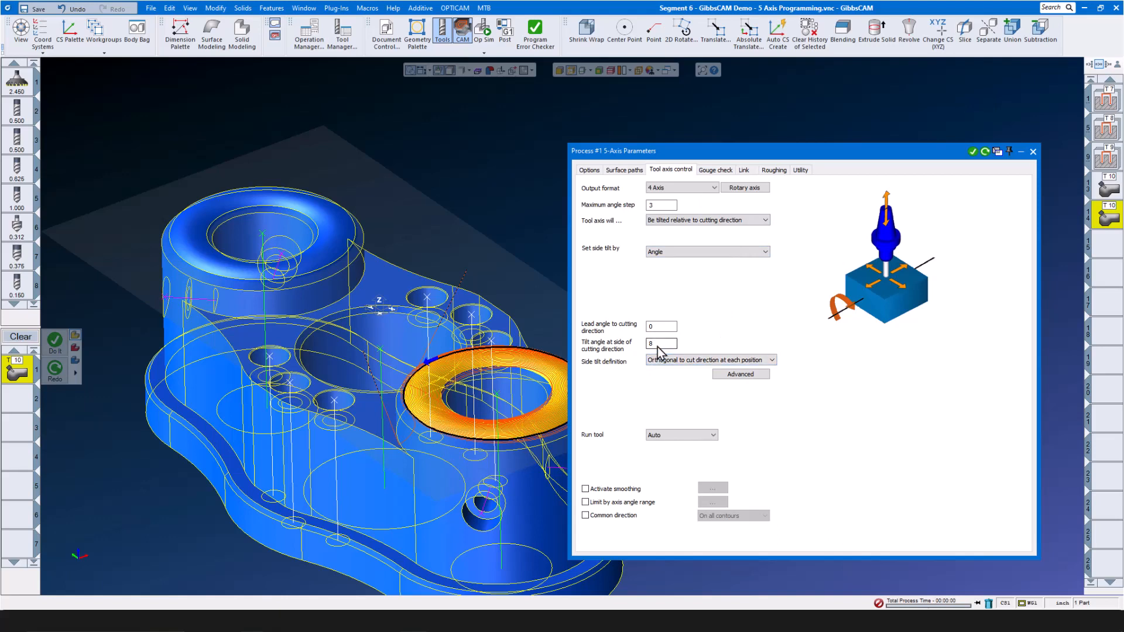
{"action": "left_click", "coordinate": [1031, 152]}
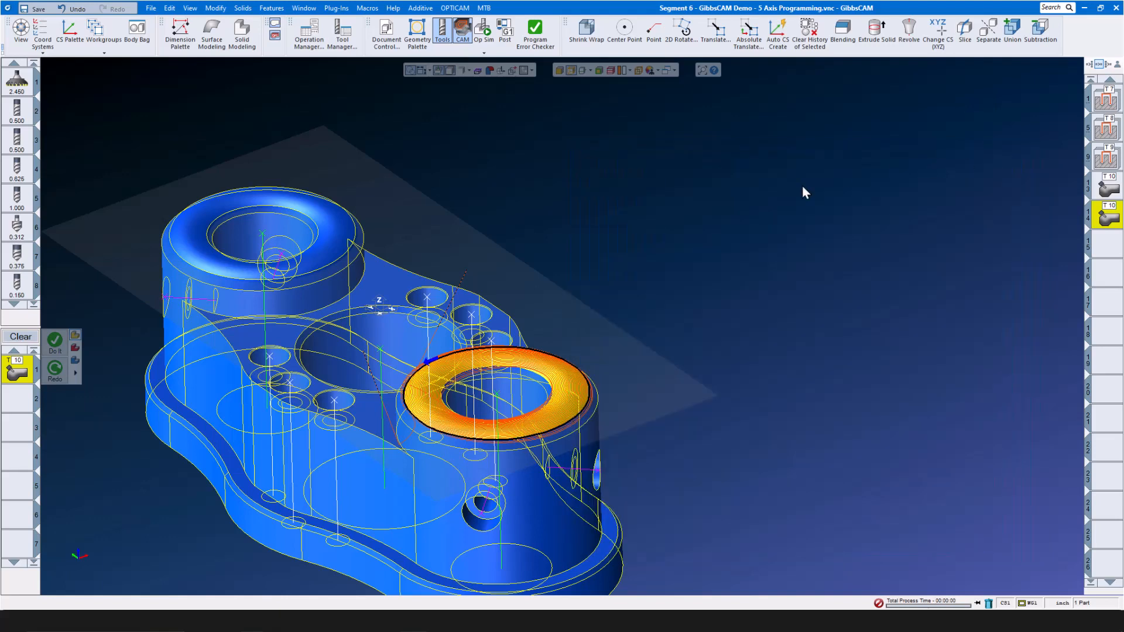
- Run the Op Sim simulation of the 5-axis hole and boss-top operations with the whole part and vise in view
{"action": "left_click", "coordinate": [484, 32]}
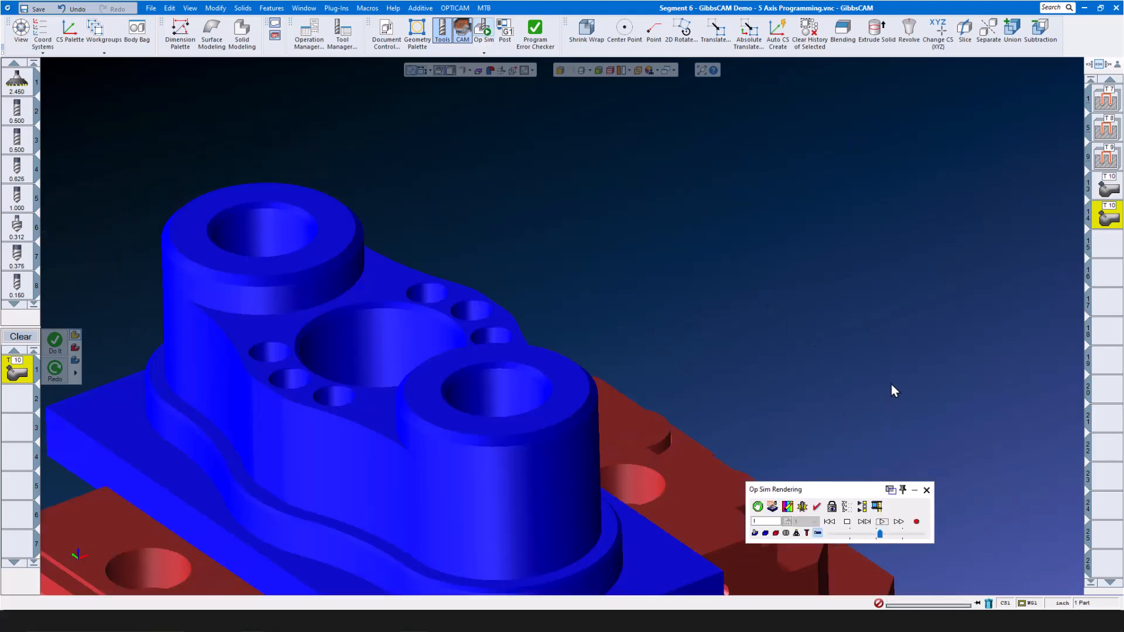
{"action": "scroll", "coordinate": [891, 384], "scroll_direction": "down", "scroll_amount": 3}
{"action": "scroll", "coordinate": [574, 388], "scroll_direction": "down", "scroll_amount": 4}
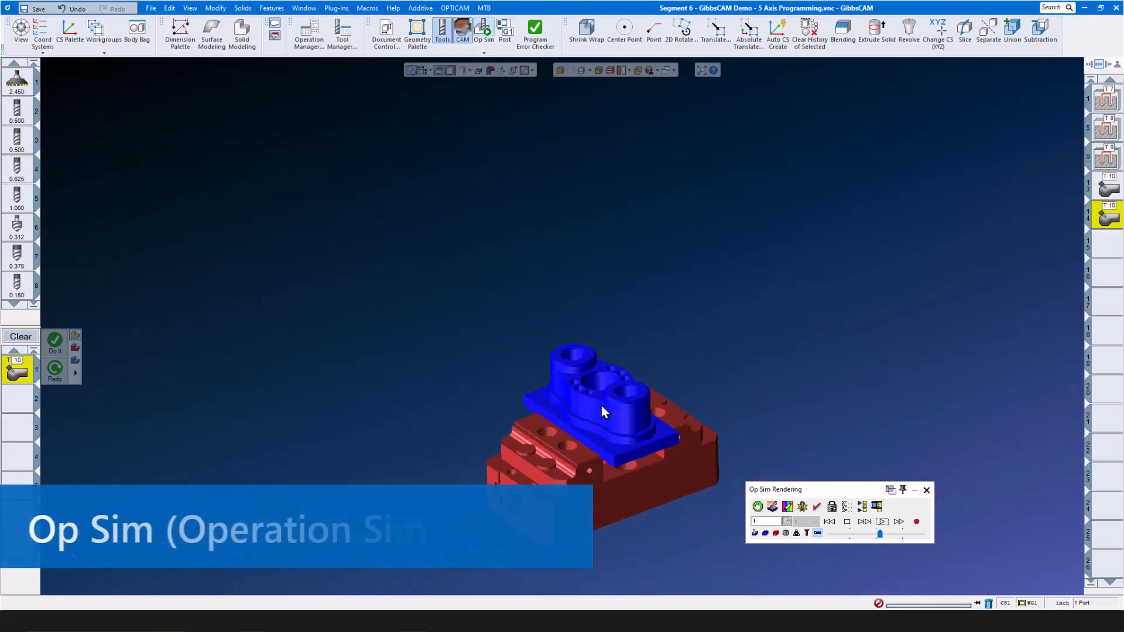
{"action": "scroll", "coordinate": [662, 485], "scroll_direction": "up", "scroll_amount": 1}
{"action": "left_click", "coordinate": [883, 517]}
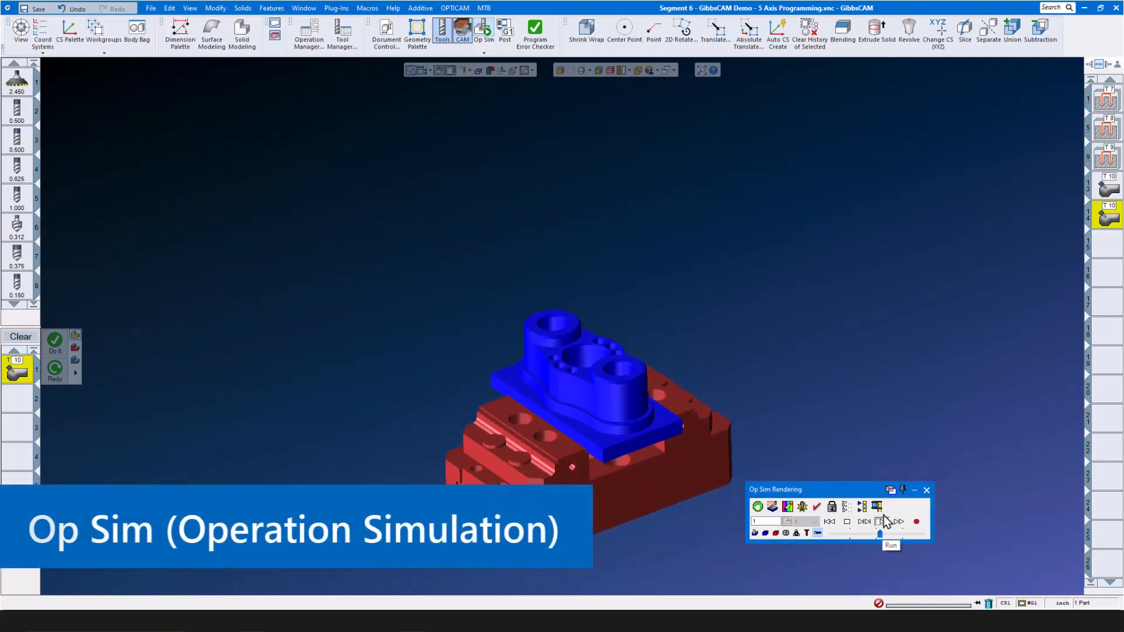
{"action": "left_click", "coordinate": [883, 517]}
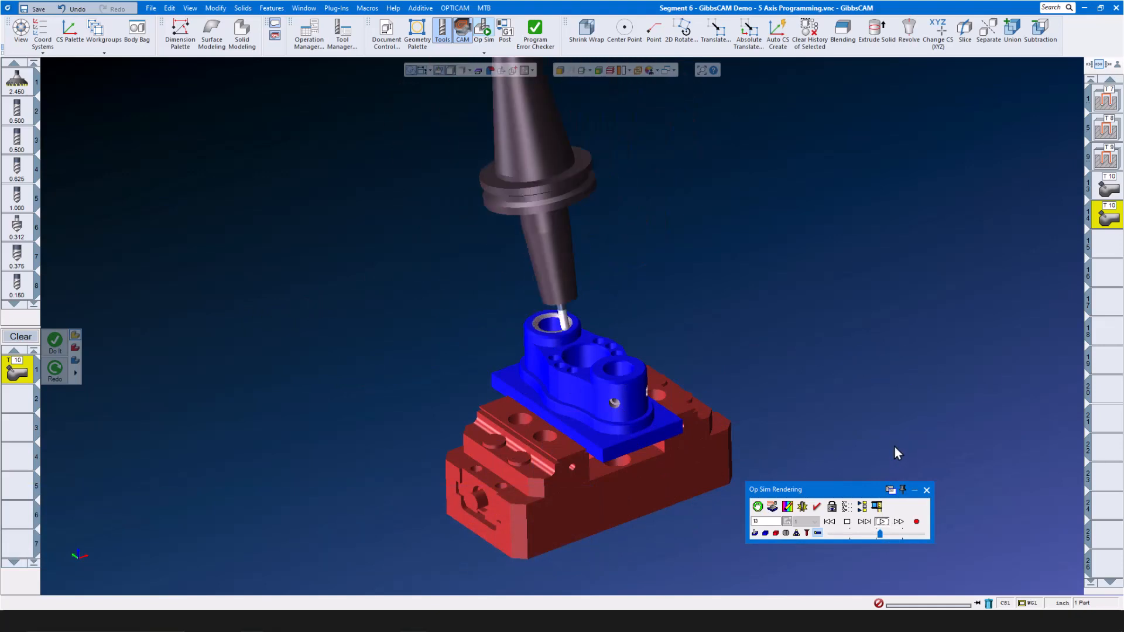
- Close the Op Sim simulation and run the operations in Machine Sim with the UMC 500's table and spindle in view
{"action": "left_click", "coordinate": [925, 490]}
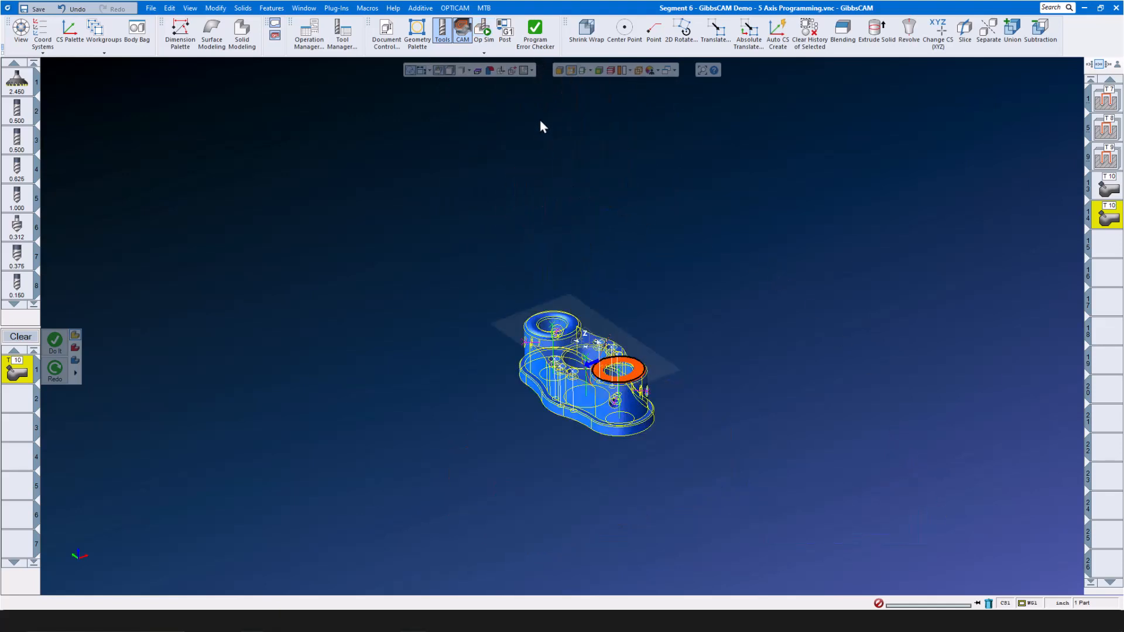
{"action": "left_click", "coordinate": [485, 56]}
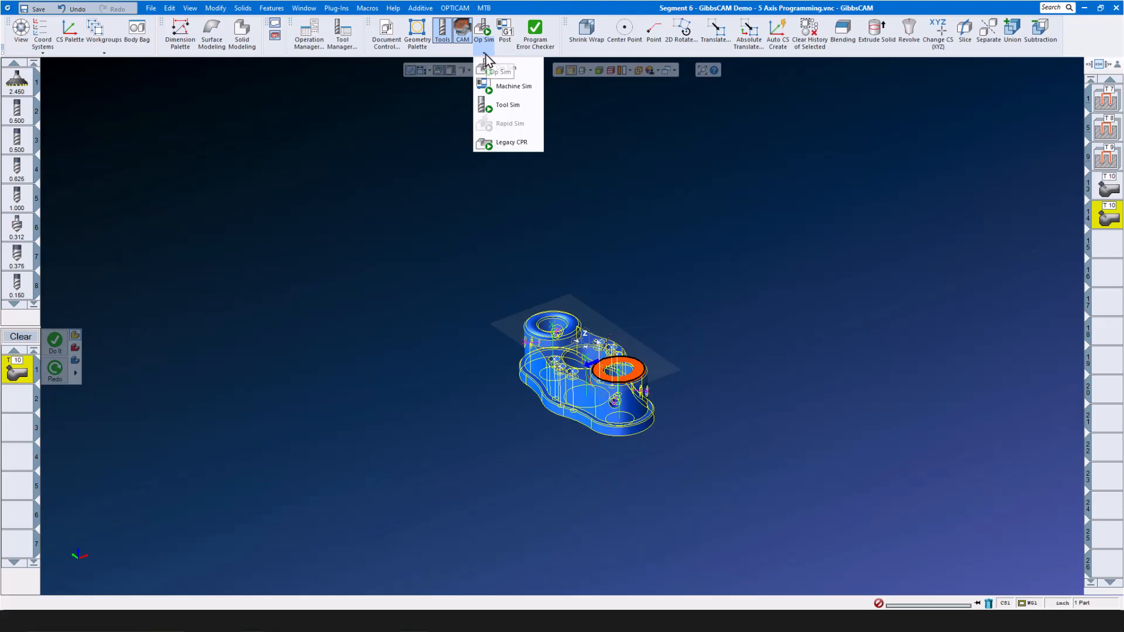
{"action": "left_click", "coordinate": [513, 87]}
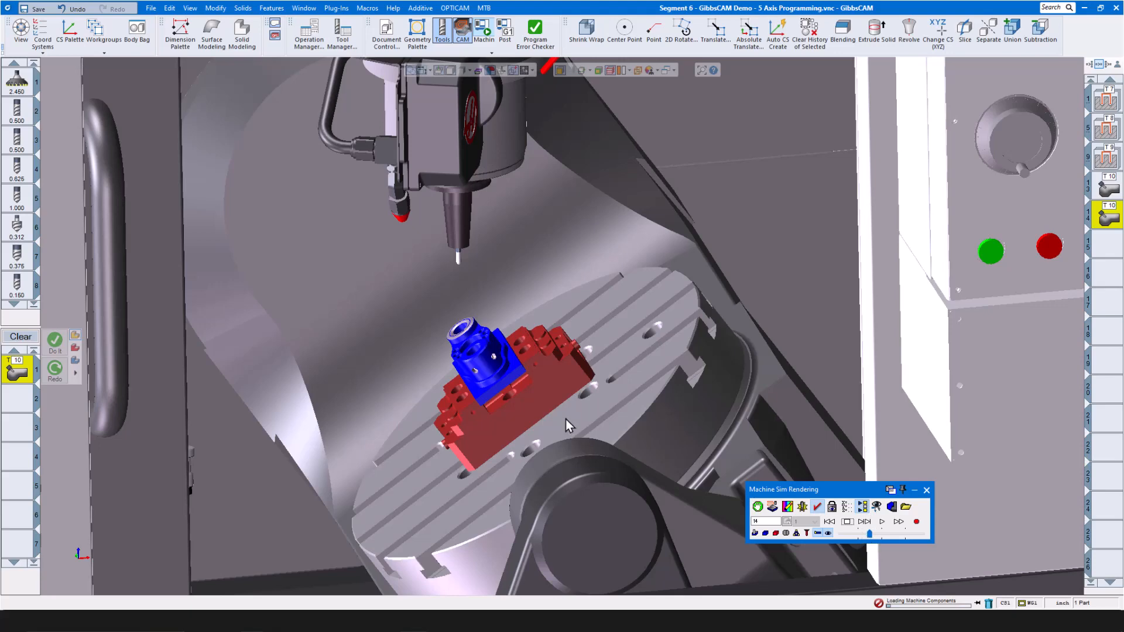
{"action": "scroll", "coordinate": [570, 426], "scroll_direction": "down", "scroll_amount": 5}
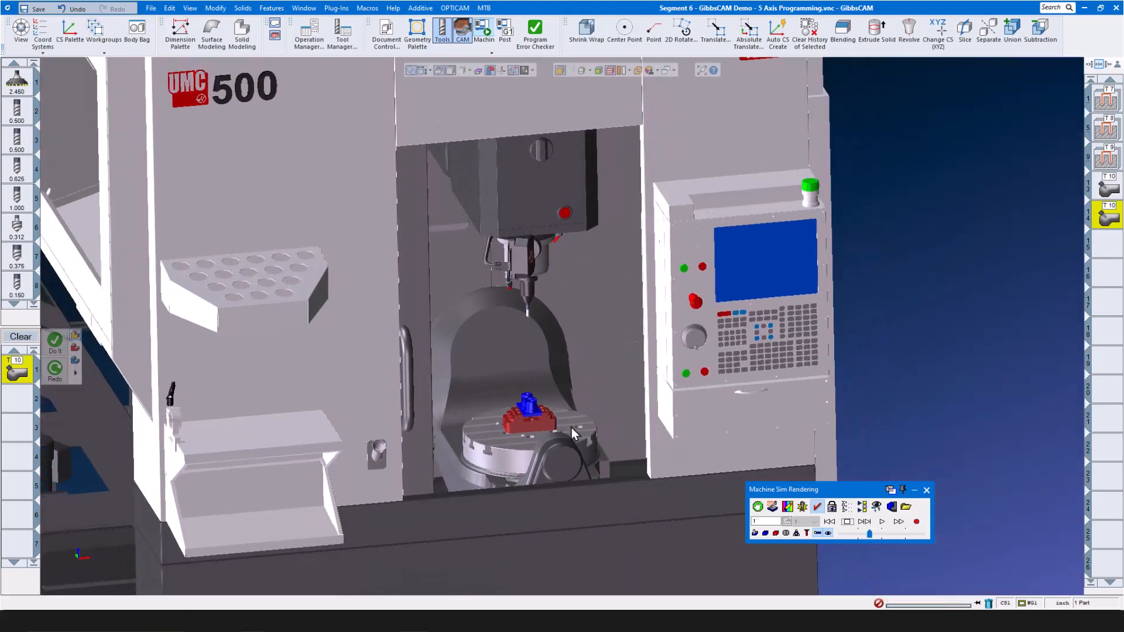
{"action": "scroll", "coordinate": [571, 428], "scroll_direction": "up", "scroll_amount": 5}
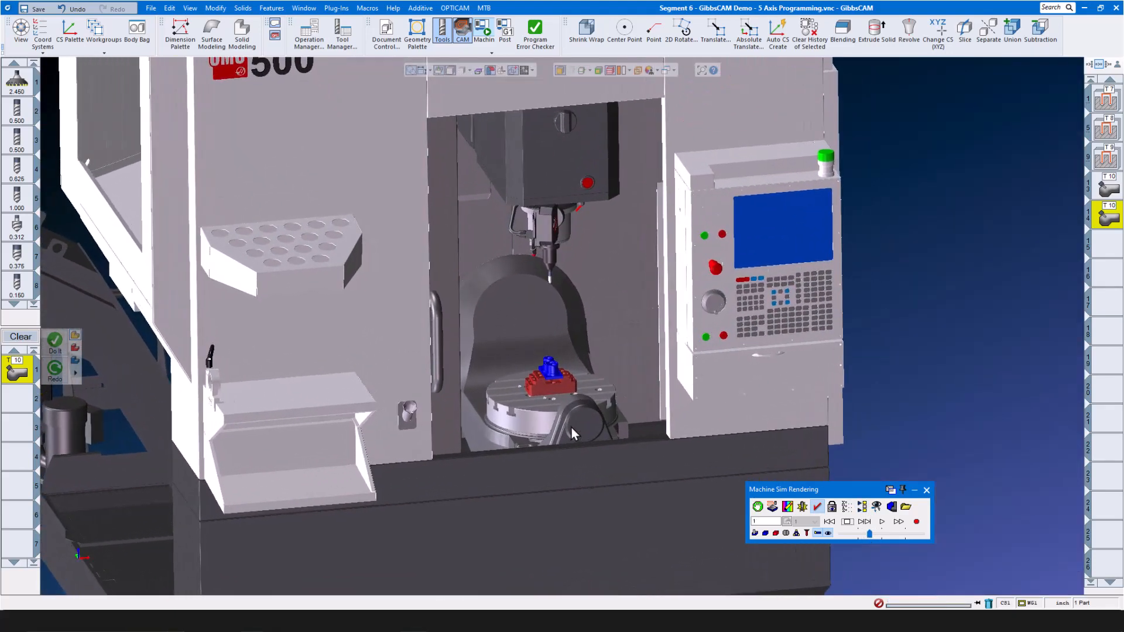
{"action": "scroll", "coordinate": [598, 430], "scroll_direction": "up", "scroll_amount": 5}
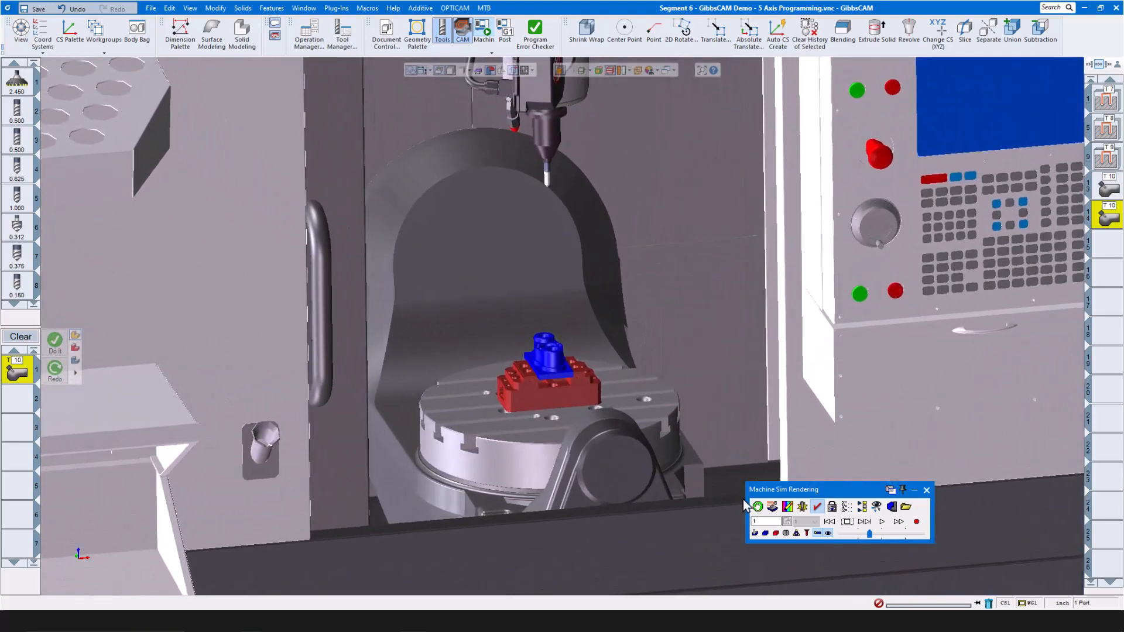
{"action": "left_click", "coordinate": [883, 522]}
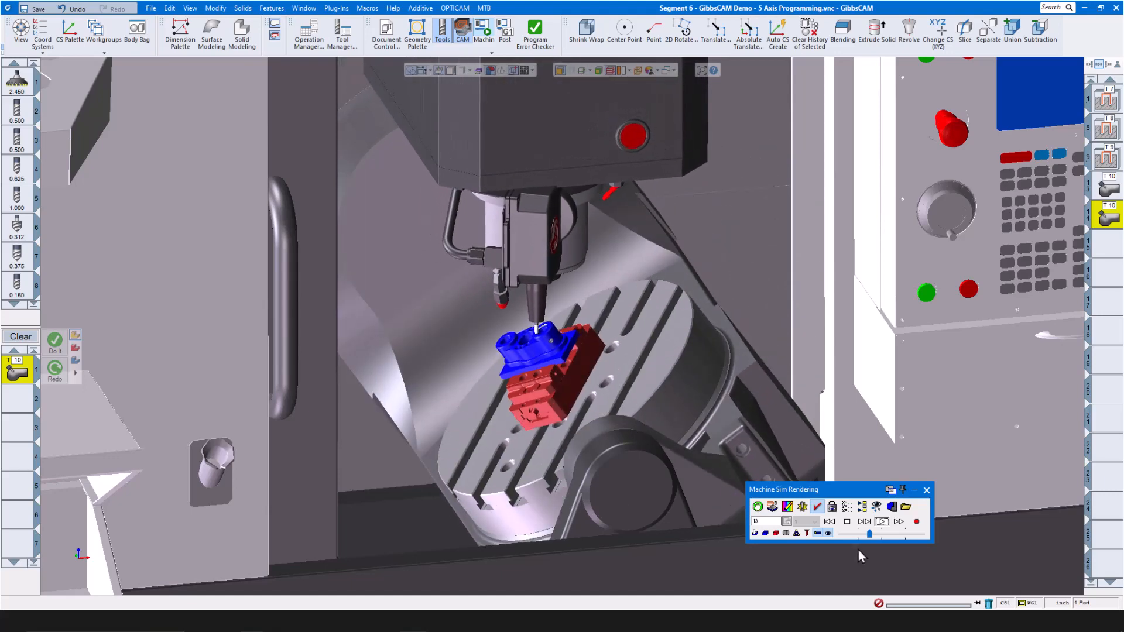
- Speed up the machine simulation, watch the boss-top milling up close, and close the simulation
{"action": "left_click_drag", "start_coordinate": [869, 532], "coordinate": [877, 538]}
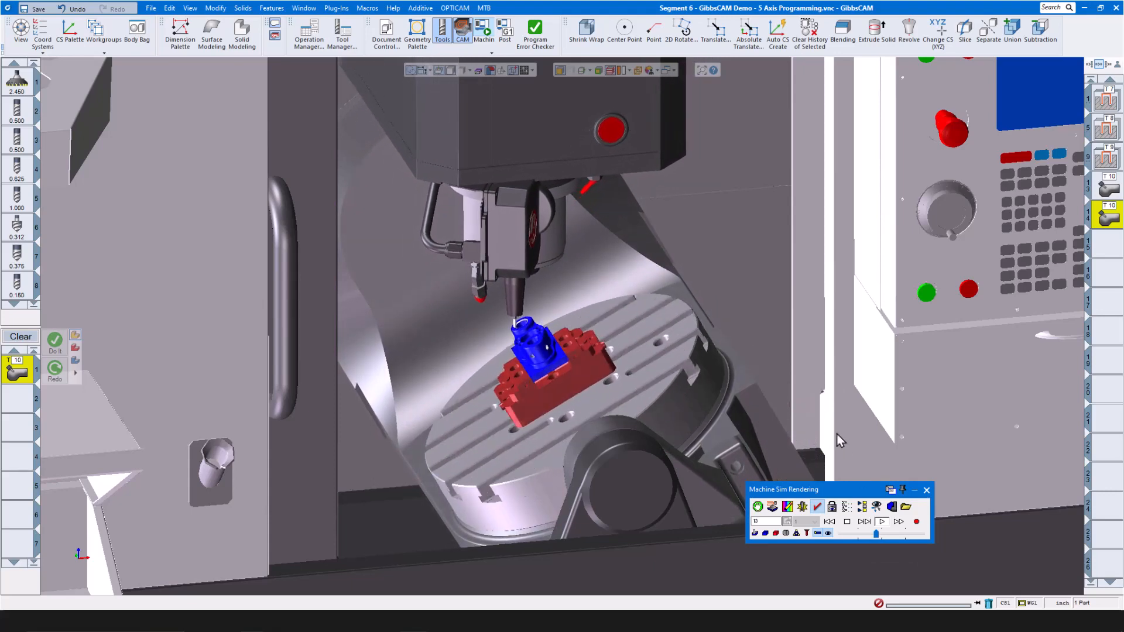
{"action": "left_click_drag", "start_coordinate": [876, 536], "coordinate": [882, 536]}
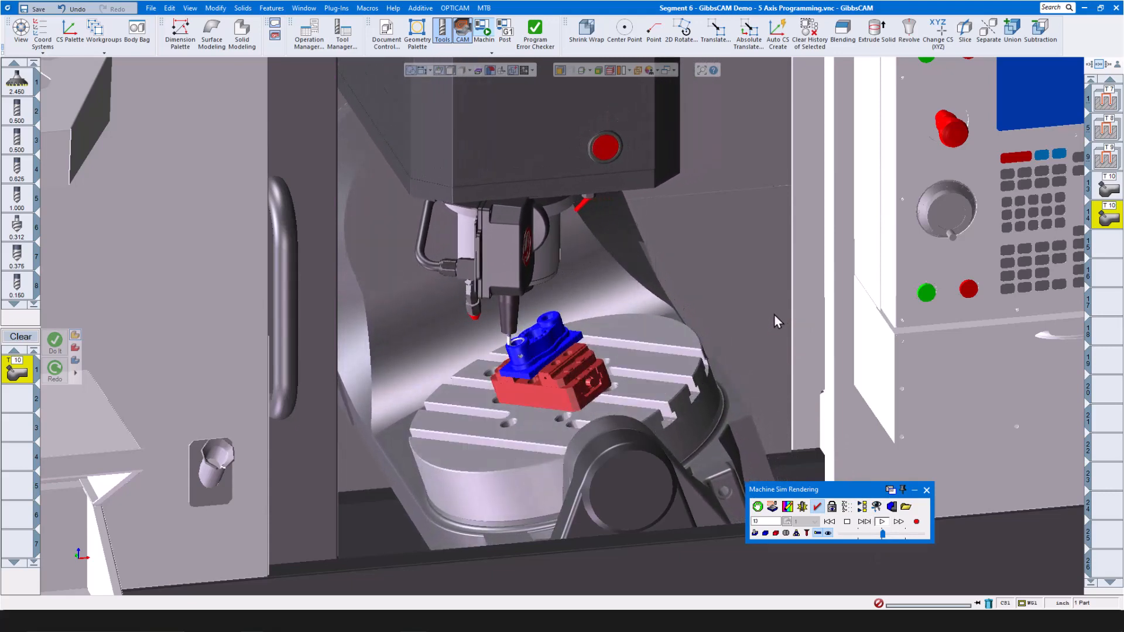
{"action": "scroll", "coordinate": [537, 341], "scroll_direction": "up", "scroll_amount": 4}
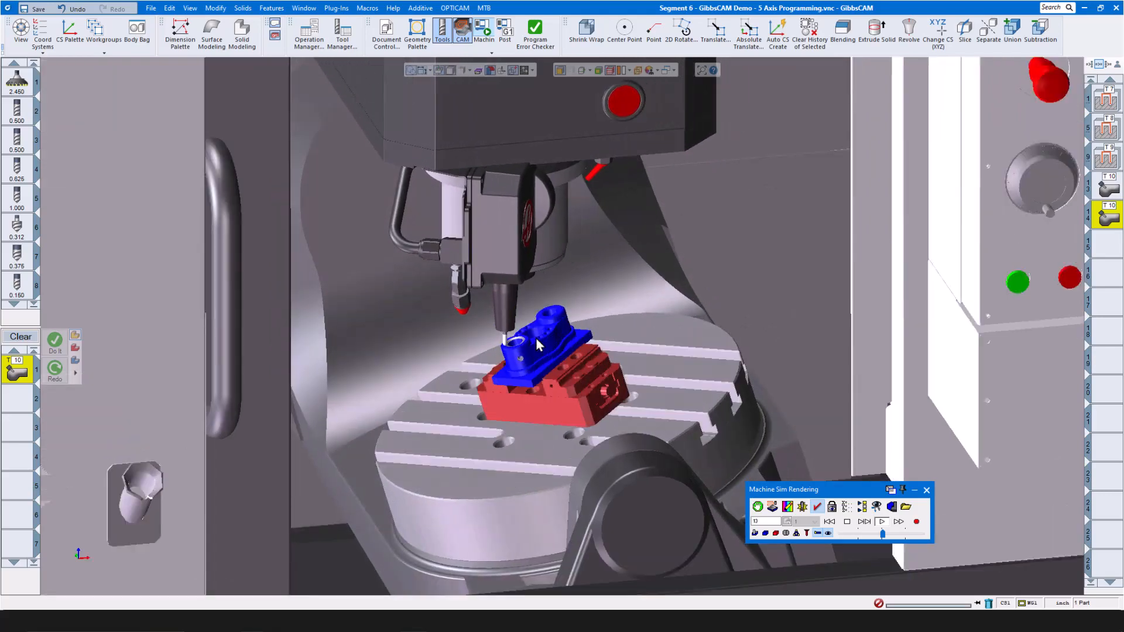
{"action": "scroll", "coordinate": [535, 338], "scroll_direction": "up", "scroll_amount": 2}
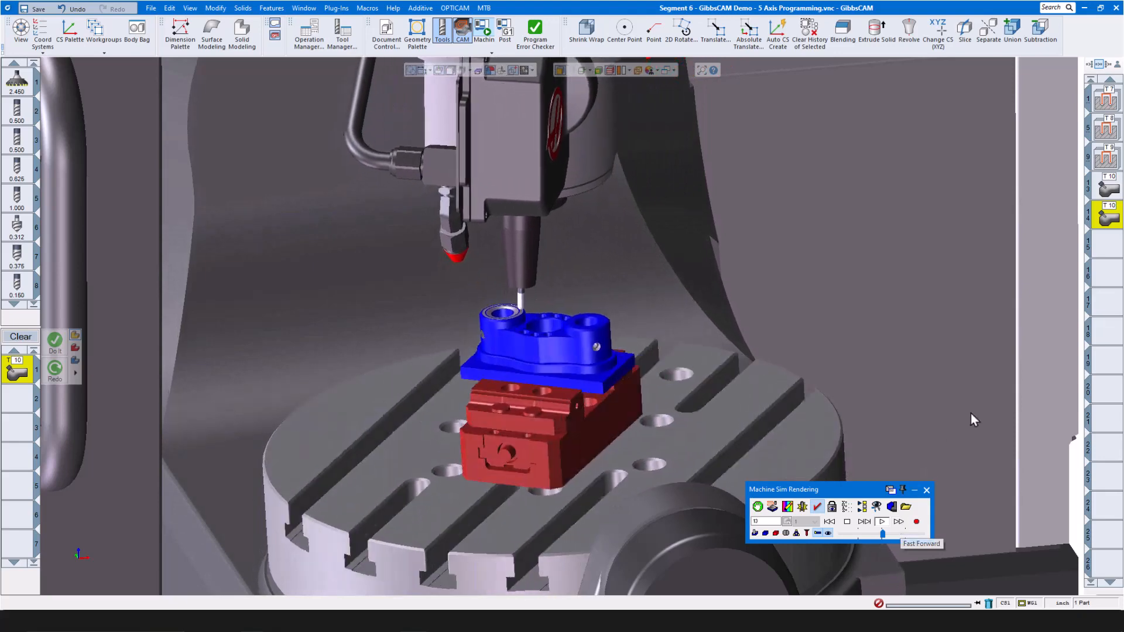
{"action": "left_click", "coordinate": [926, 490]}
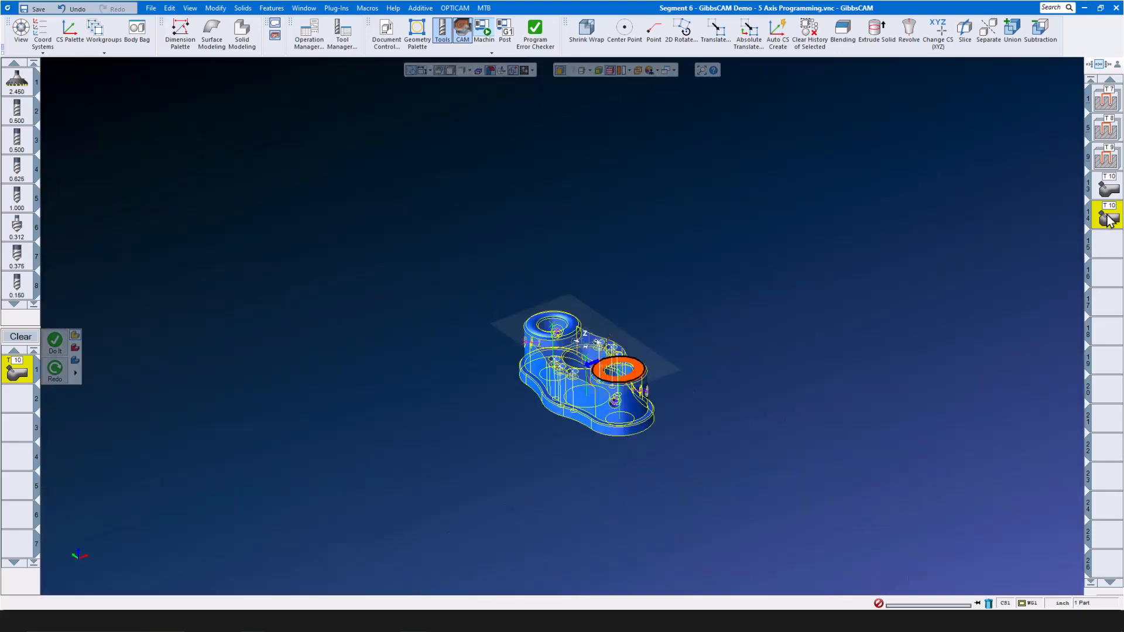
- Review the second tool 10 operation's tool axis control settings and close the process
{"action": "double_click", "coordinate": [1108, 219]}
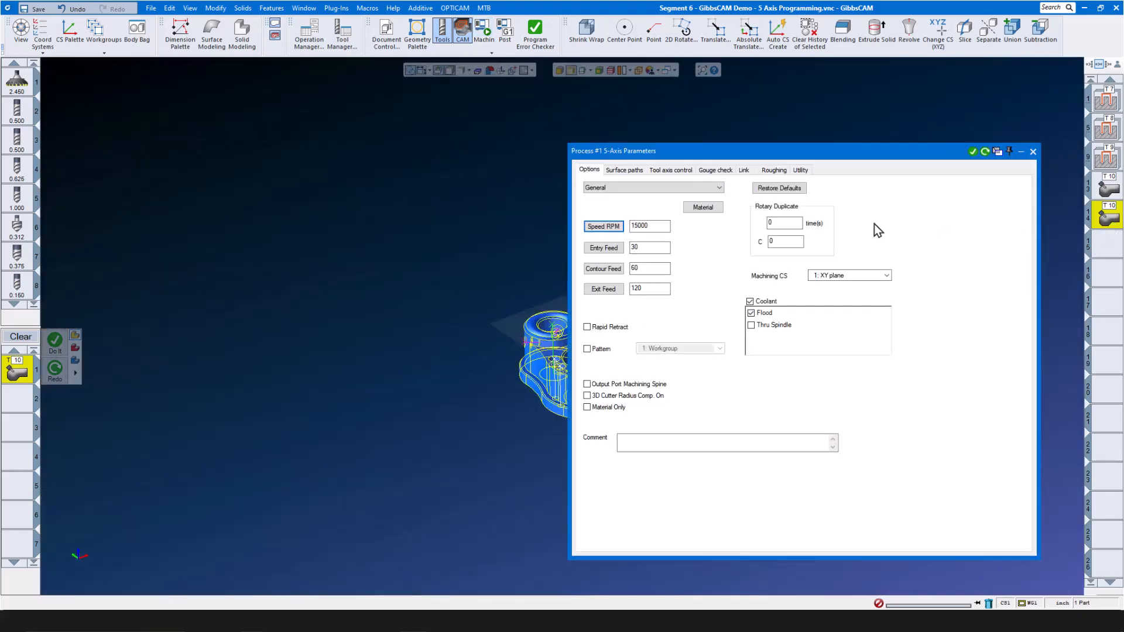
{"action": "left_click", "coordinate": [679, 170]}
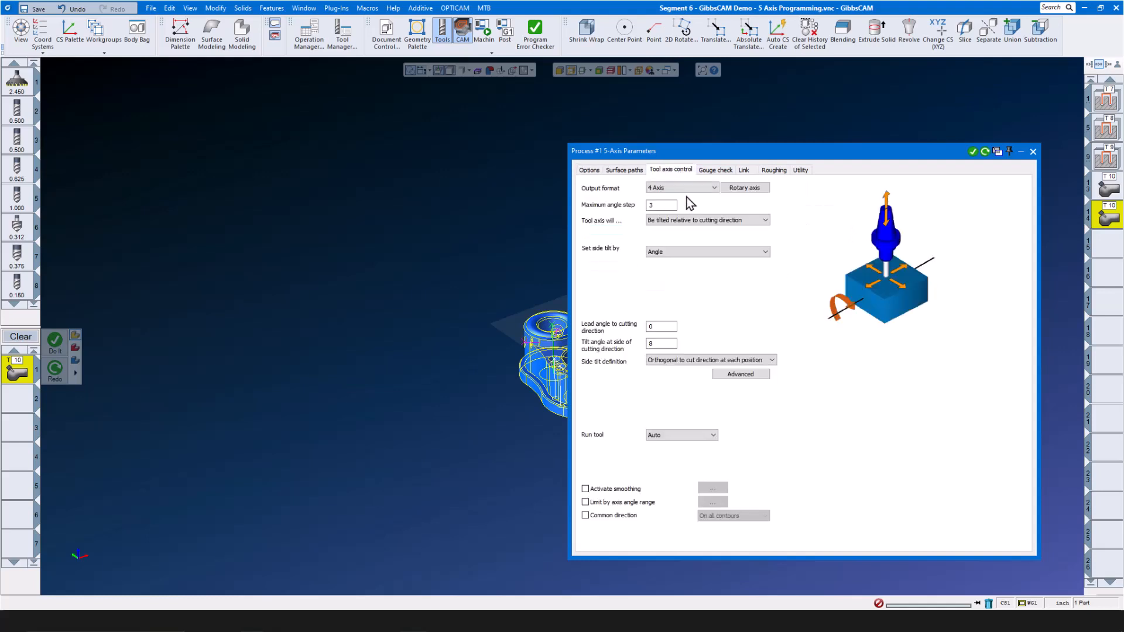
{"action": "left_click", "coordinate": [1032, 153]}
- Reopen Machine Sim and play the machine simulation again
{"action": "left_click", "coordinate": [489, 35]}
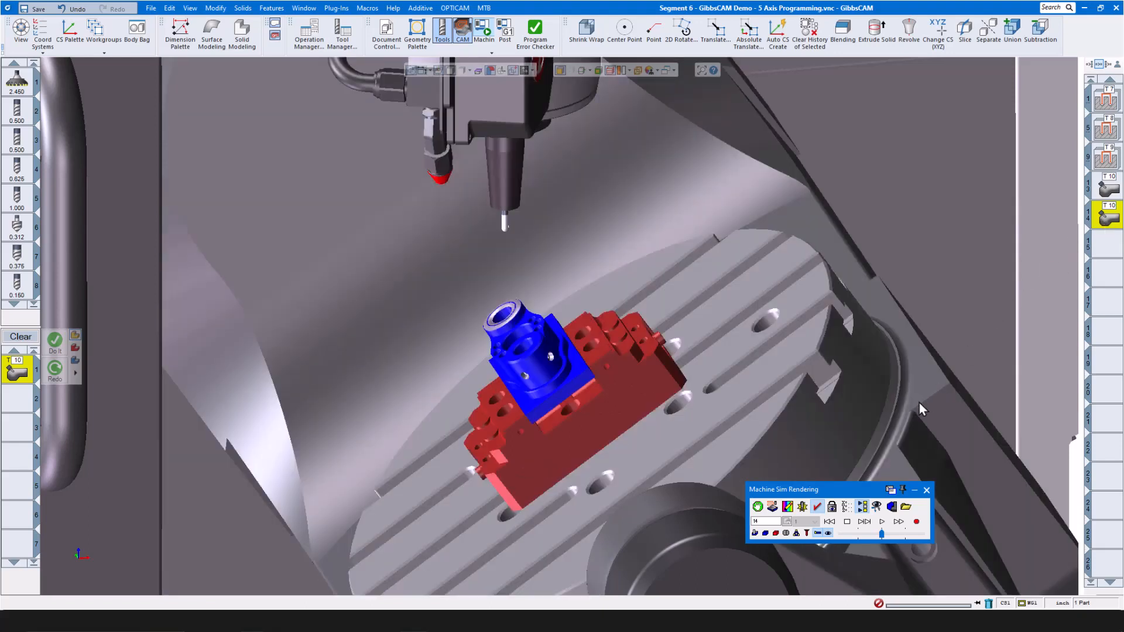
{"action": "left_click", "coordinate": [881, 522]}
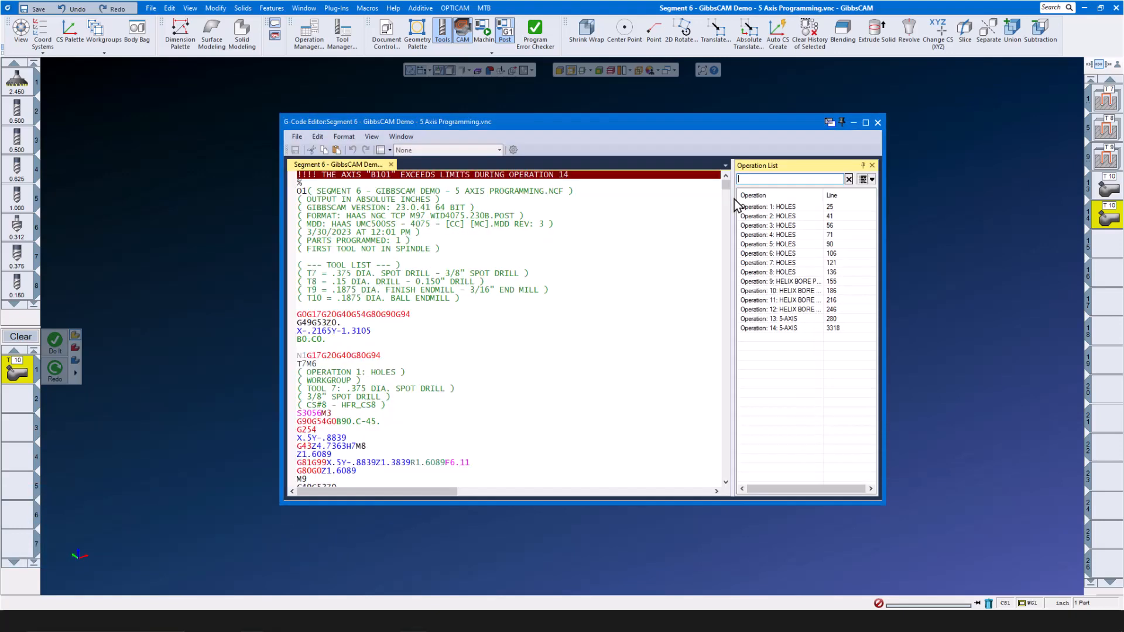
- Review the posted G-code's tool list and first hole operations, and go to the code of operation 13: 5-AXIS
{"action": "scroll", "coordinate": [470, 386], "scroll_direction": "down", "scroll_amount": 2}
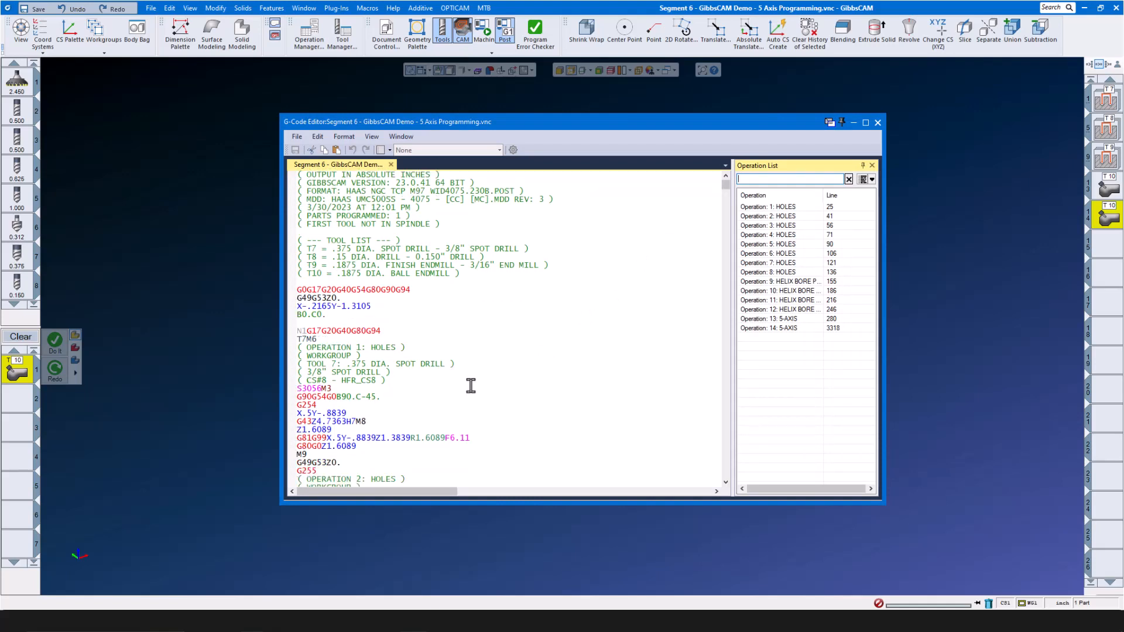
{"action": "left_click_drag", "start_coordinate": [327, 448], "coordinate": [283, 440]}
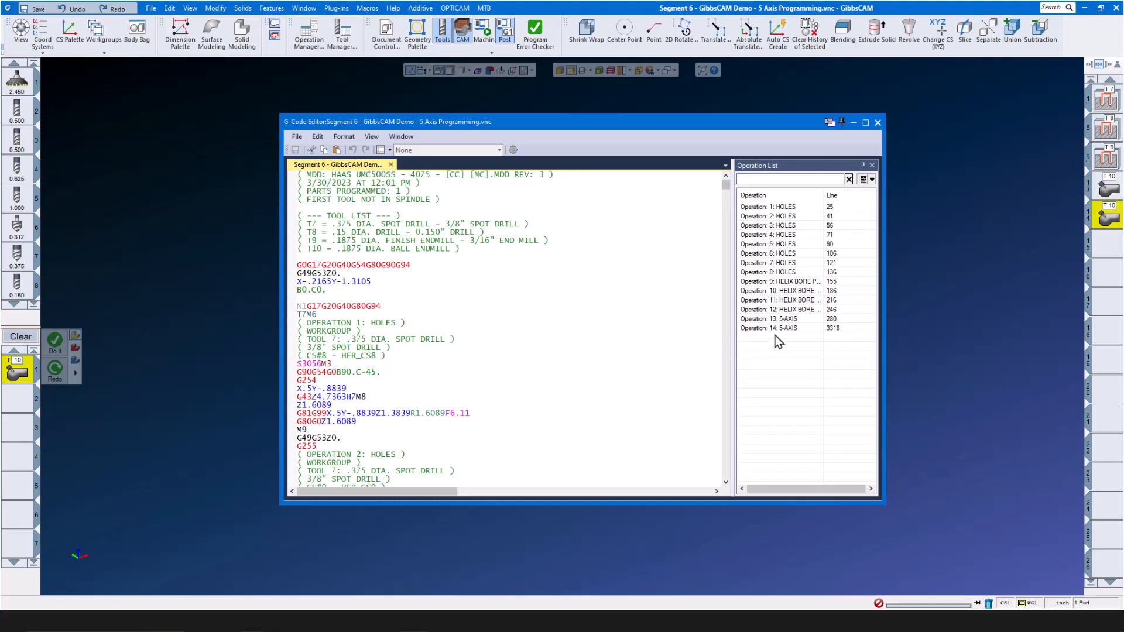
{"action": "left_click", "coordinate": [784, 319]}
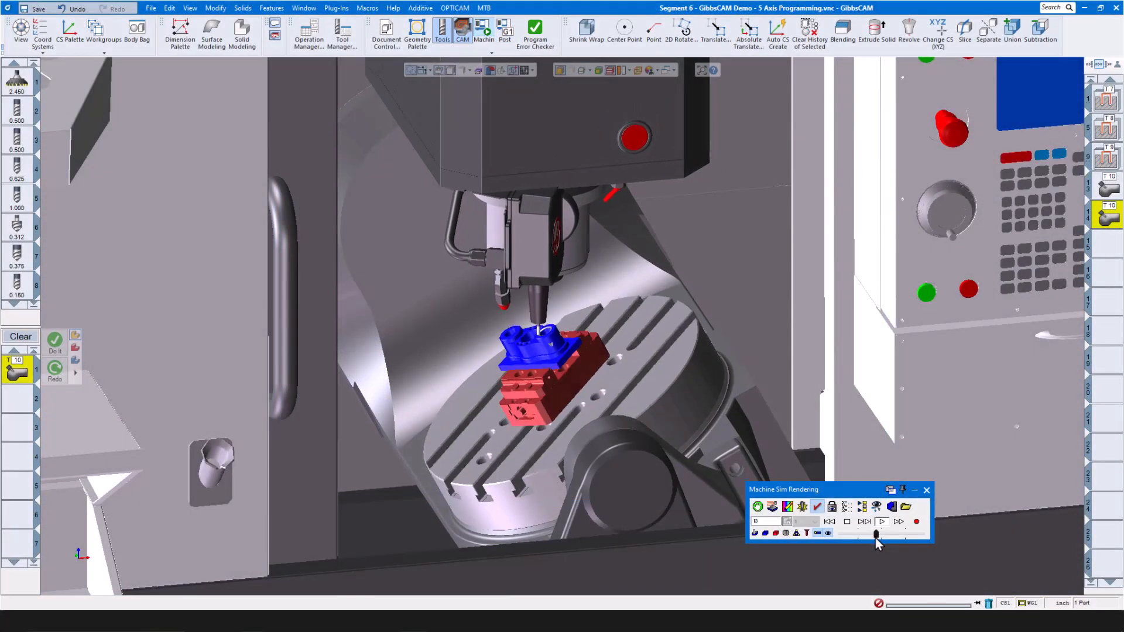
- Increase the playback speed of the running machine simulation and watch operation 13's boss-top milling up close
{"action": "left_click_drag", "start_coordinate": [876, 536], "coordinate": [882, 536]}
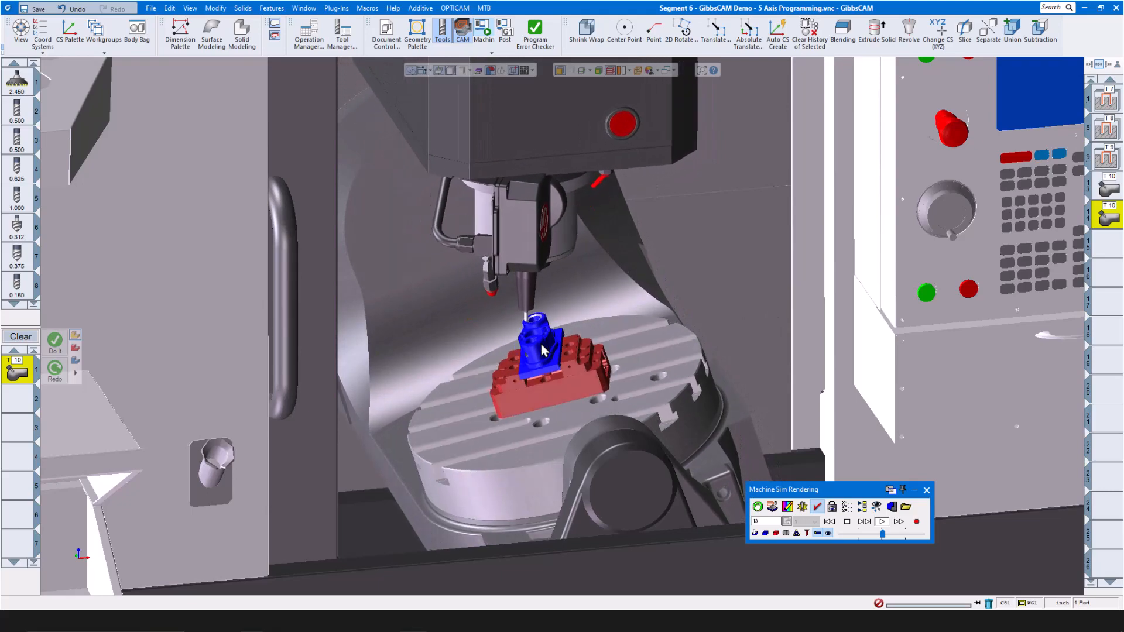
{"action": "scroll", "coordinate": [538, 347], "scroll_direction": "up", "scroll_amount": 5}
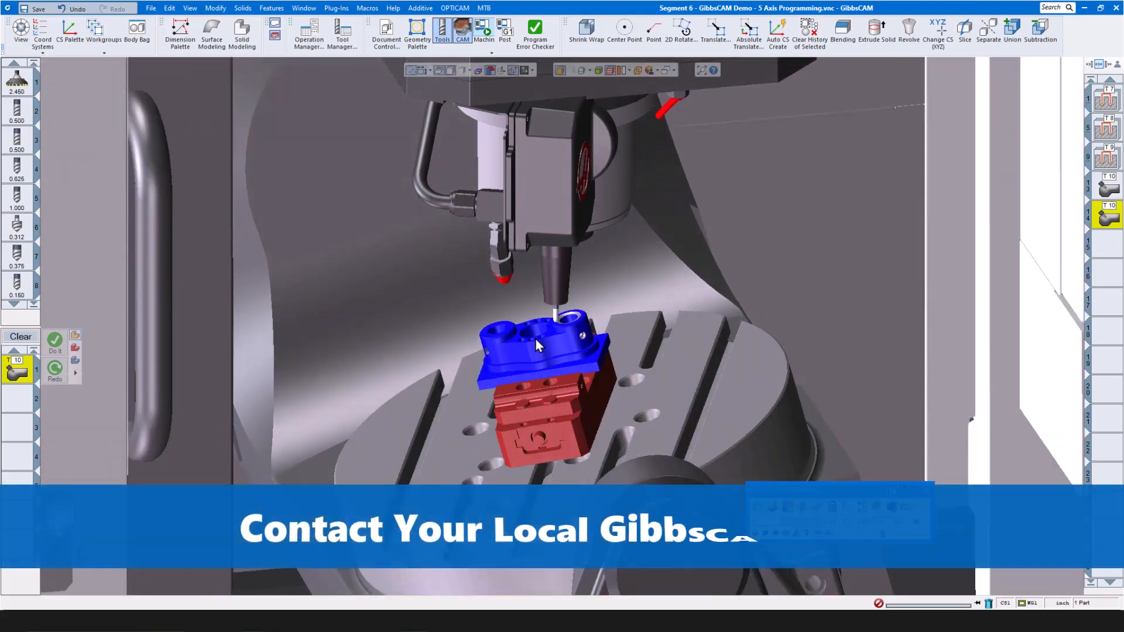
{"action": "scroll", "coordinate": [535, 338], "scroll_direction": "up", "scroll_amount": 2}
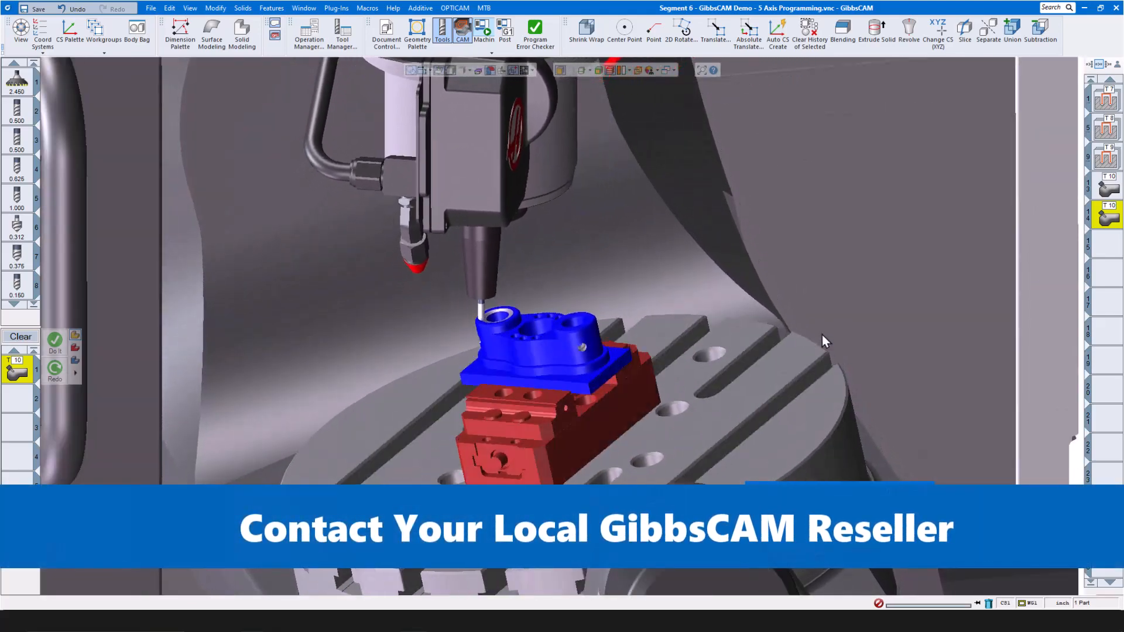